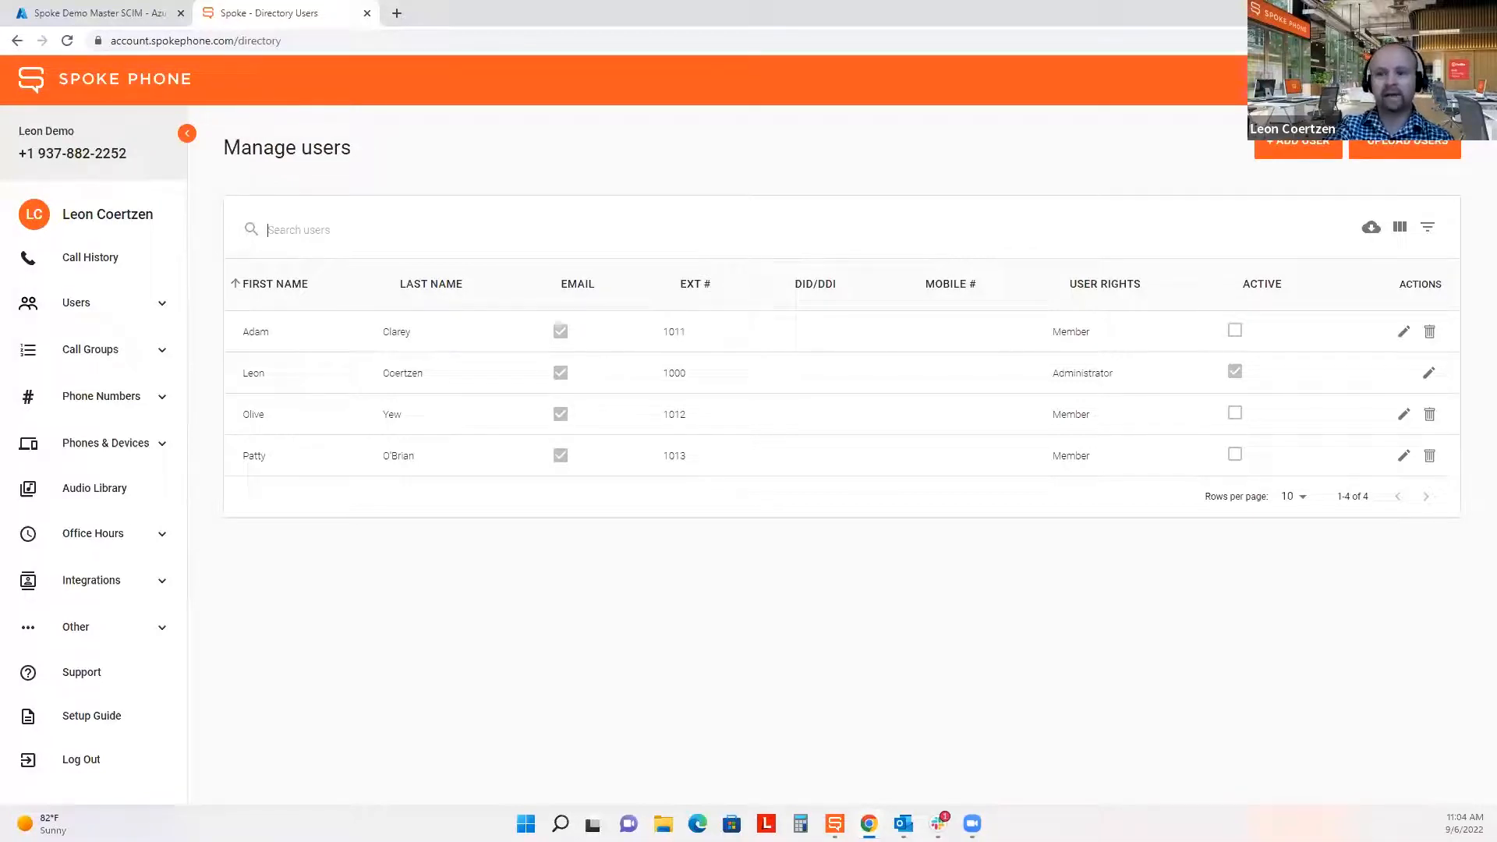
Open the Directory Sync tab under Other > Advanced in Spoke's settings.
left_click(91, 632)
scroll(95, 633, "down", 2)
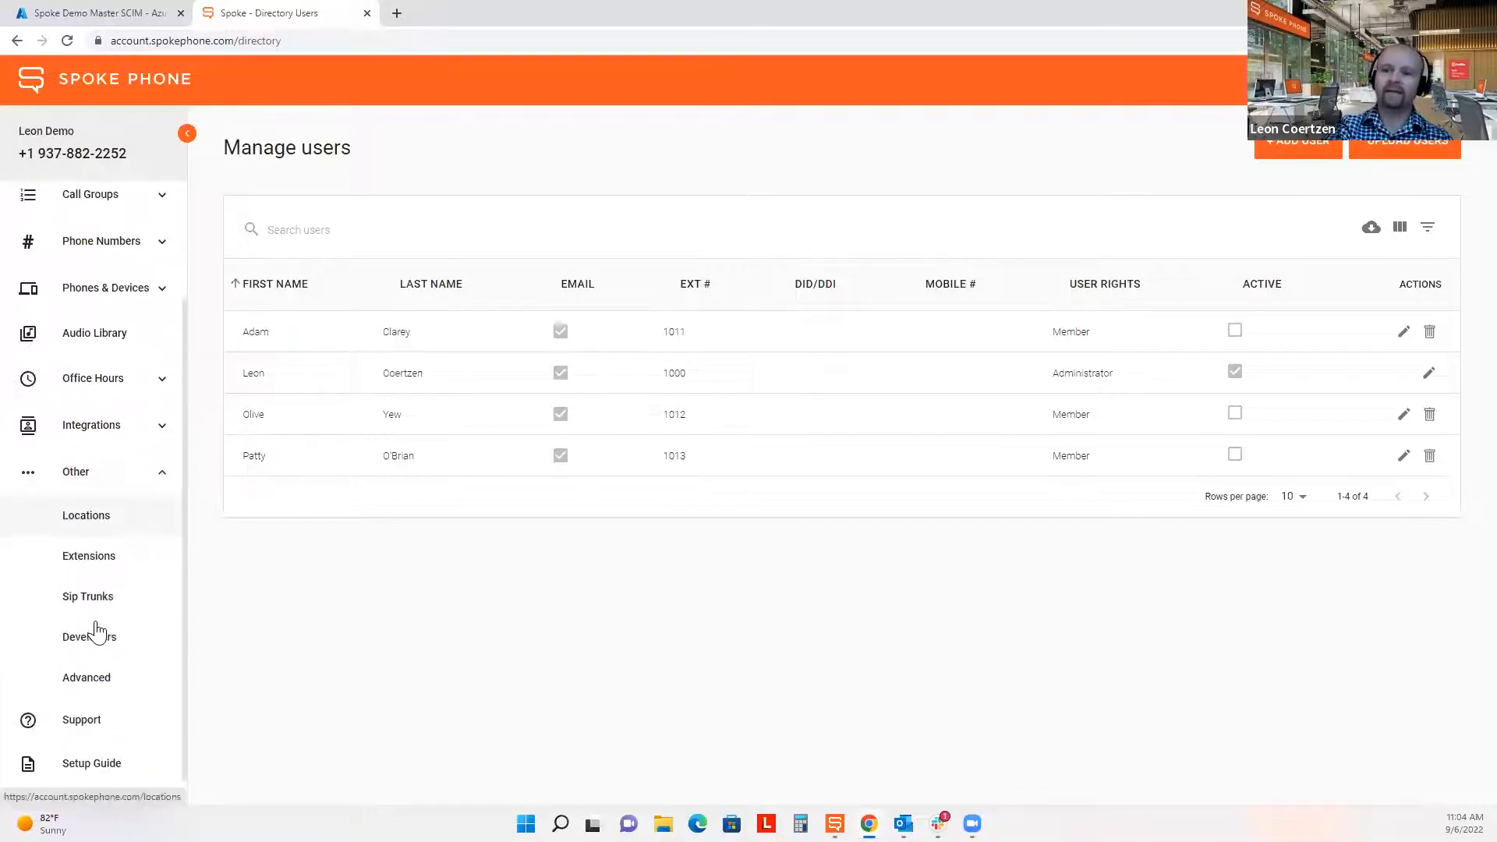
left_click(87, 677)
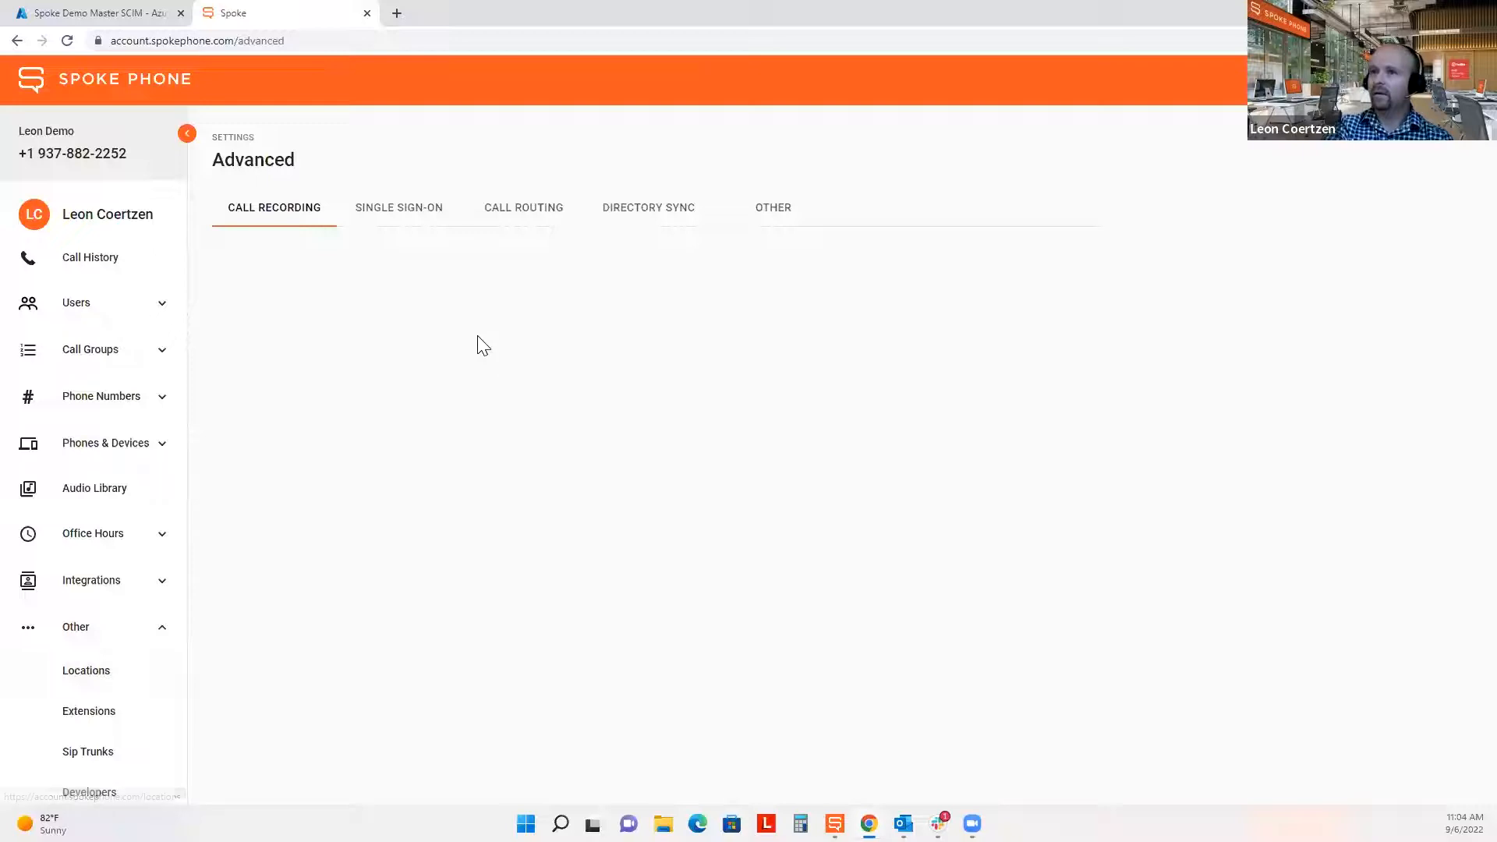
left_click(642, 211)
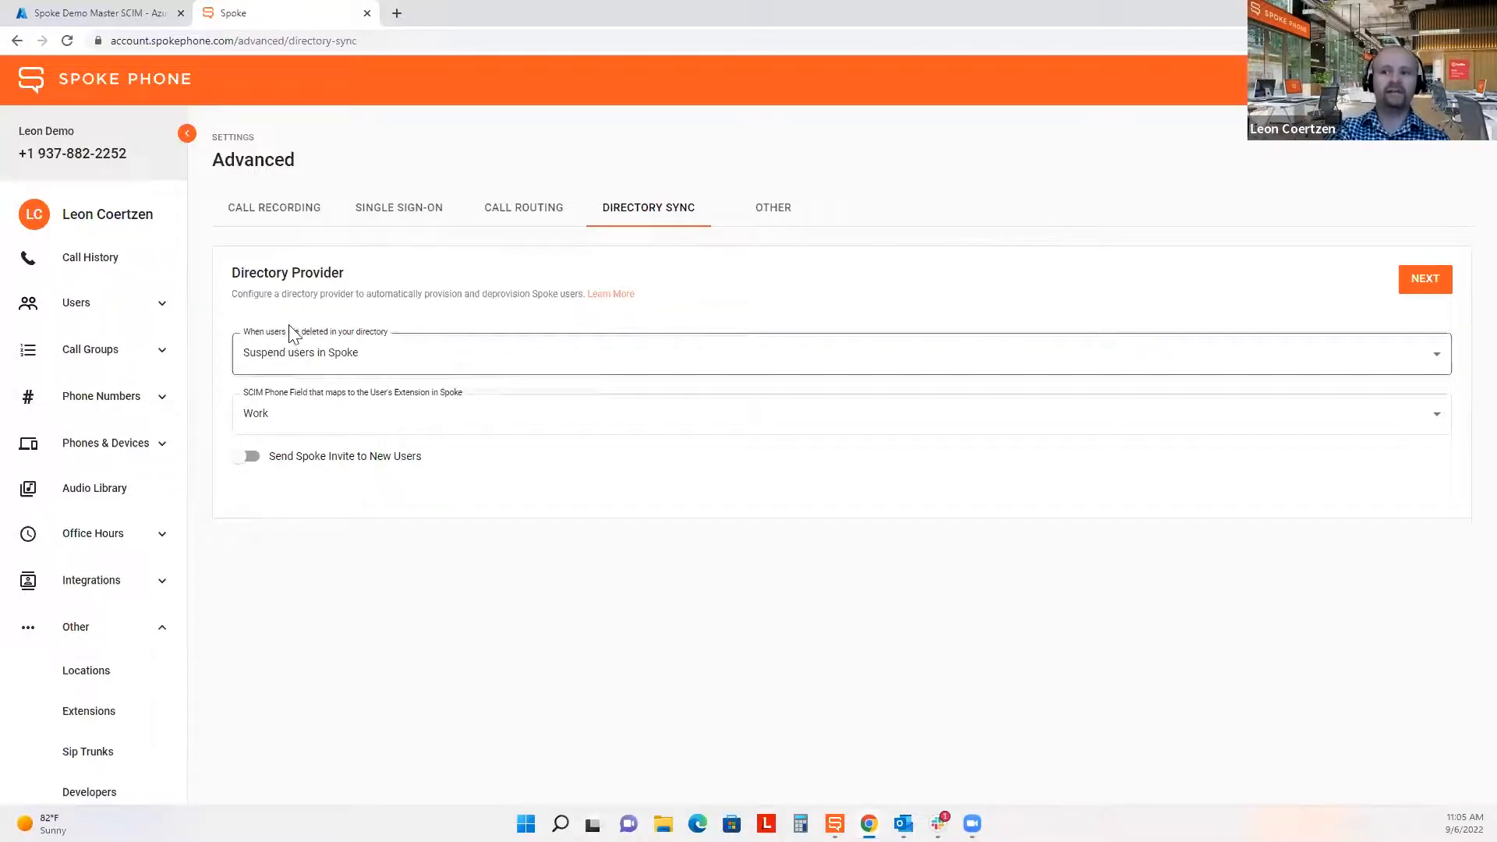
Set deleted directory users to 'Suspend users in Spoke' and open the SCIM Phone Field options.
left_click(380, 366)
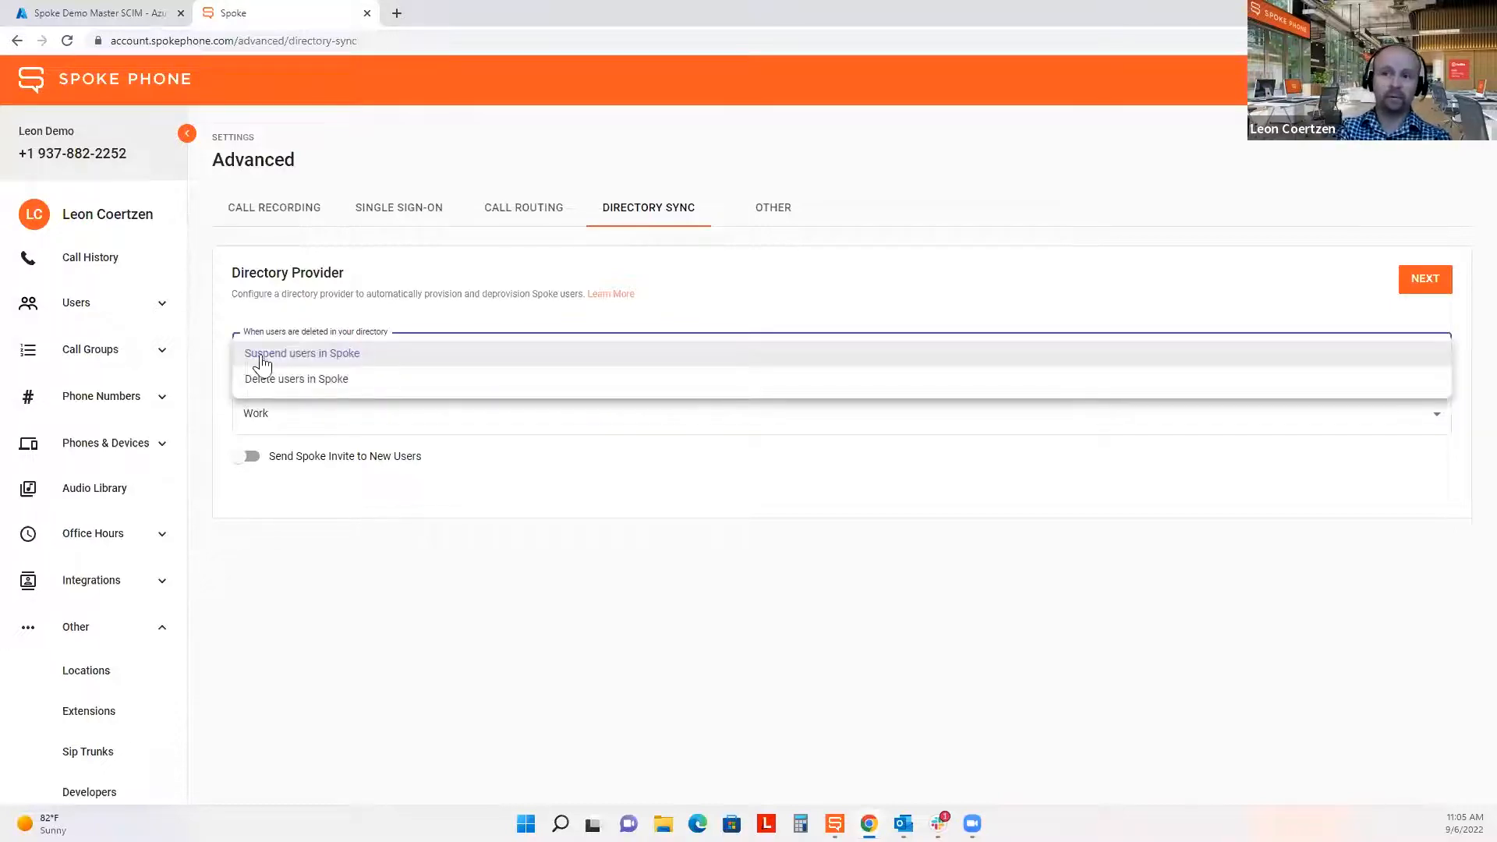
left_click(415, 359)
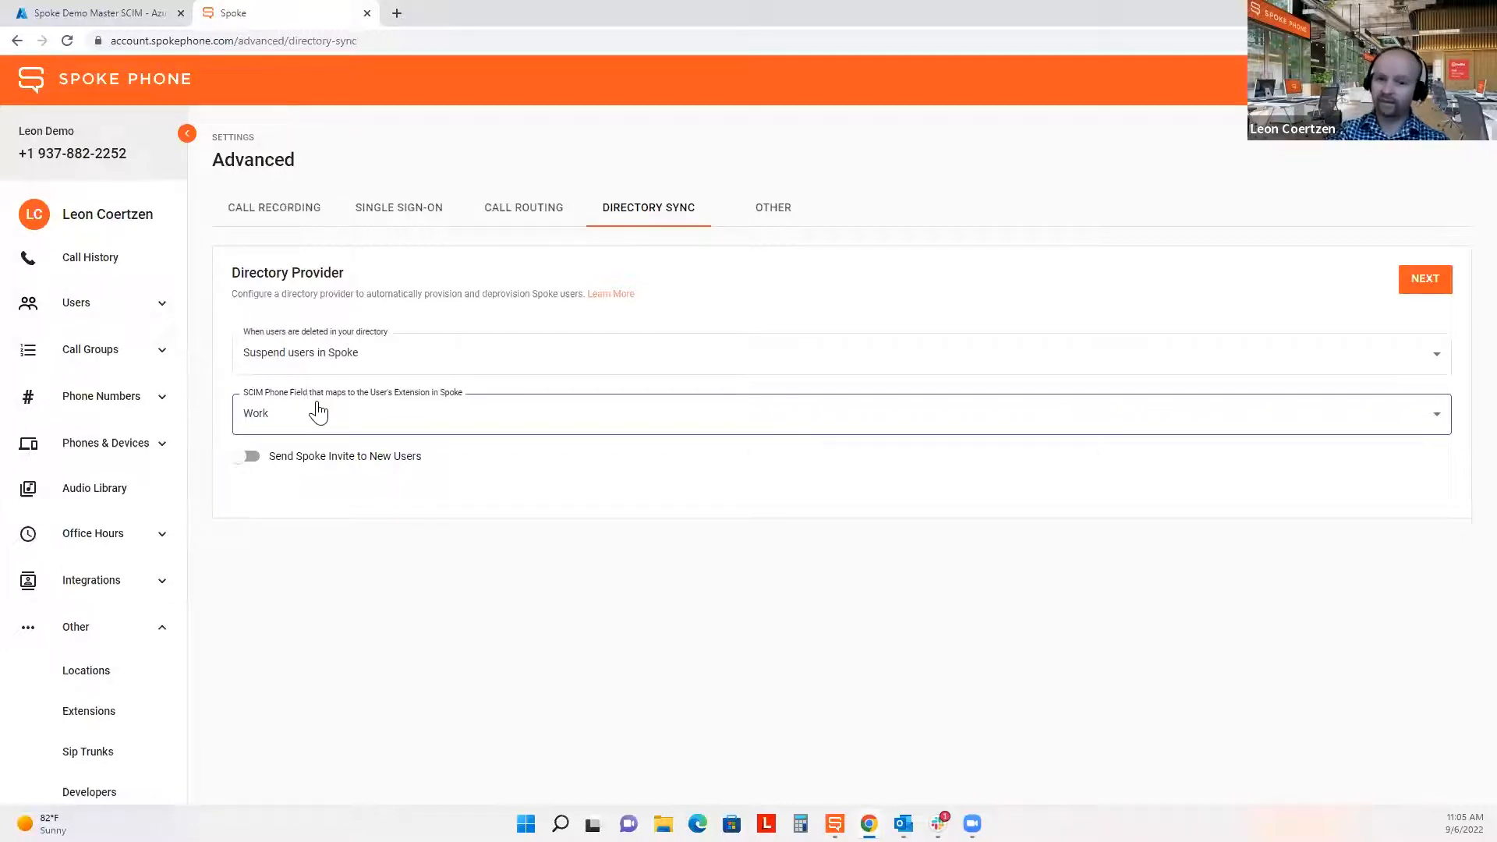
left_click(335, 428)
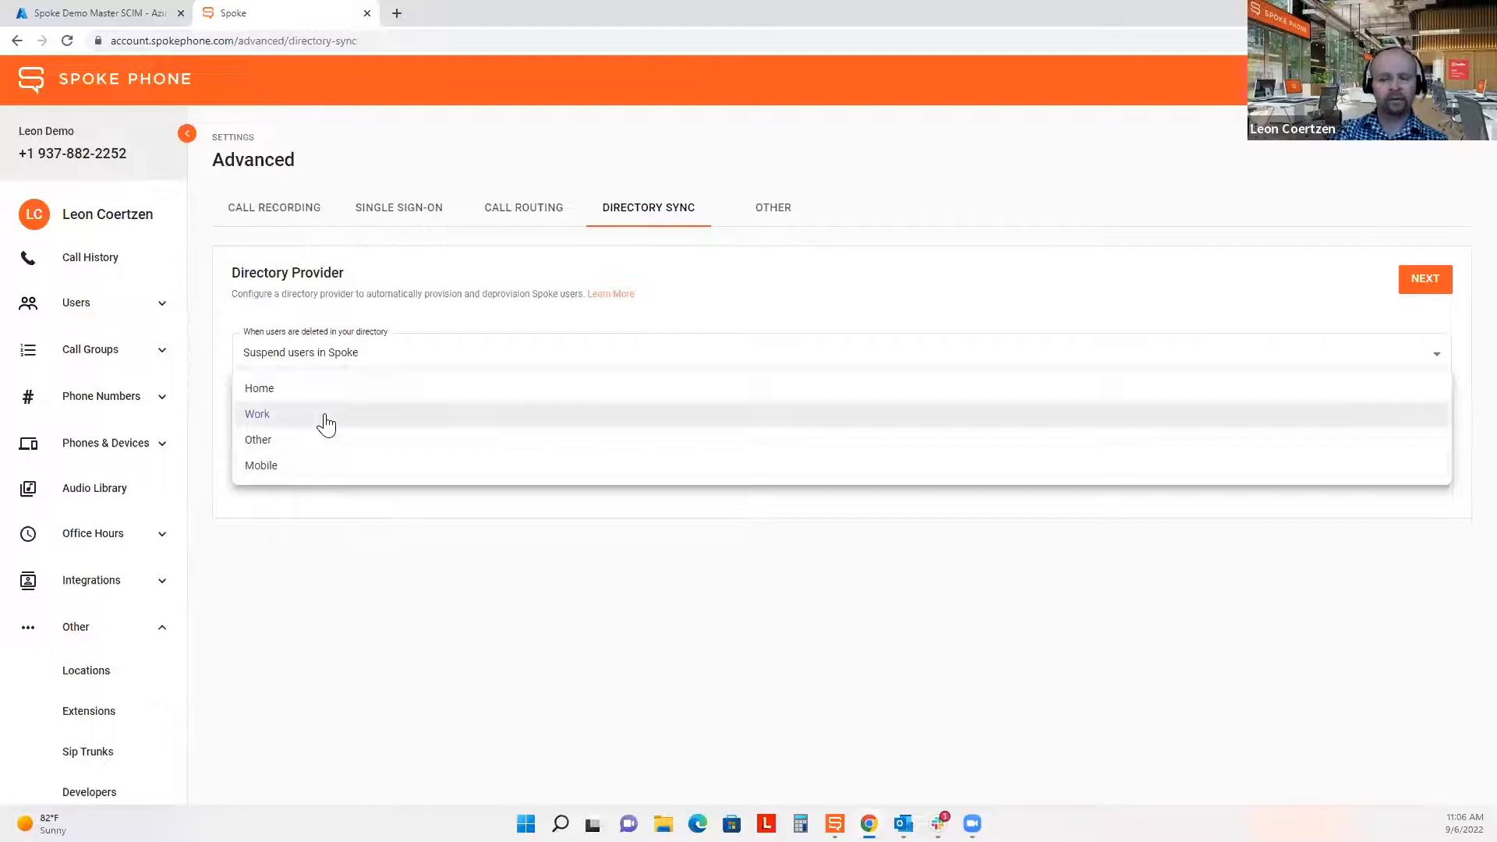
Choose Work as the SCIM phone field mapped to Spoke extensions.
left_click(326, 425)
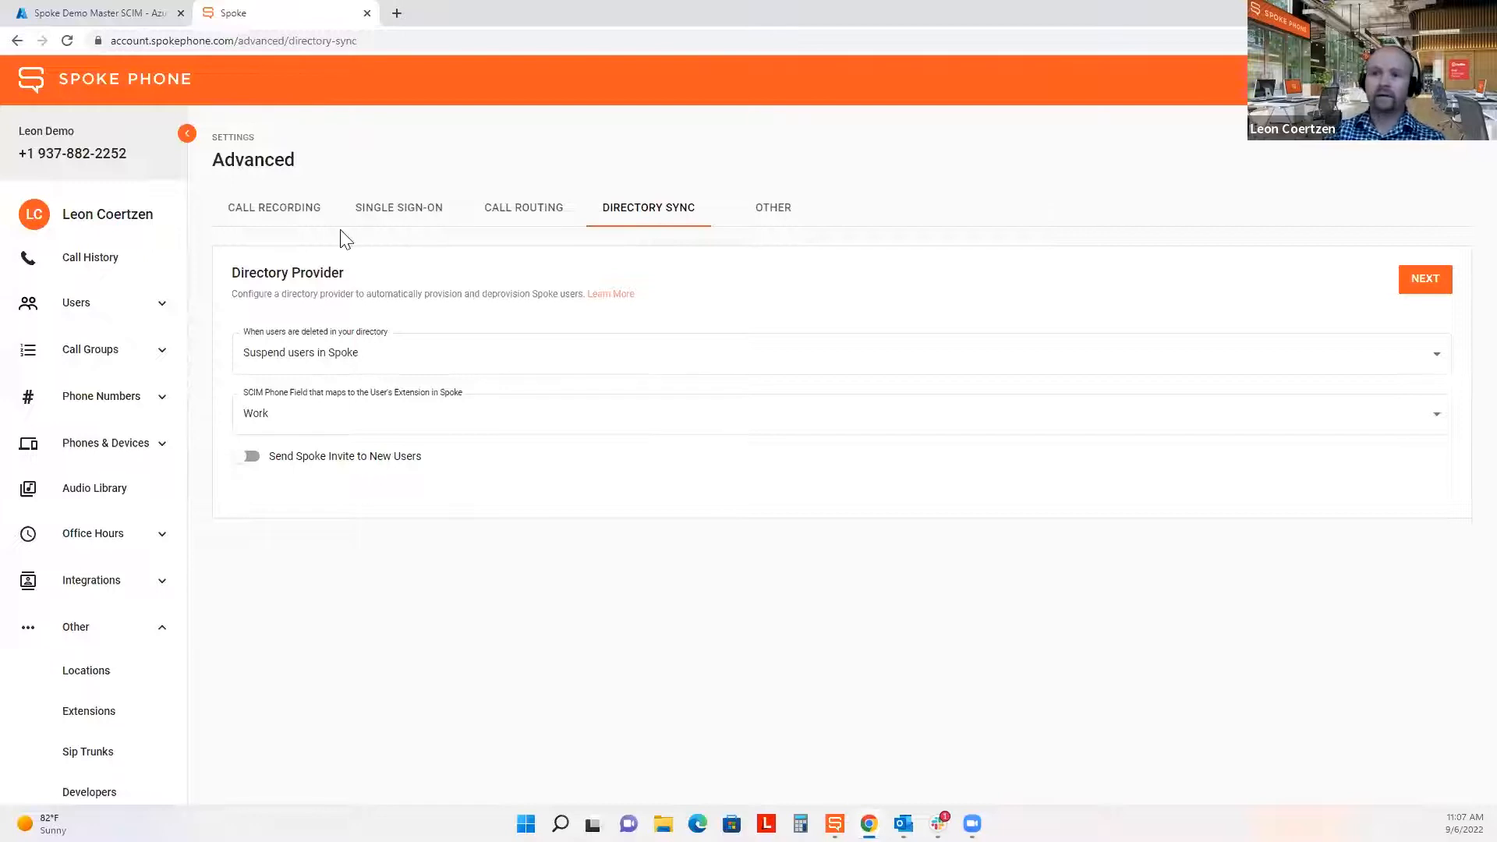
Select Azure AD as the directory provider and start its setup.
left_click(1430, 281)
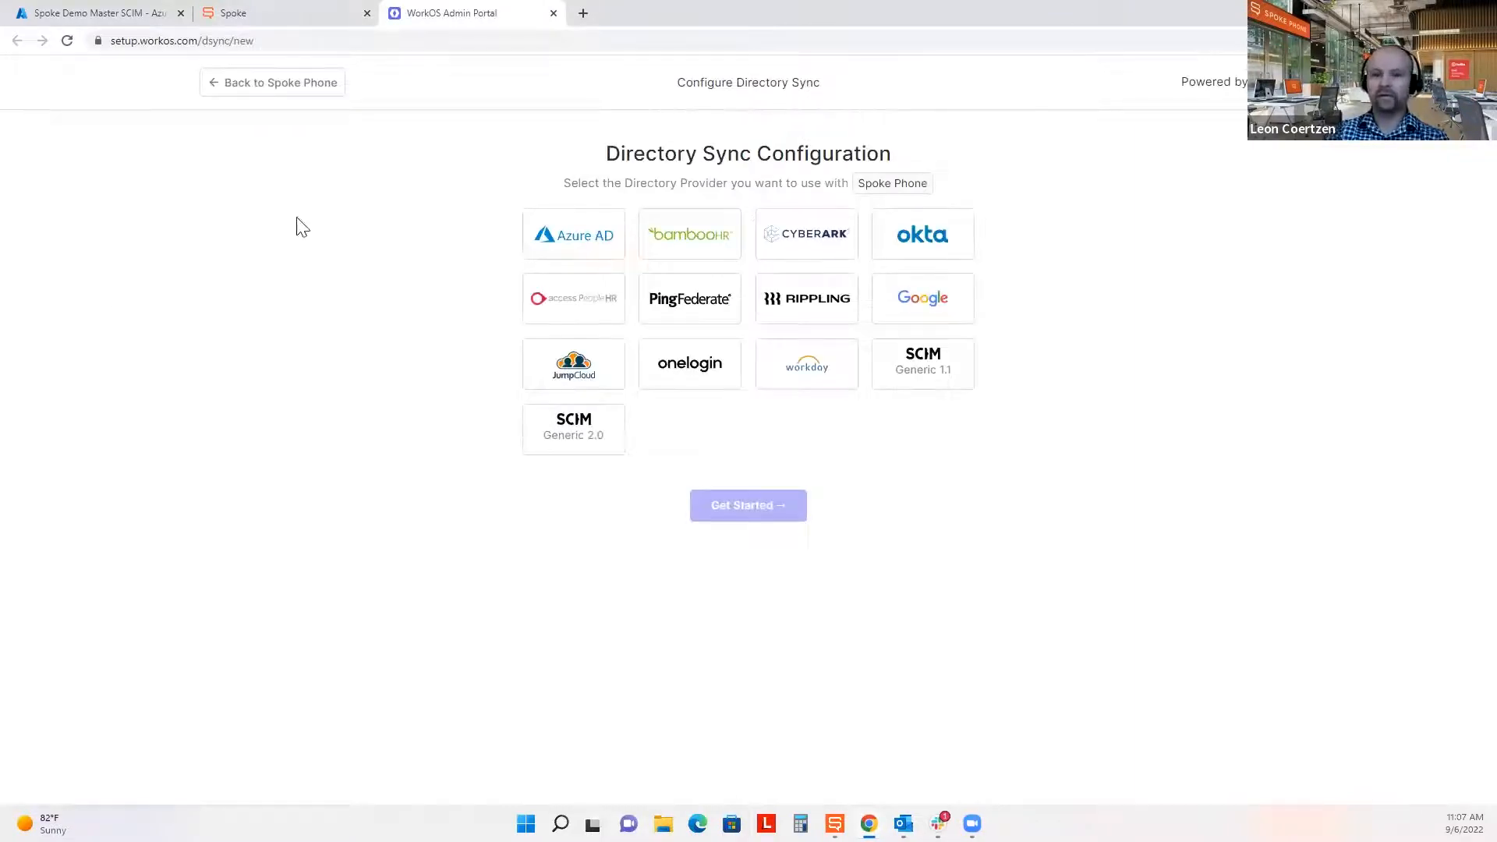
left_click(568, 238)
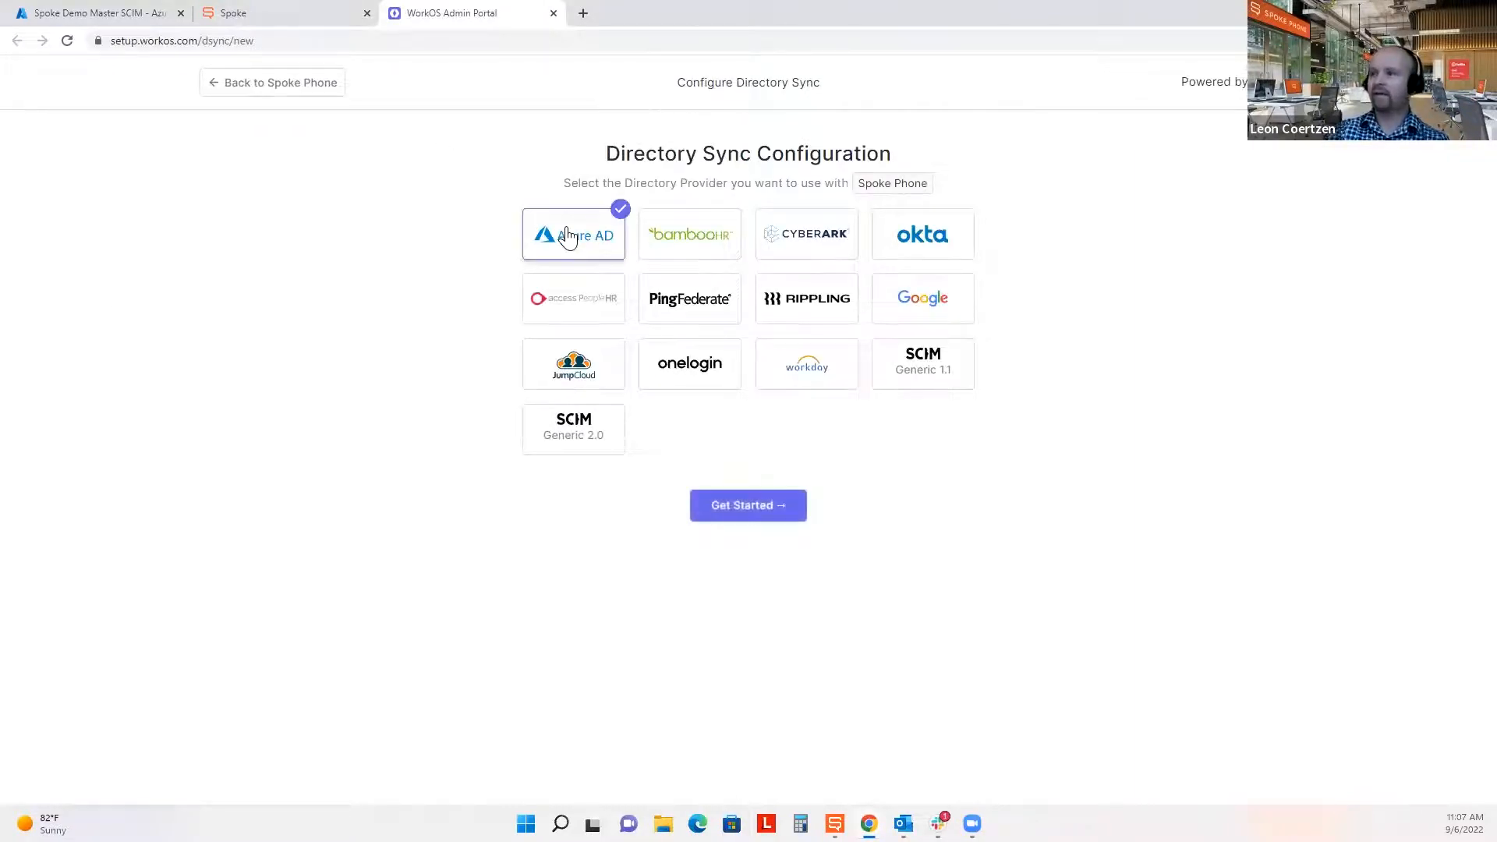
left_click(722, 509)
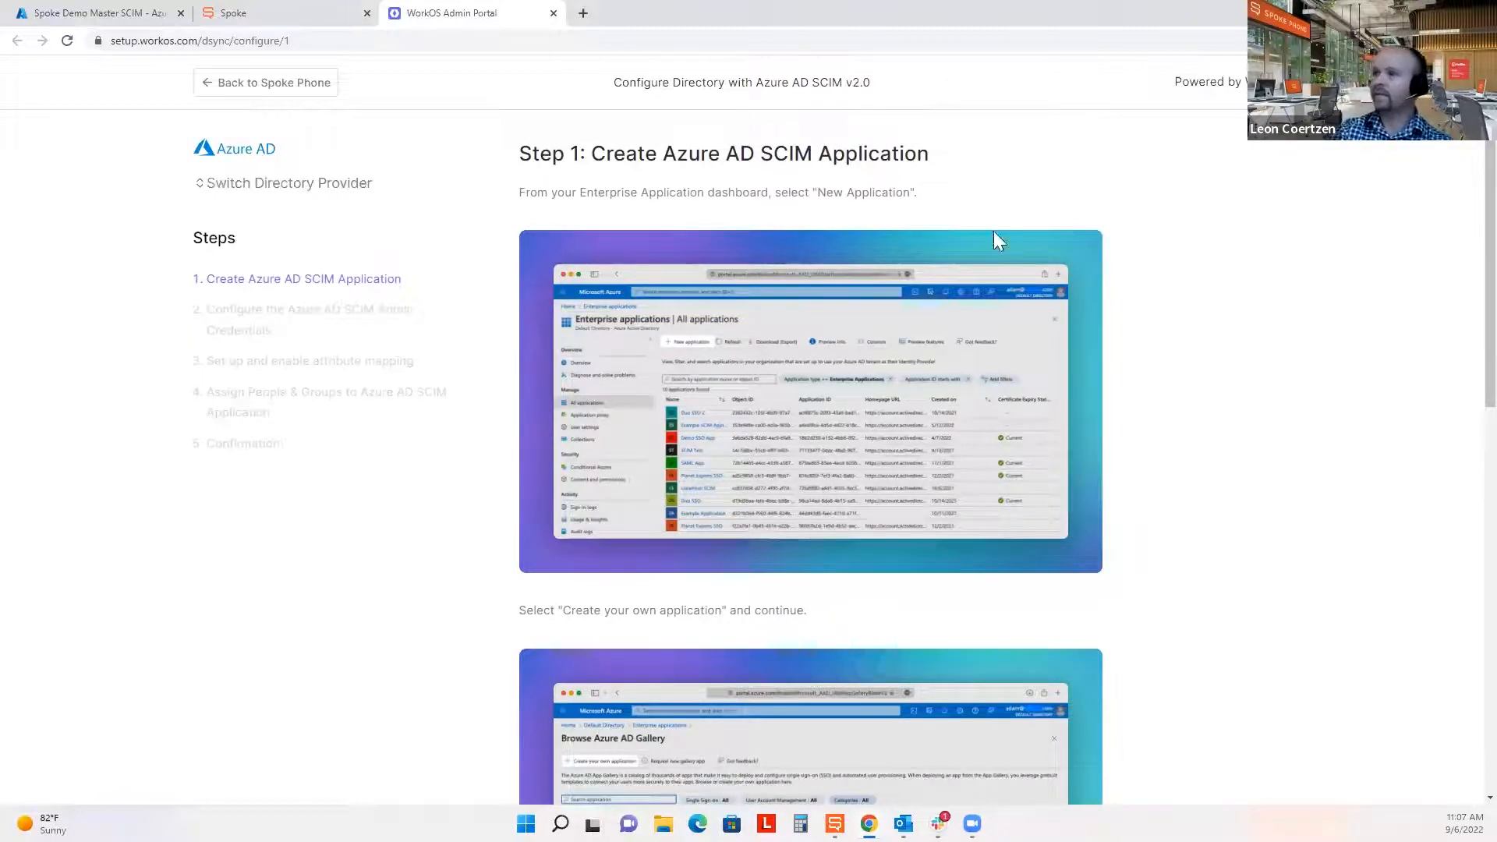
Review Step 1, Create Azure AD SCIM Application, and continue to Step 2.
left_click_drag(593, 154, 974, 164)
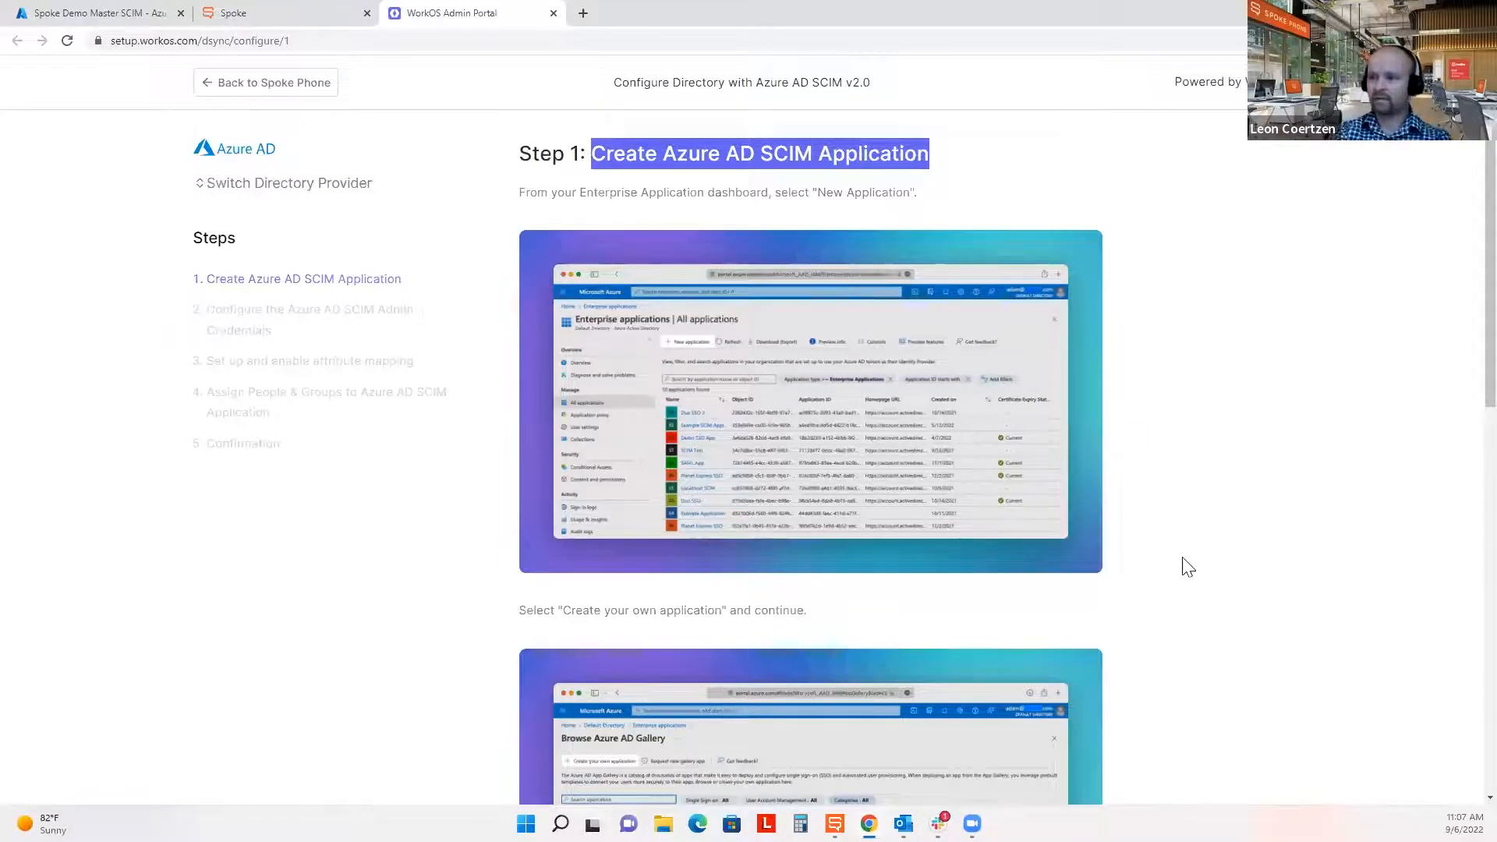
scroll(1183, 565, "down", 4)
scroll(1191, 567, "down", 5)
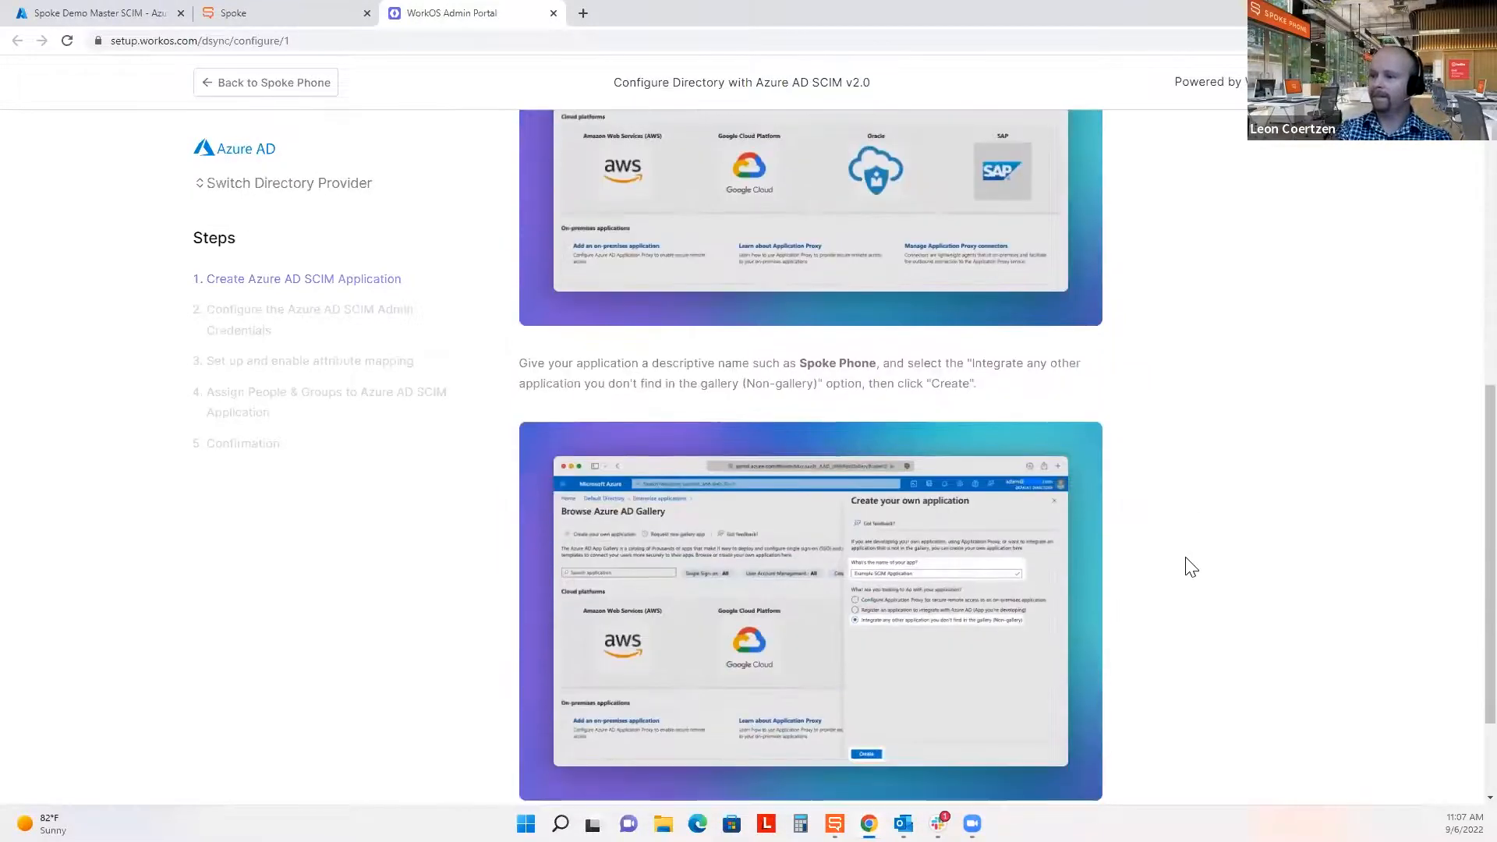
scroll(1187, 566, "down", 2)
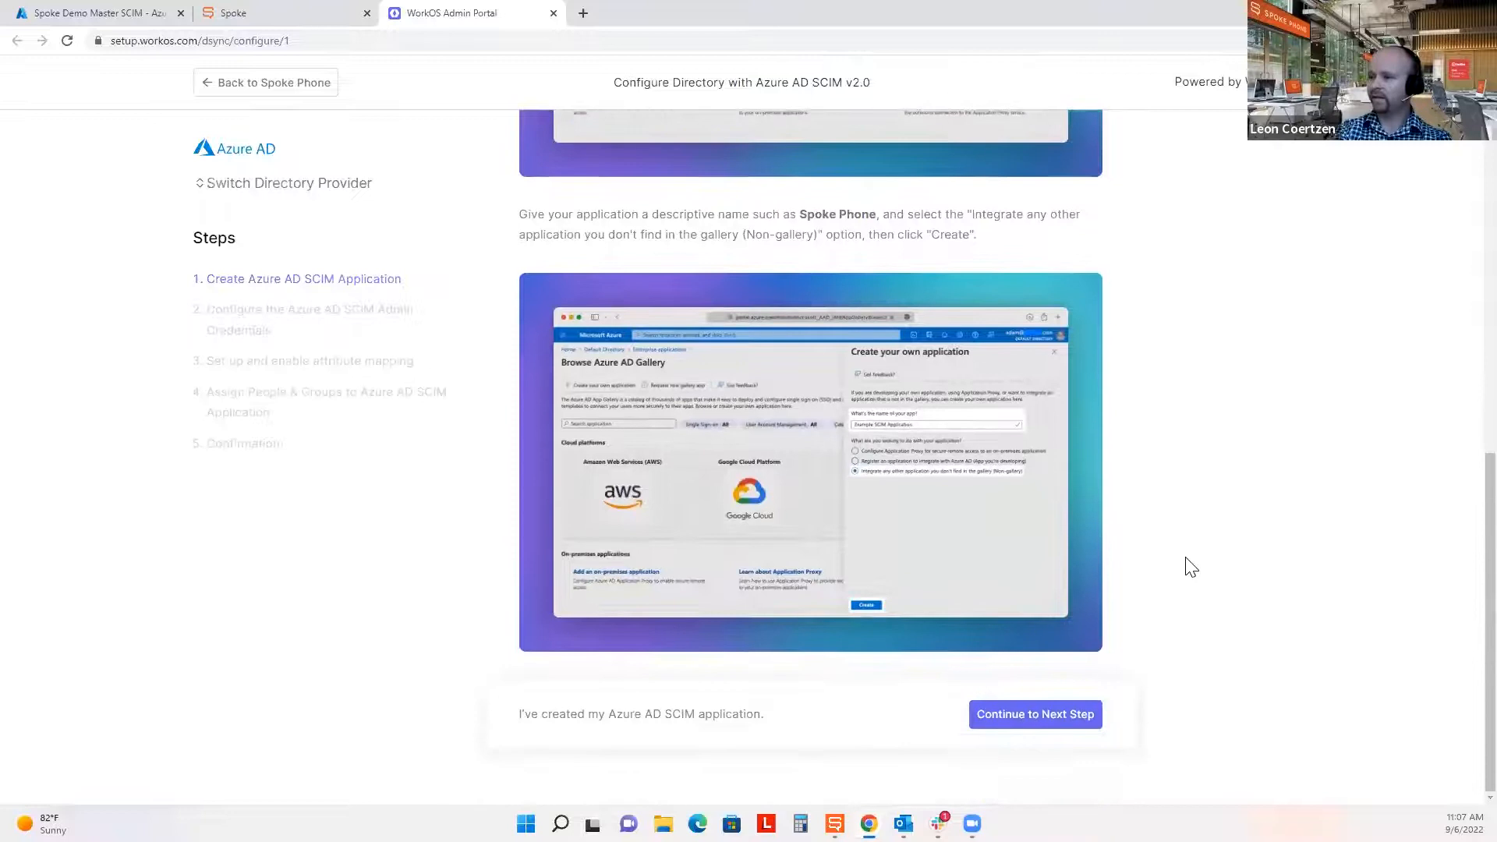
left_click(1065, 719)
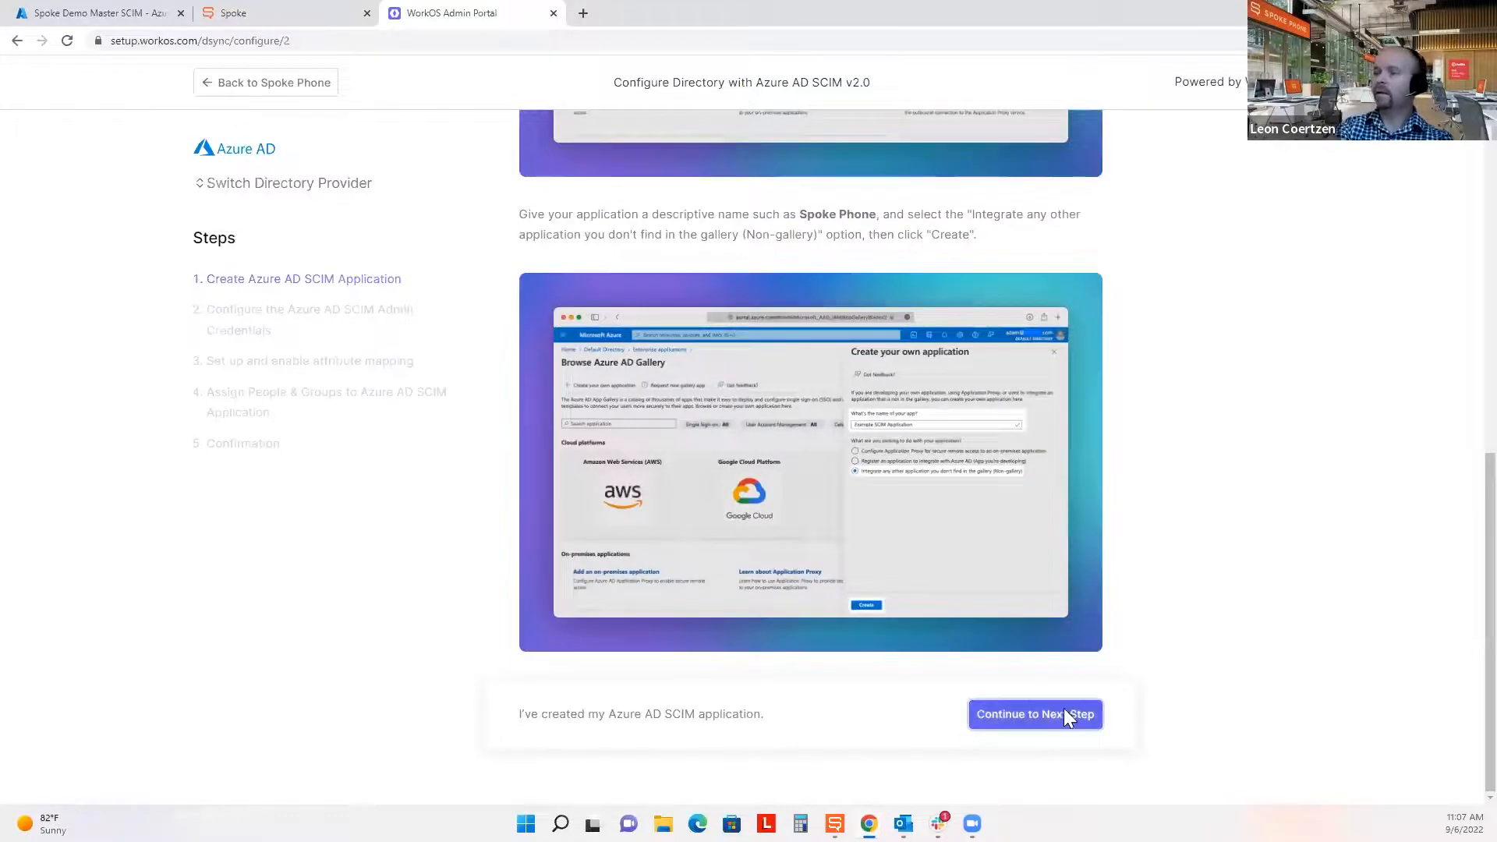
Create a custom non-gallery enterprise application named 'Webinar User Sync' in Azure AD.
left_click(112, 13)
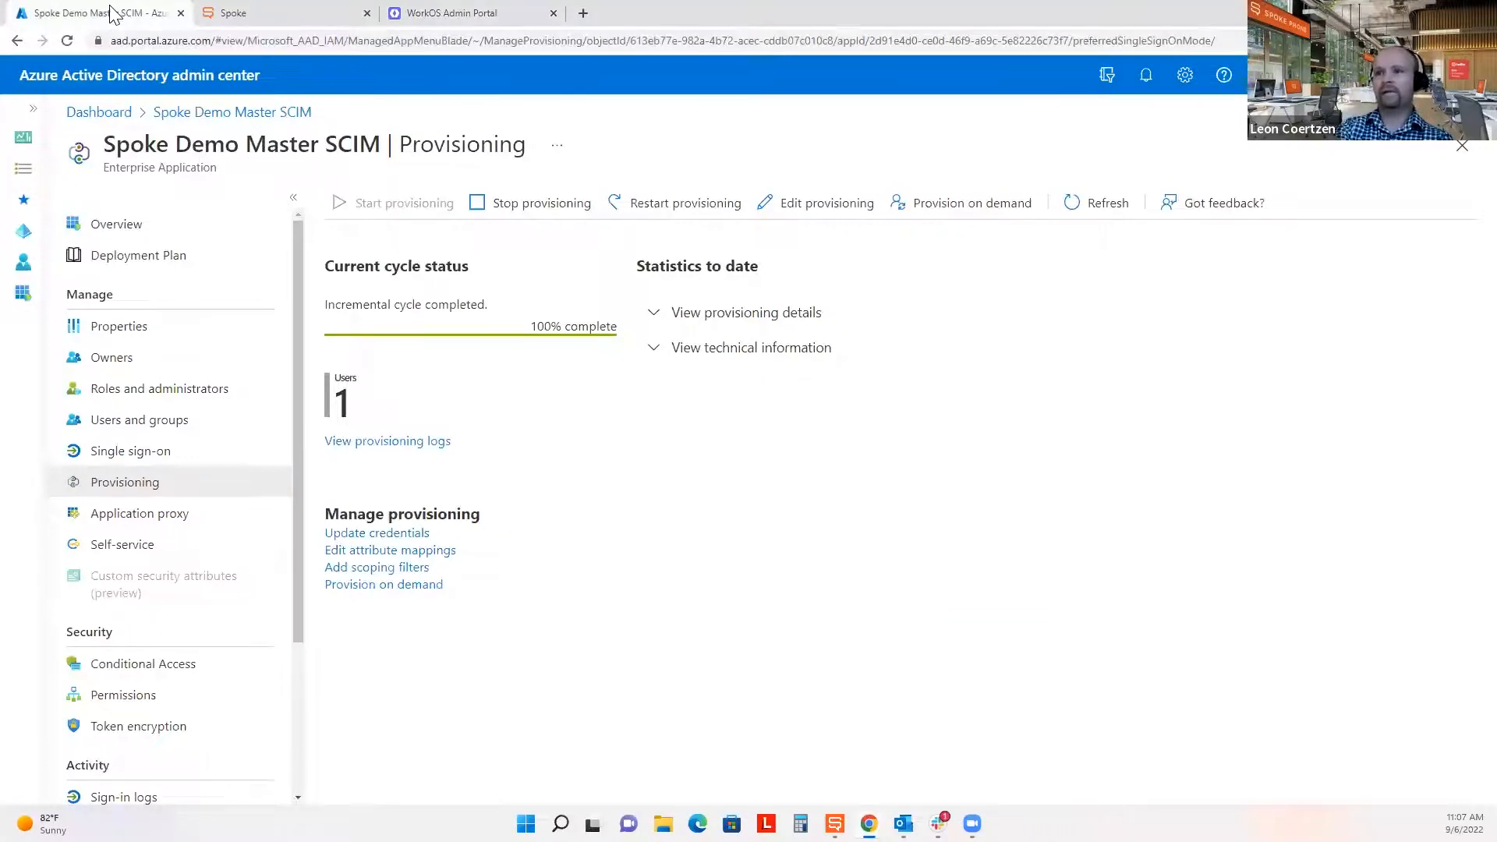
left_click(23, 304)
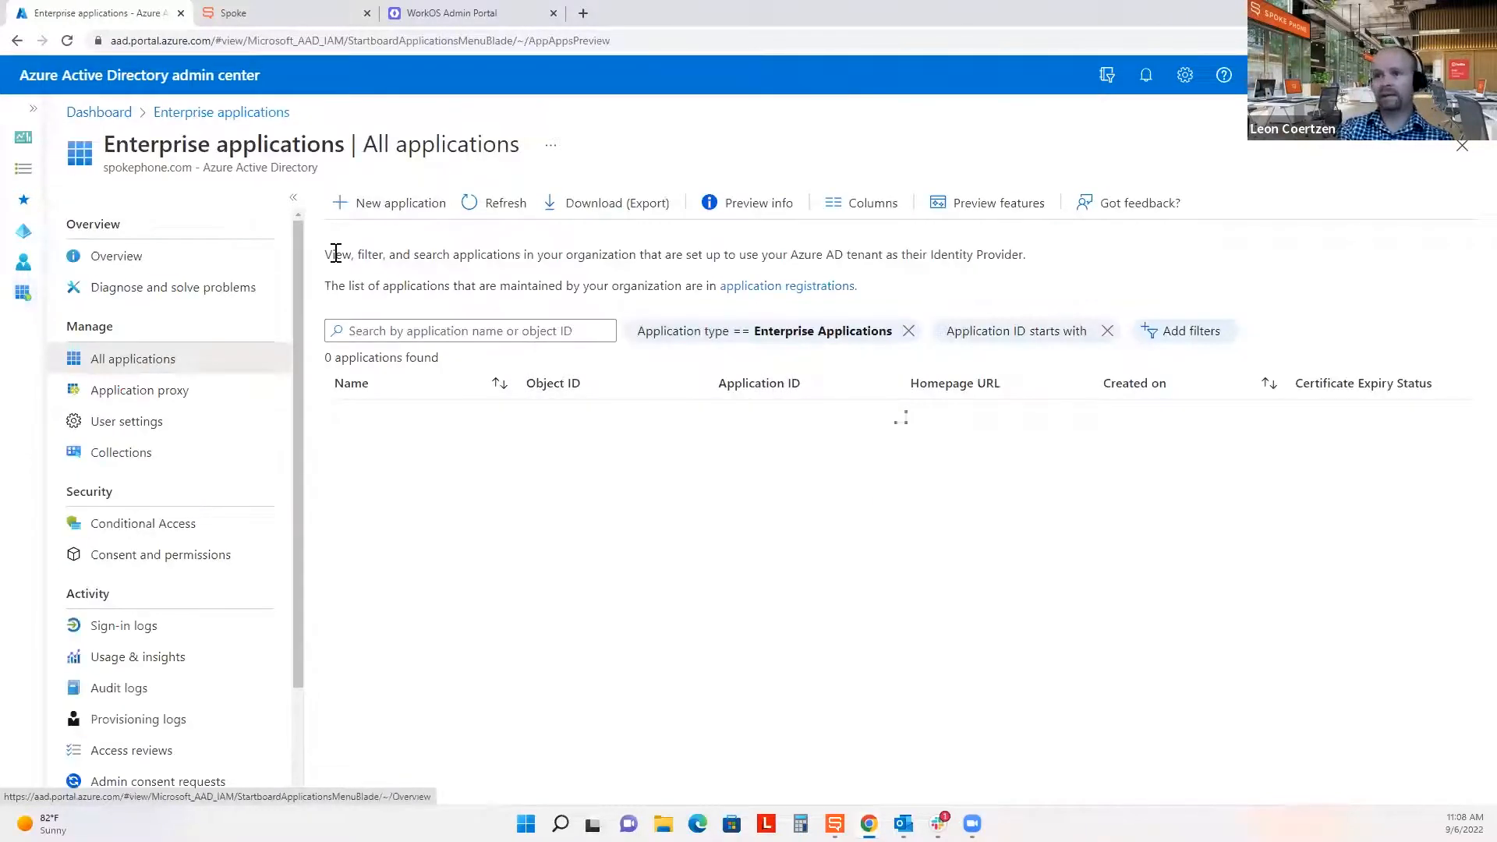
left_click(377, 212)
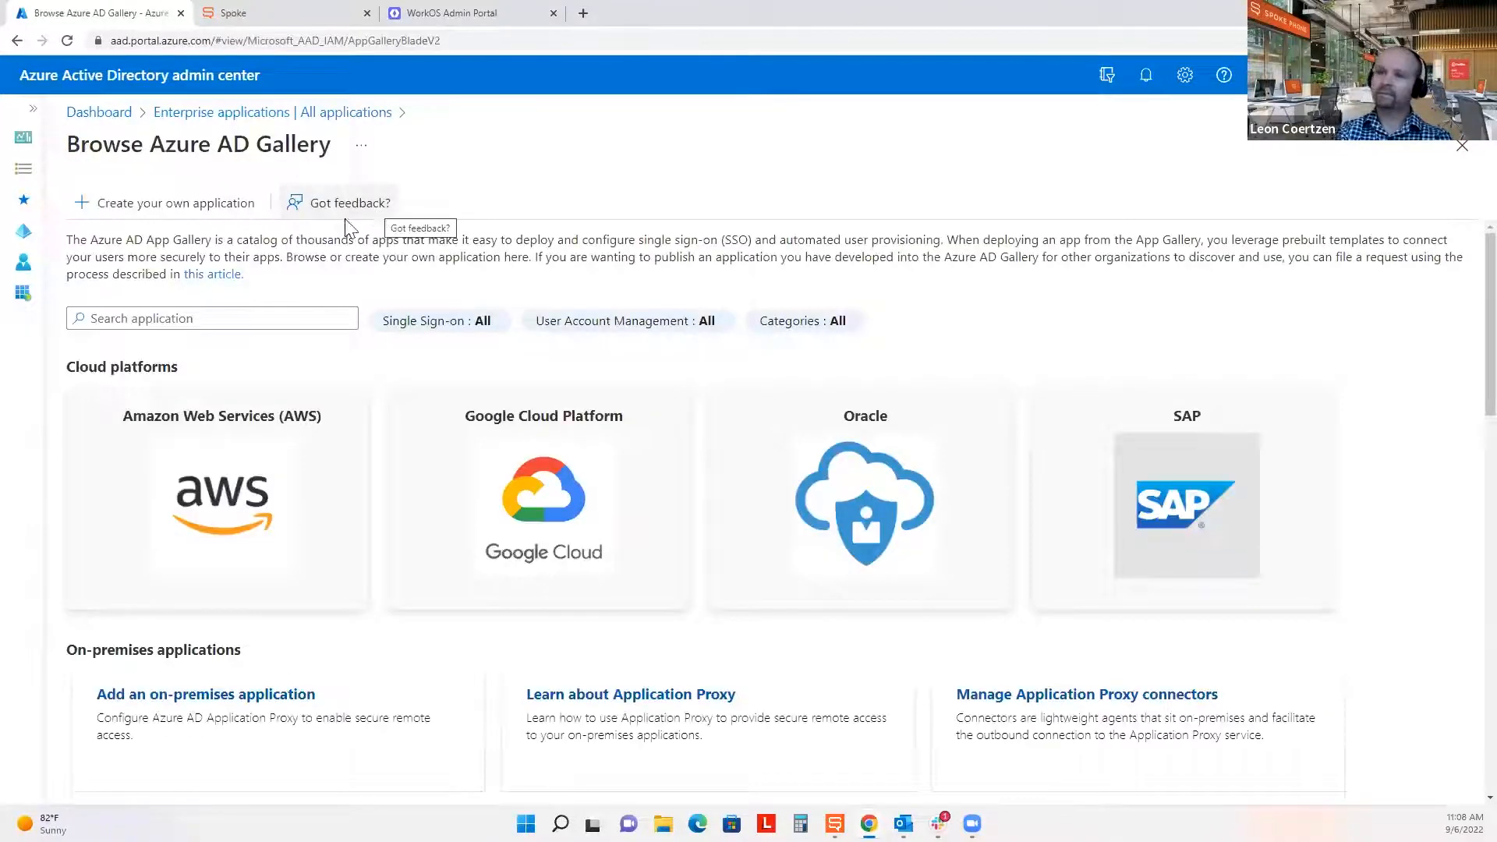
left_click(119, 206)
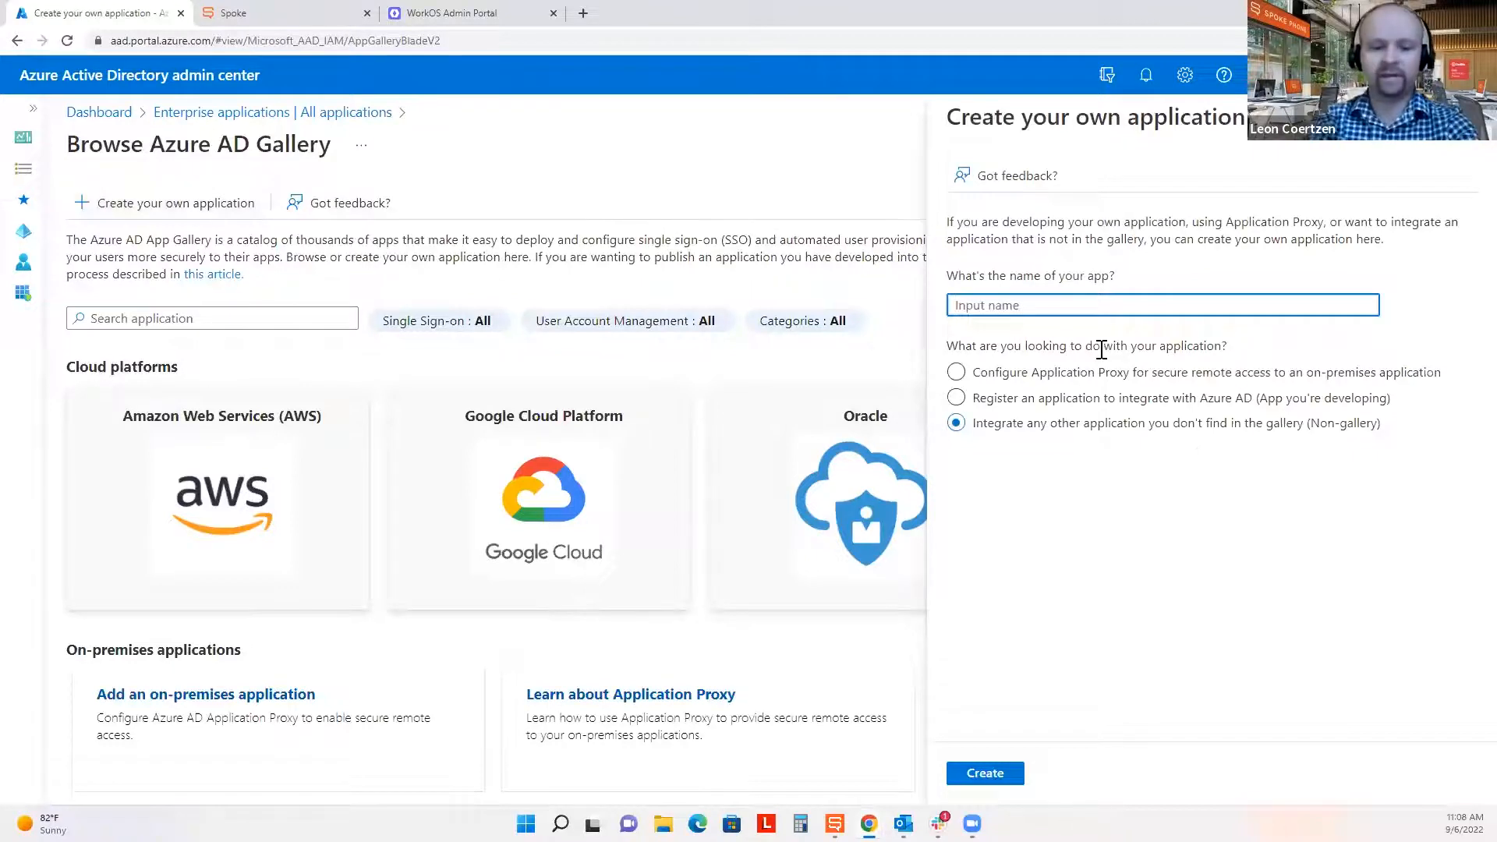
type("Webinar User Sync")
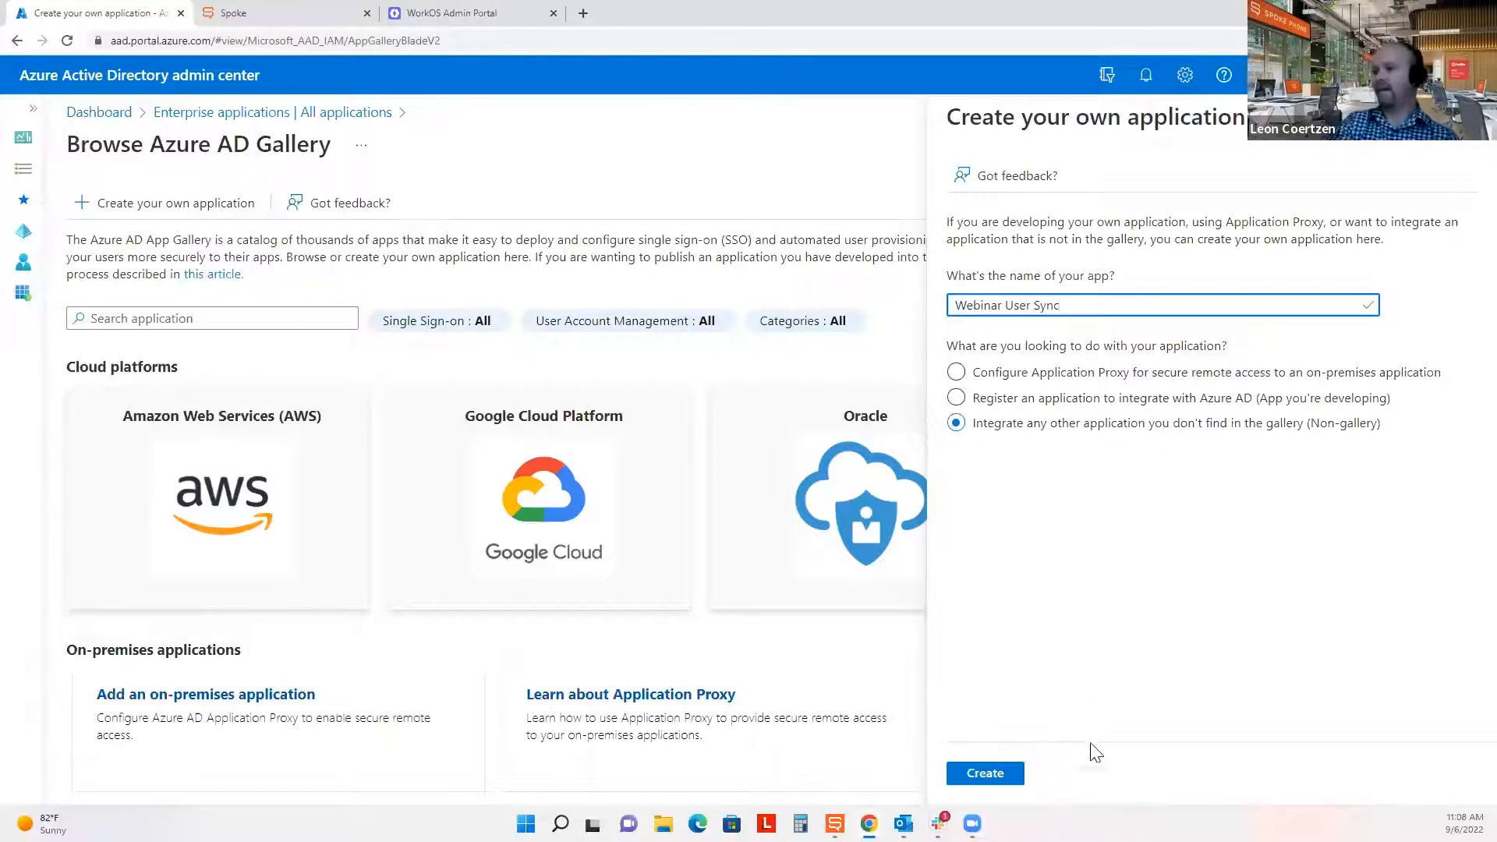
left_click(1002, 776)
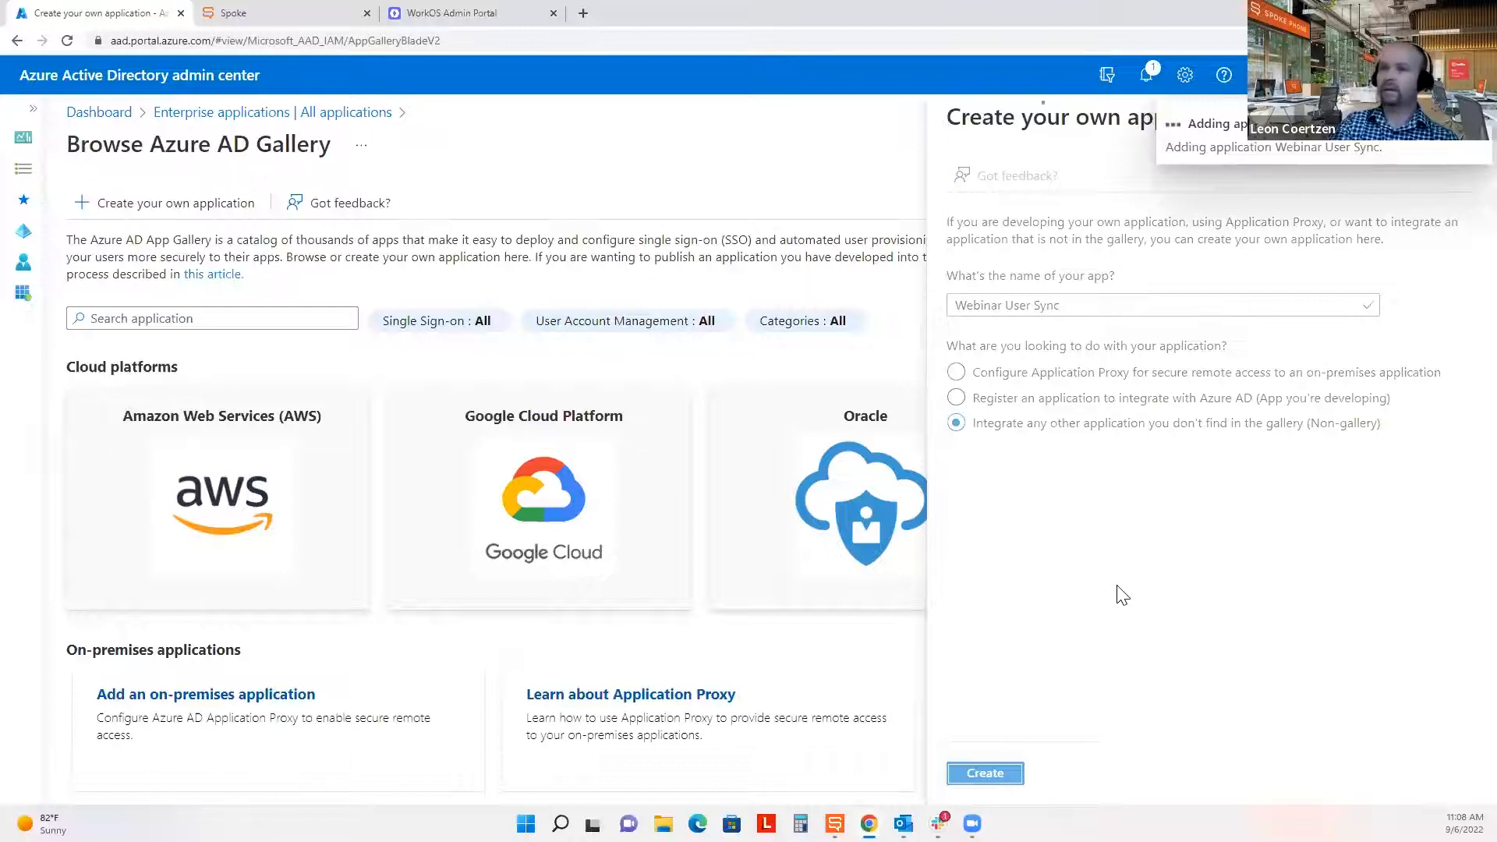
left_click(306, 10)
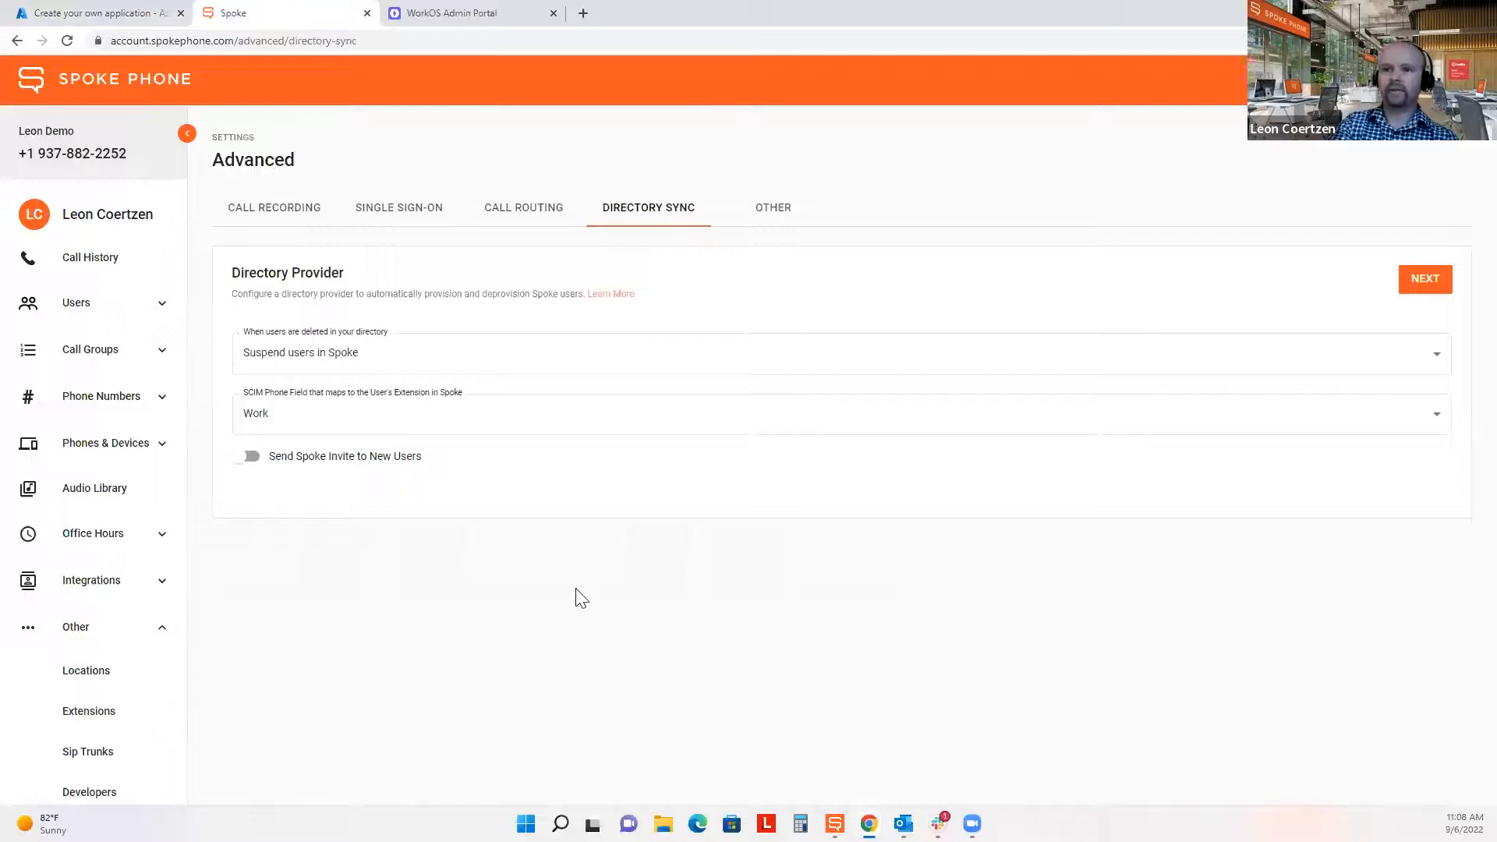
Open Spoke's Manage Users list in a new browser tab.
left_click(92, 305)
right_click(92, 351)
left_click(125, 357)
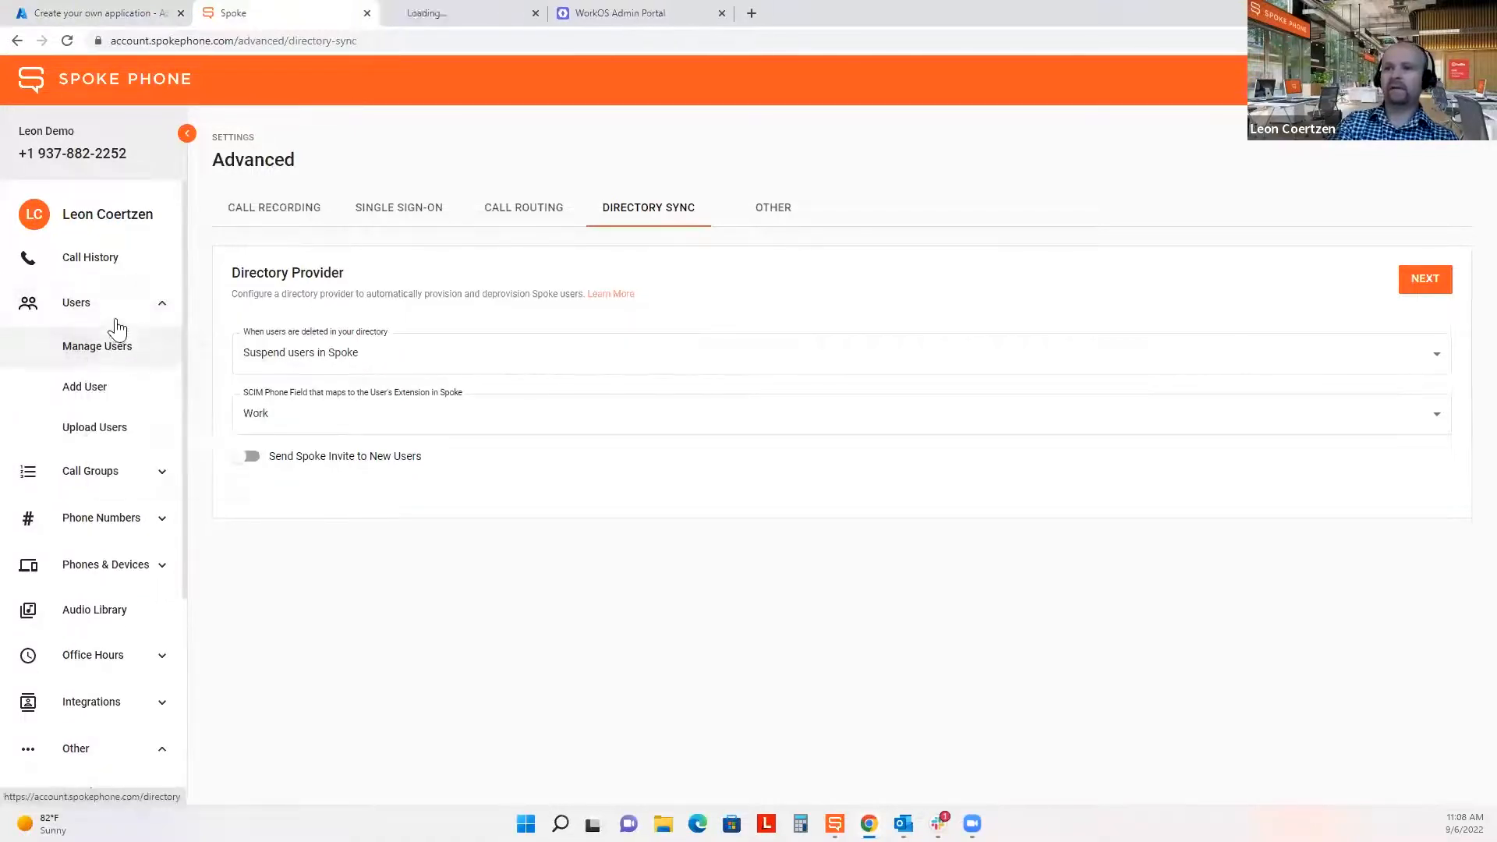
left_click(117, 308)
left_click(465, 9)
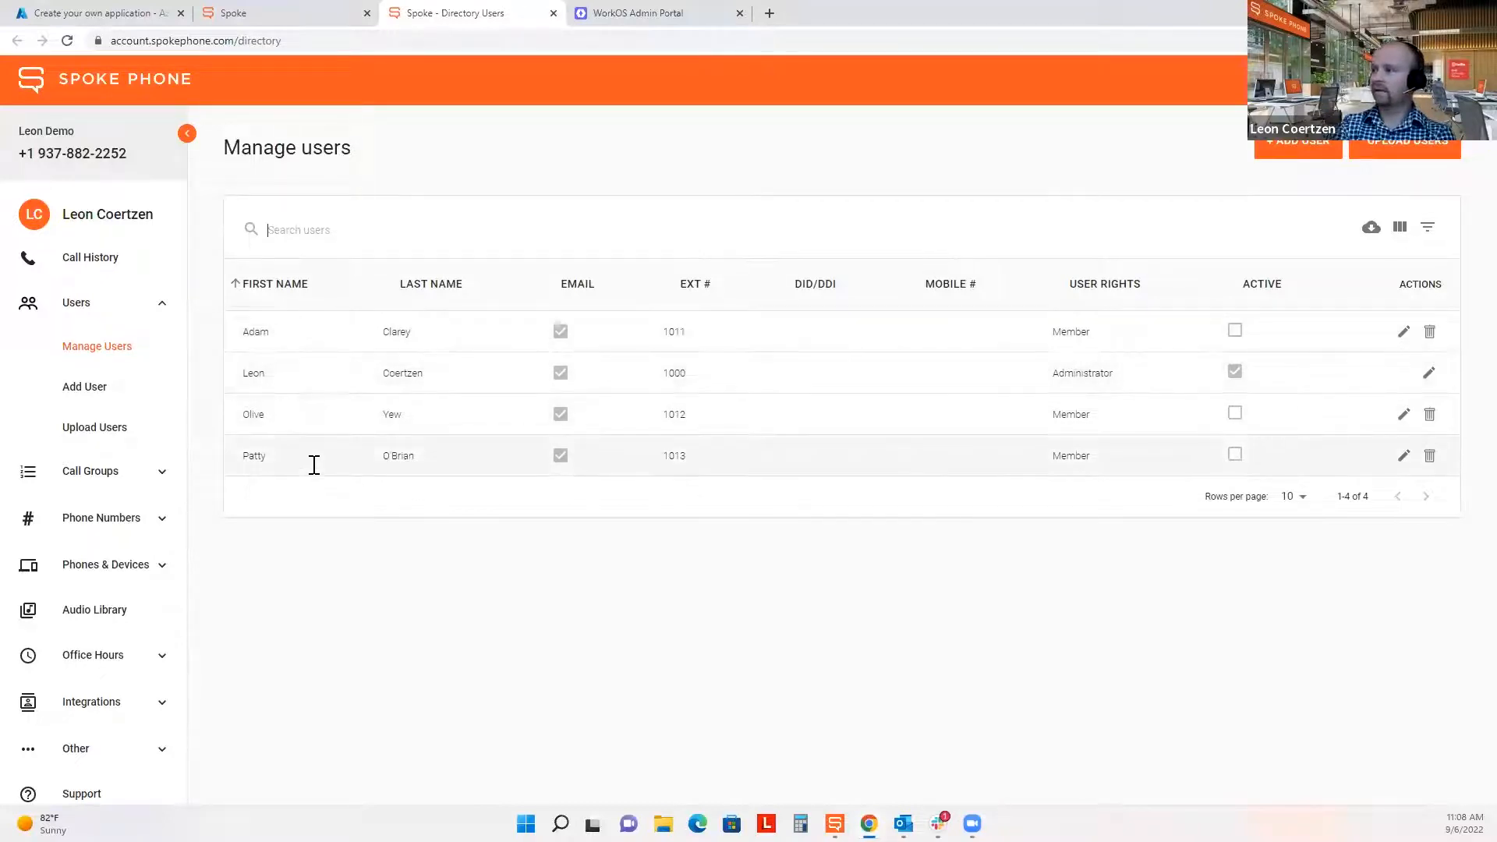
Look at the administrator's user profile, then return to the Manage users list.
left_click(1423, 377)
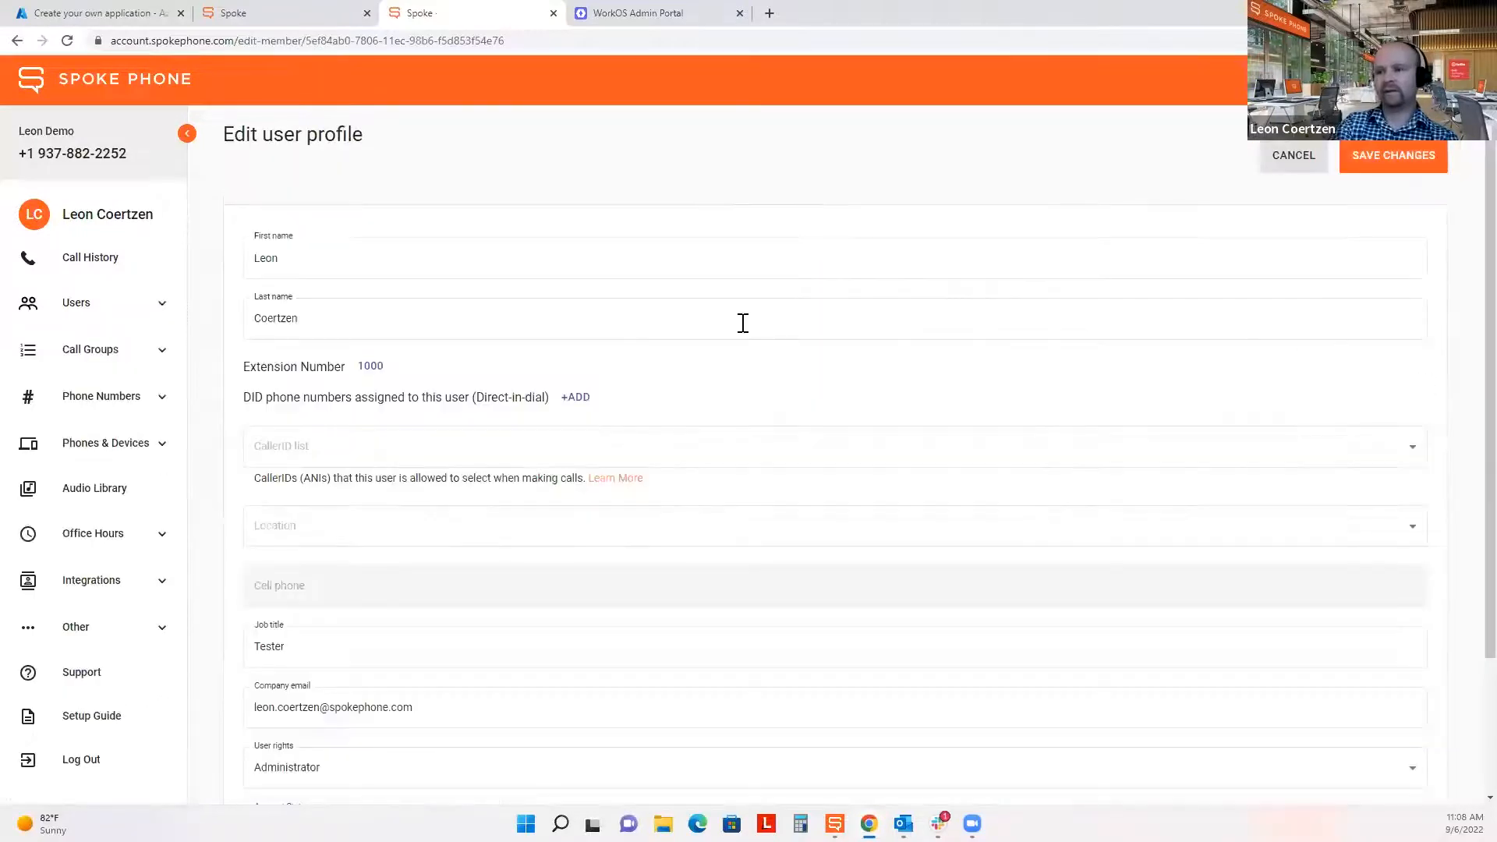
scroll(301, 595, "down", 2)
scroll(301, 595, "up", 2)
left_click(132, 304)
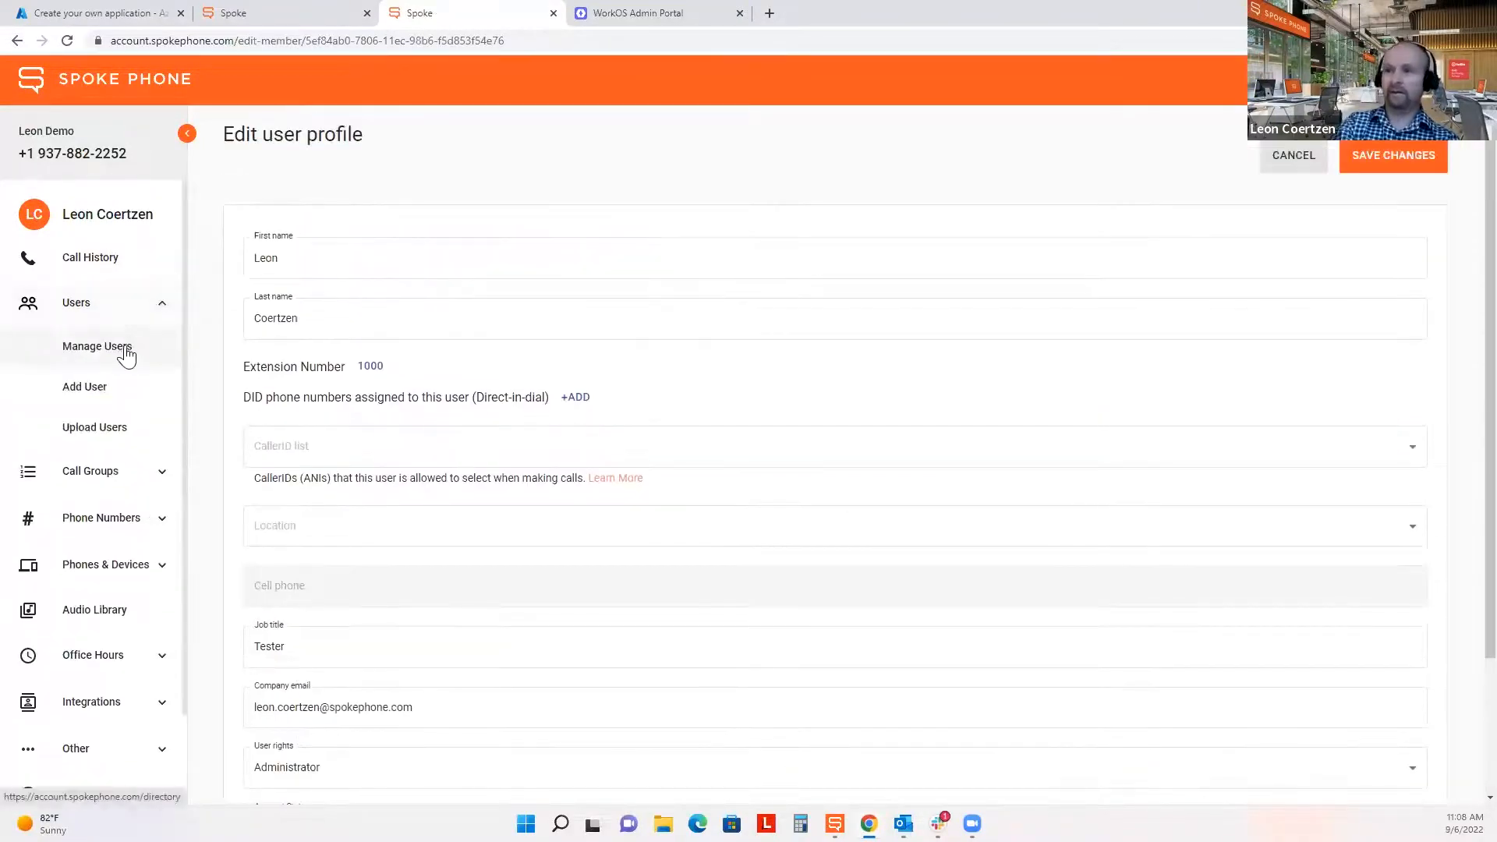
left_click(117, 348)
left_click(100, 304)
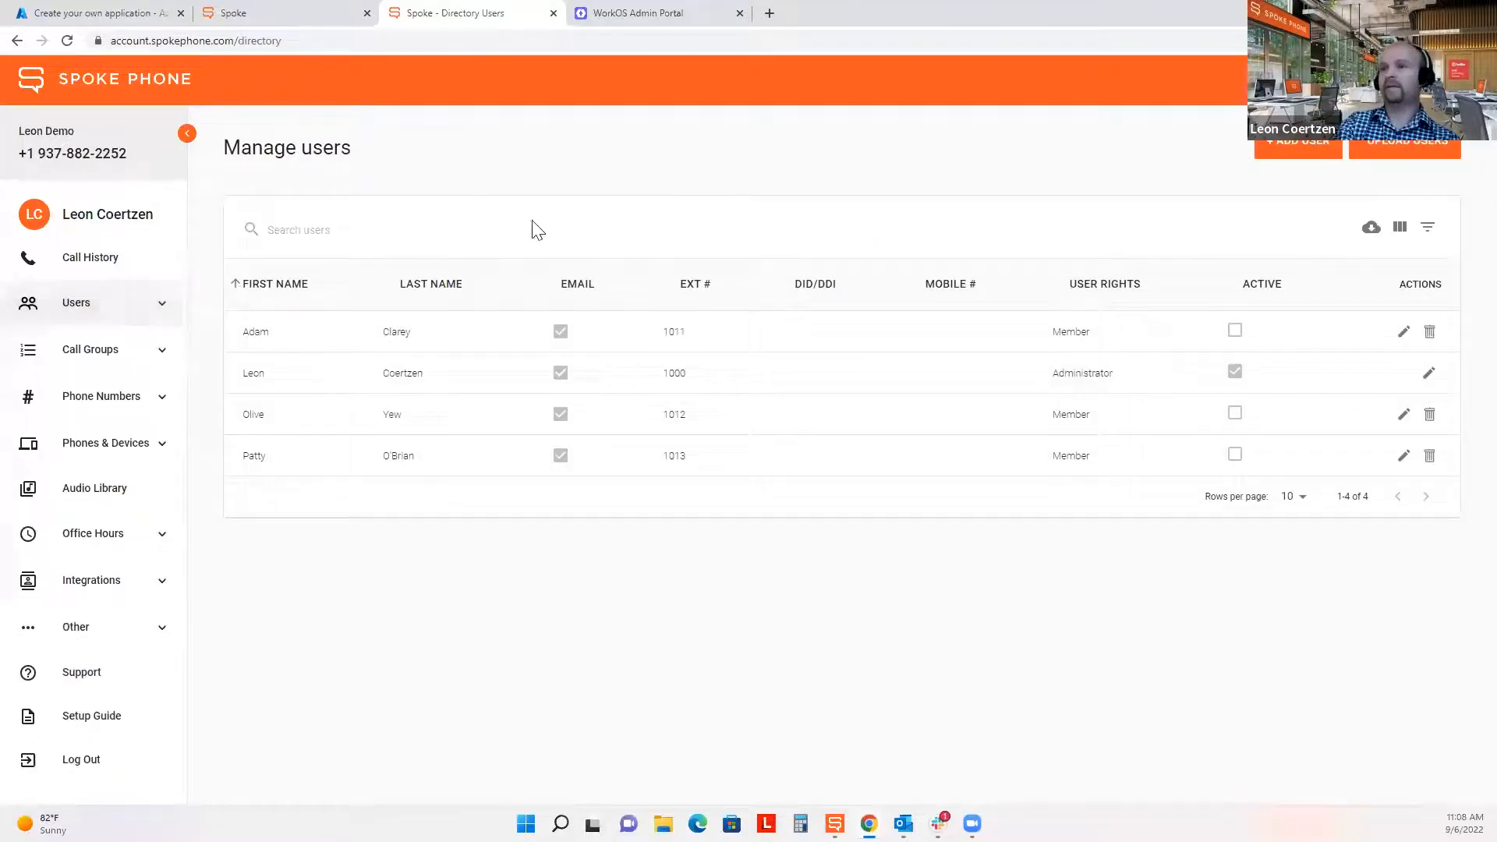
View the Webinar User Sync application's Overview page in Azure AD.
left_click(105, 9)
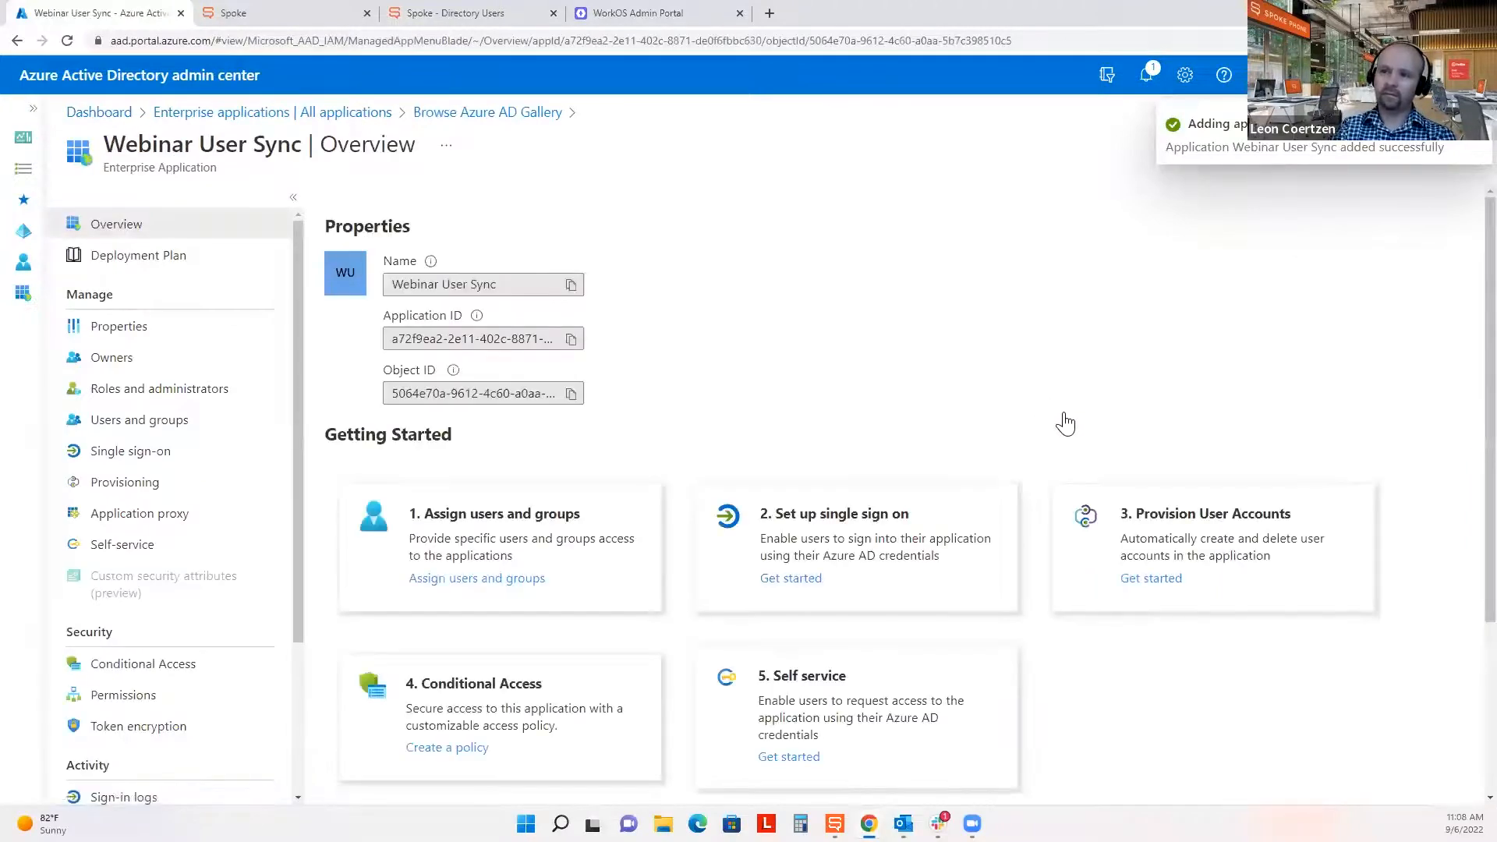
left_click_drag(107, 149, 299, 140)
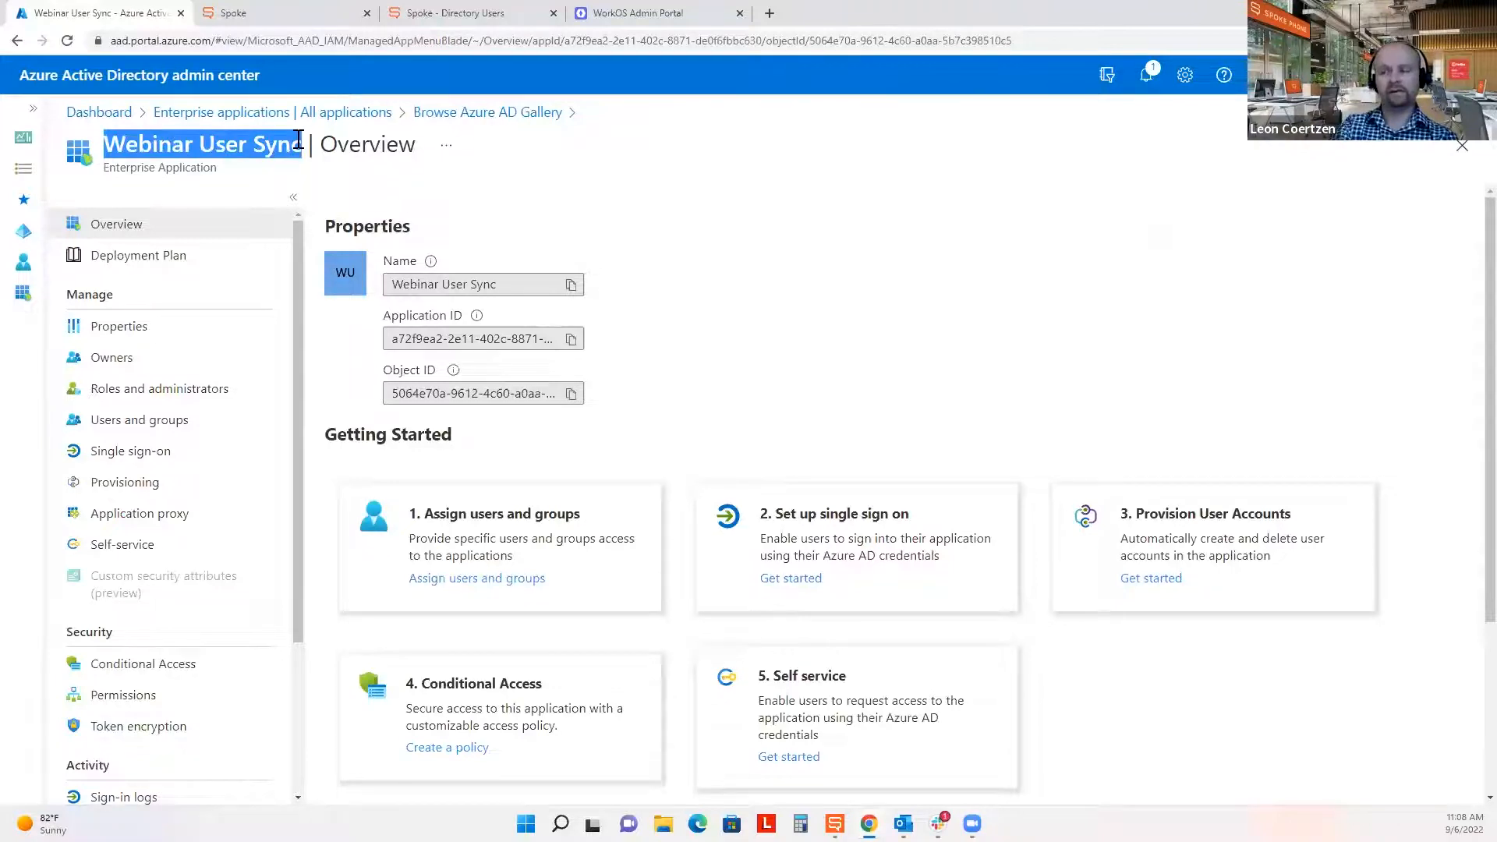
left_click(897, 344)
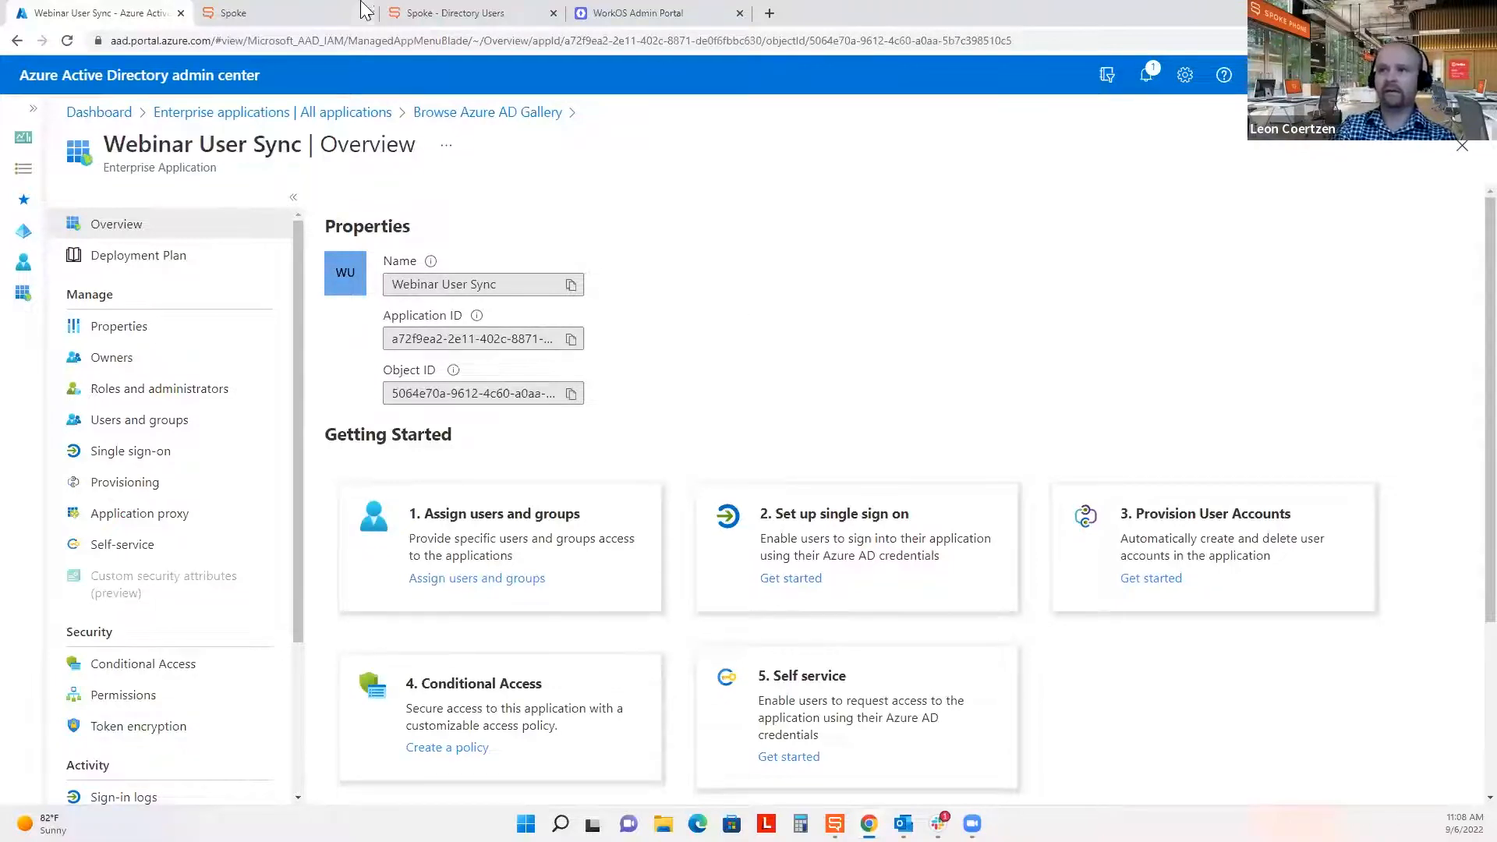
Read the WorkOS Step 2 credential instructions, then return to the Webinar User Sync app in Azure.
left_click(632, 12)
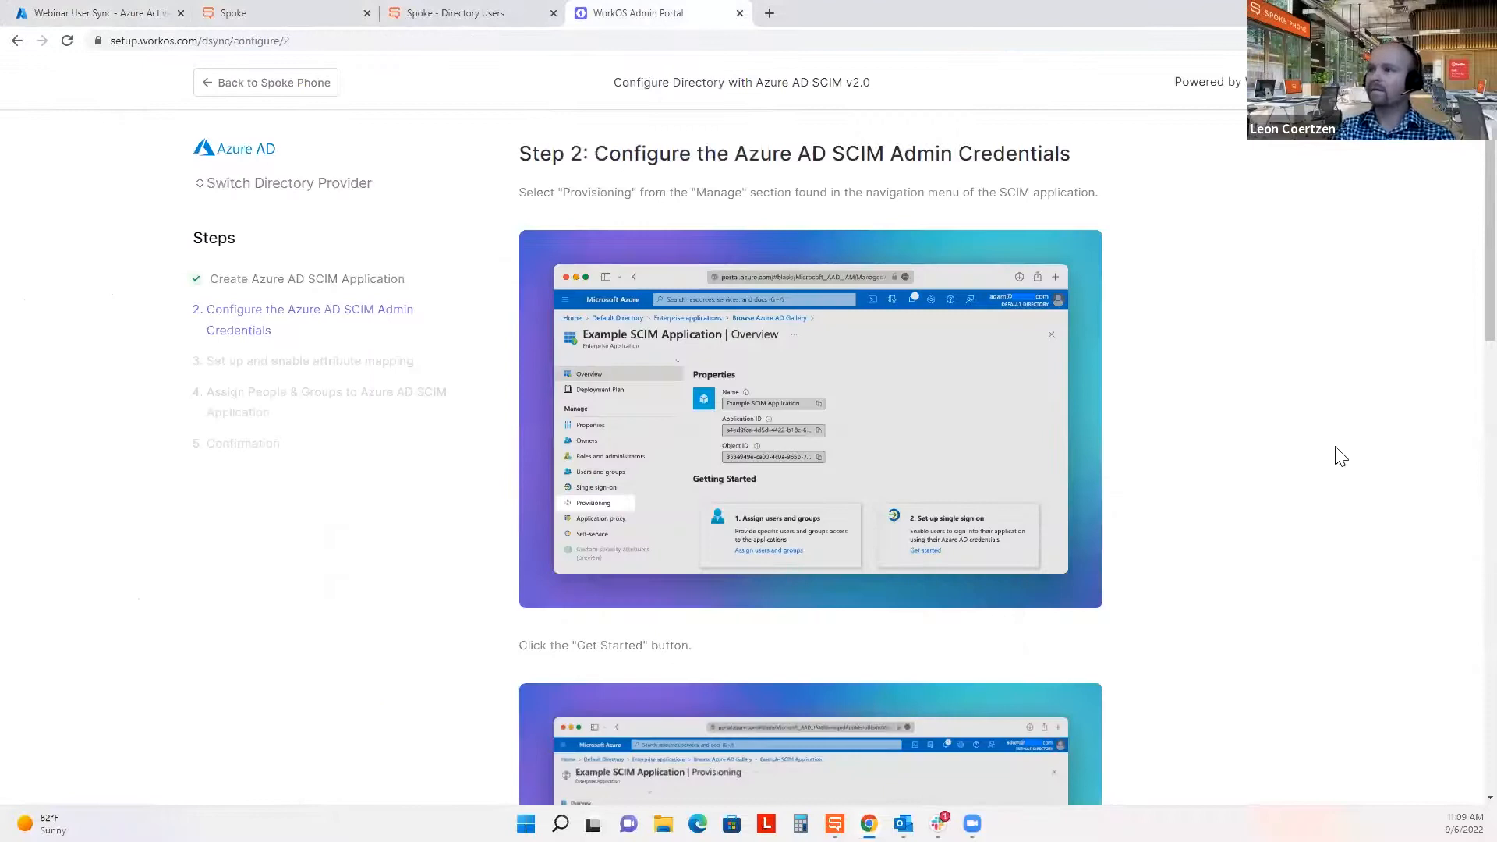
left_click_drag(604, 153, 1084, 160)
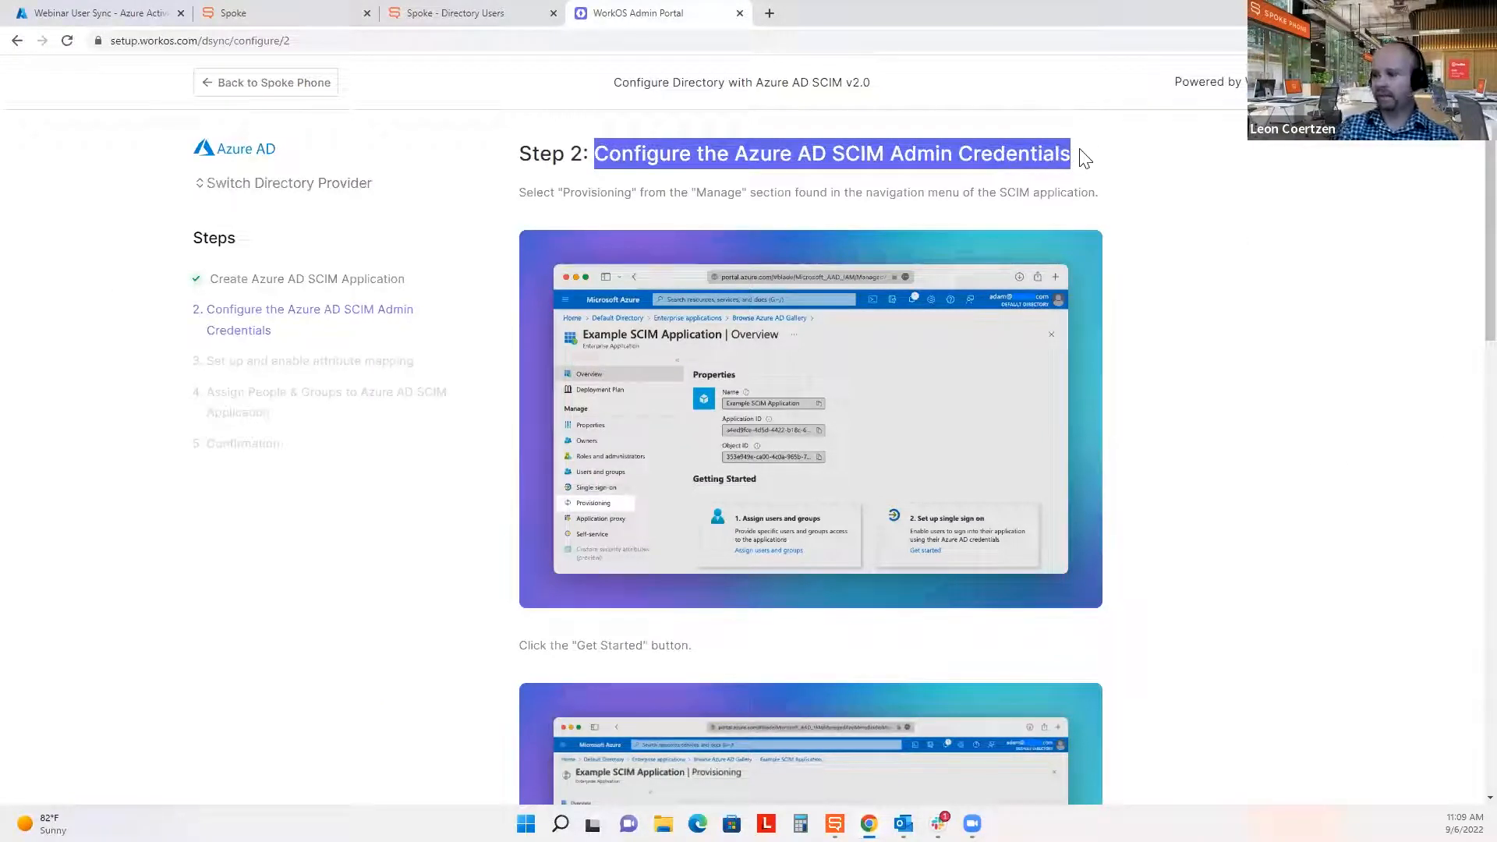
scroll(1340, 408, "down", 3)
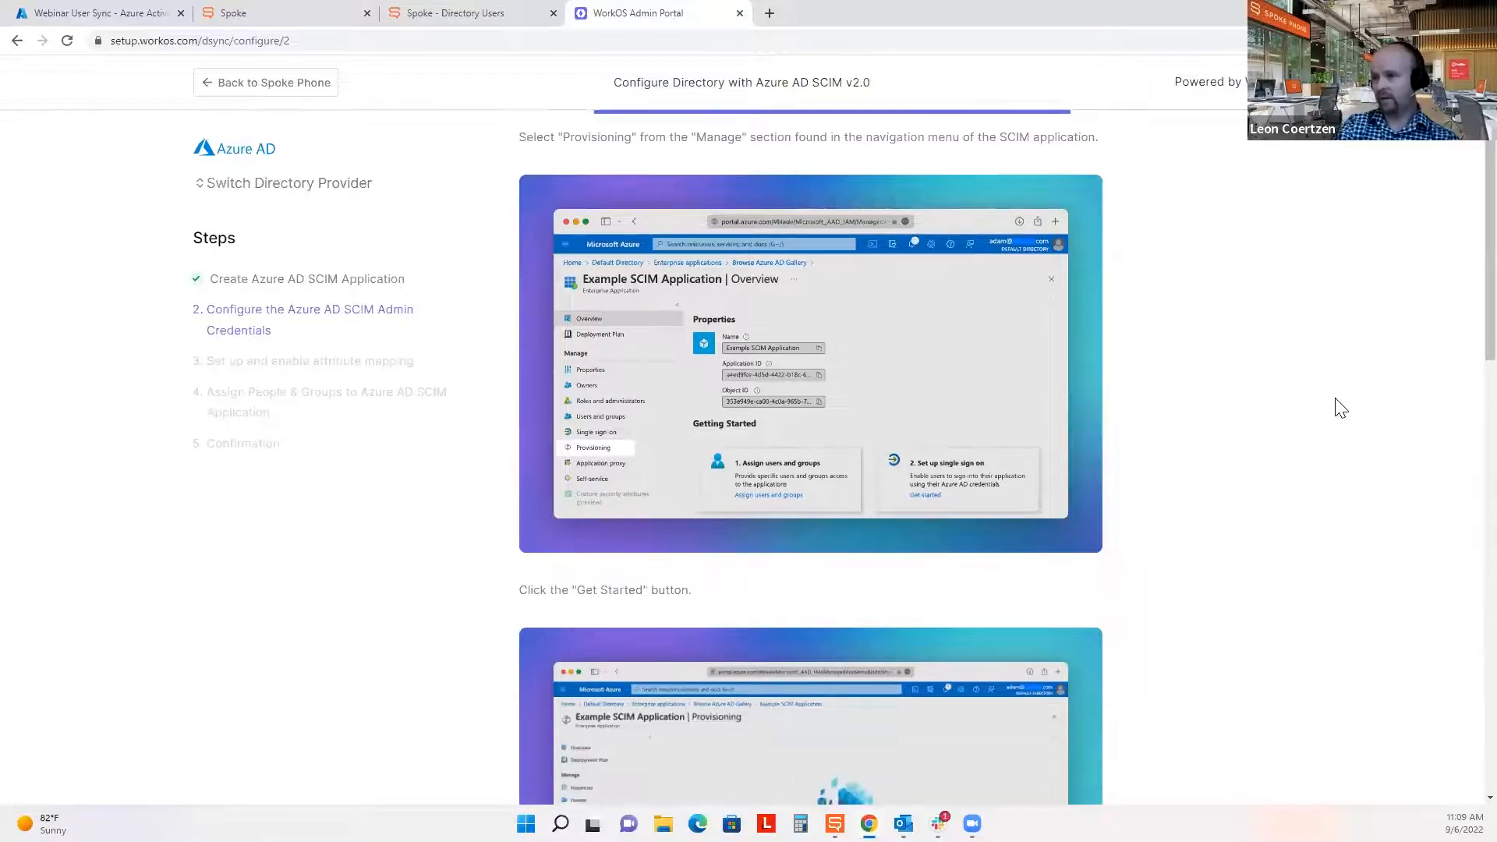
scroll(1340, 408, "up", 3)
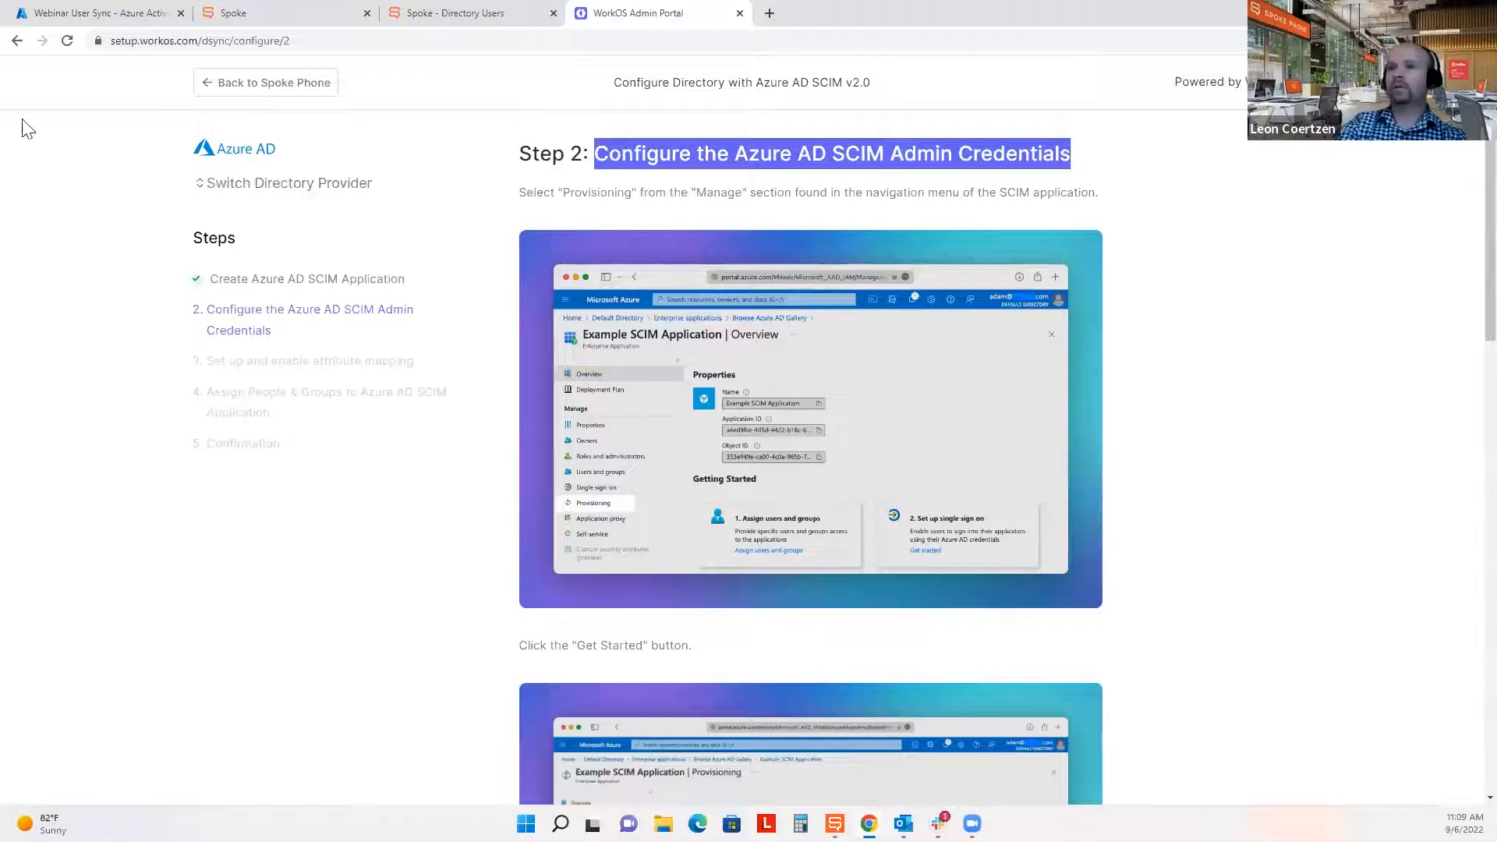
left_click(124, 12)
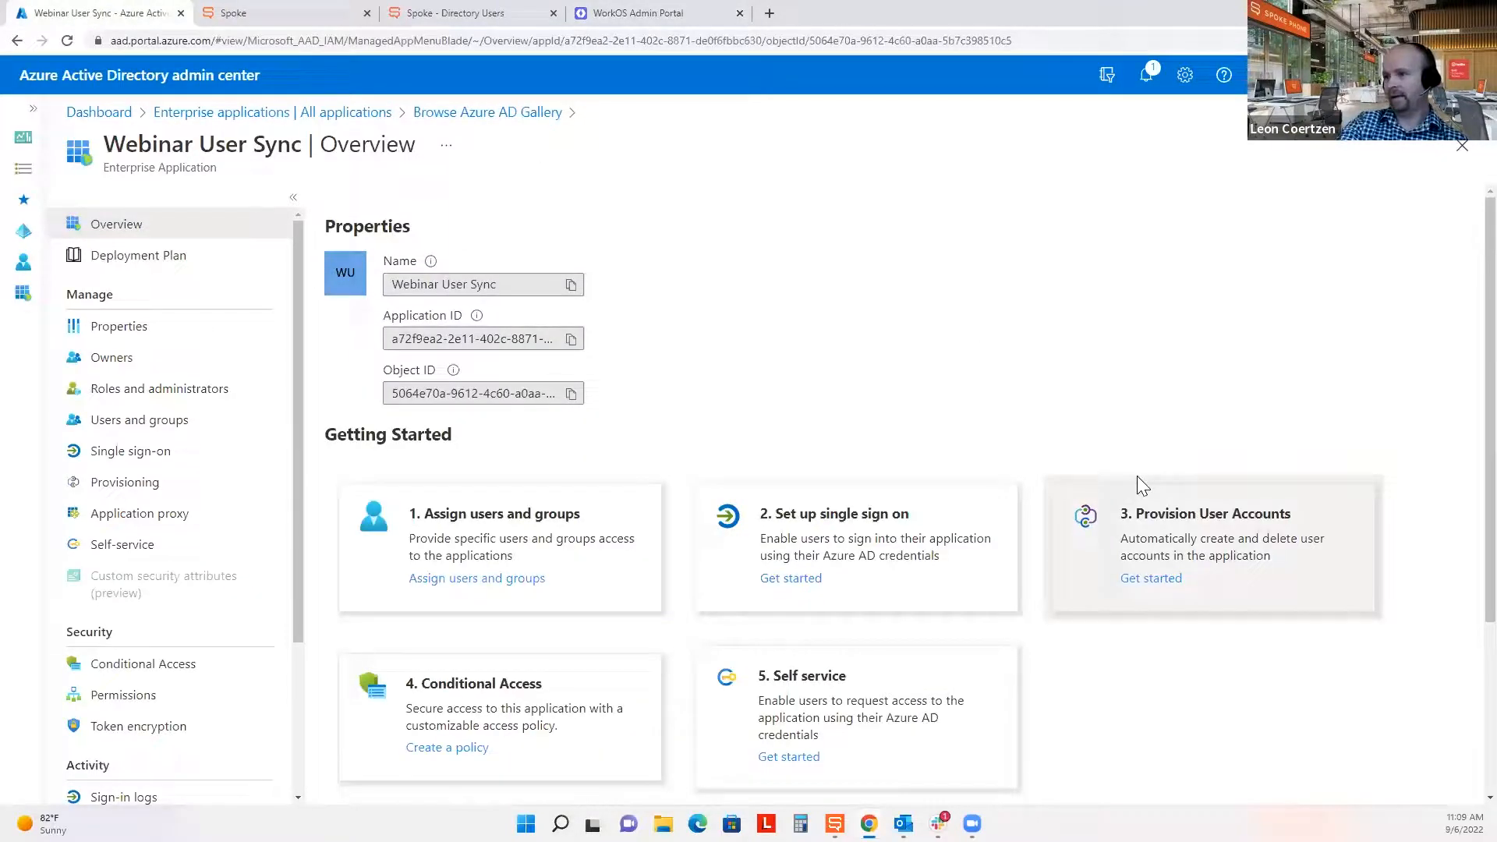
Start user provisioning for Webinar User Sync with Provisioning Mode set to Automatic.
scroll(1138, 478, "down", 1)
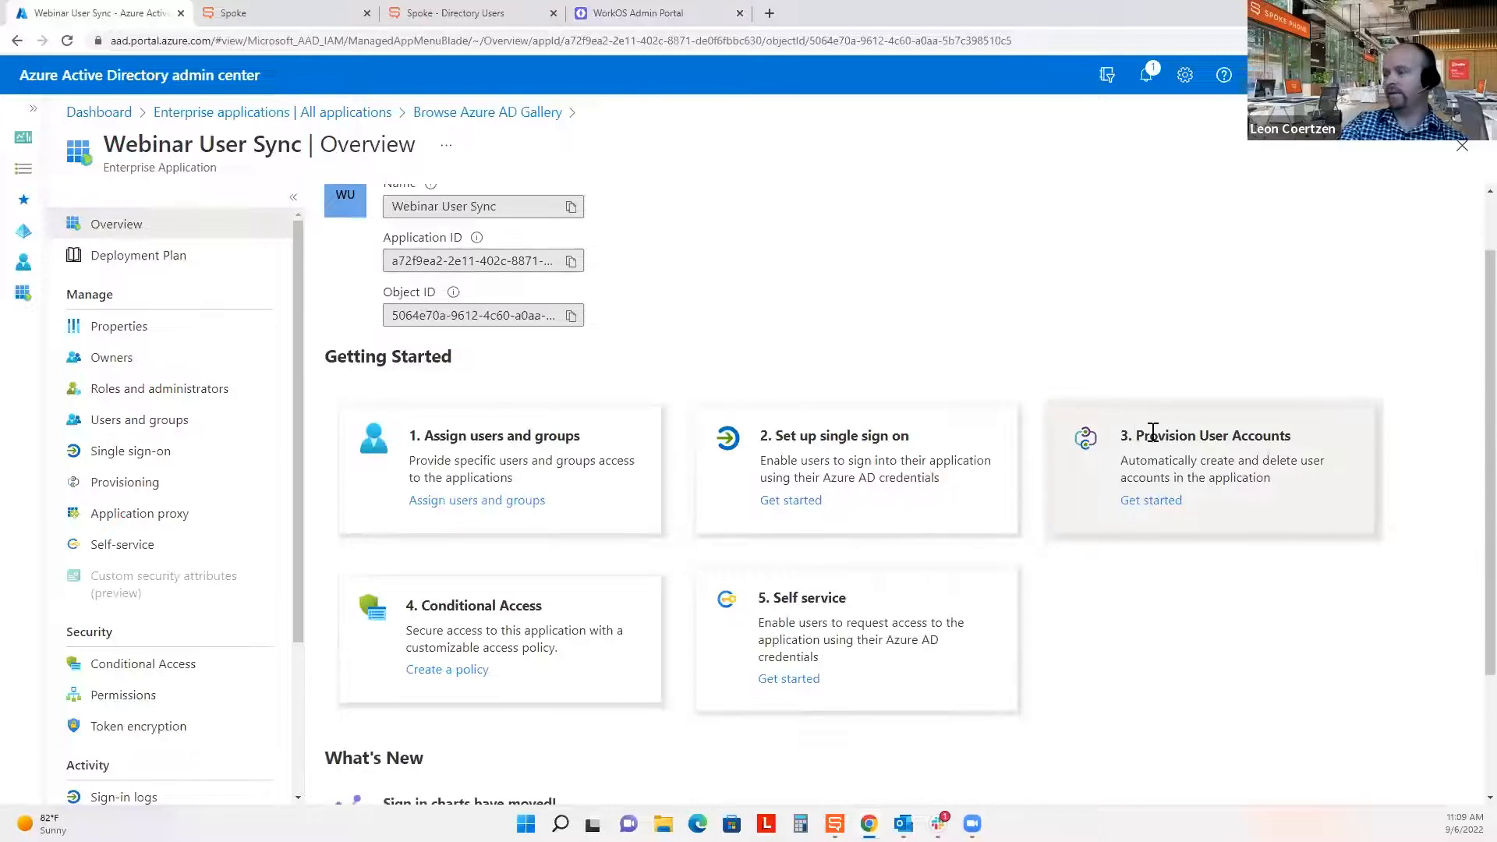
left_click(1151, 501)
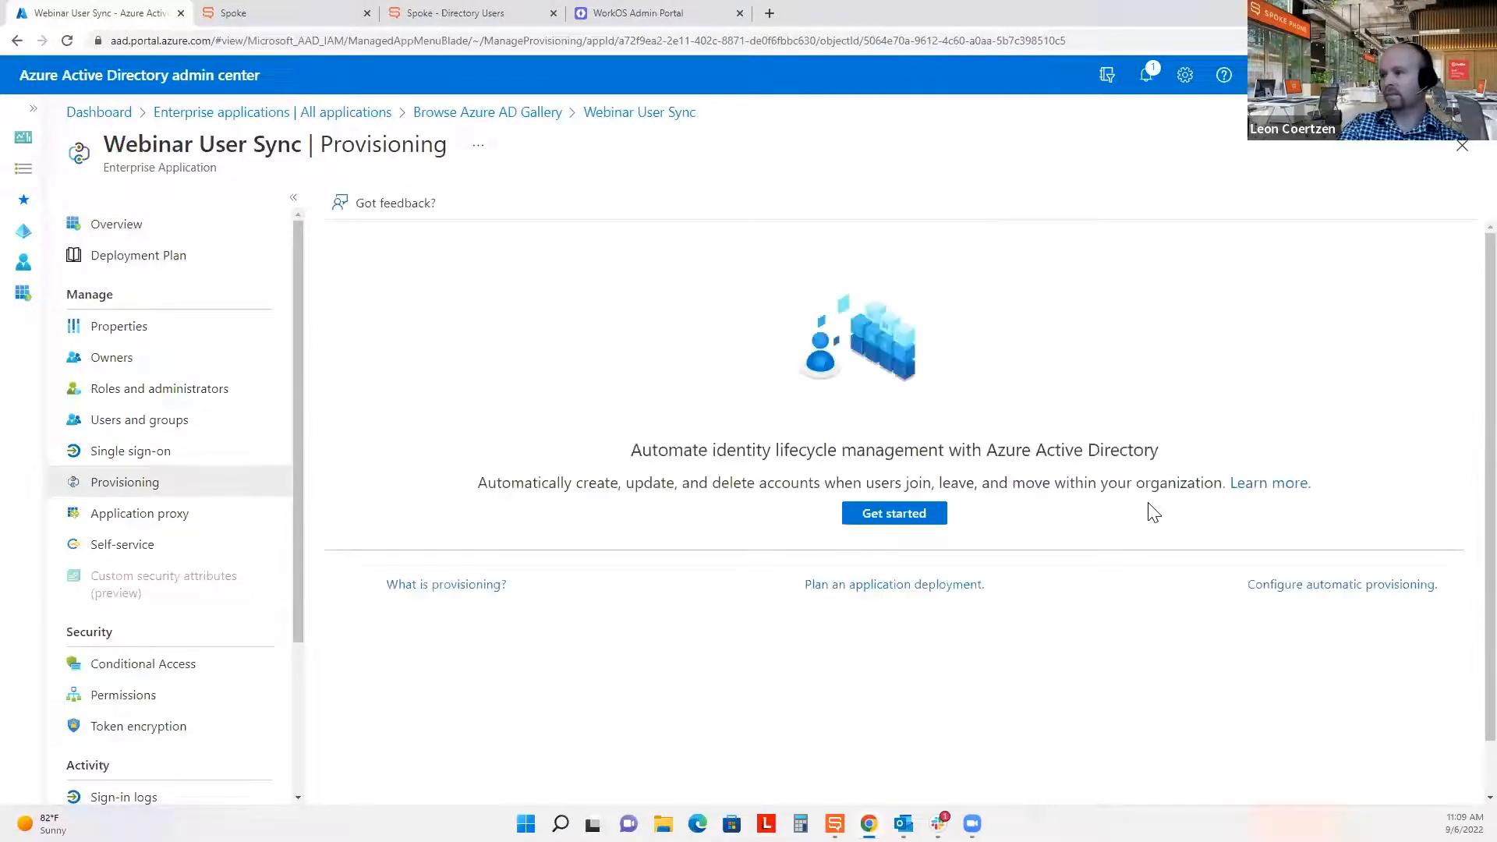
left_click(901, 518)
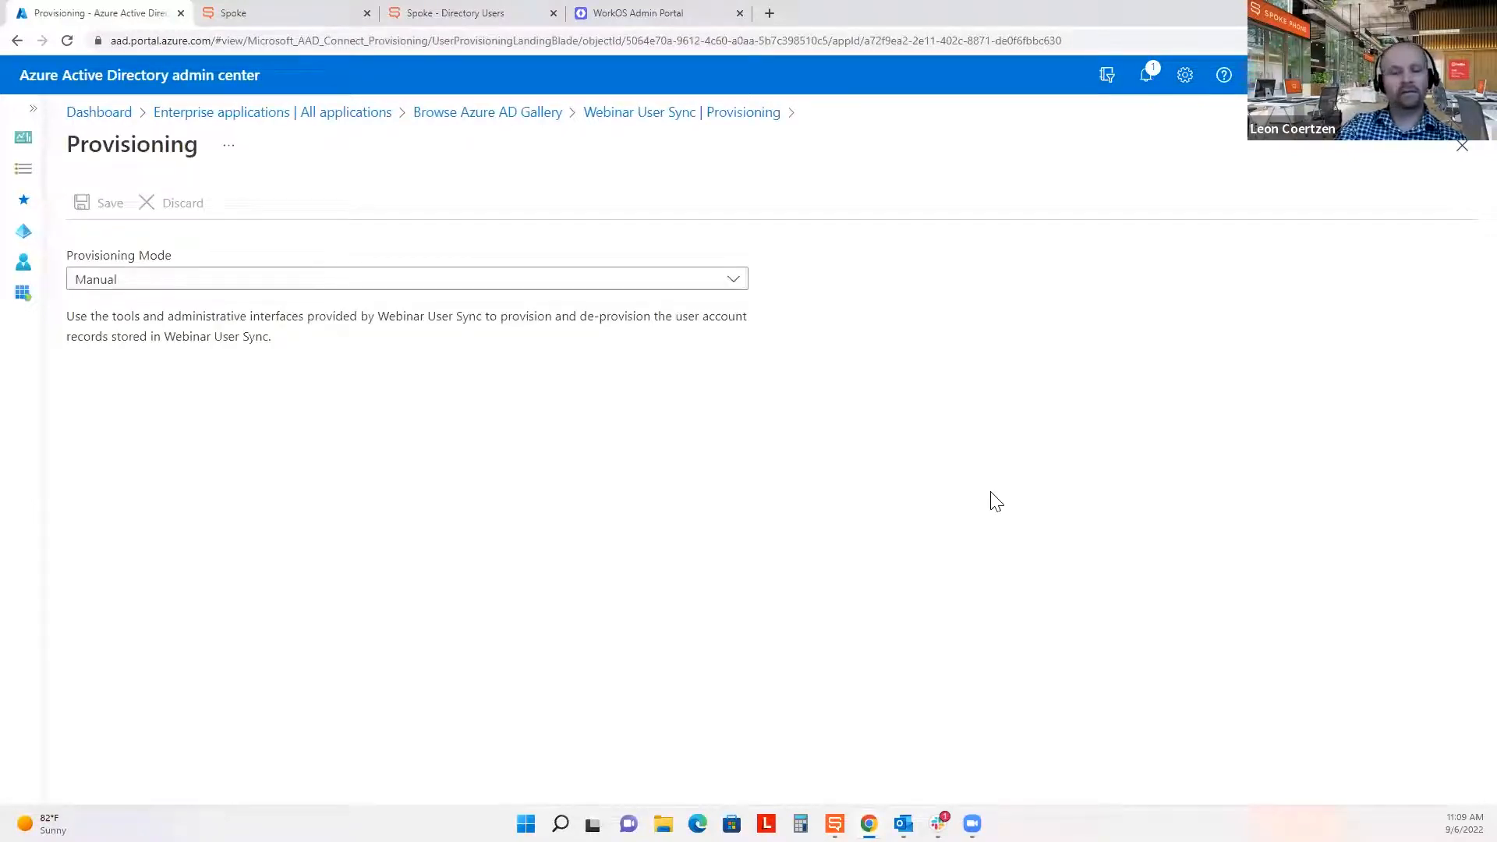
left_click(165, 284)
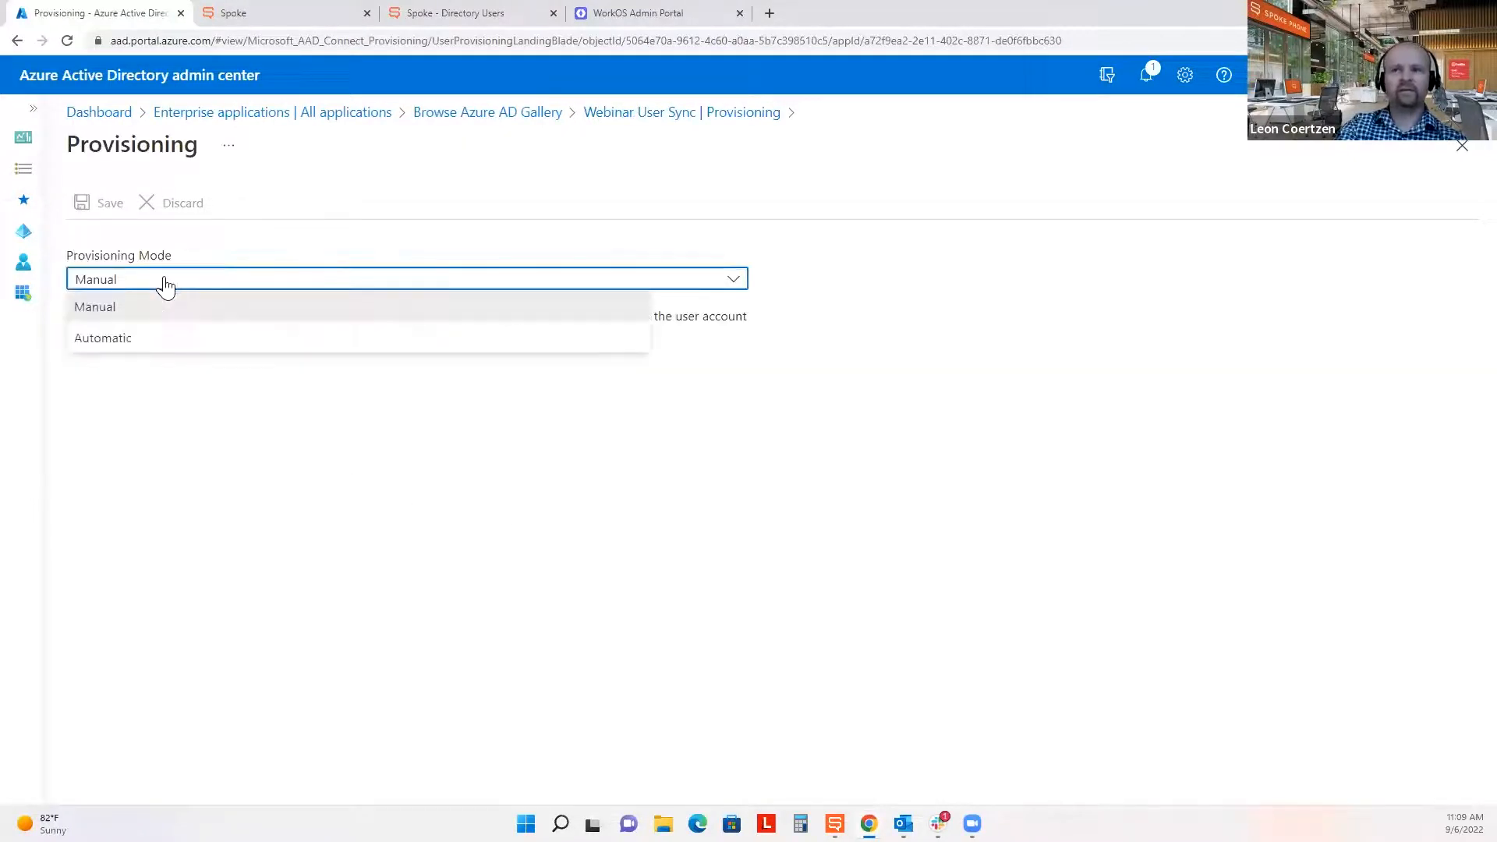
left_click(151, 337)
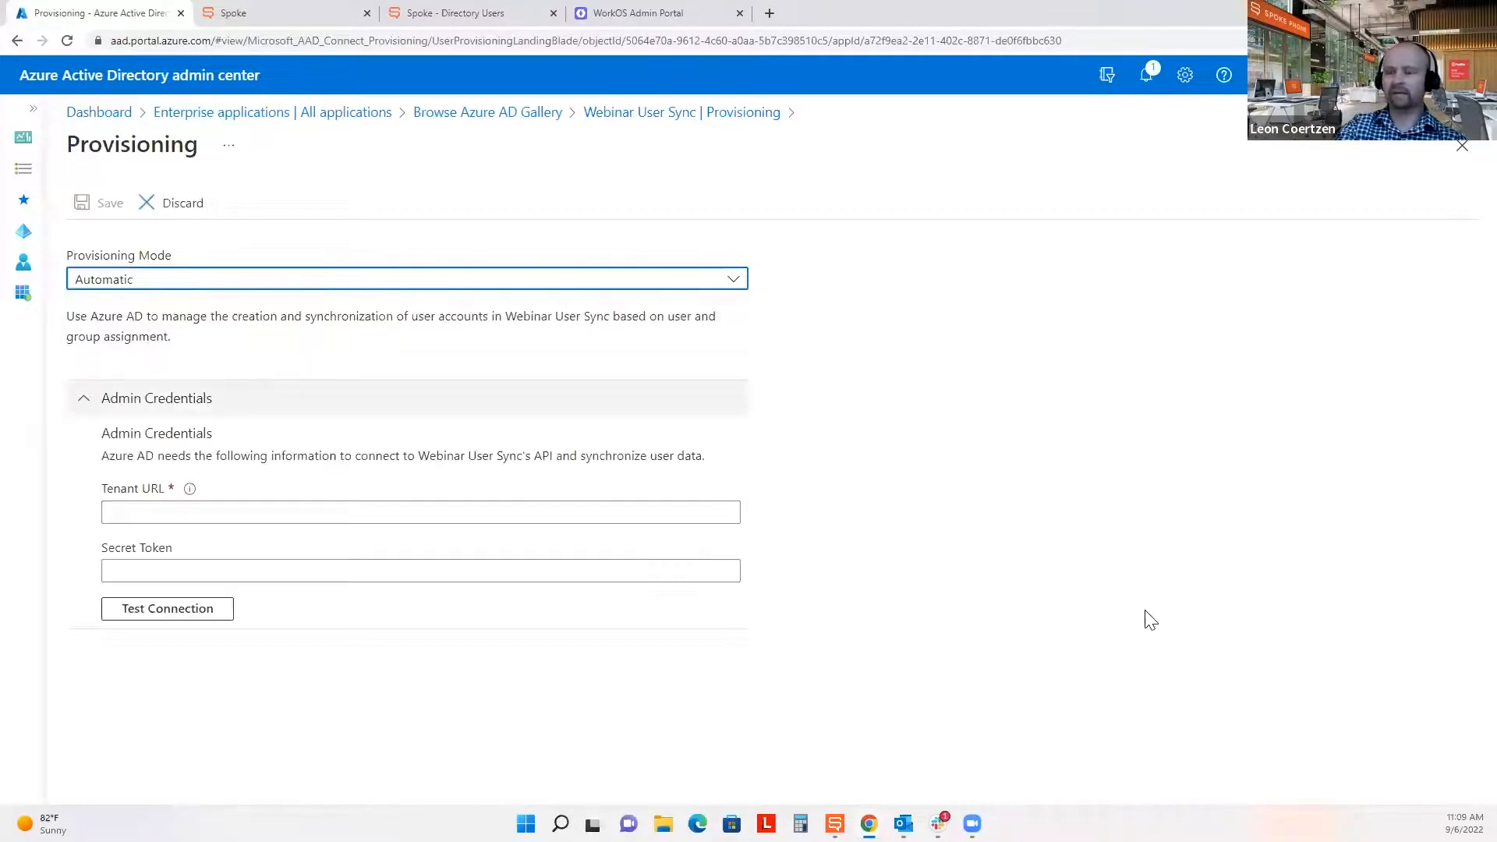
left_click(141, 517)
left_click(168, 574)
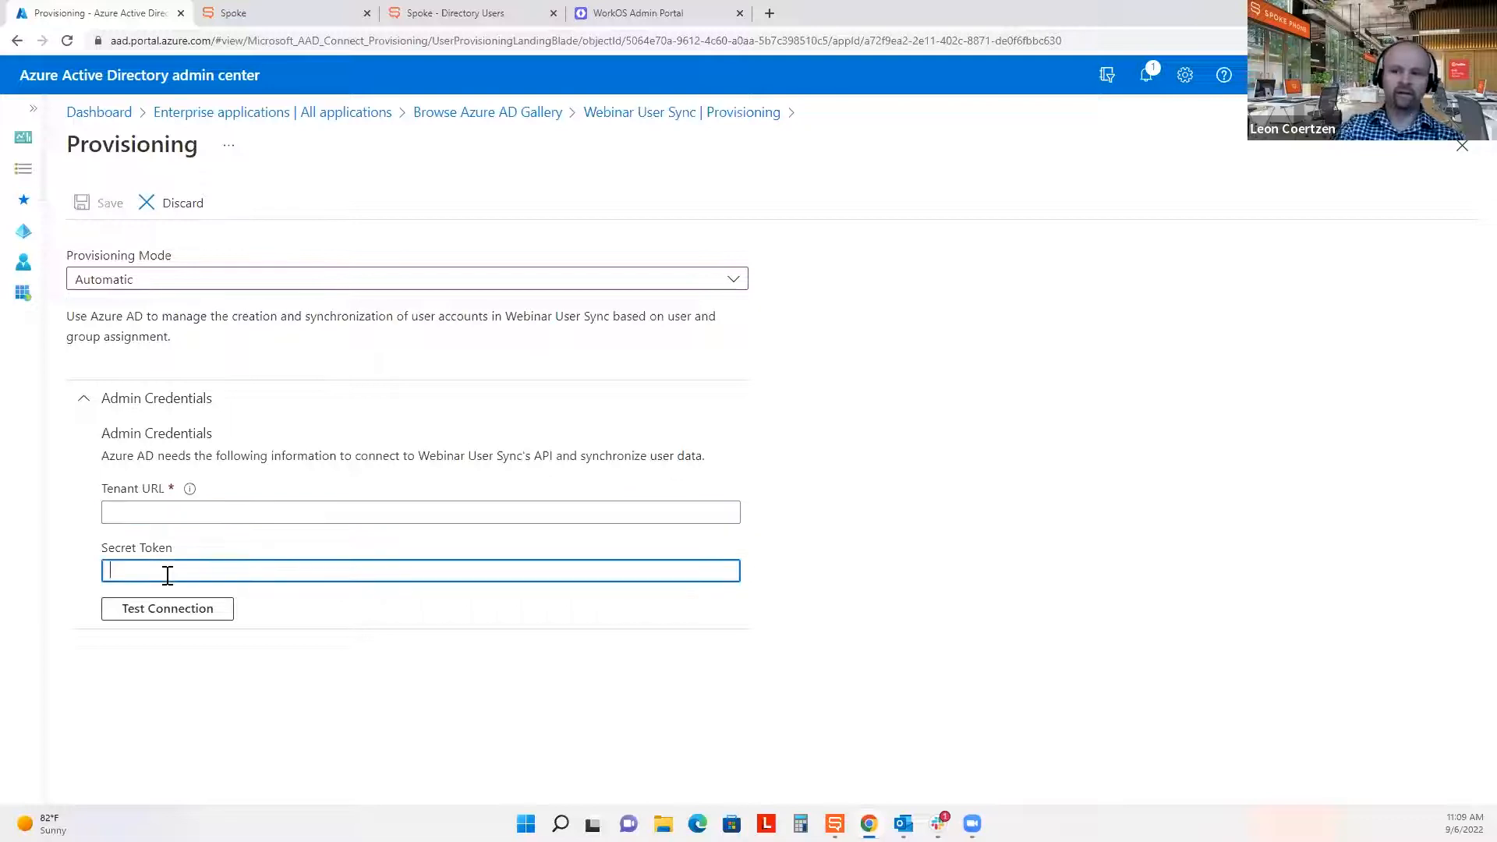
left_click(670, 12)
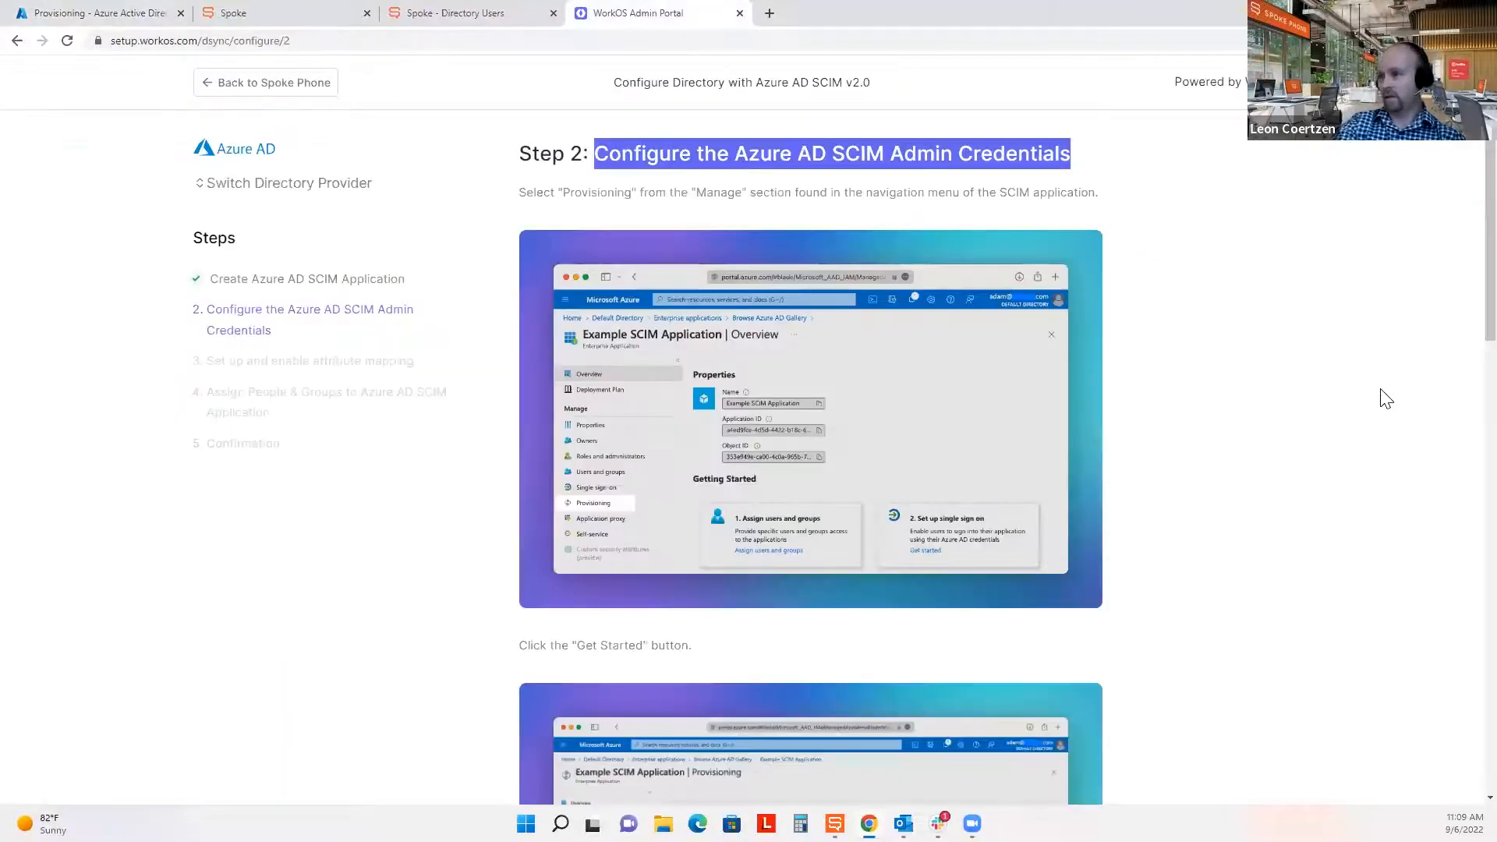
Copy the WorkOS SCIM endpoint and paste it into Azure's Tenant URL field.
left_click(1331, 415)
scroll(1331, 415, "down", 10)
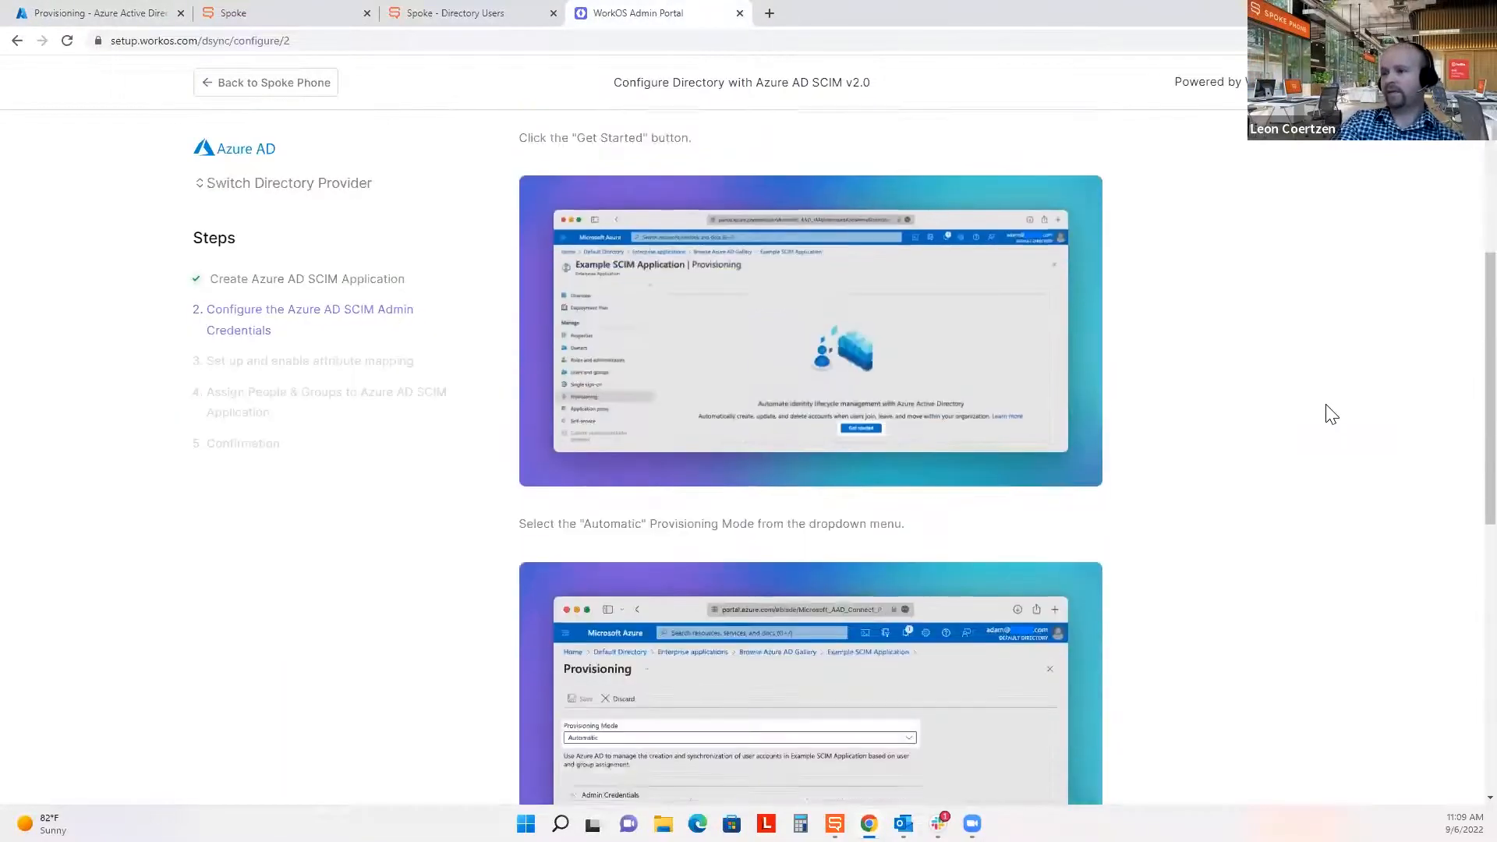
scroll(1331, 414, "down", 5)
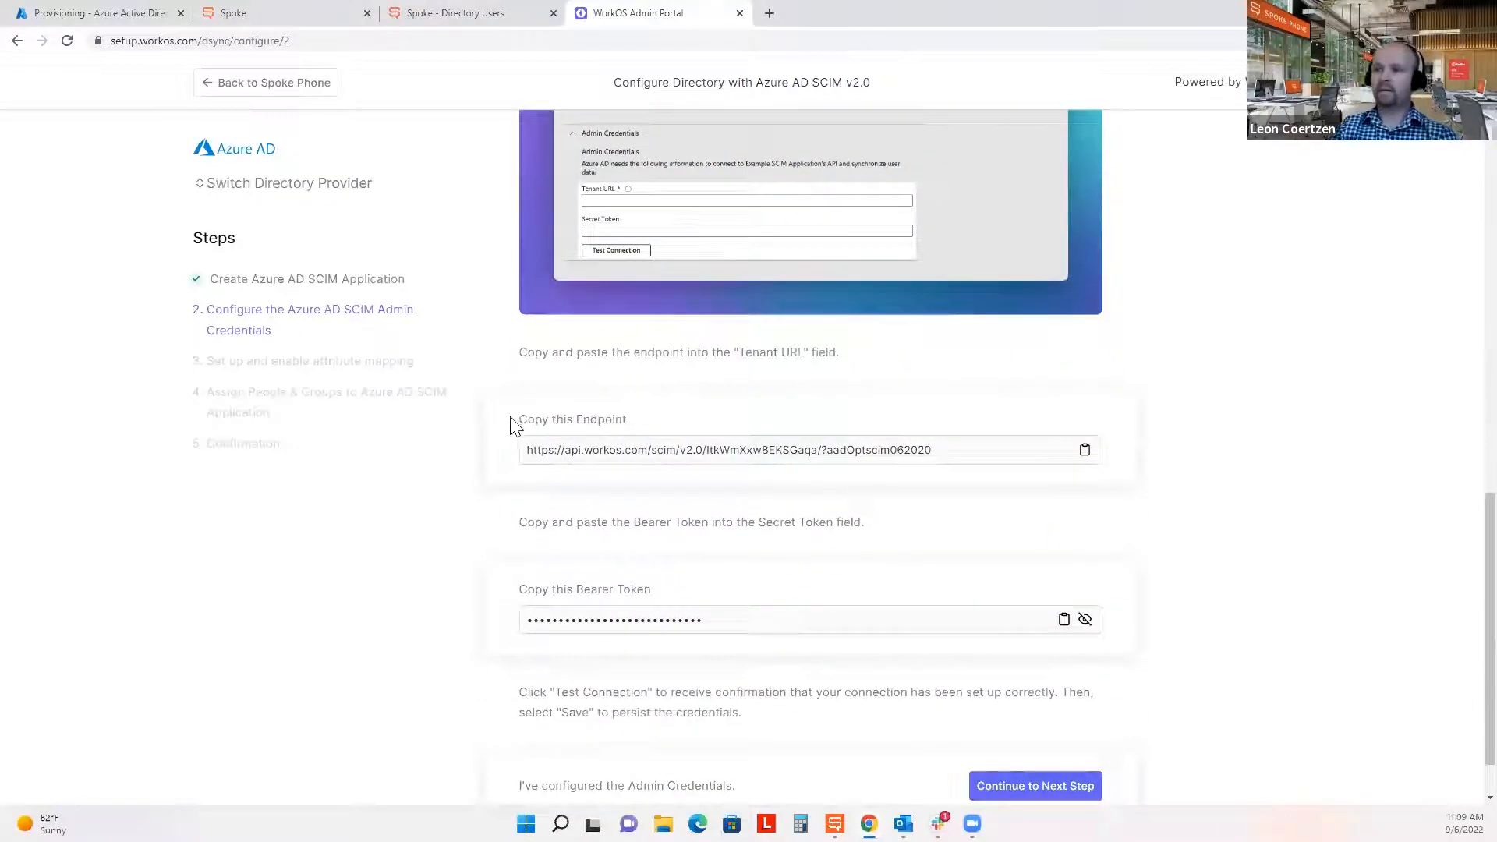
left_click(1085, 450)
left_click(101, 13)
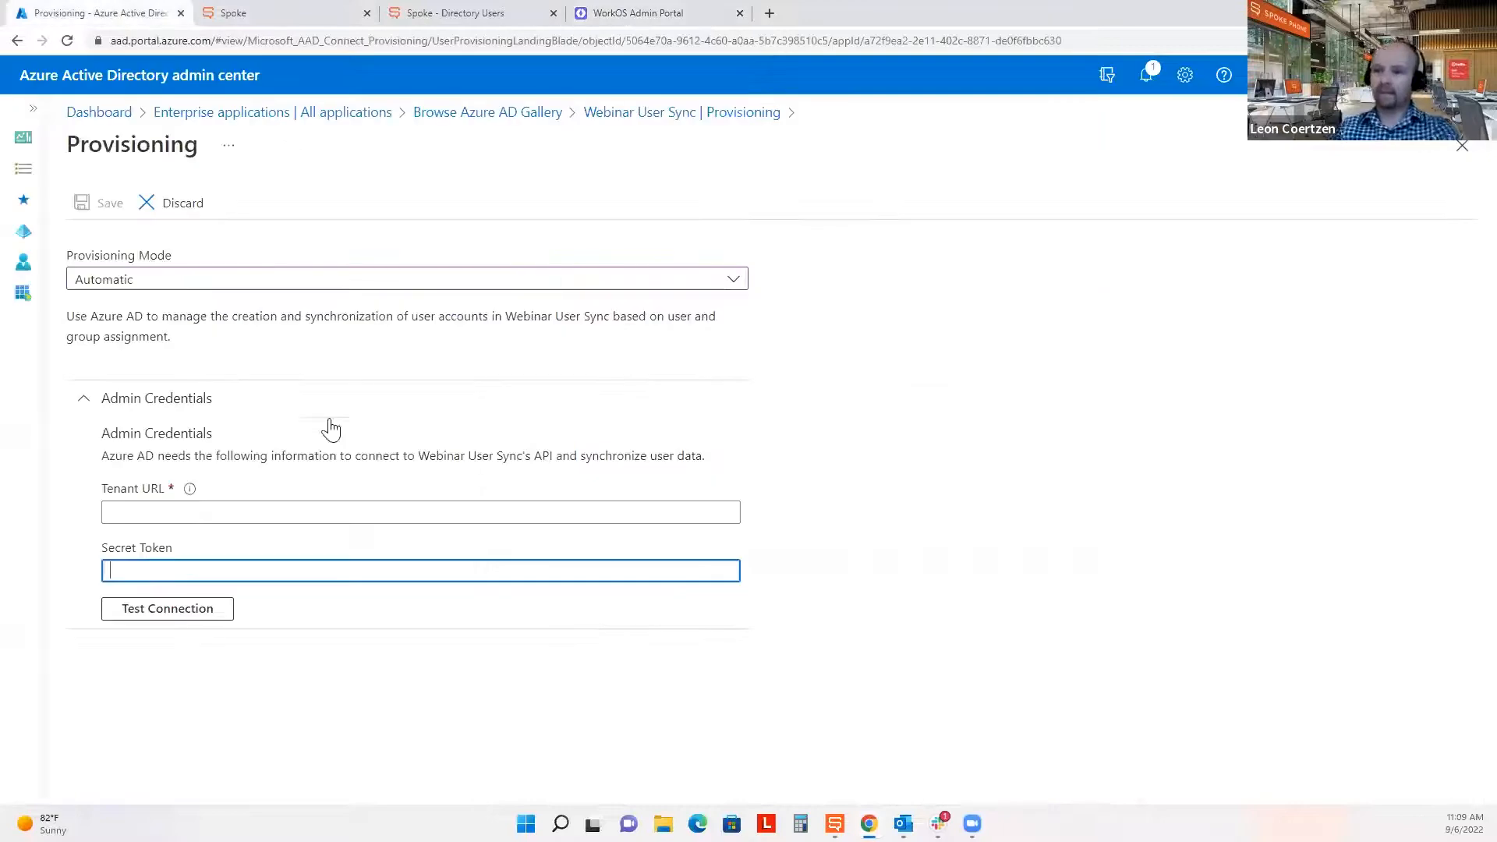
left_click(204, 511)
key("ctrl+v")
left_click(1088, 580)
left_click(624, 13)
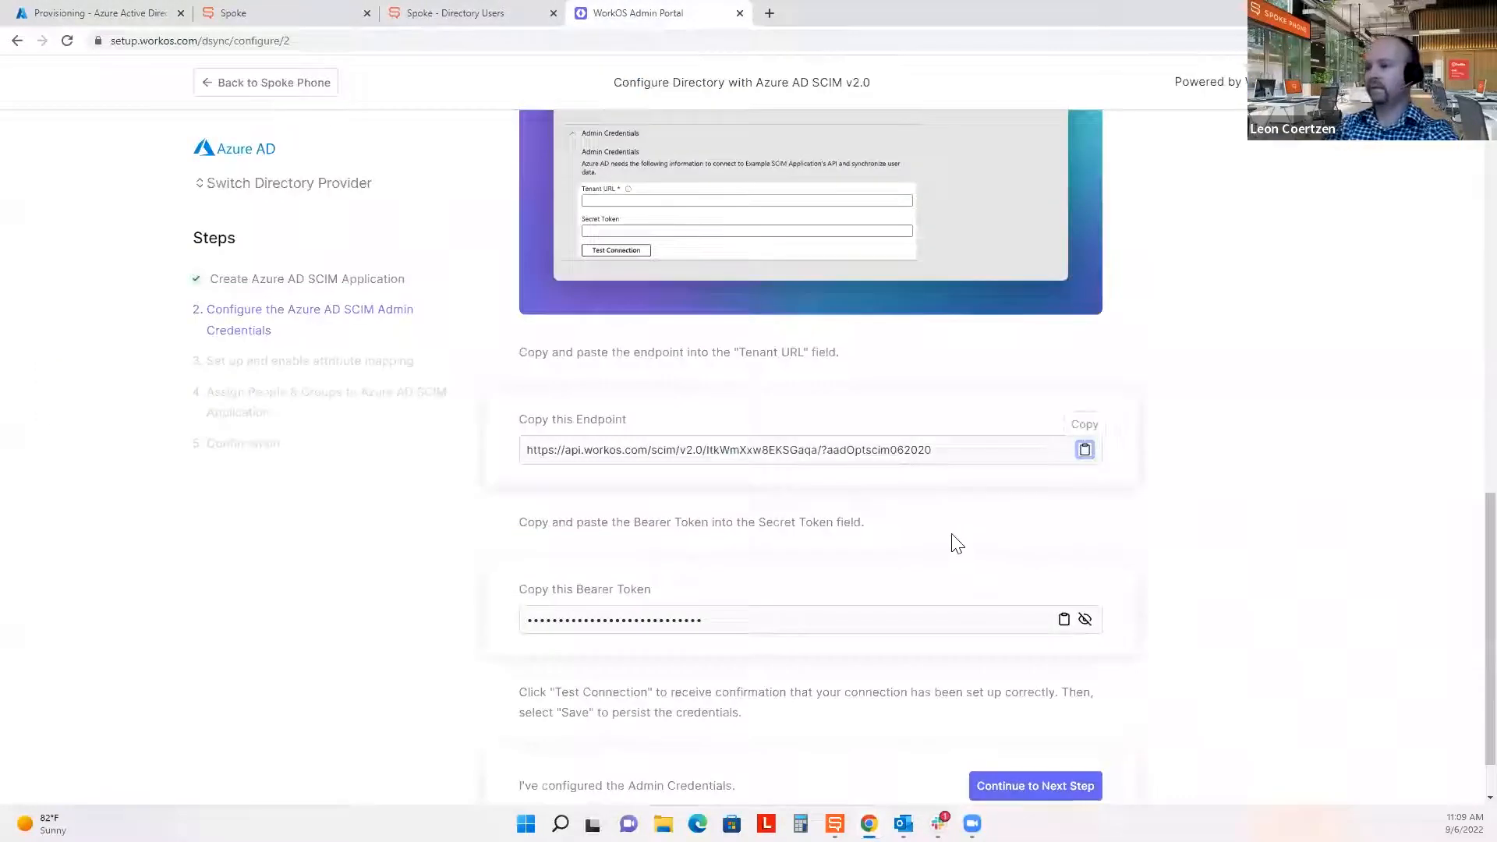
Paste the WorkOS bearer token as the Secret Token, test the connection, and save.
left_click(1064, 620)
left_click(94, 13)
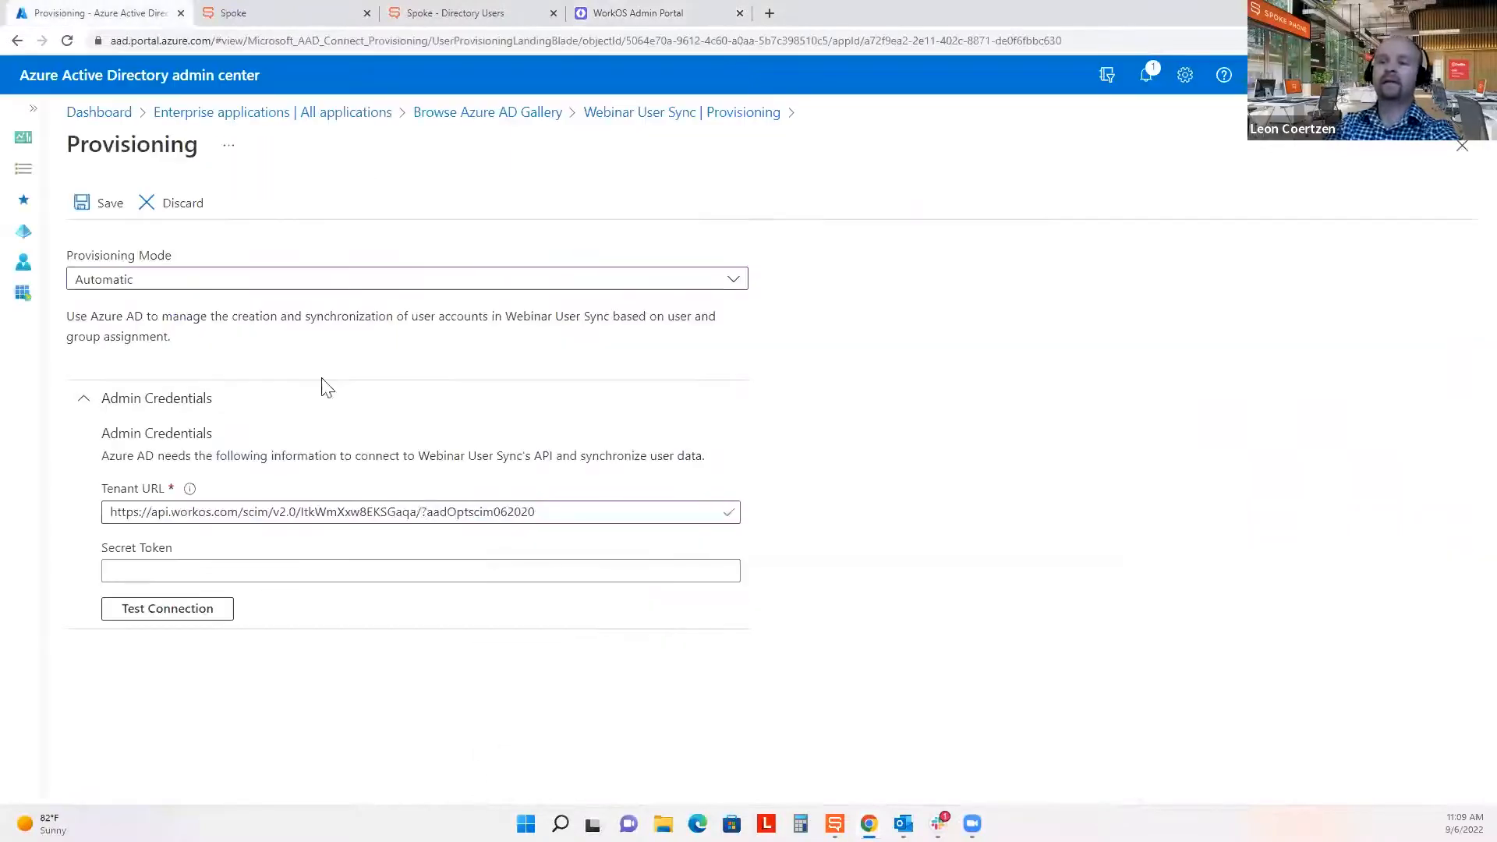
left_click(249, 570)
key("ctrl+v")
left_click(247, 702)
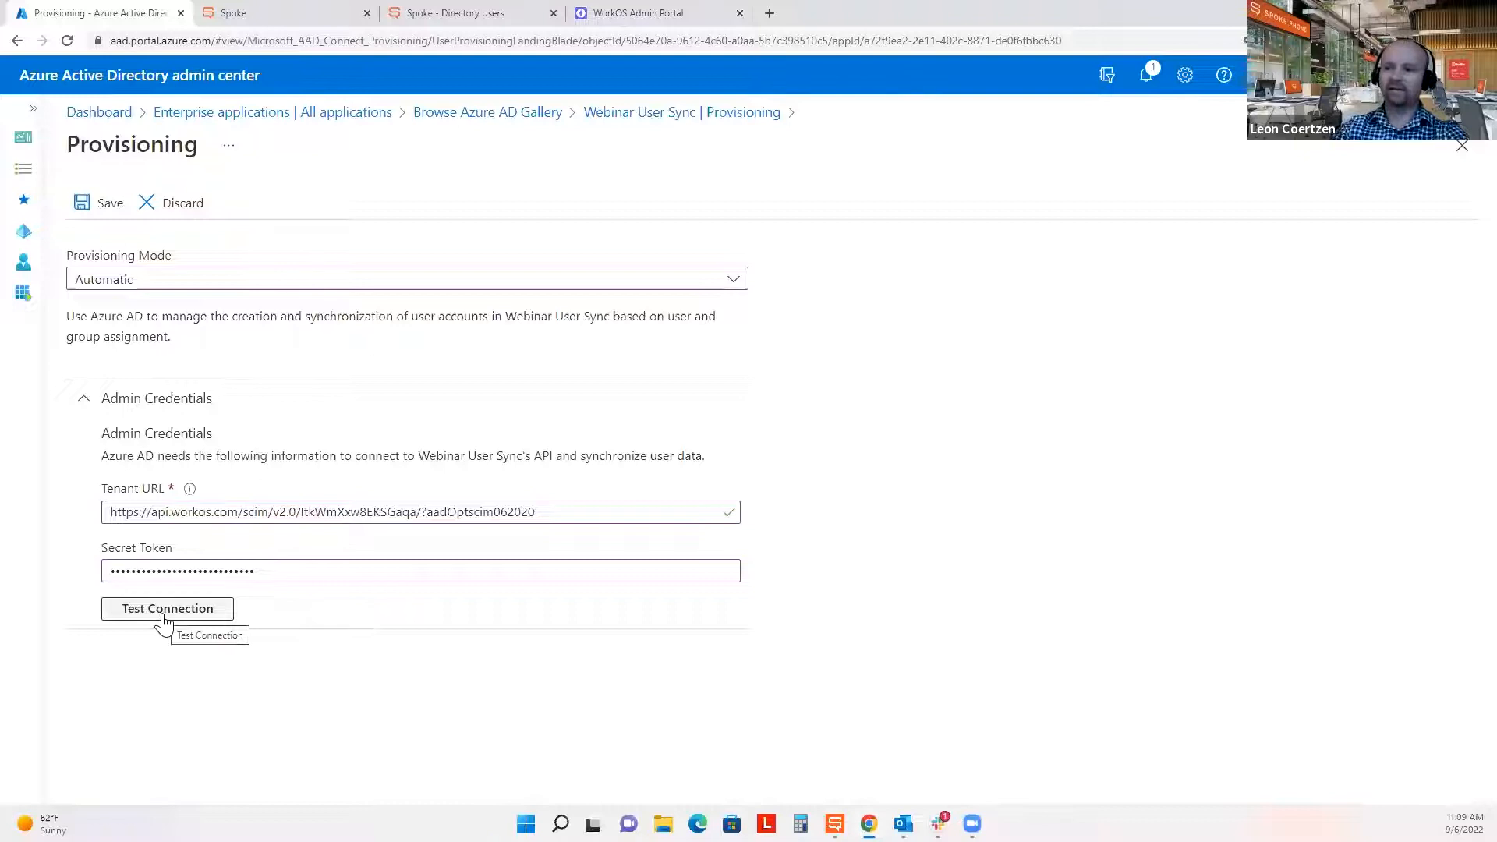
left_click(164, 615)
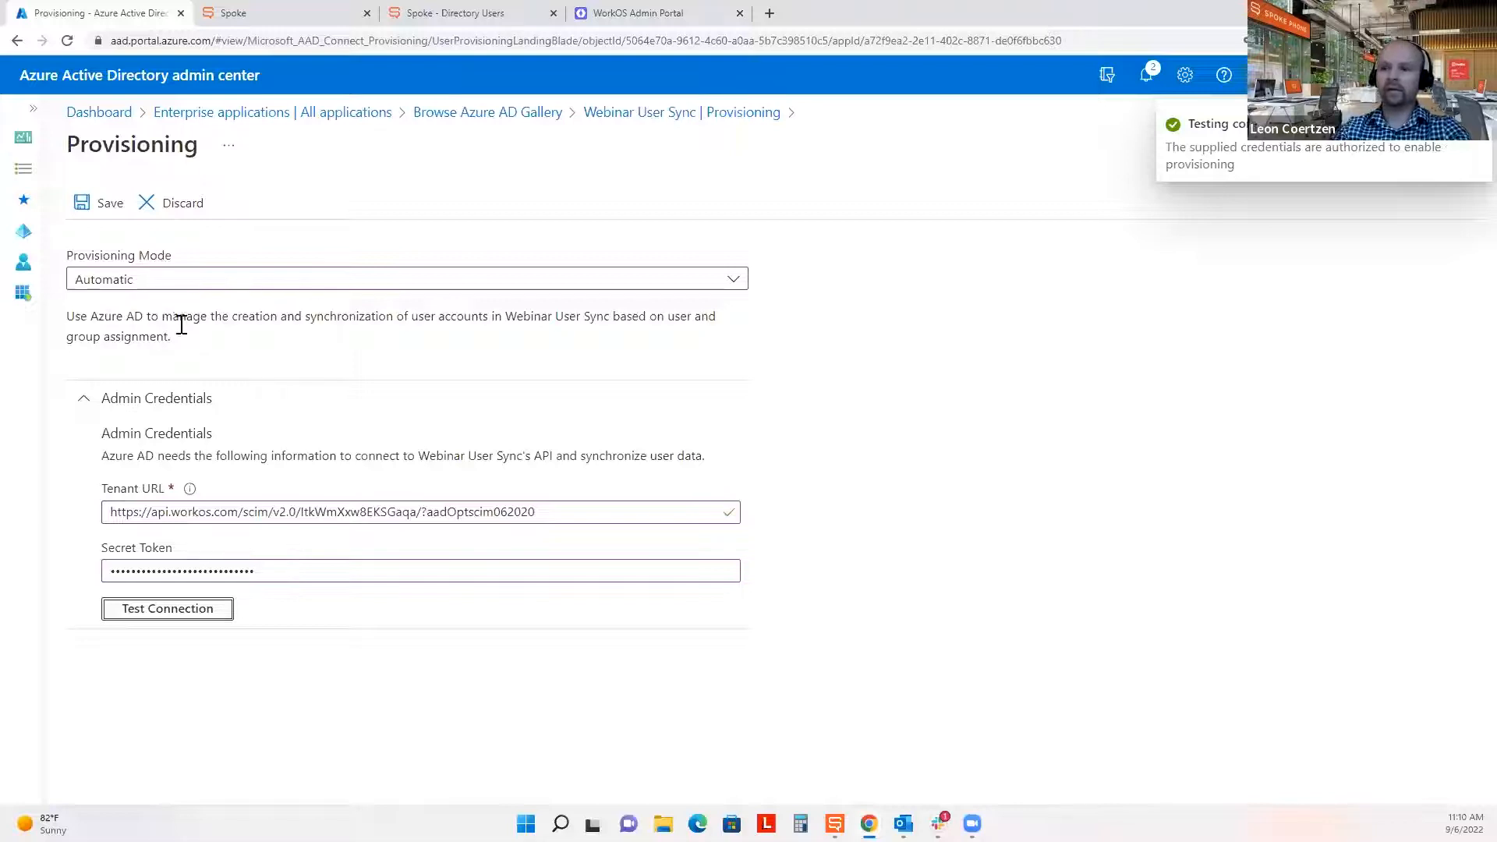
left_click(107, 207)
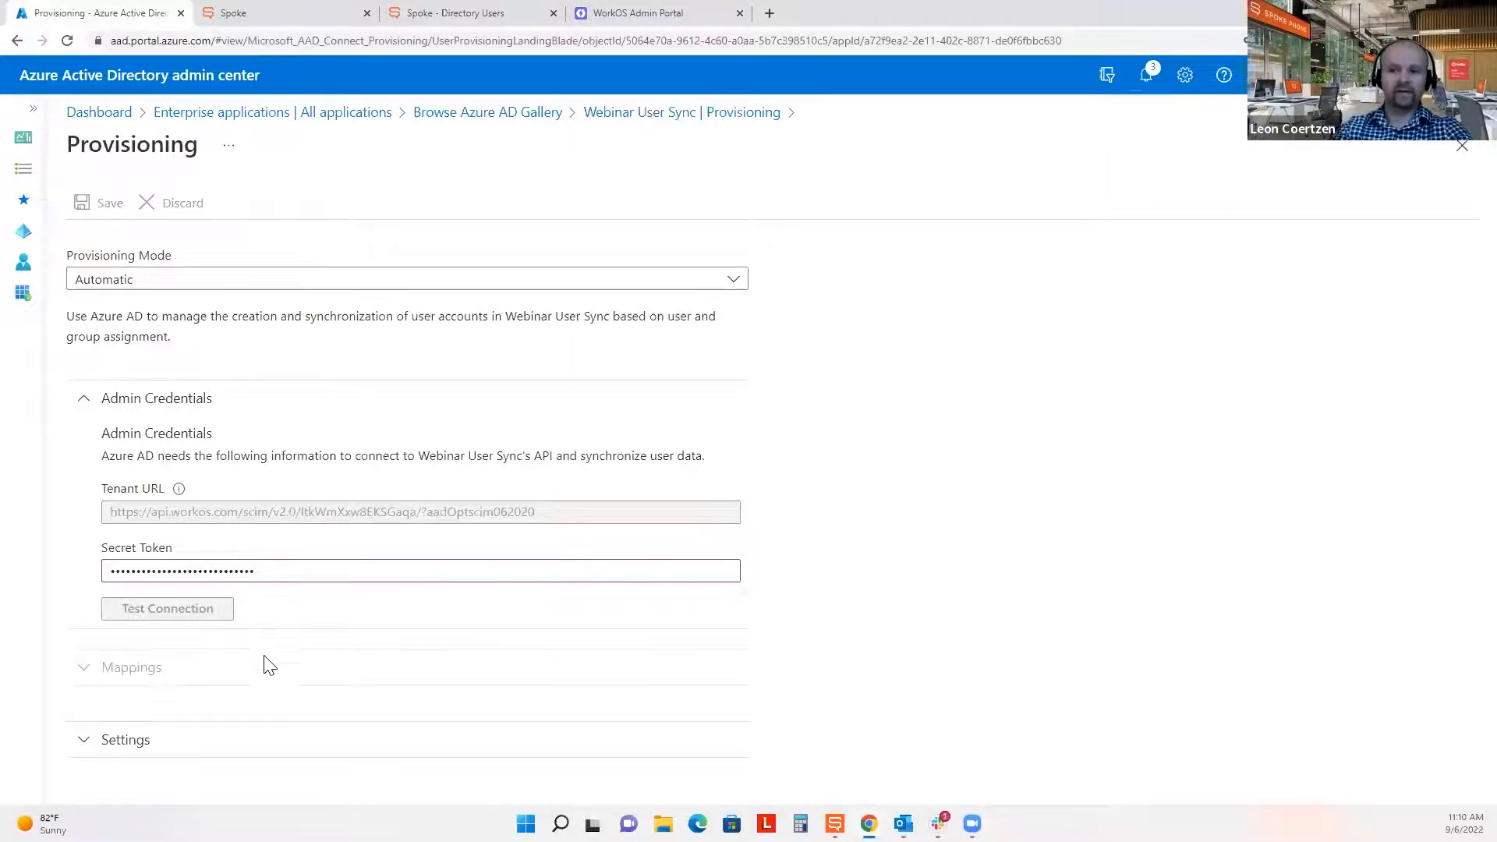
Complete the admin credentials step in WorkOS and advance to Step 3.
left_click(701, 11)
scroll(1287, 561, "down", 1)
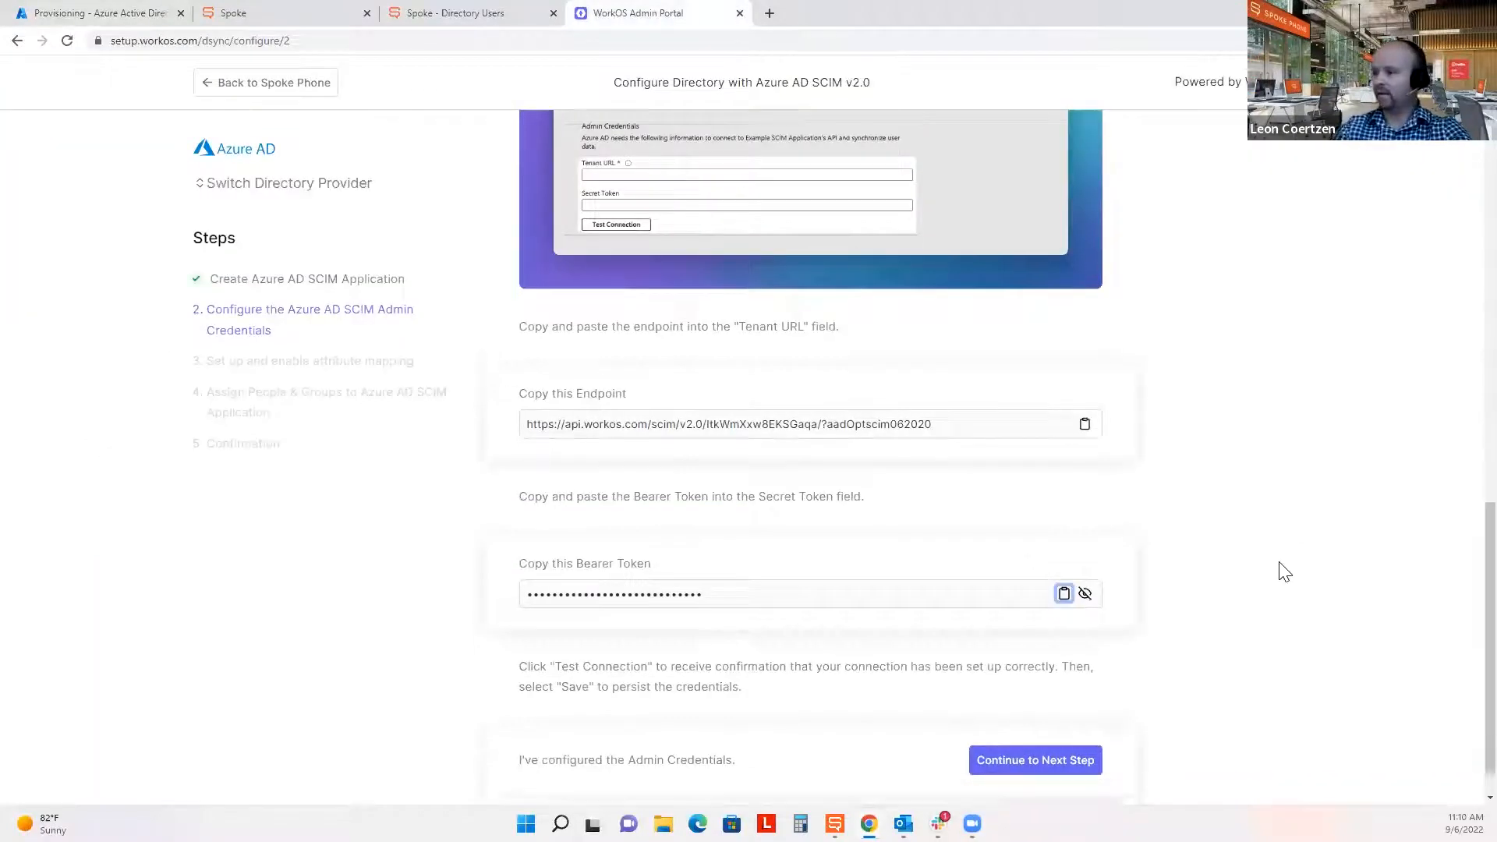
left_click(1042, 717)
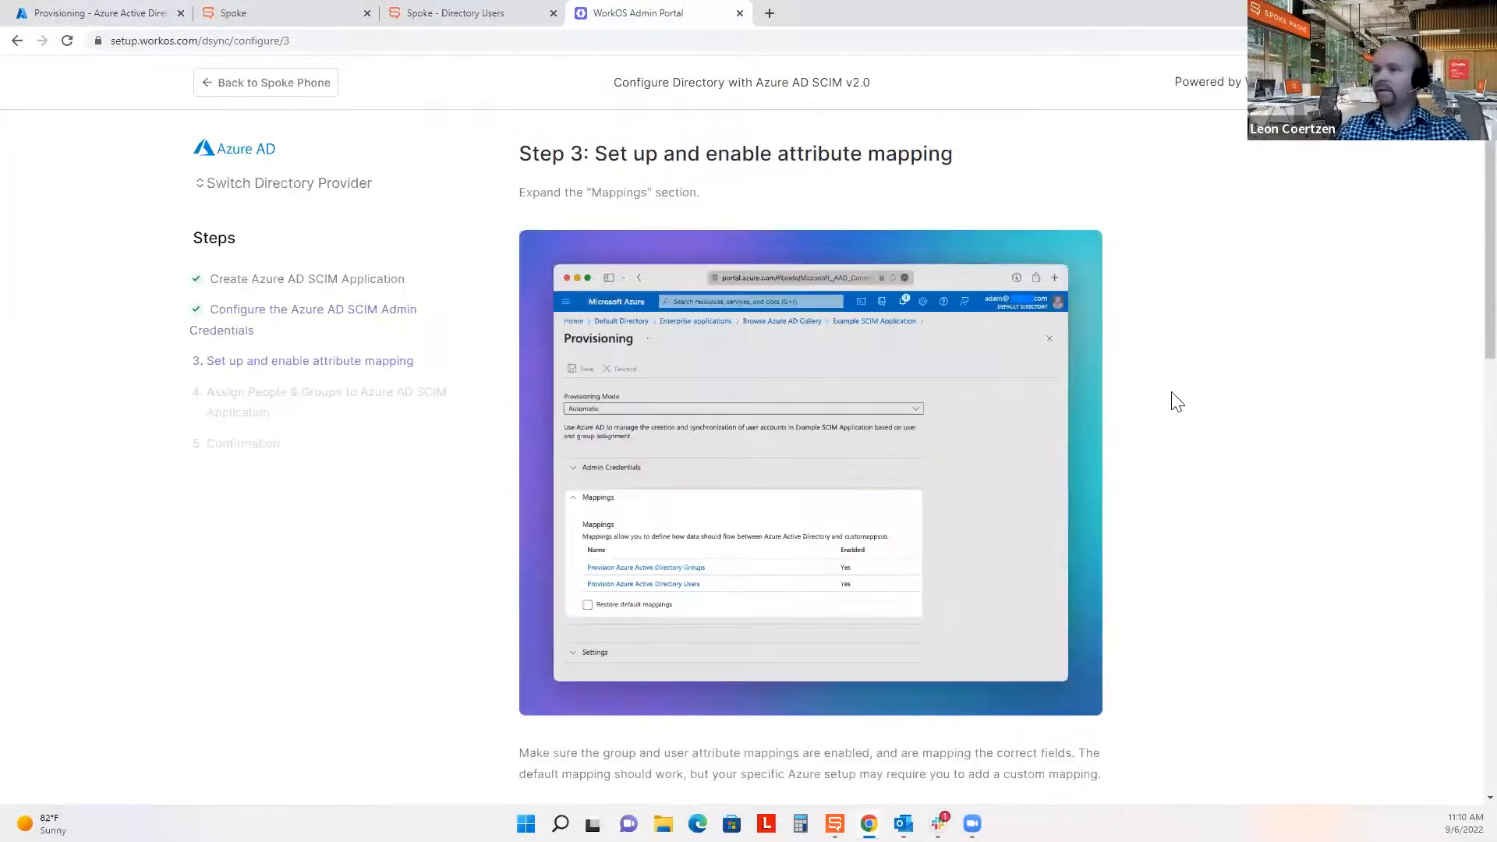
Read through Step 3 and highlight the objectId-to-externalId mapping sentence.
scroll(1197, 380, "down", 1)
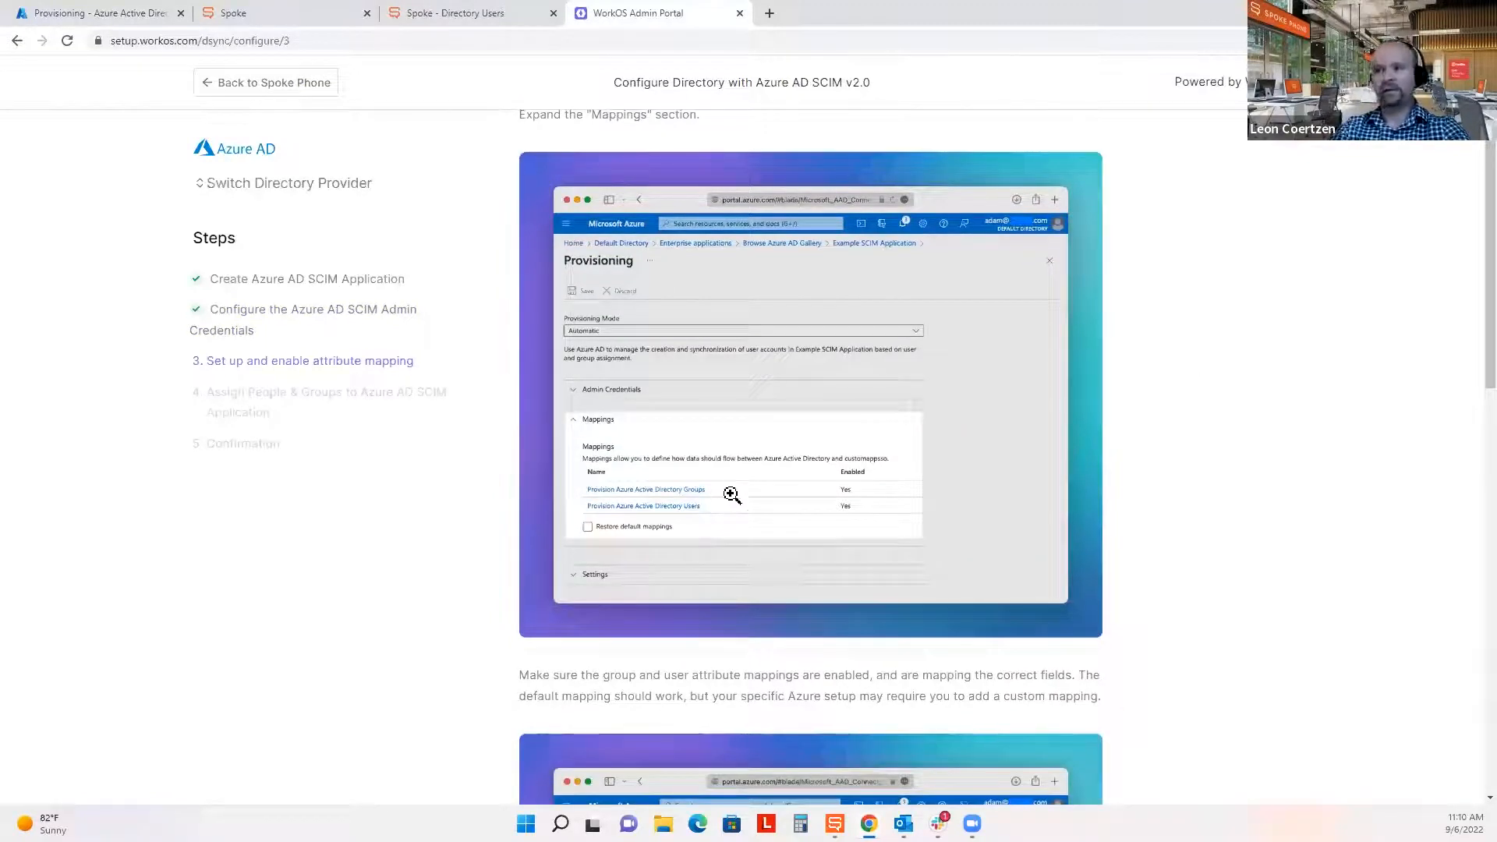
scroll(1188, 590, "down", 1)
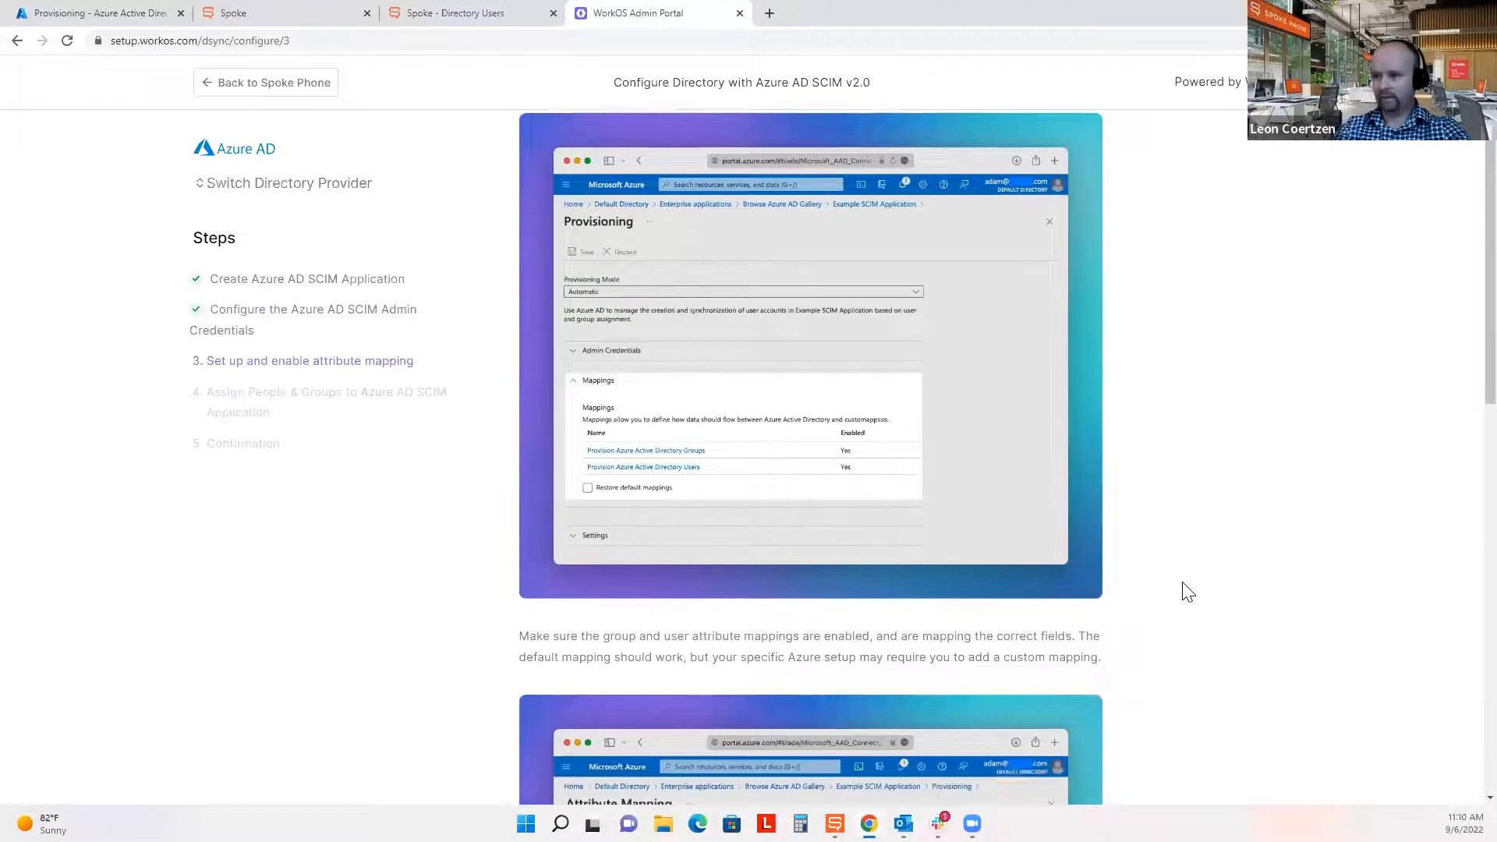
scroll(1188, 591, "down", 4)
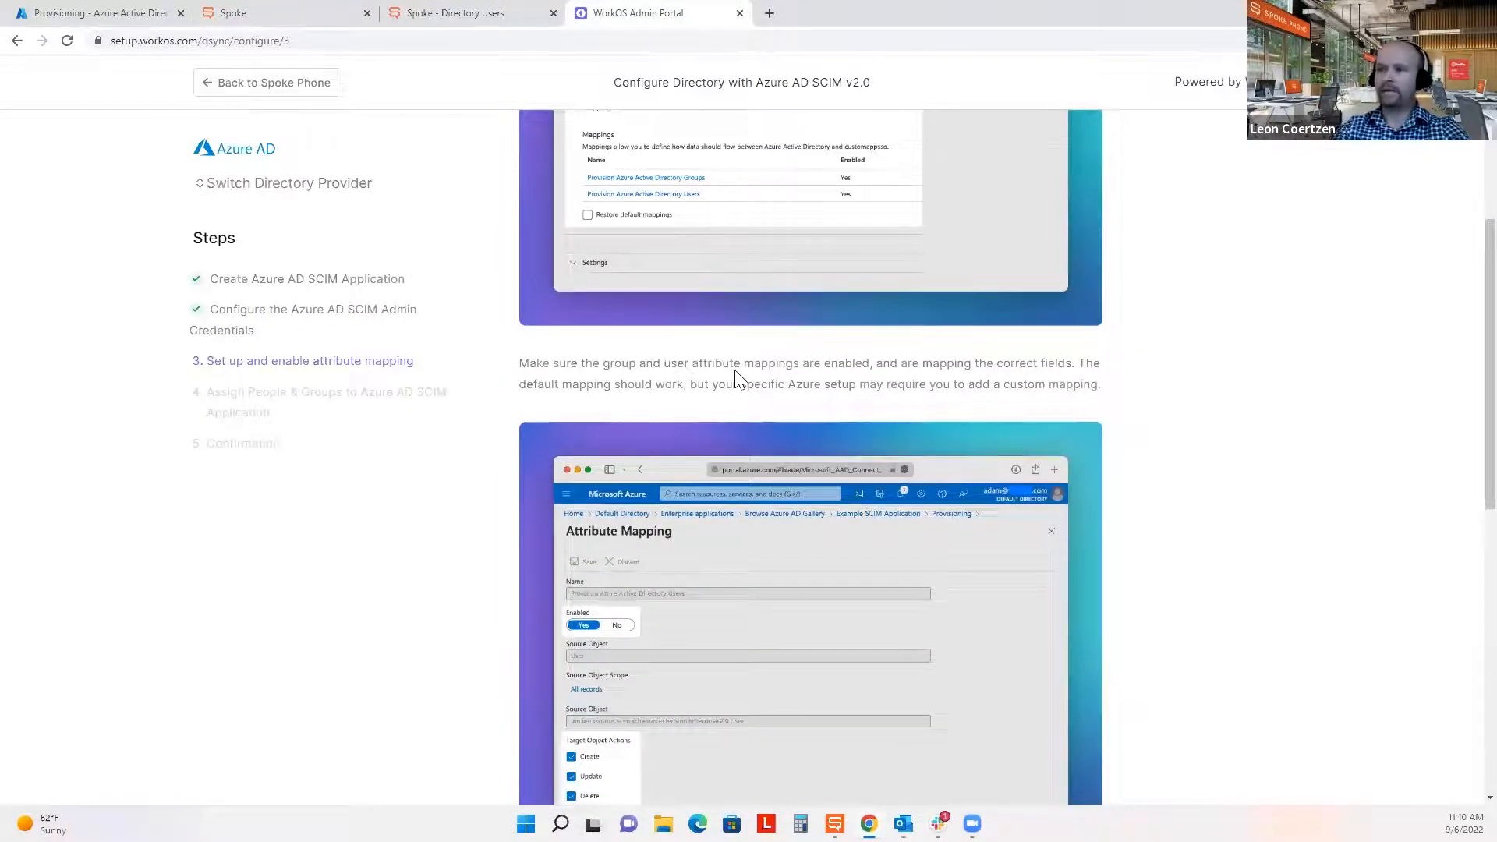
scroll(1294, 537, "down", 4)
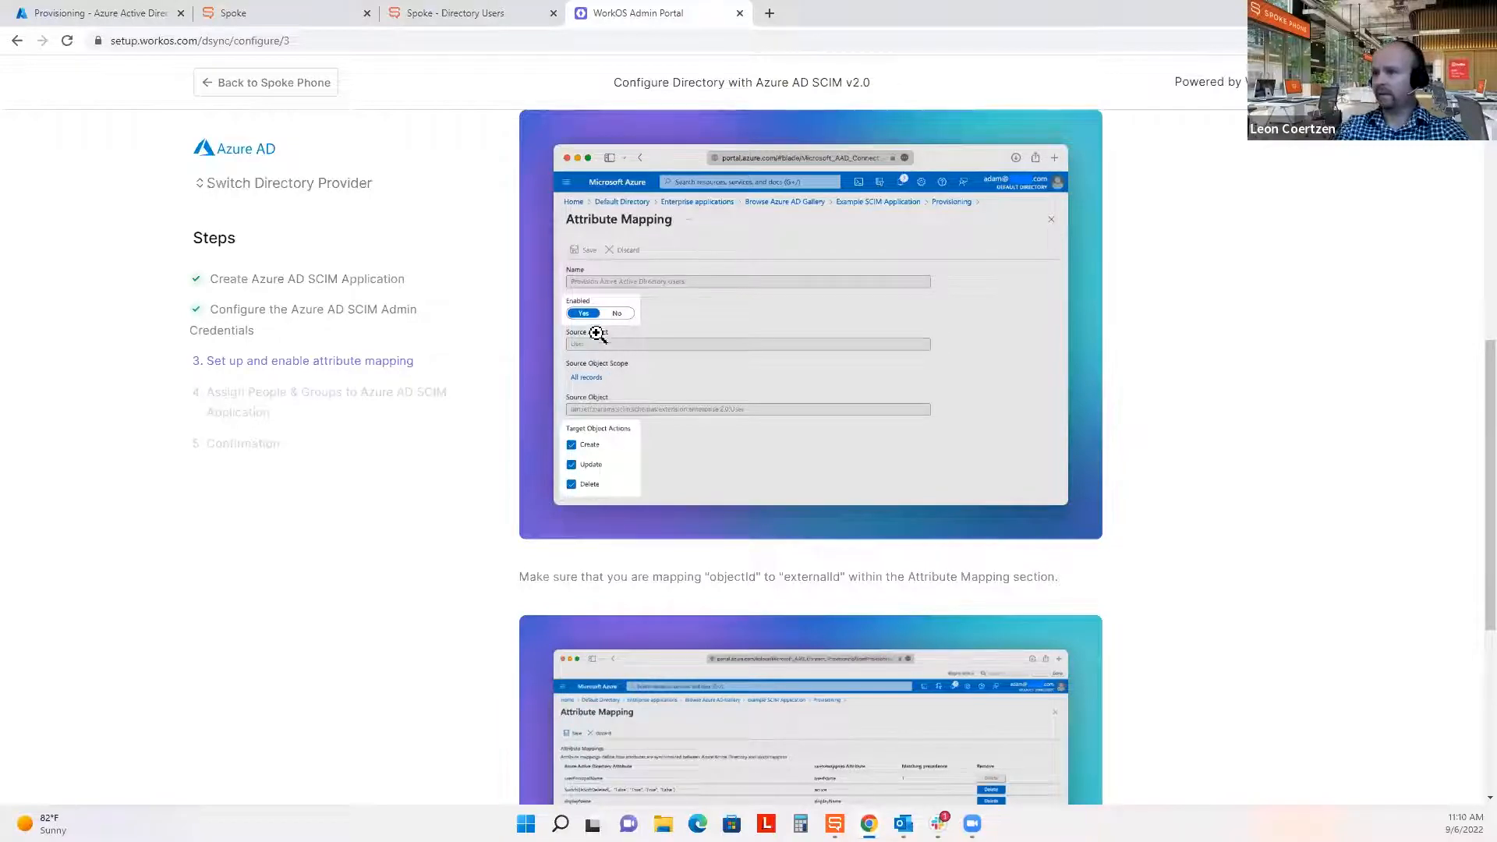
scroll(1196, 632, "down", 2)
scroll(1196, 632, "down", 1)
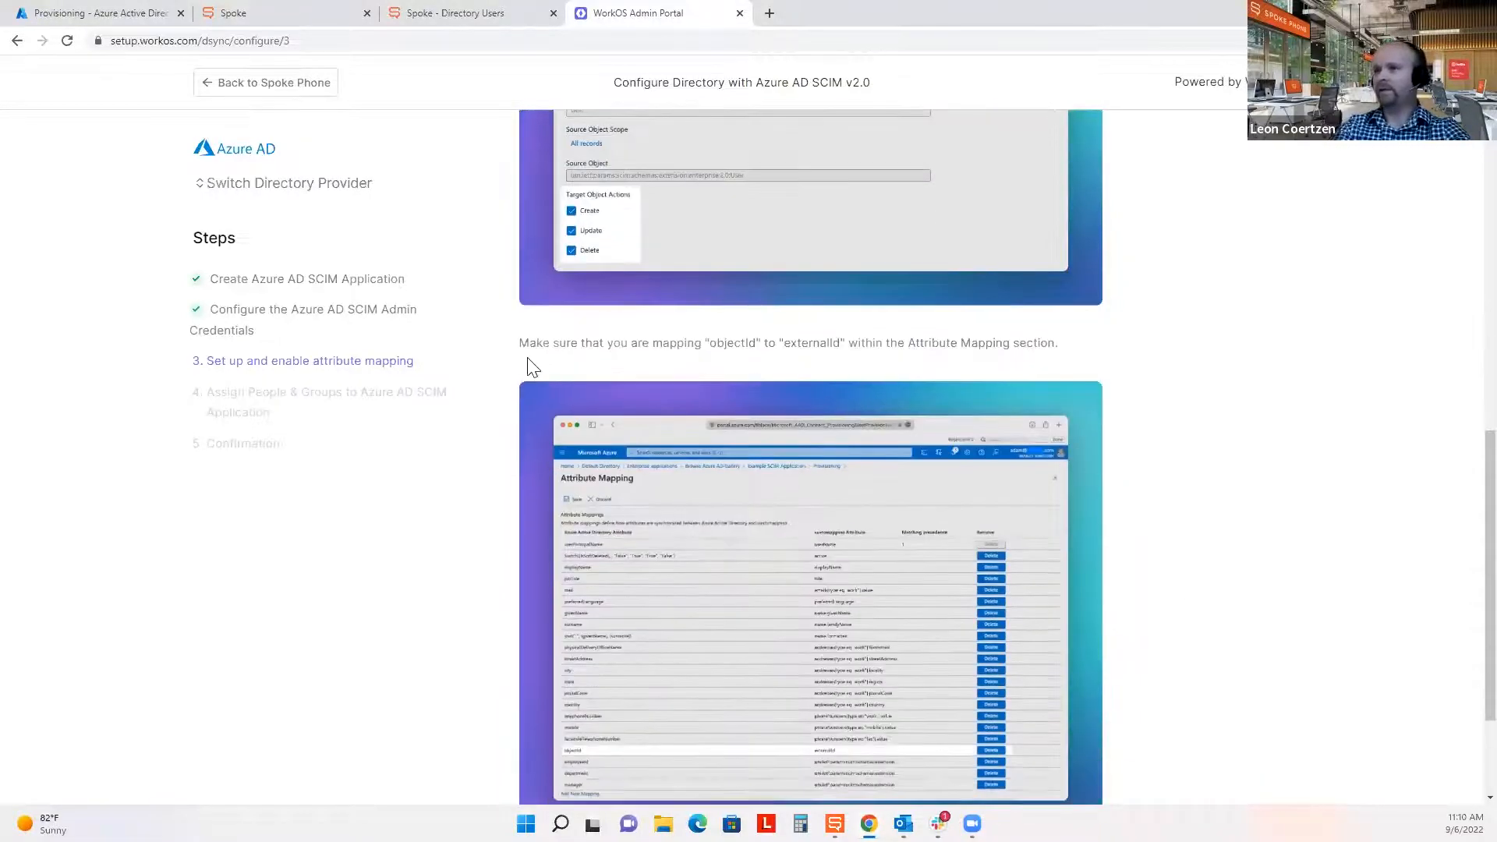
left_click_drag(523, 347, 1074, 349)
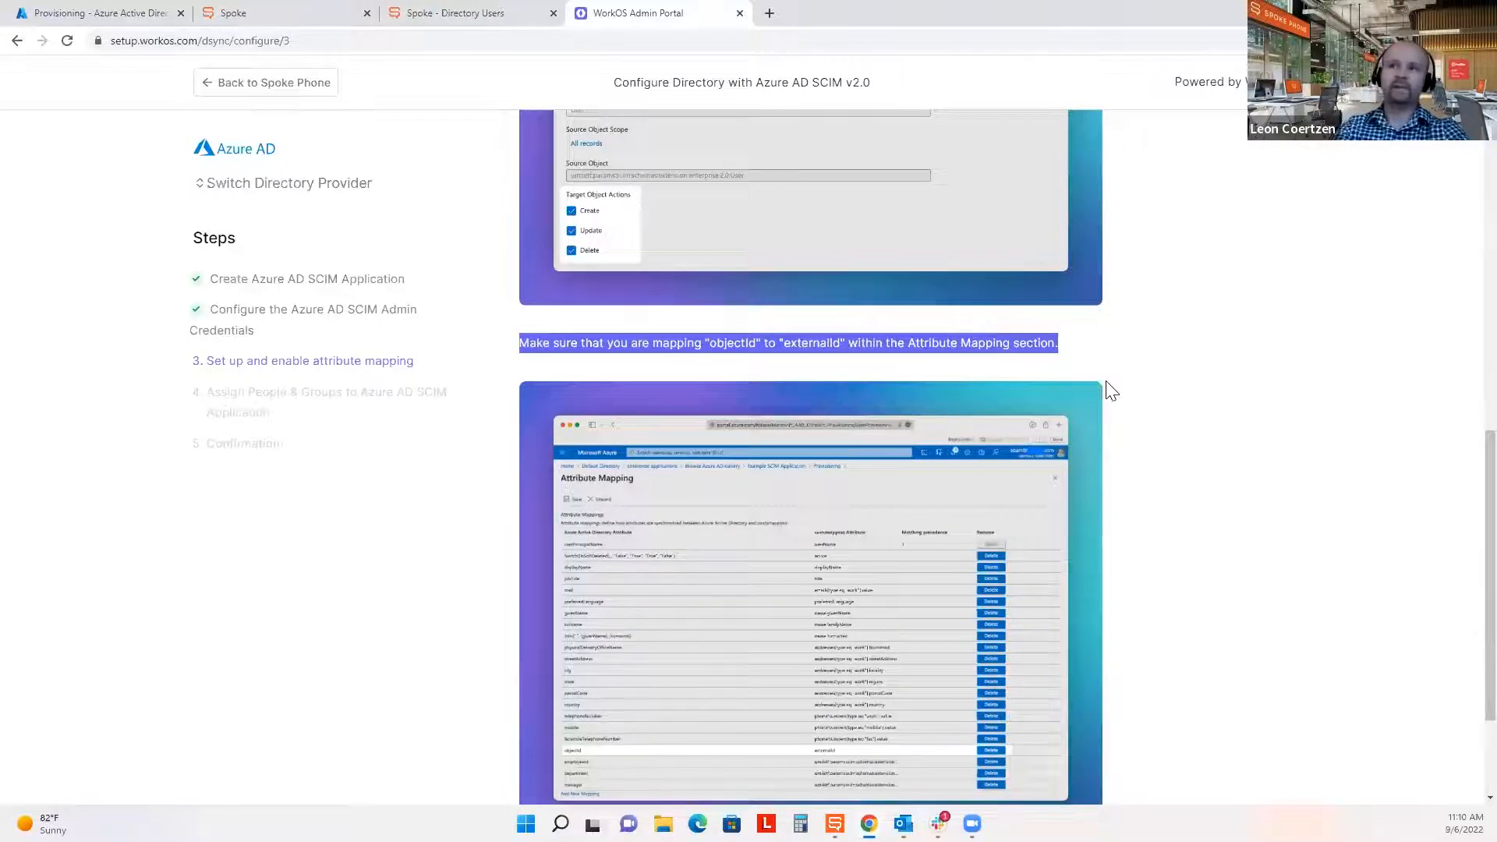
scroll(1287, 385, "down", 2)
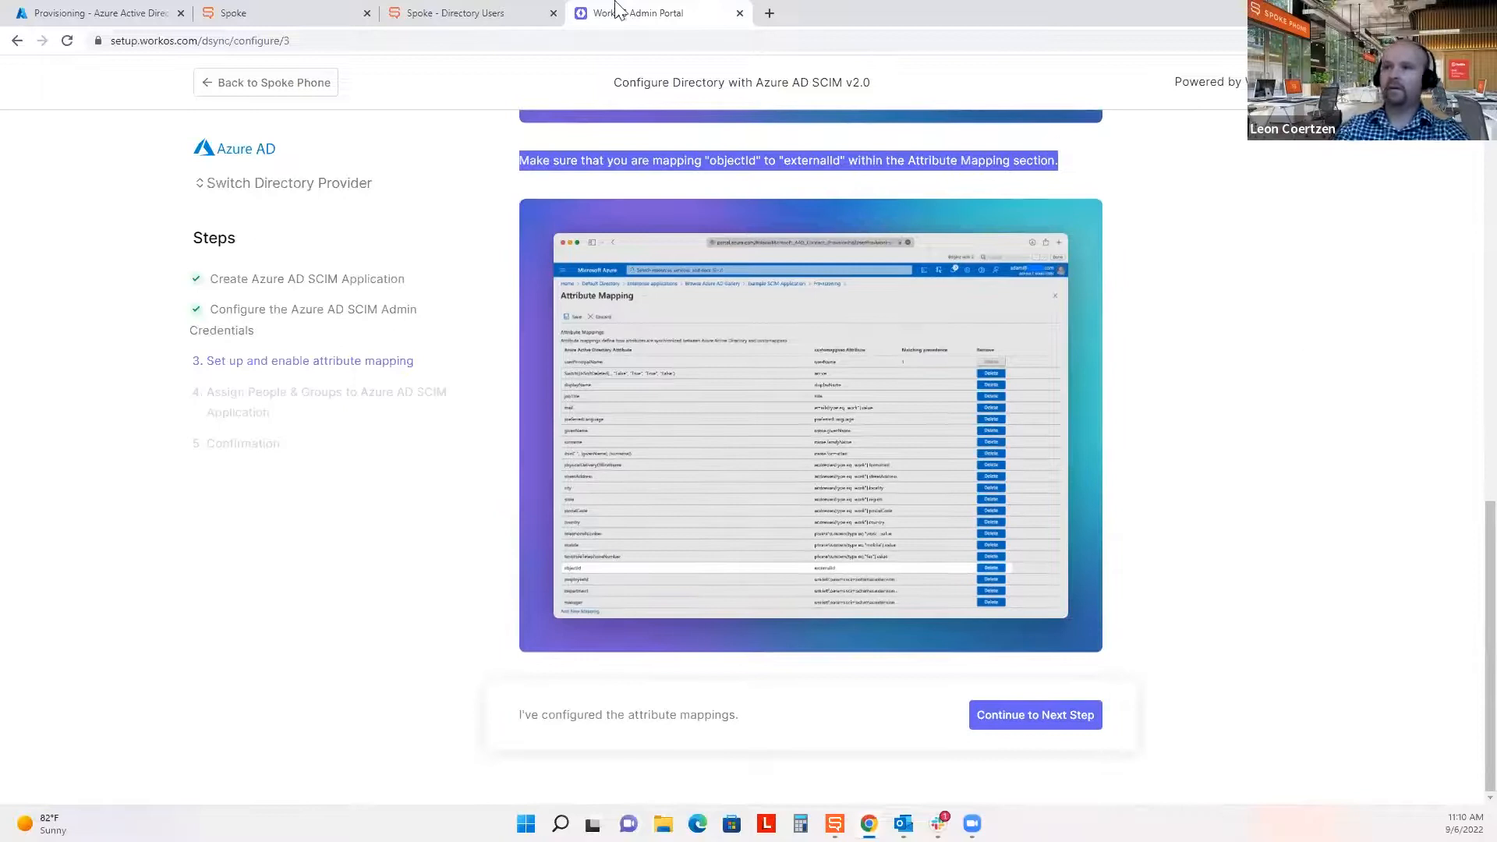
Open the Provision Azure Active Directory Users mappings and find the mailNickname → externalId row.
left_click(158, 11)
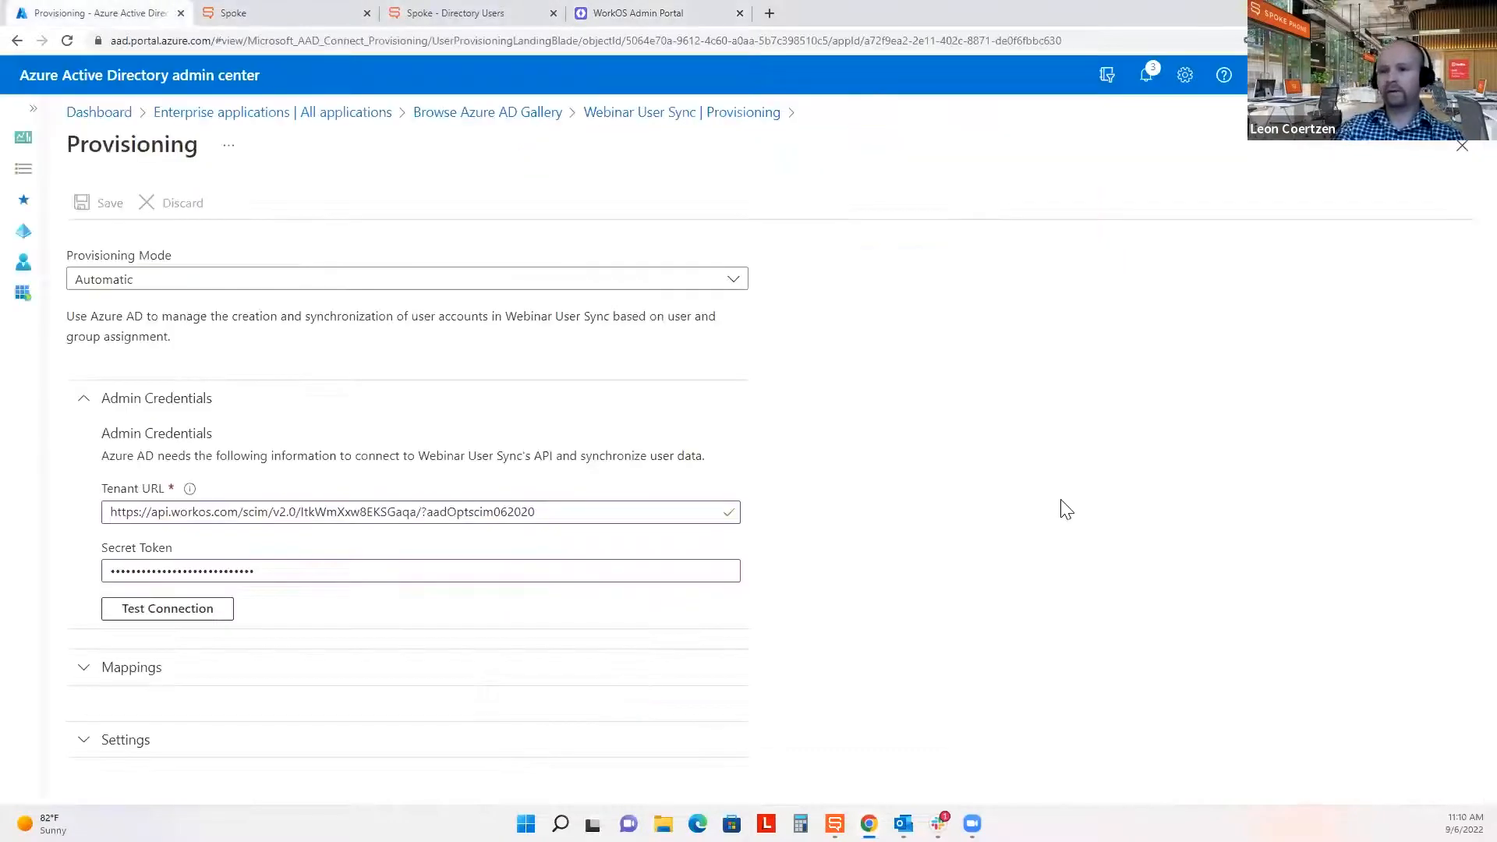
left_click(133, 669)
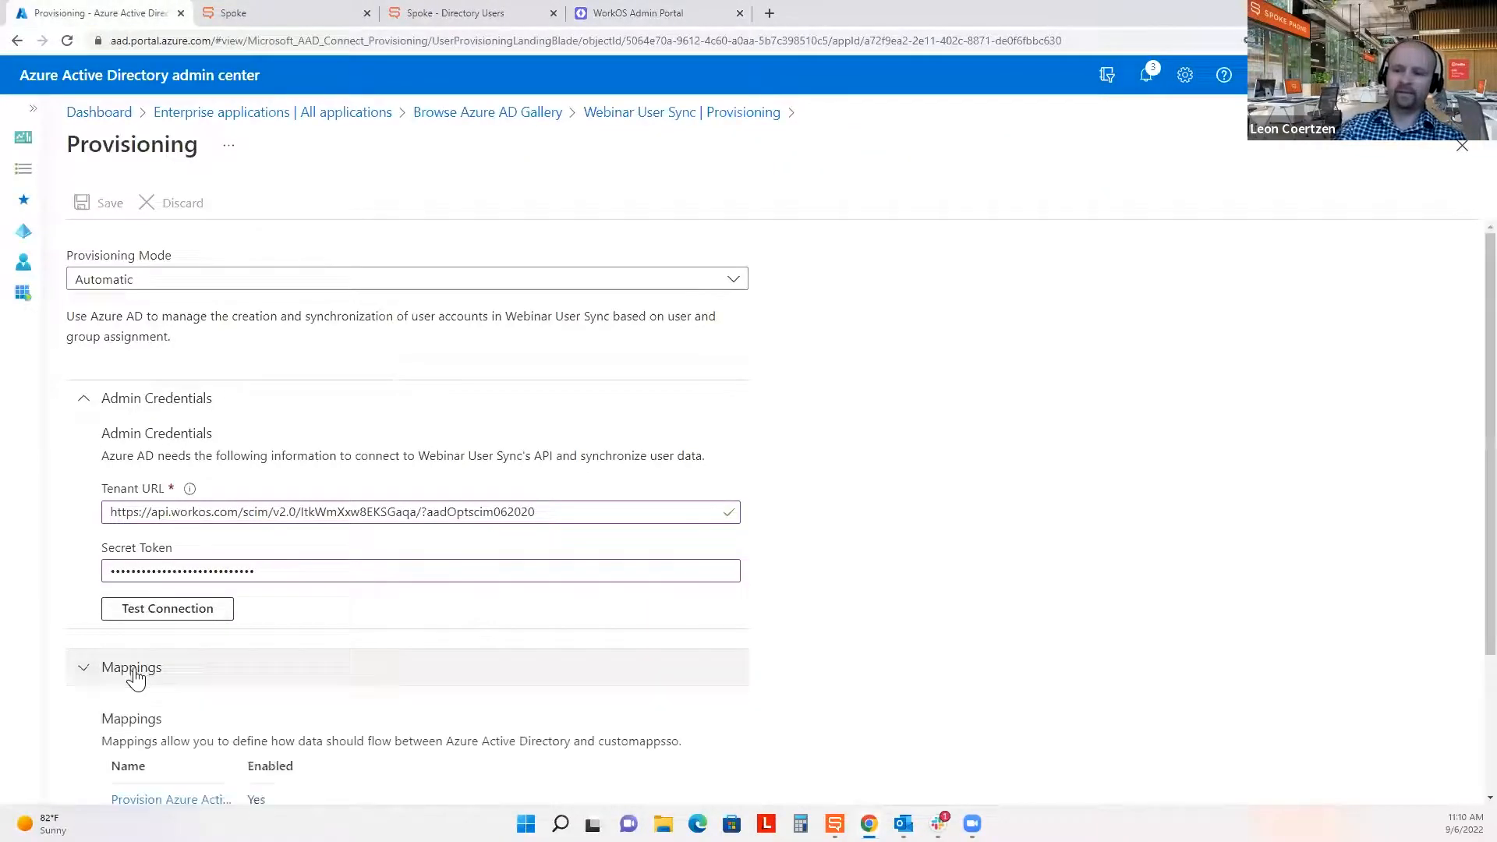
scroll(199, 573, "down", 2)
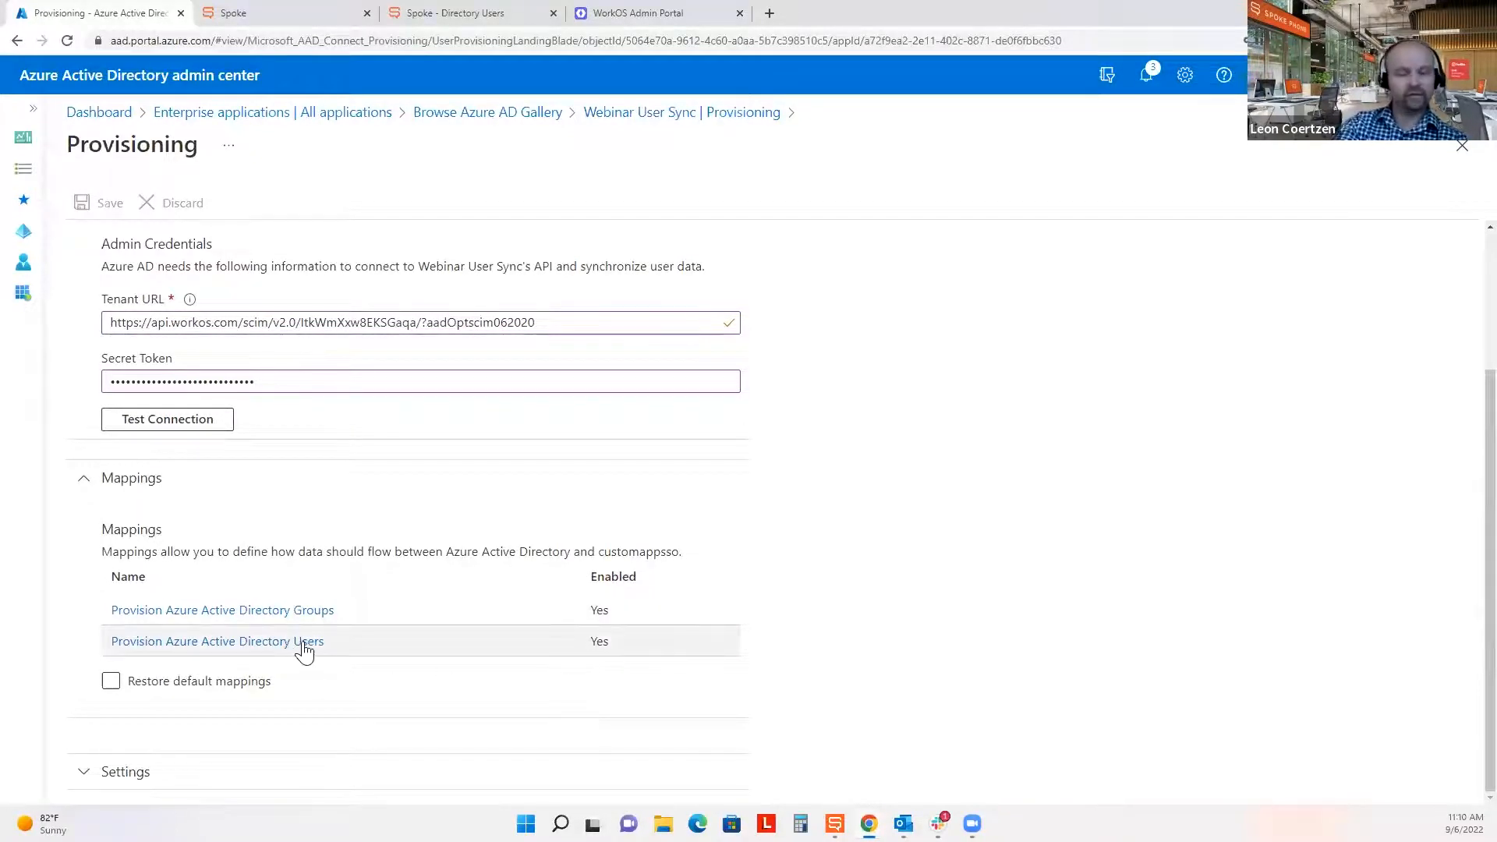
left_click(307, 643)
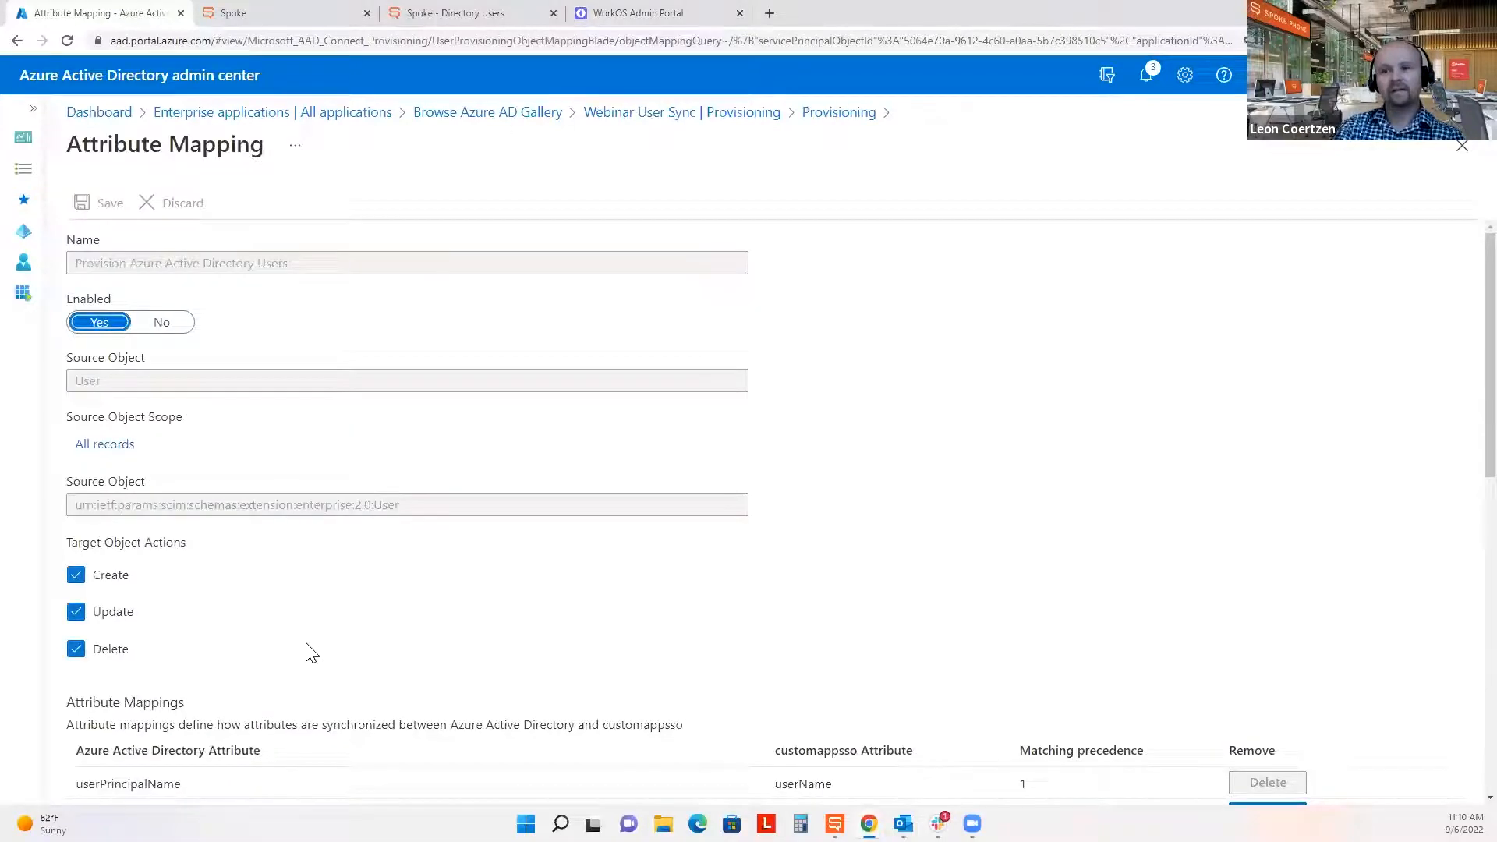
scroll(312, 652, "down", 1)
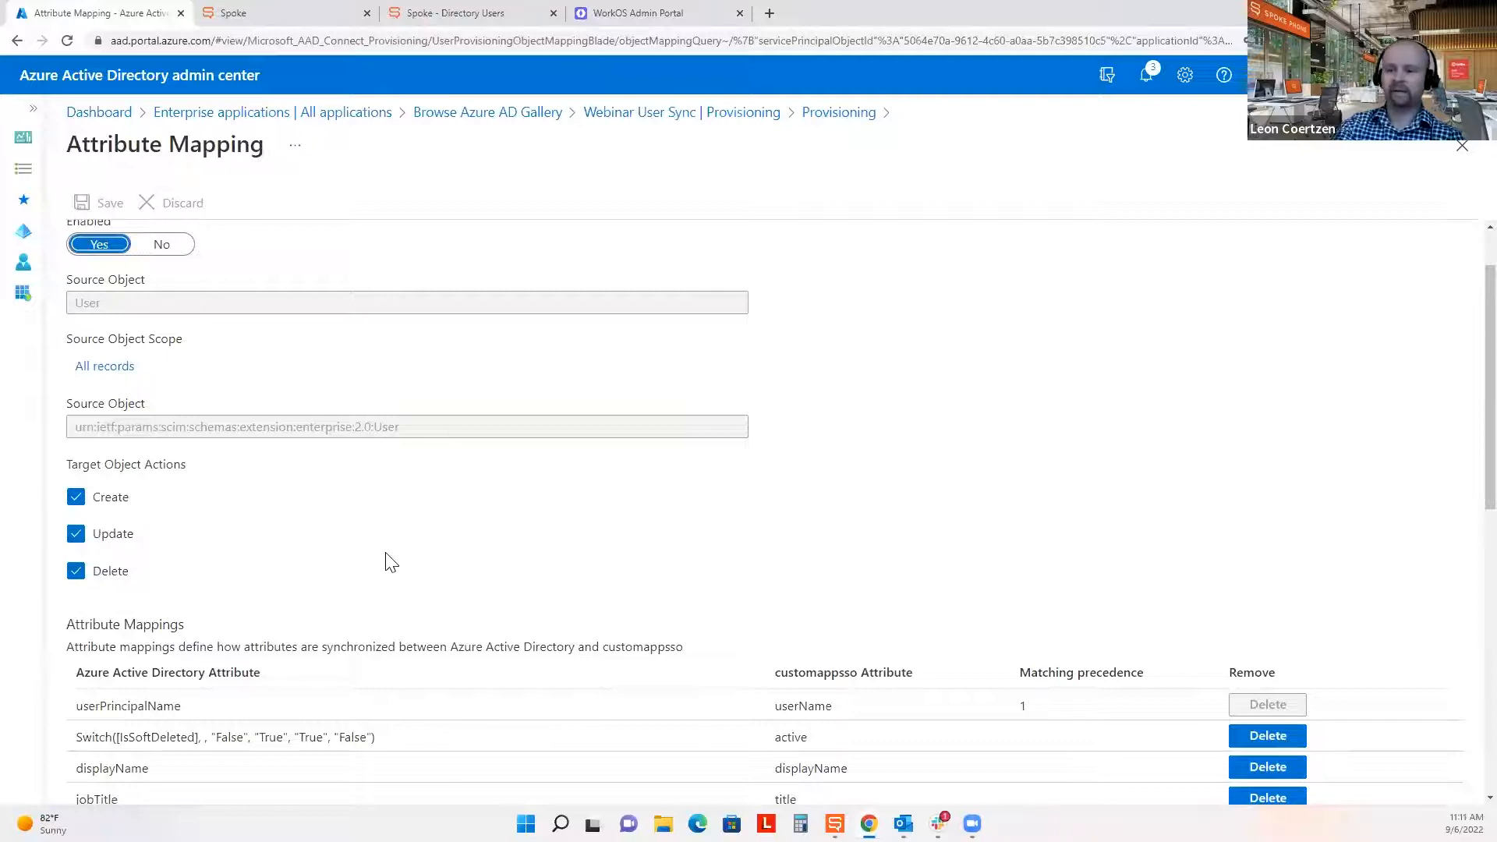
scroll(388, 555, "down", 7)
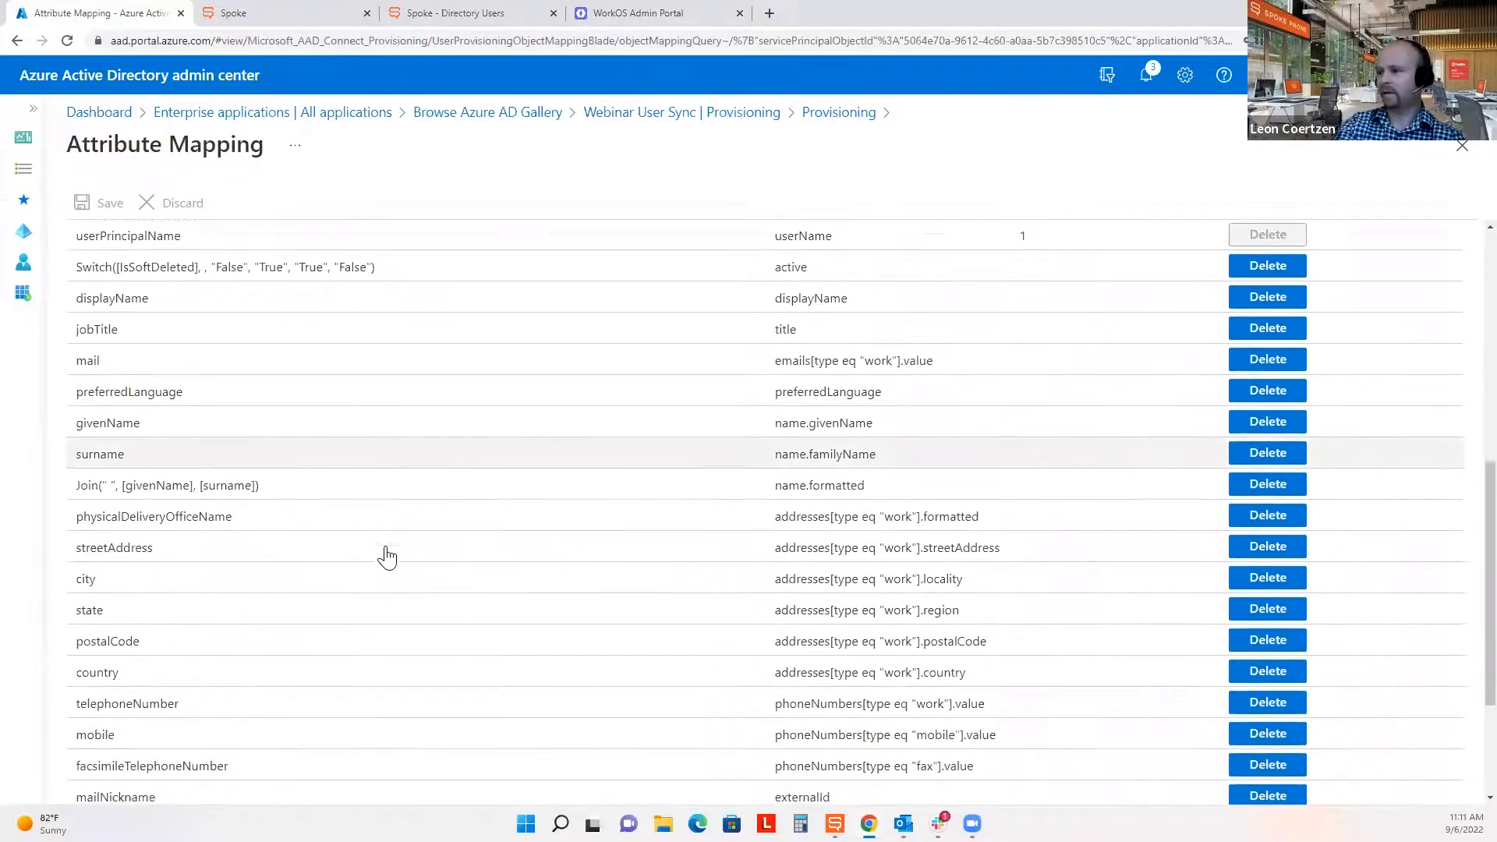
scroll(387, 555, "down", 1)
left_click_drag(841, 651, 785, 647)
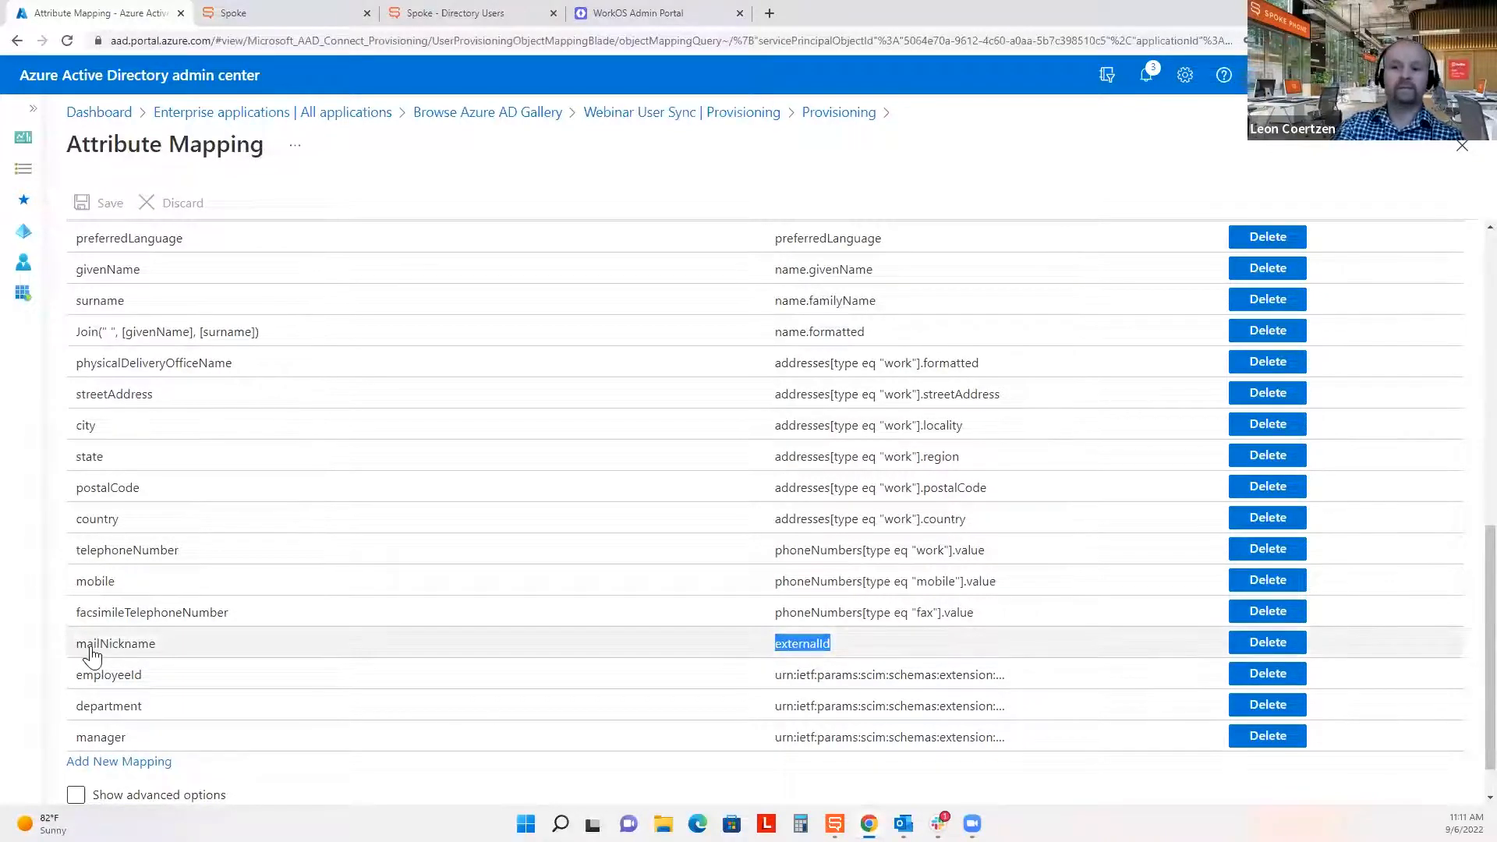
Change the externalId mapping's source attribute from mailNickname to objectId.
left_click(125, 651)
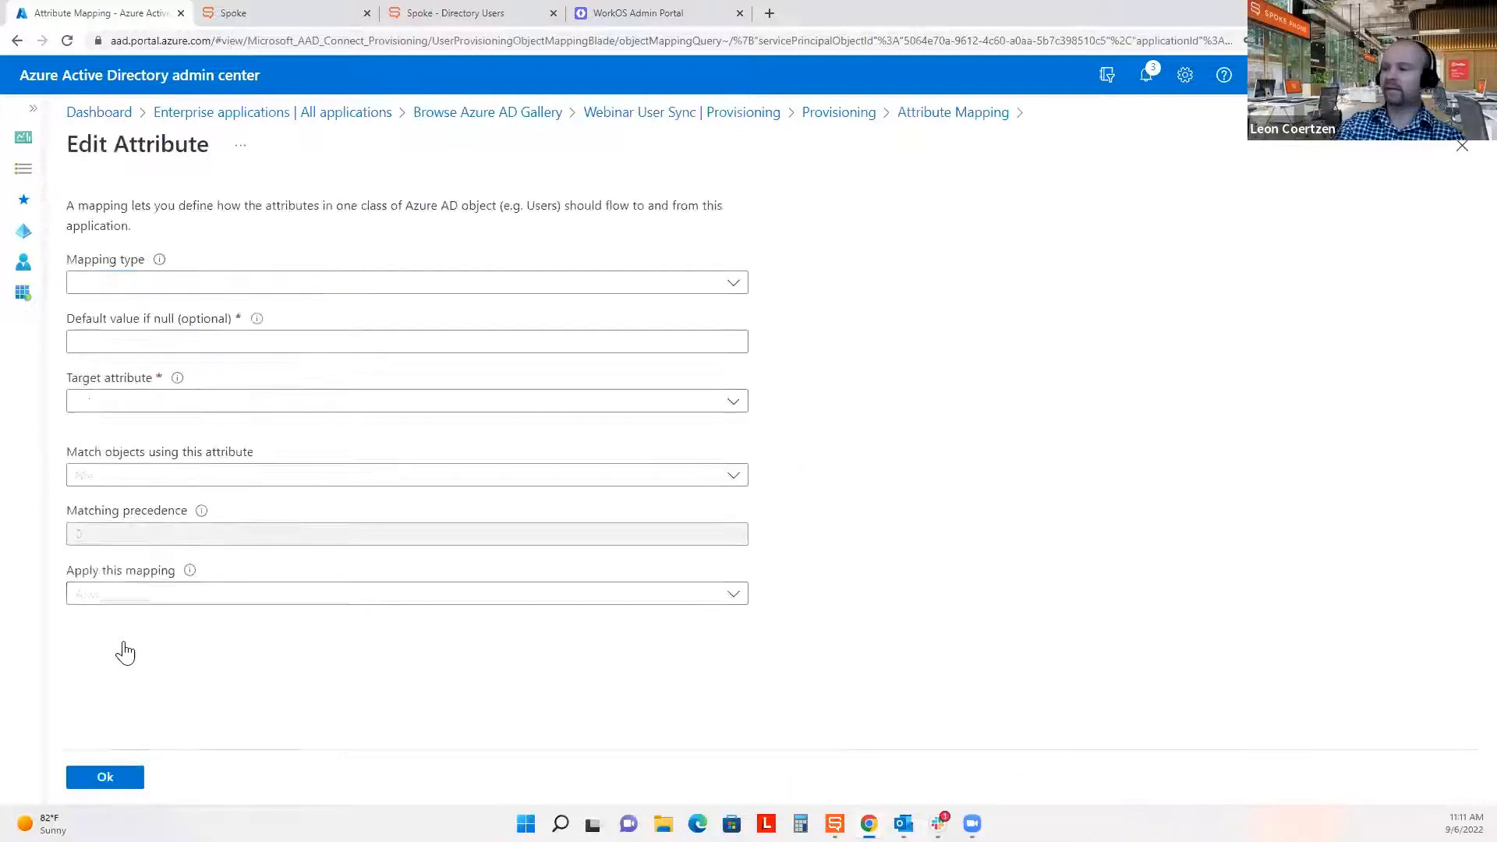
left_click(167, 349)
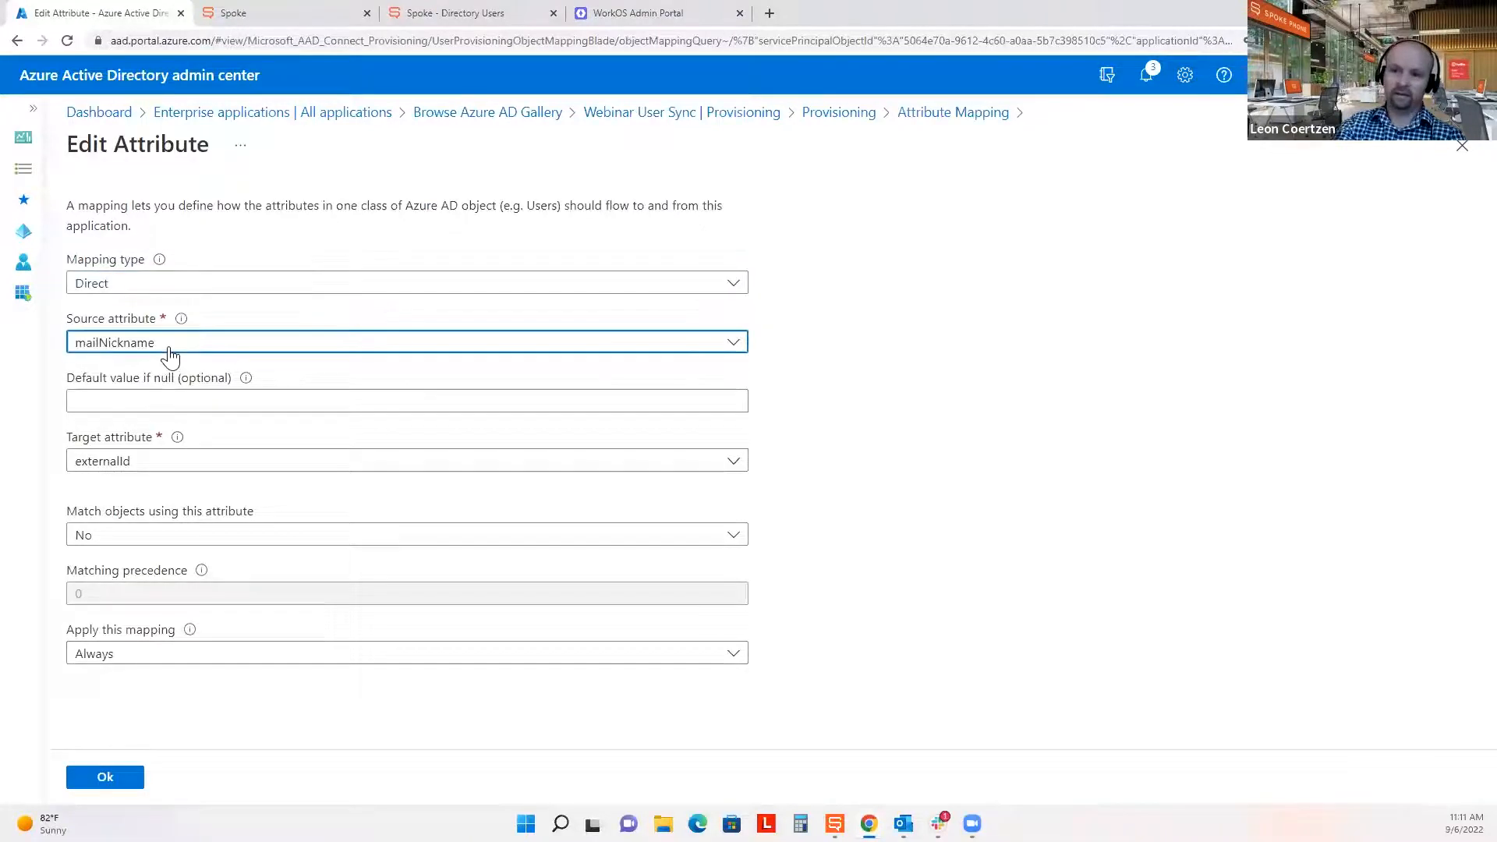
scroll(222, 421, "down", 2)
scroll(244, 442, "down", 6)
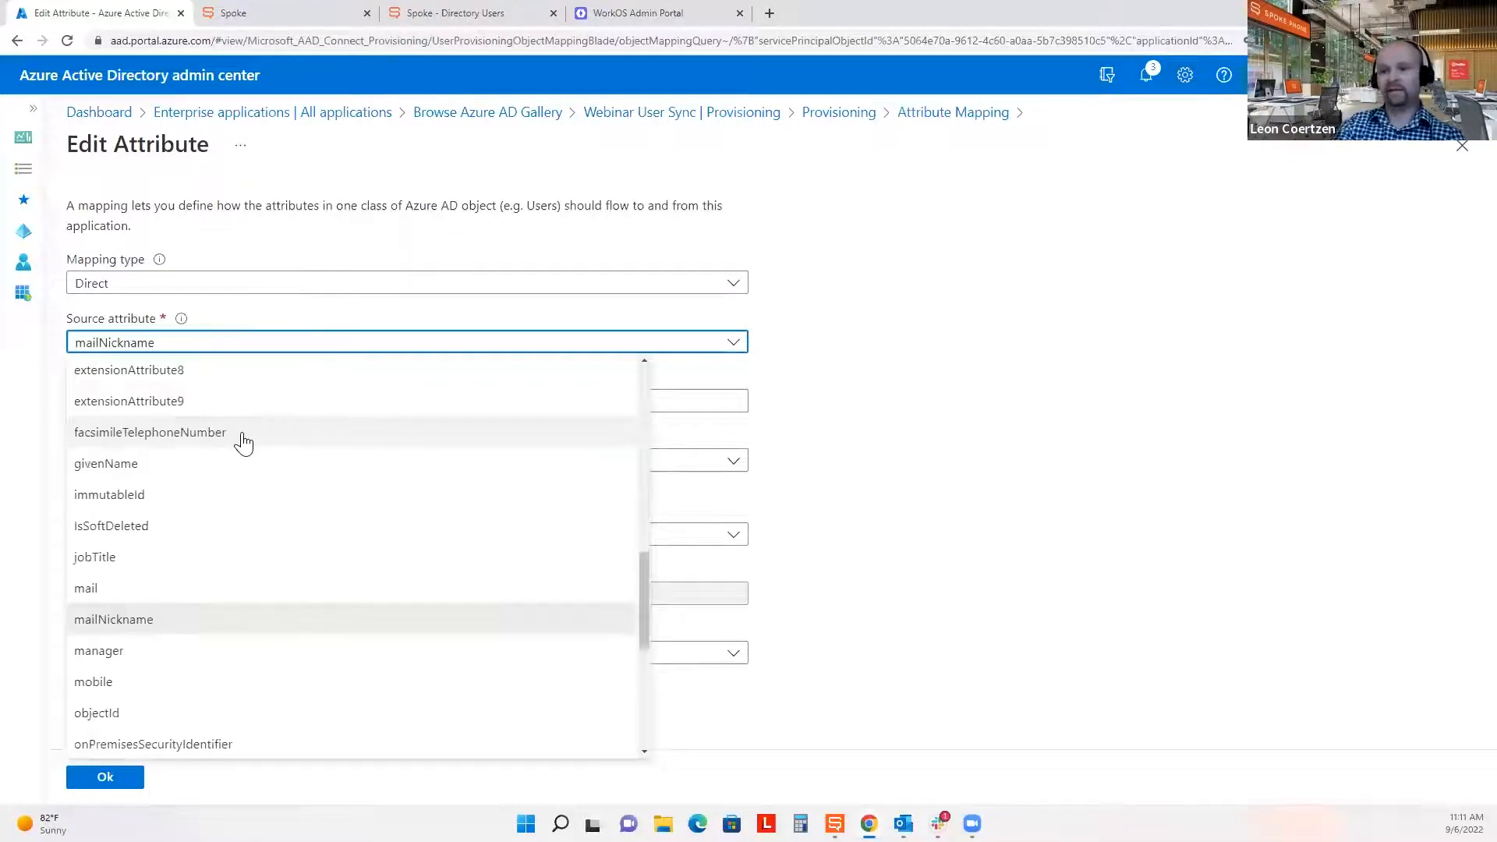
left_click(186, 716)
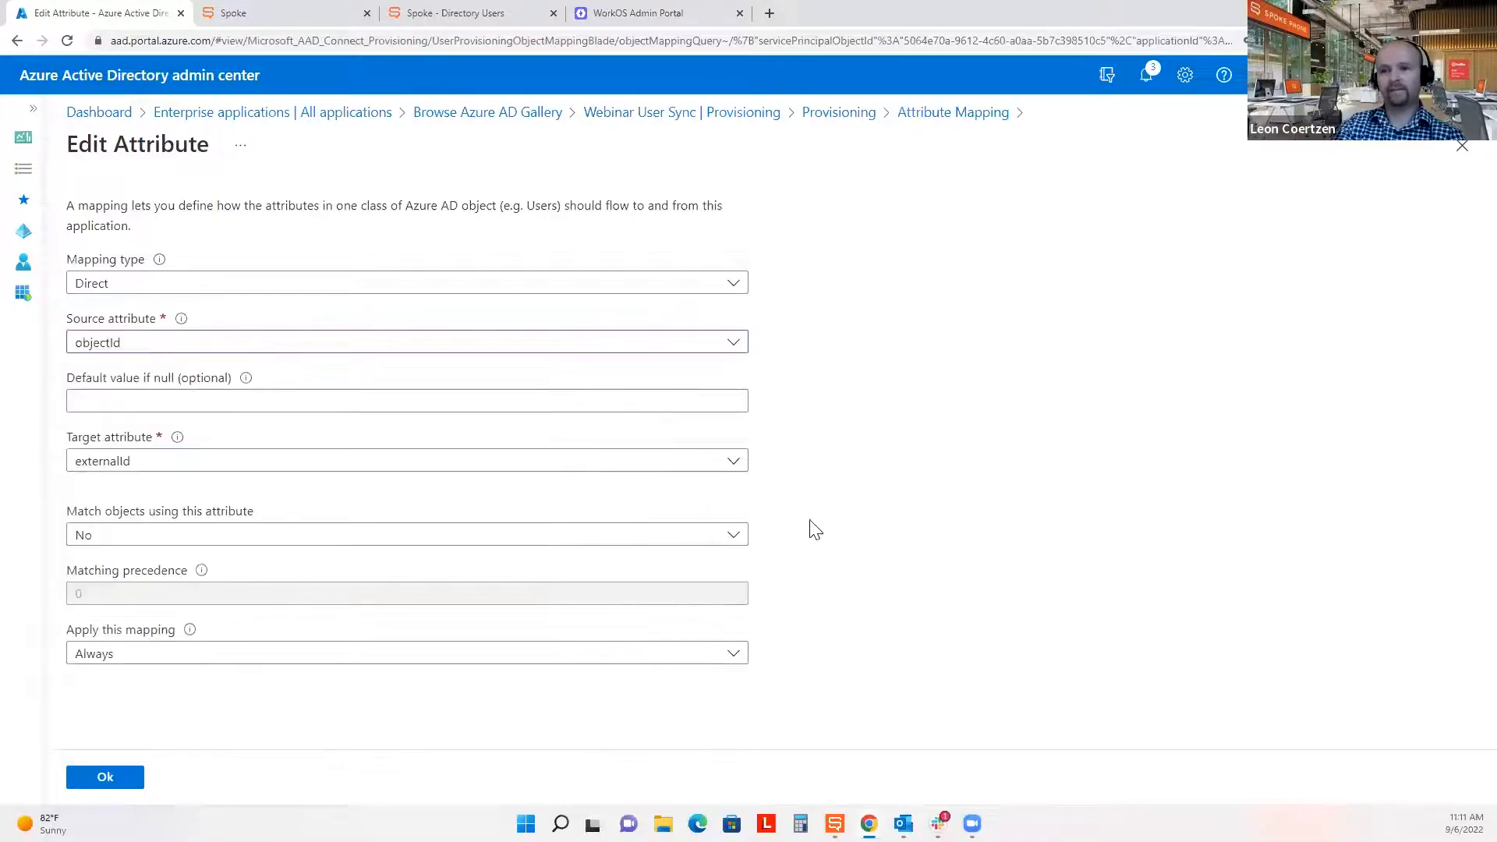
left_click(104, 779)
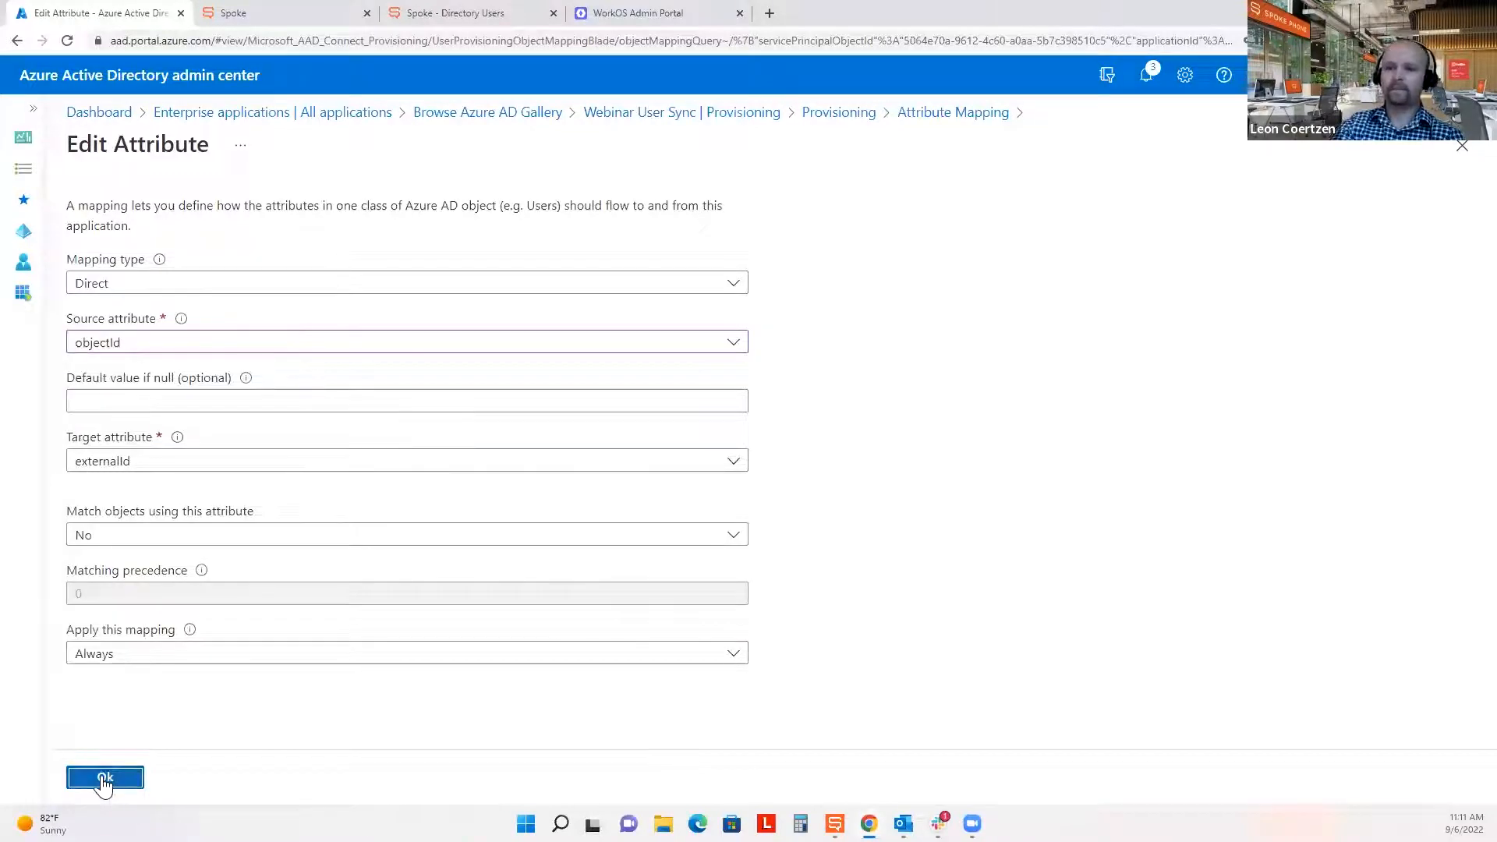
Save the attribute mapping changes and confirm with Yes.
scroll(465, 672, "down", 6)
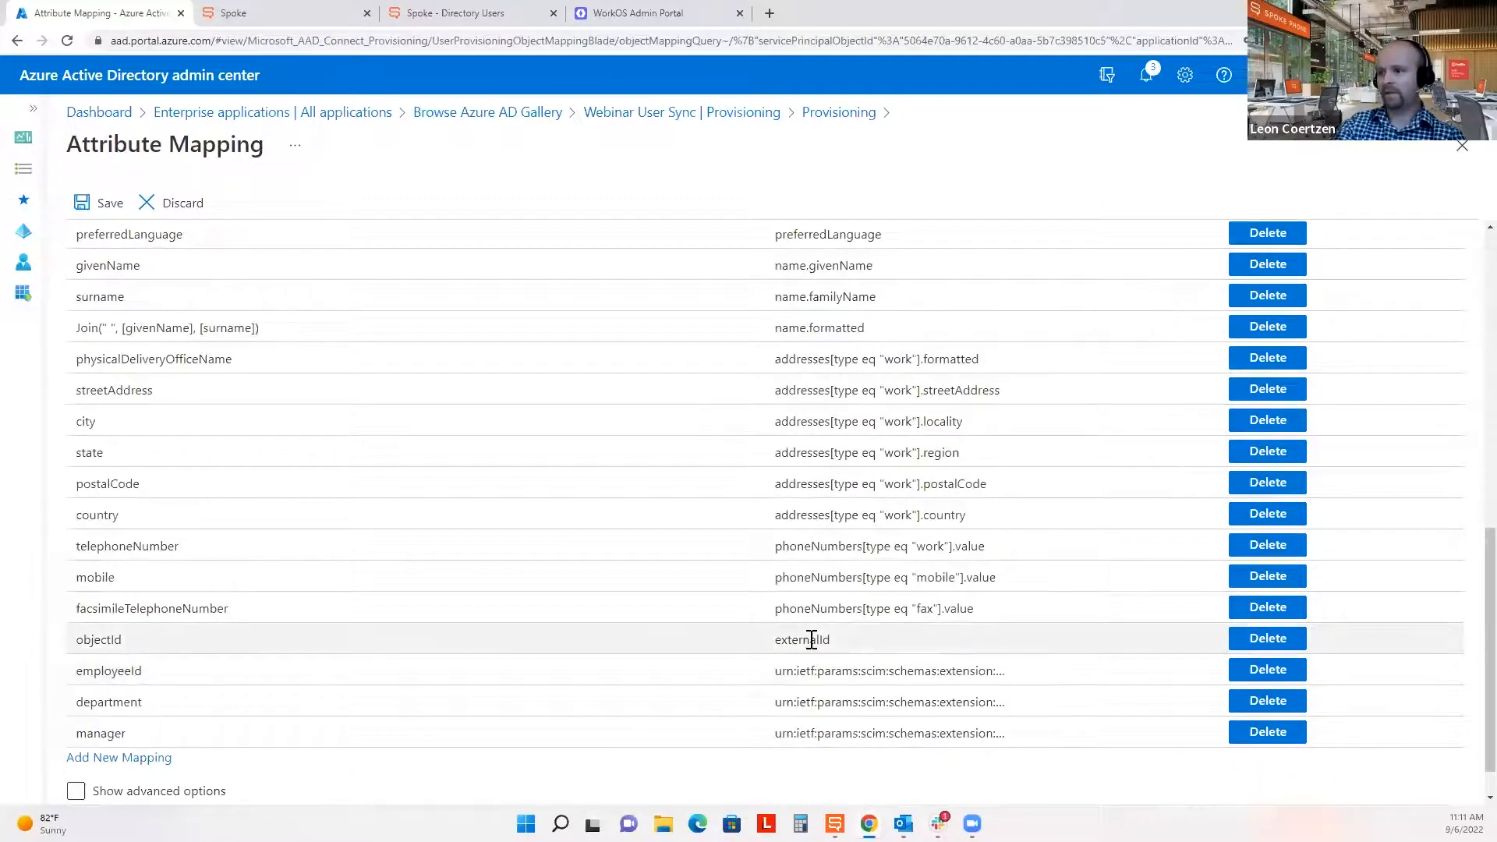
scroll(361, 649, "down", 1)
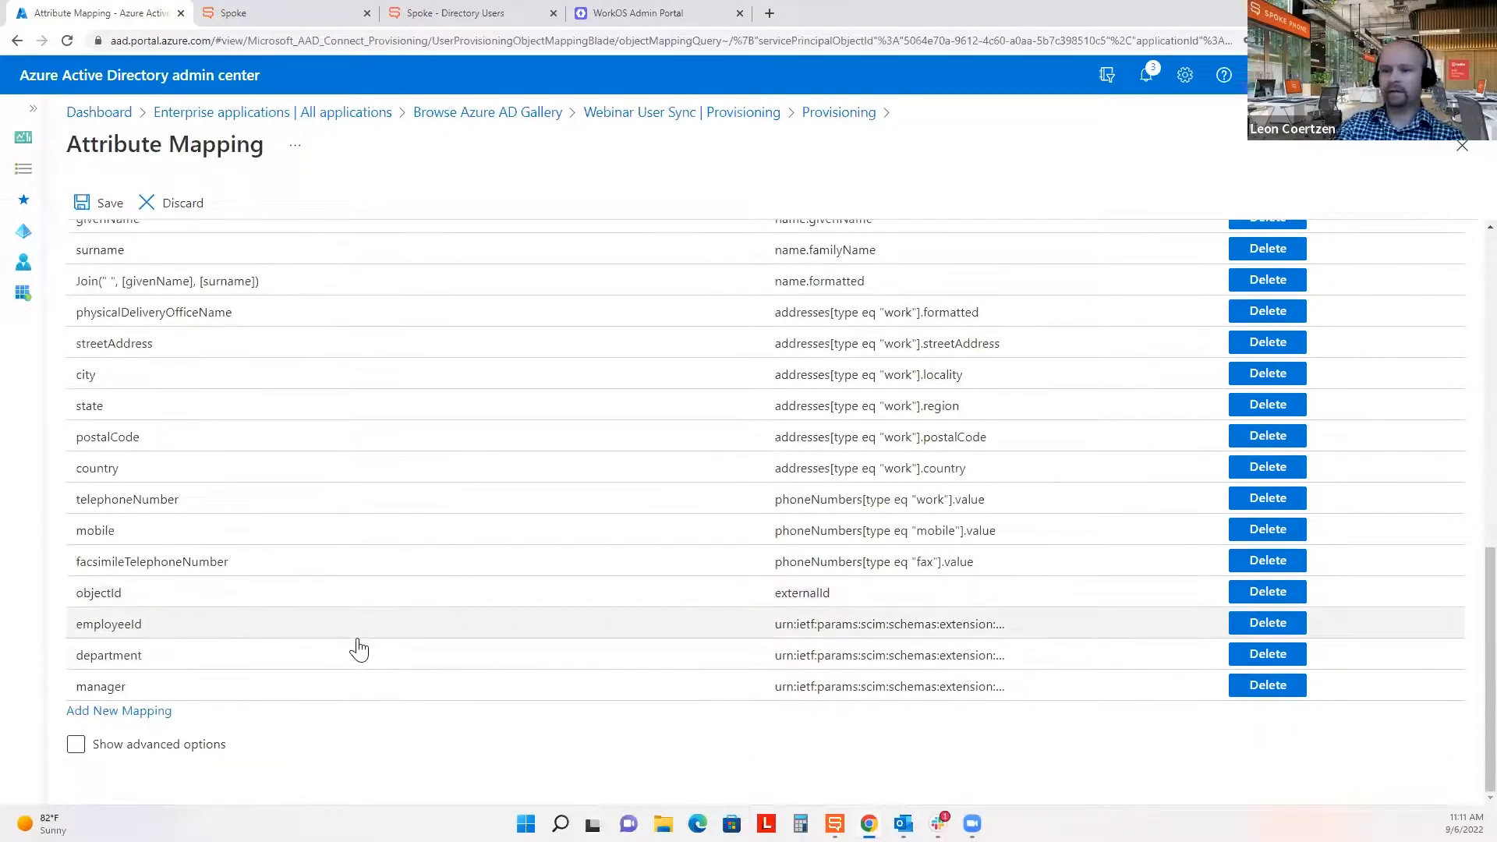
left_click(106, 206)
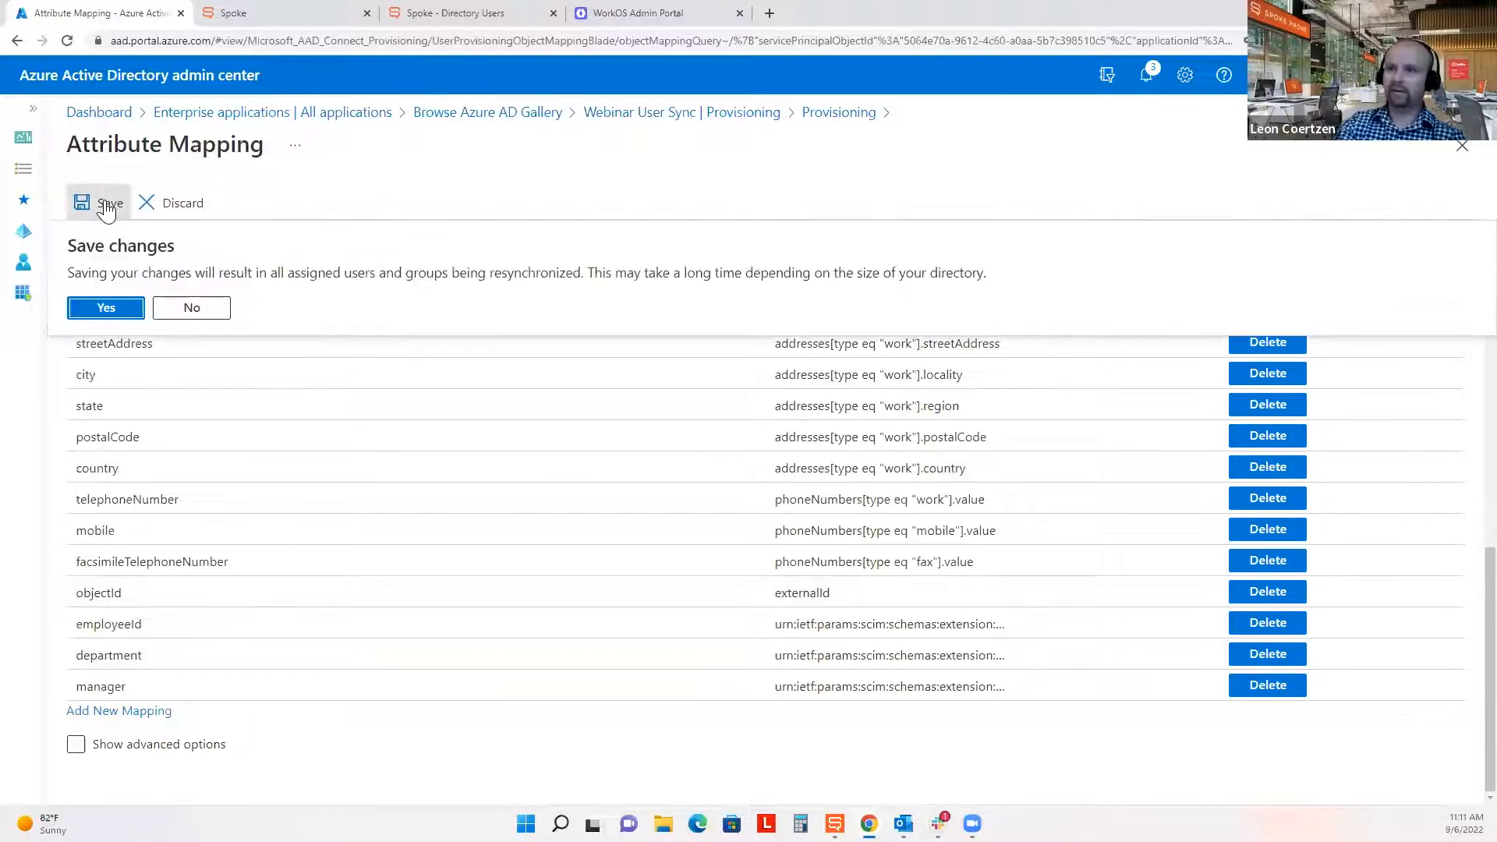
left_click(95, 310)
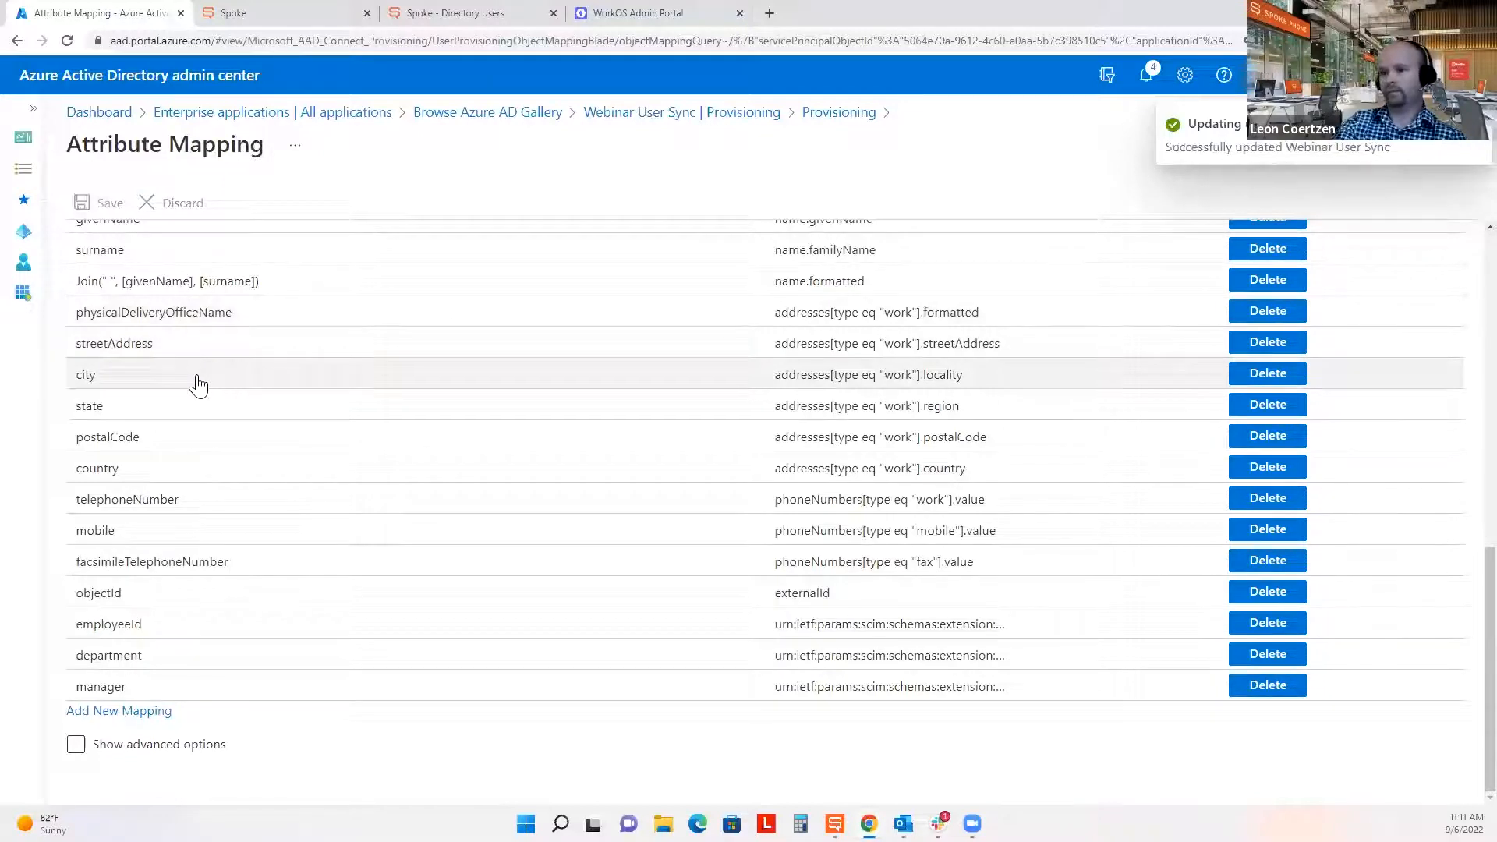
scroll(250, 535, "up", 4)
Dismiss the successful-update notification and close the Attribute Mapping blade.
scroll(255, 540, "up", 5)
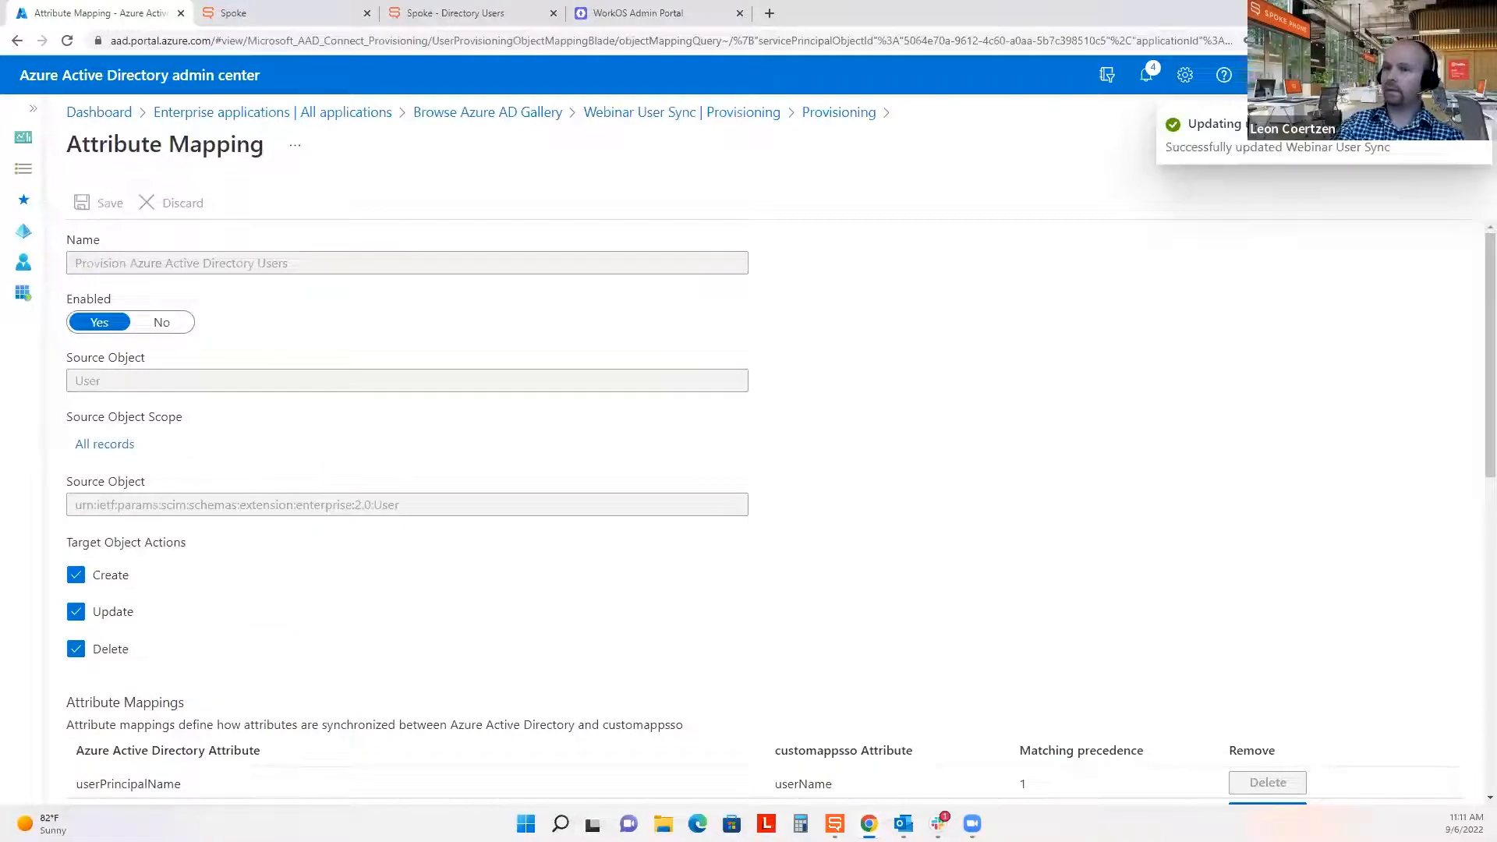
left_click(1463, 150)
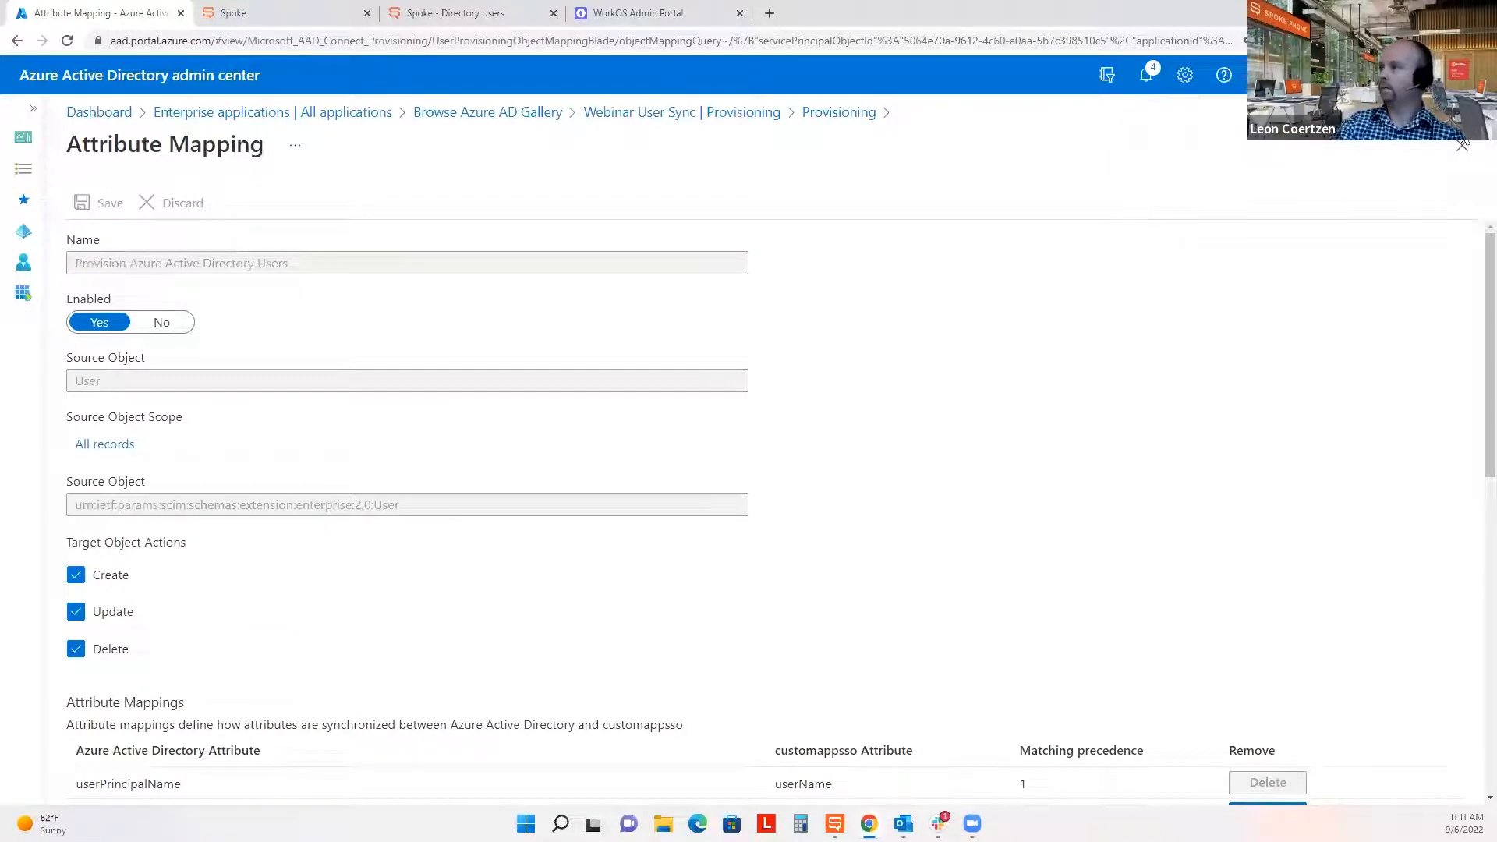
left_click(1463, 150)
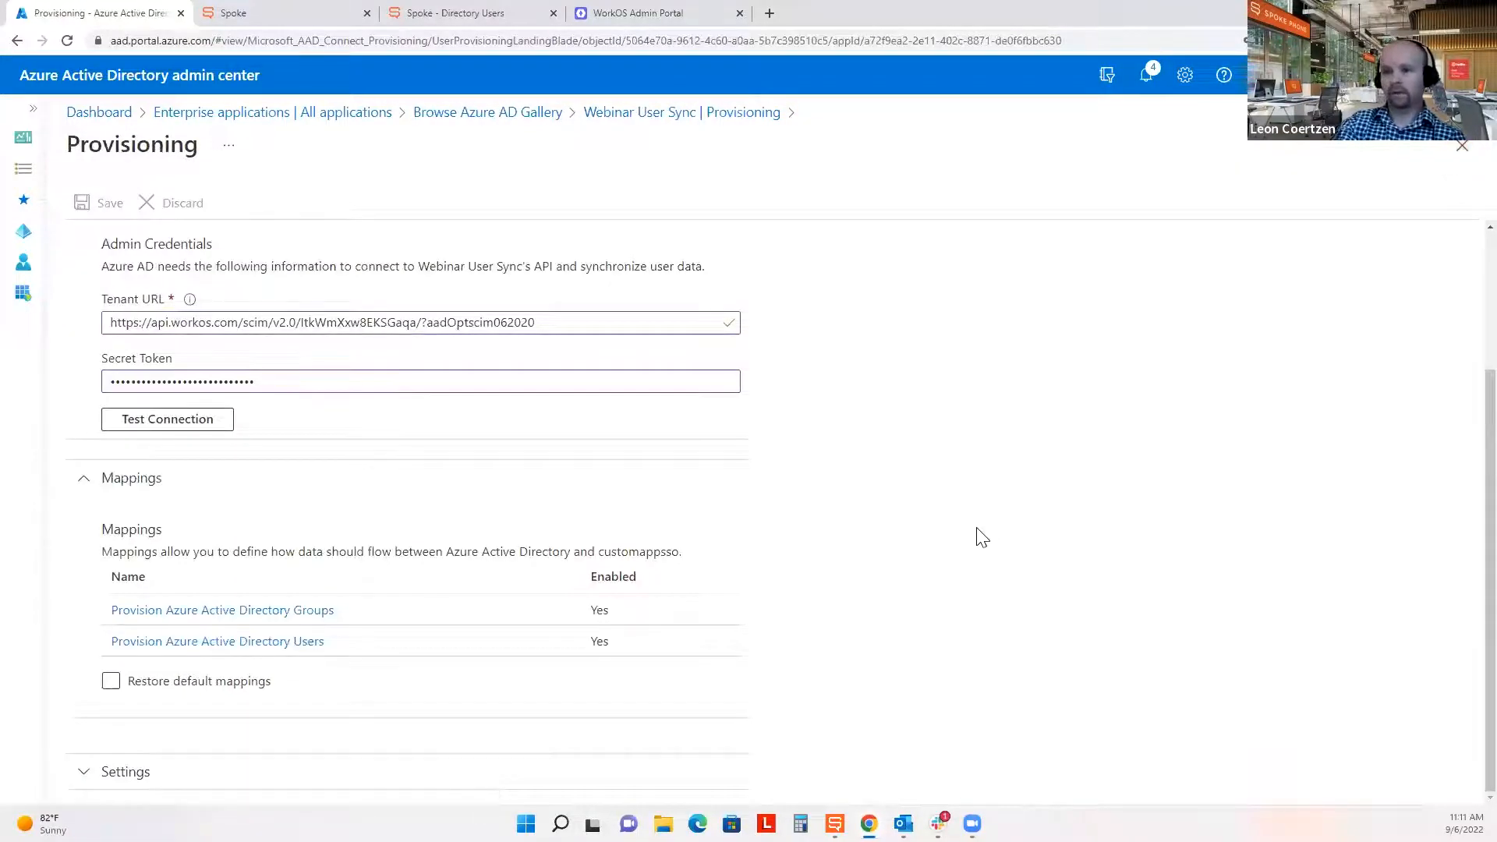
Expand and collapse the Settings section, then close the Provisioning blade.
left_click(121, 780)
scroll(715, 665, "down", 2)
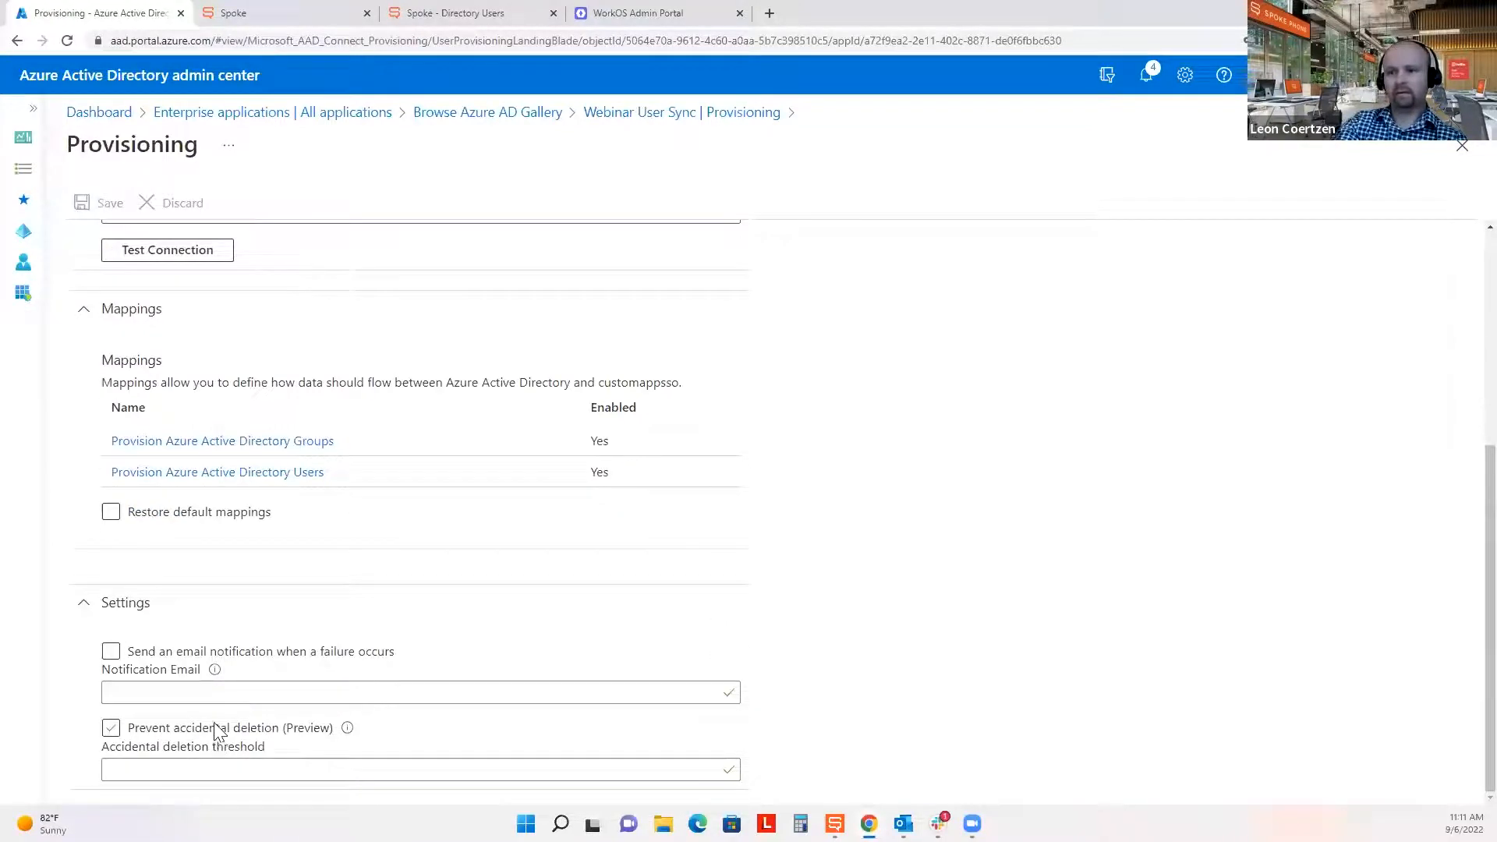
left_click(82, 608)
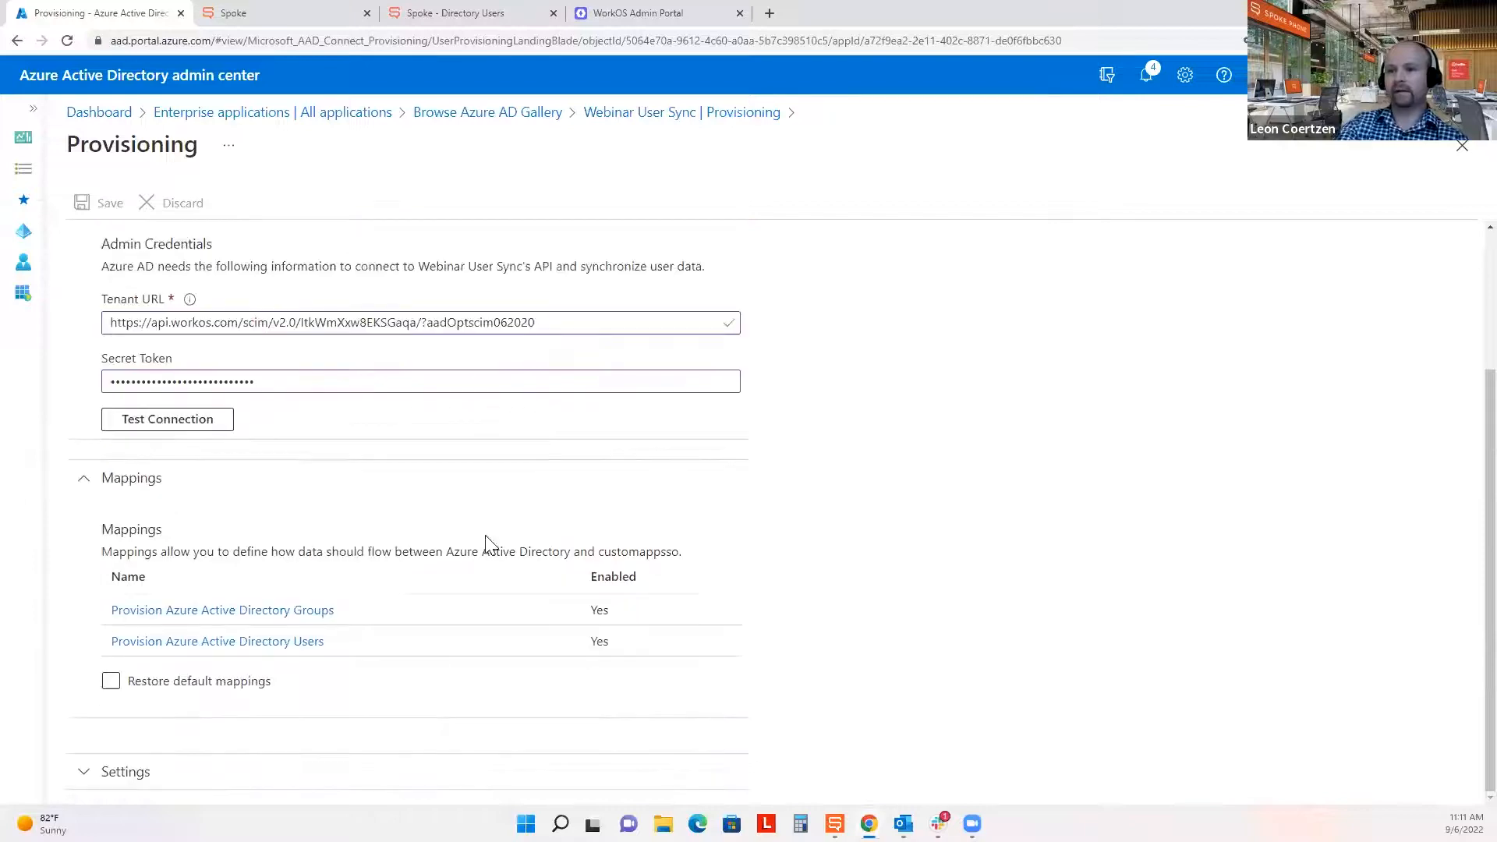
scroll(905, 617, "up", 3)
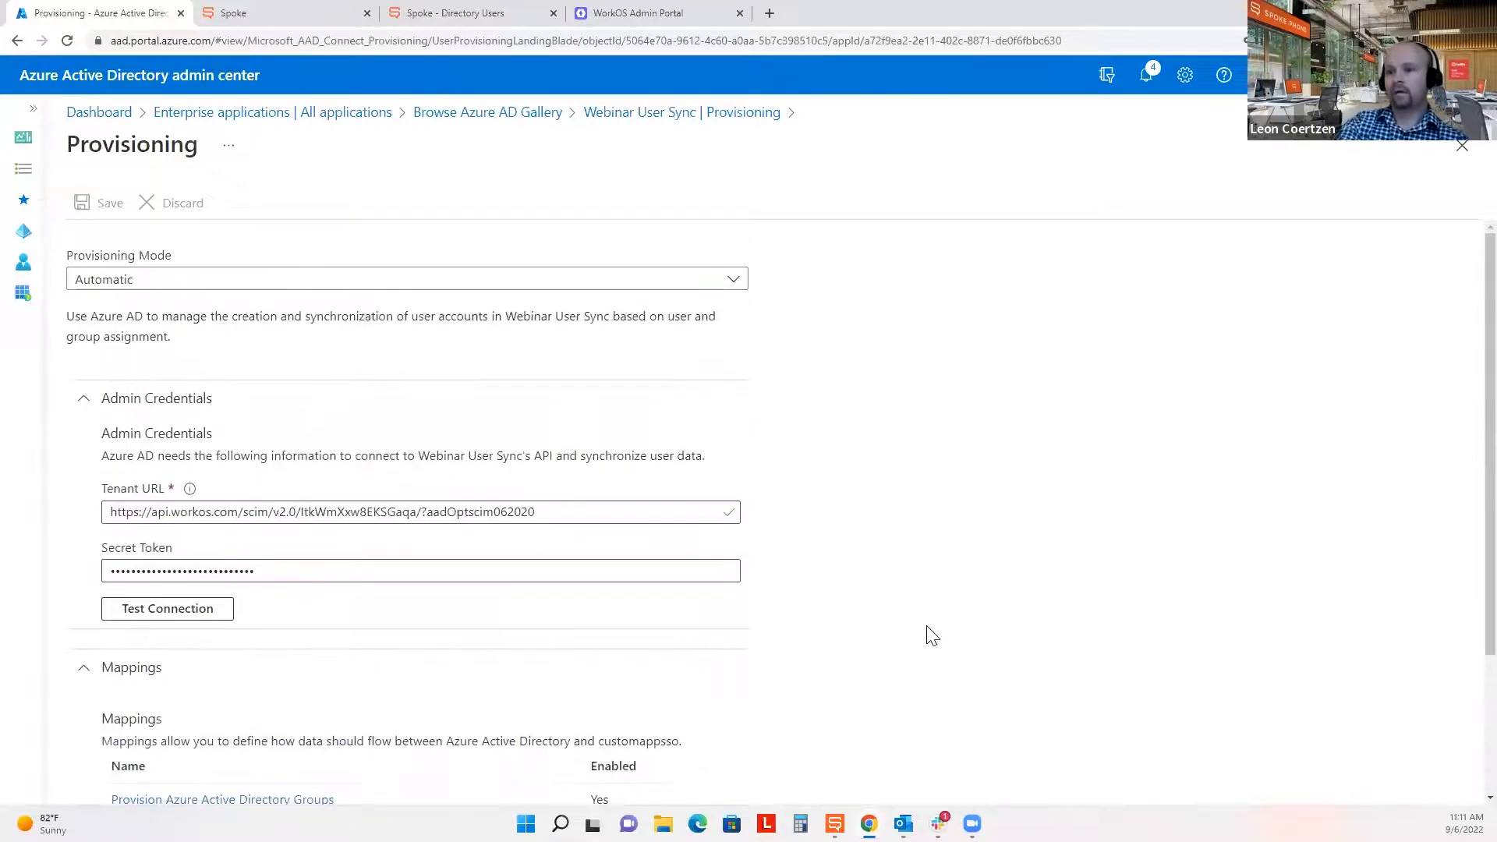
scroll(934, 633, "down", 3)
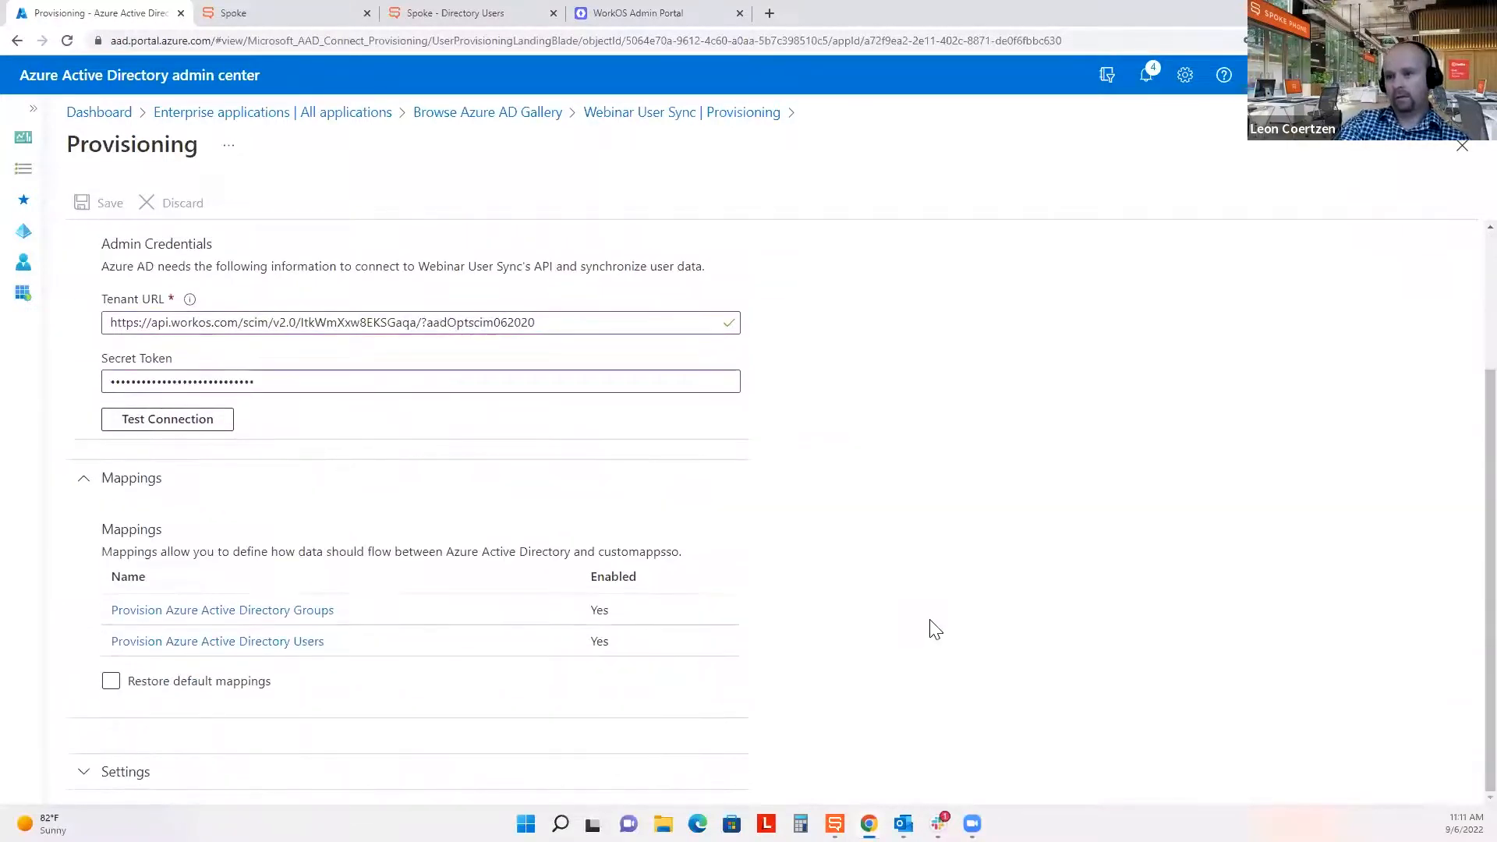
scroll(932, 629, "up", 3)
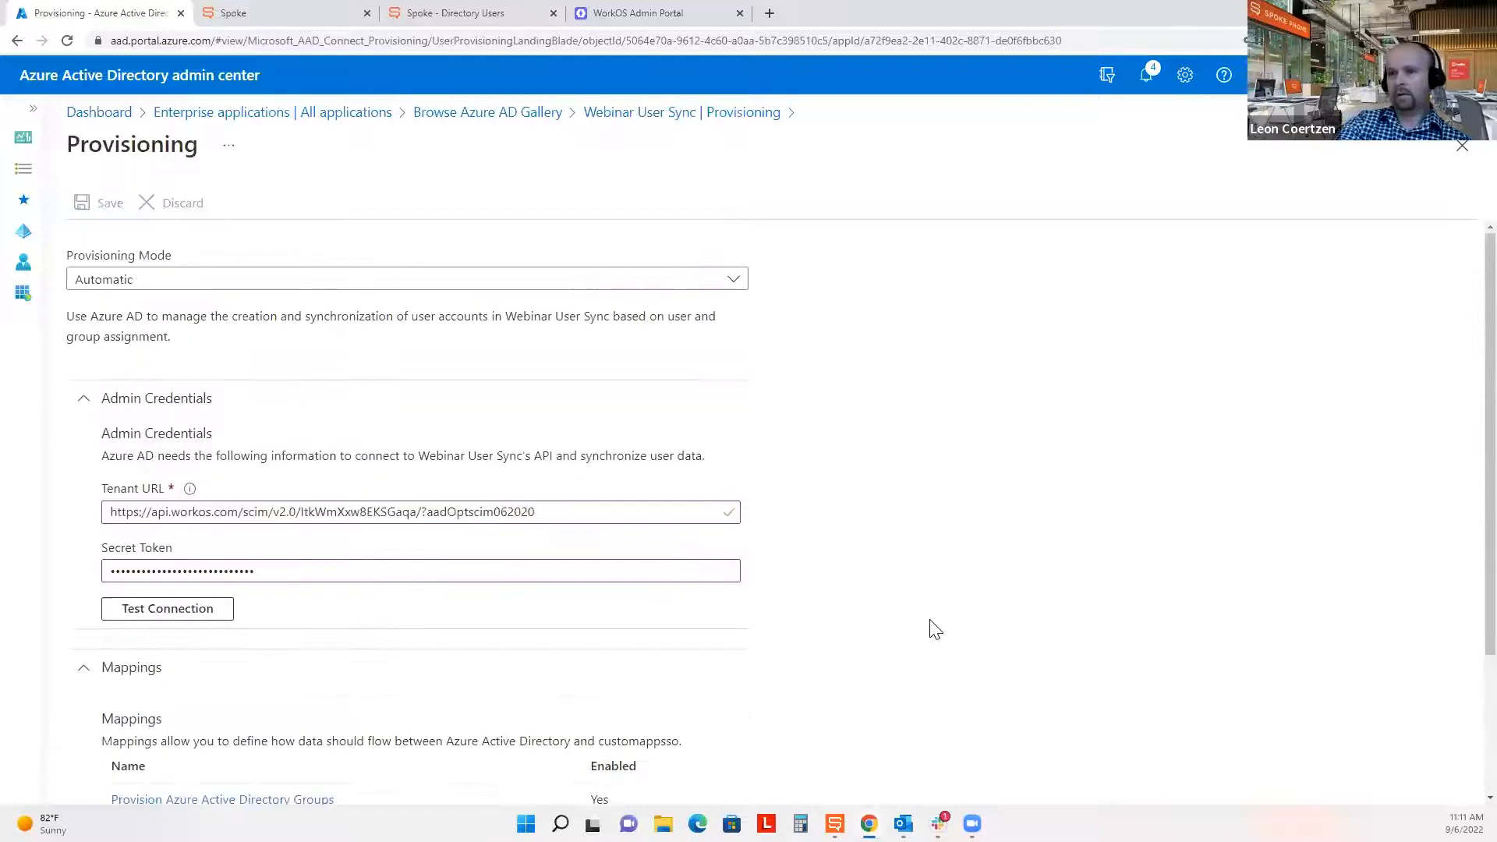
left_click(1463, 152)
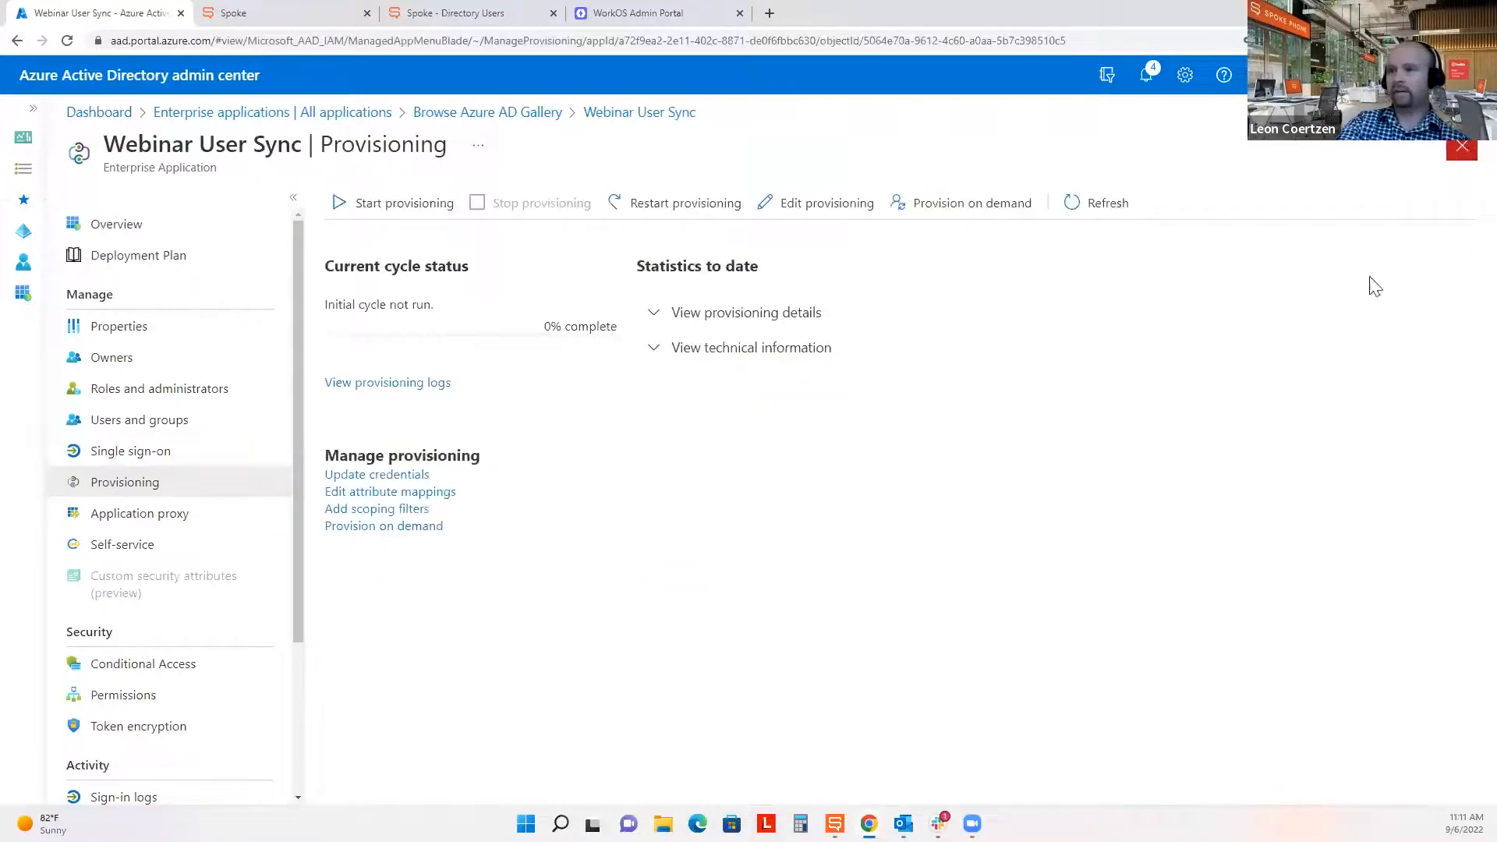
Advance the WorkOS setup to Step 4, Assign People & Groups.
left_click(646, 10)
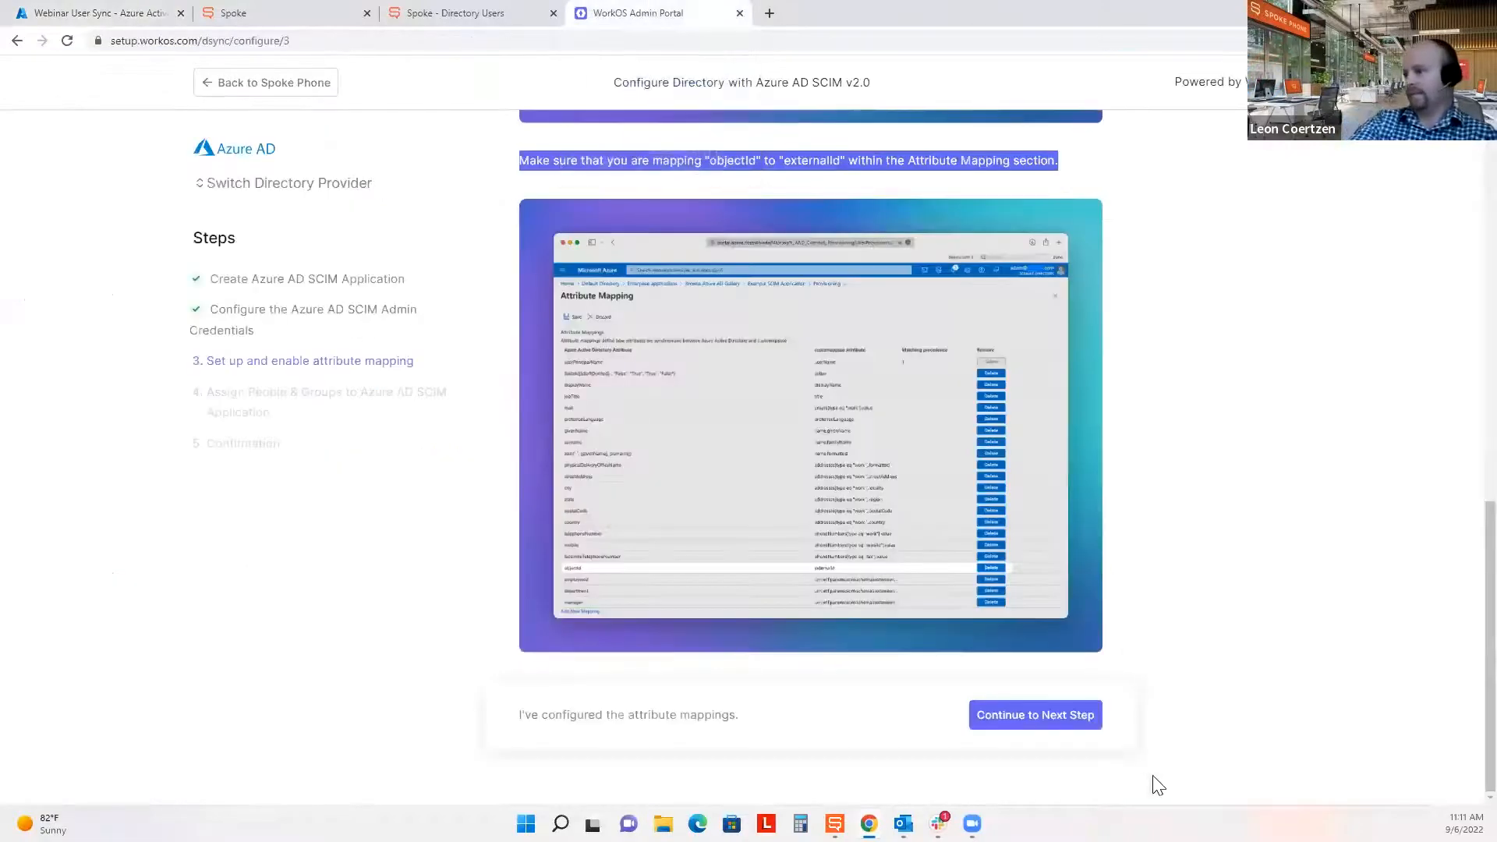
left_click(1052, 706)
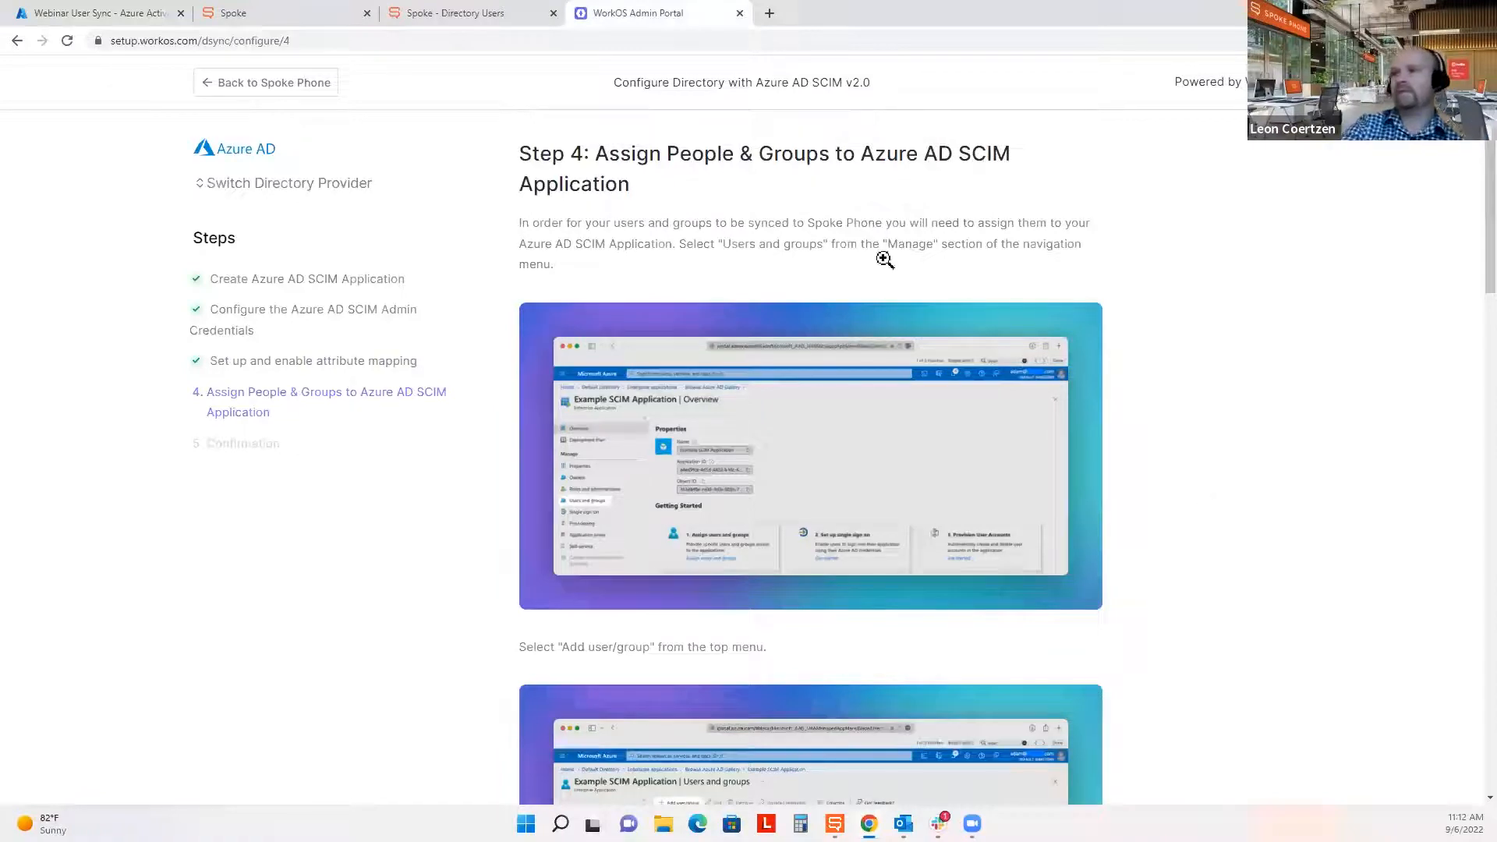
left_click_drag(685, 193, 598, 156)
left_click(670, 205)
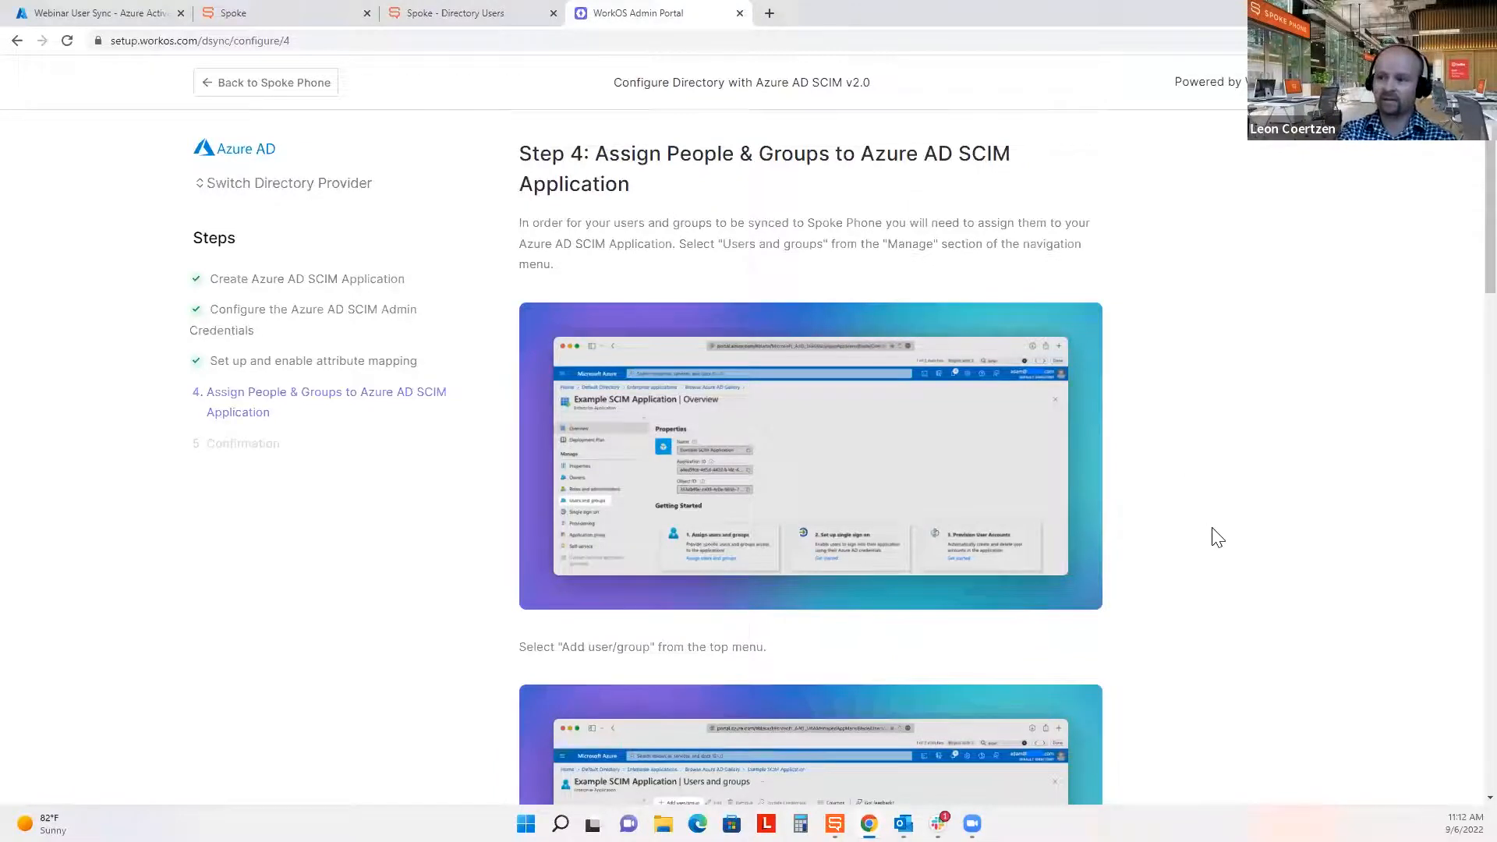
Read through the Step 4 instructions and return to the Azure provisioning overview.
scroll(1218, 537, "down", 4)
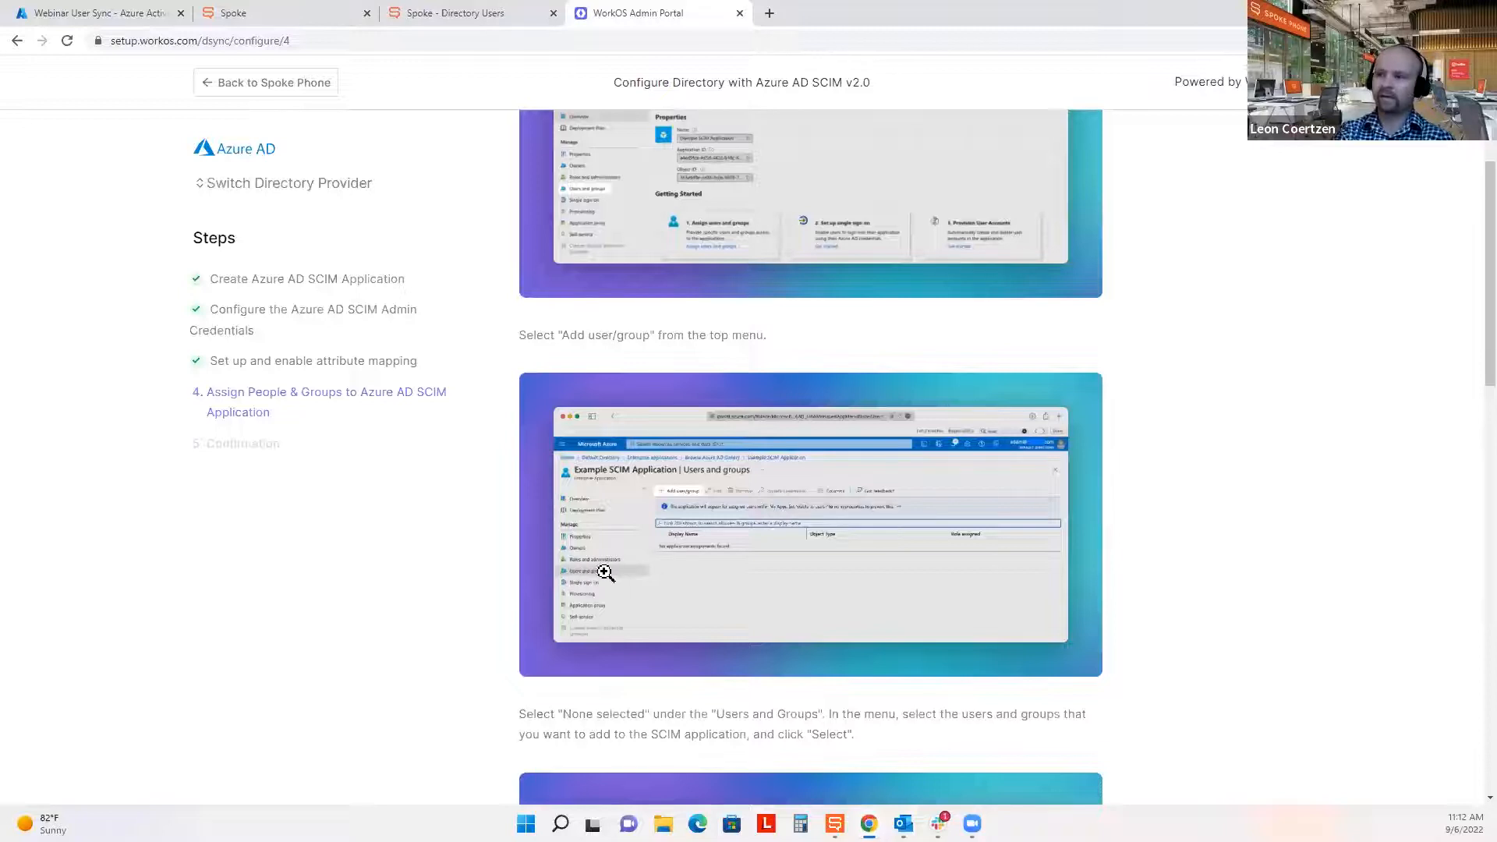
scroll(604, 574, "down", 4)
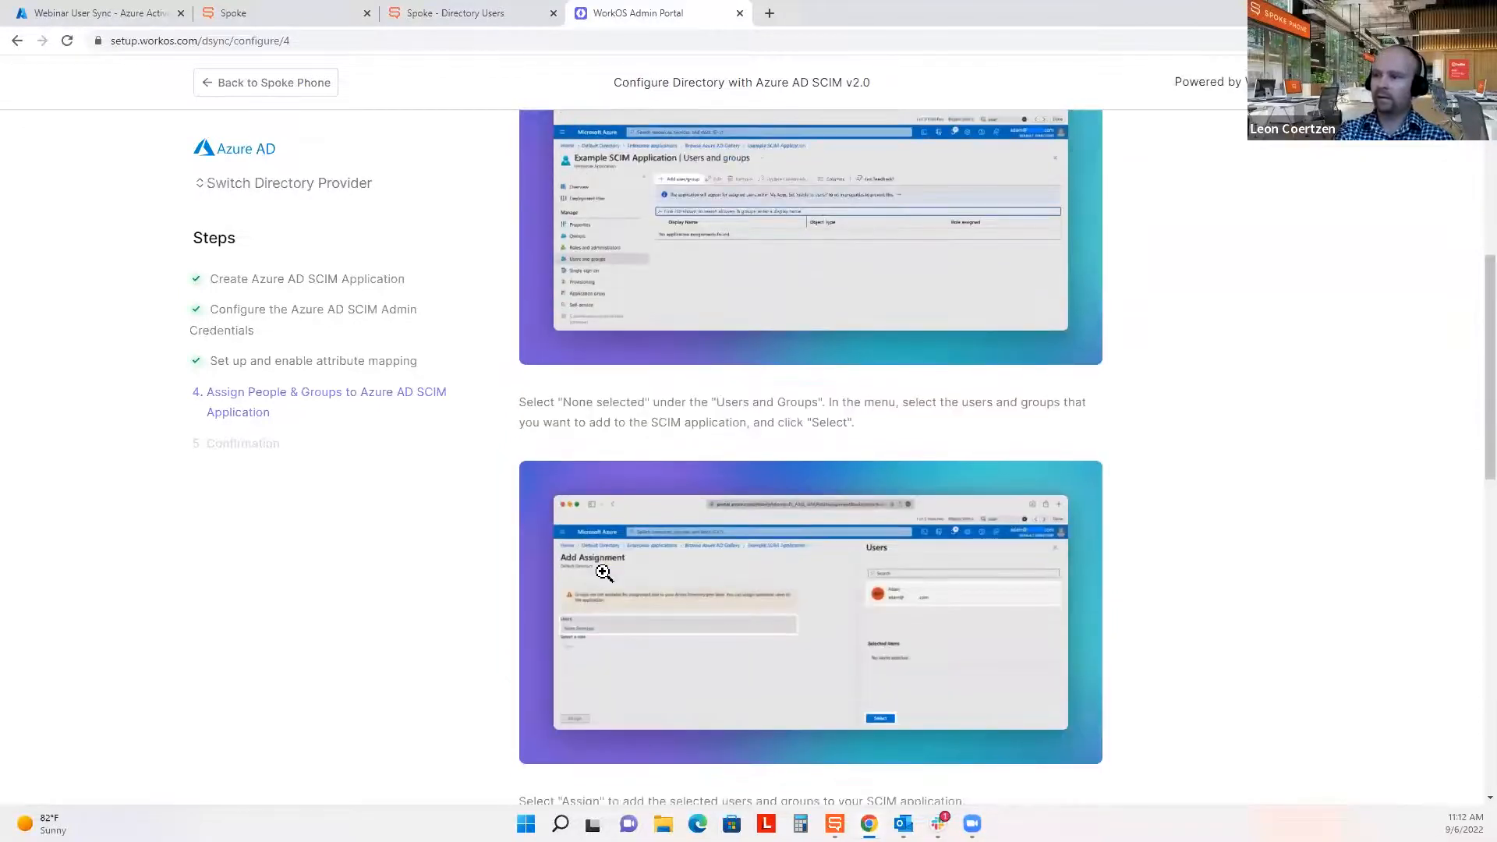
scroll(684, 631, "down", 4)
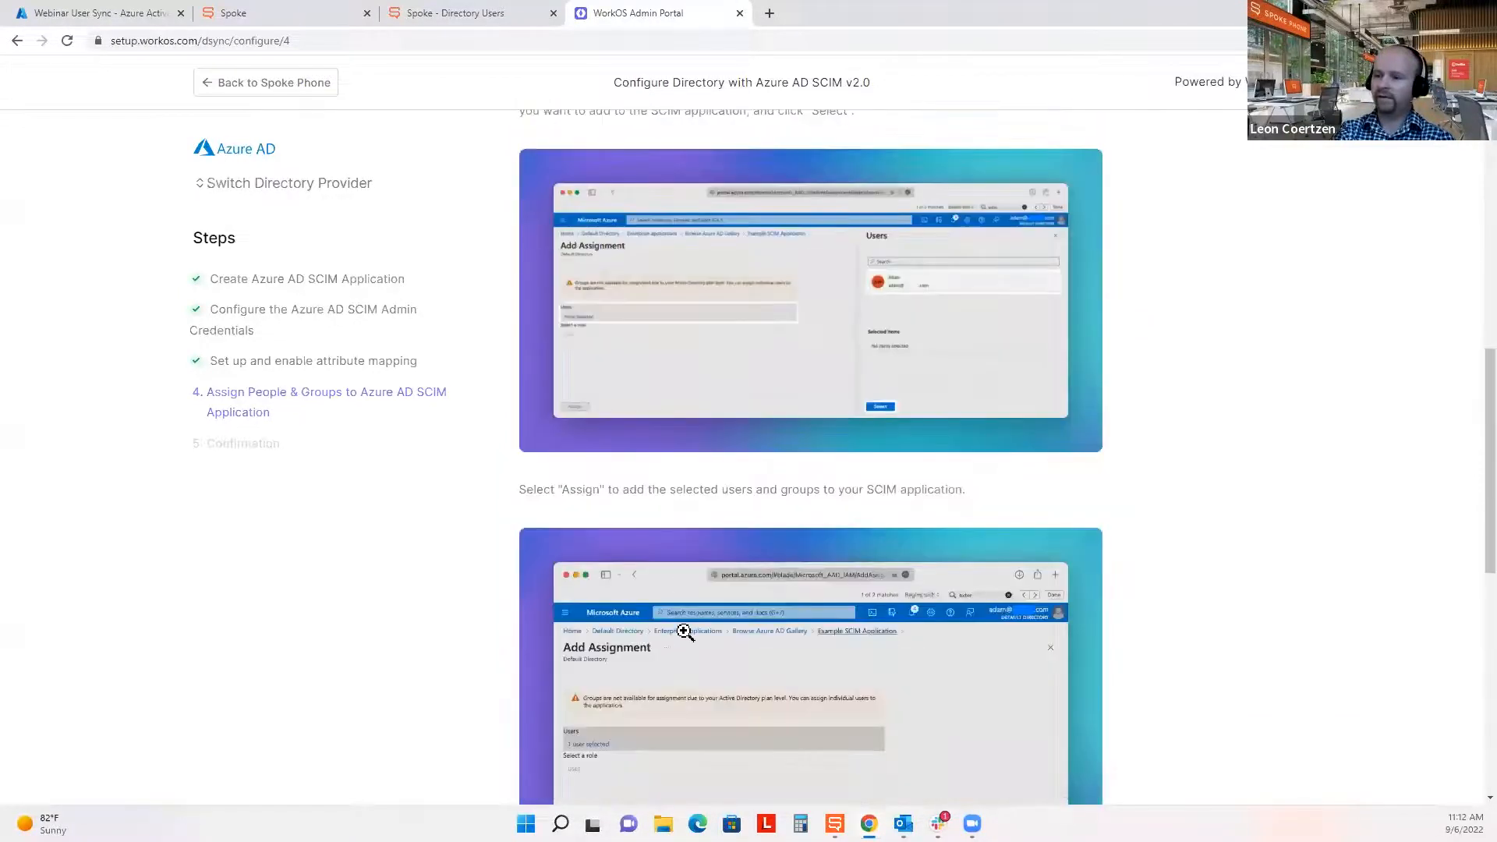
scroll(684, 631, "down", 4)
scroll(677, 635, "down", 1)
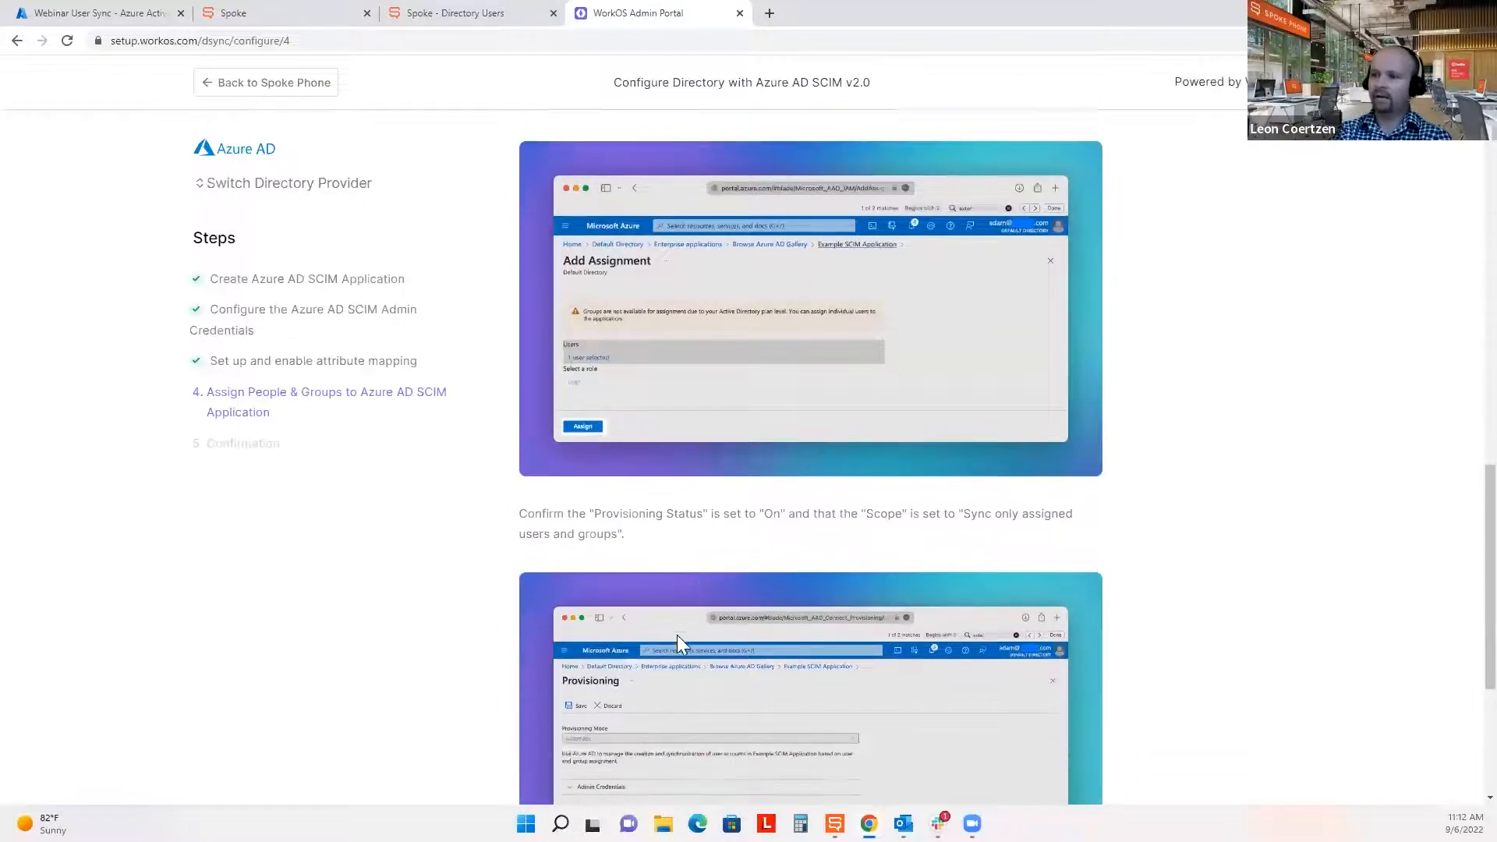
scroll(677, 635, "down", 4)
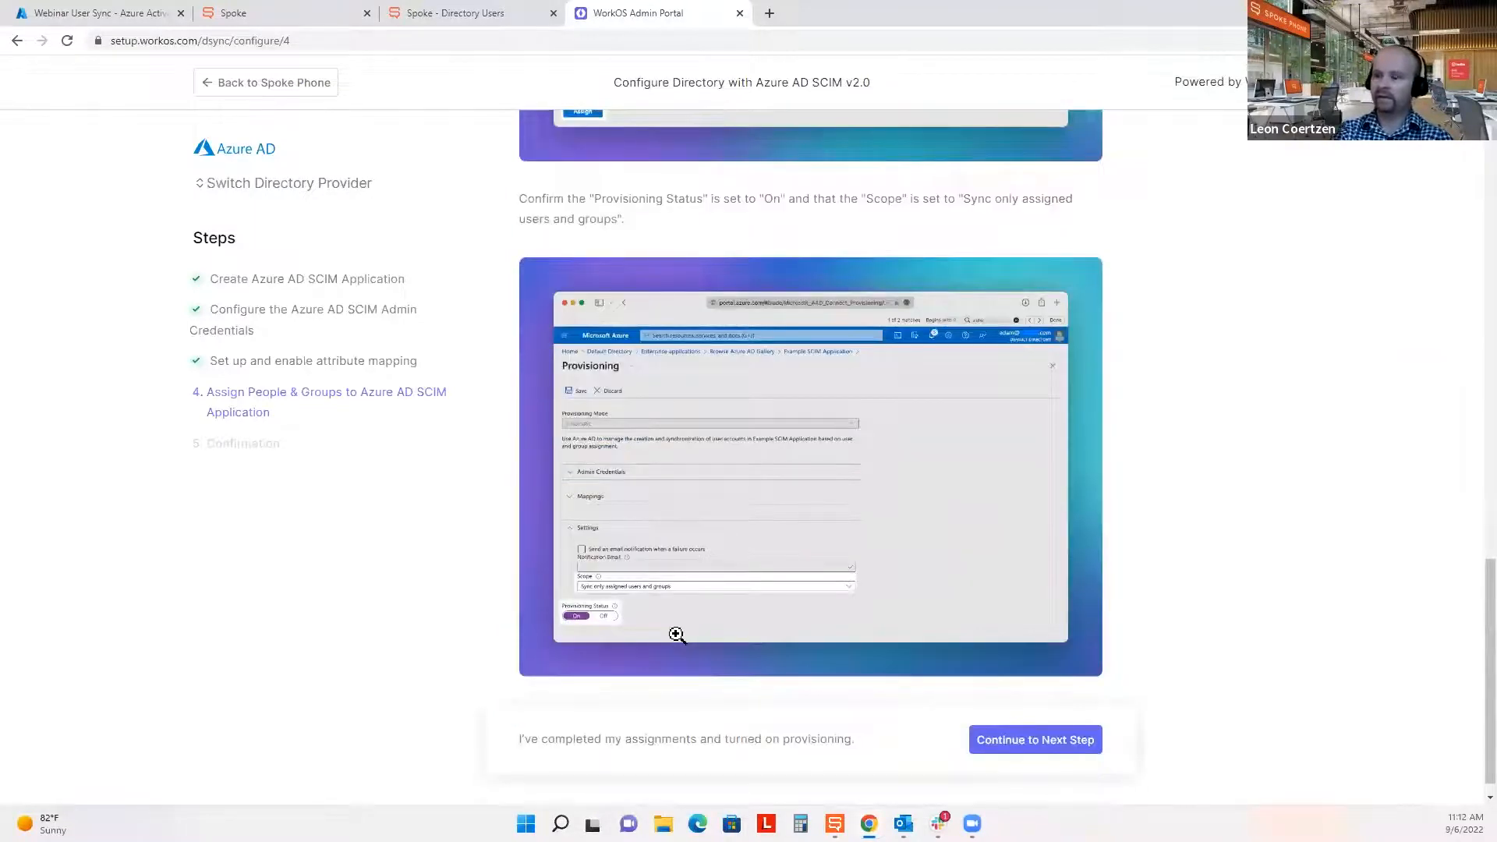
left_click(145, 13)
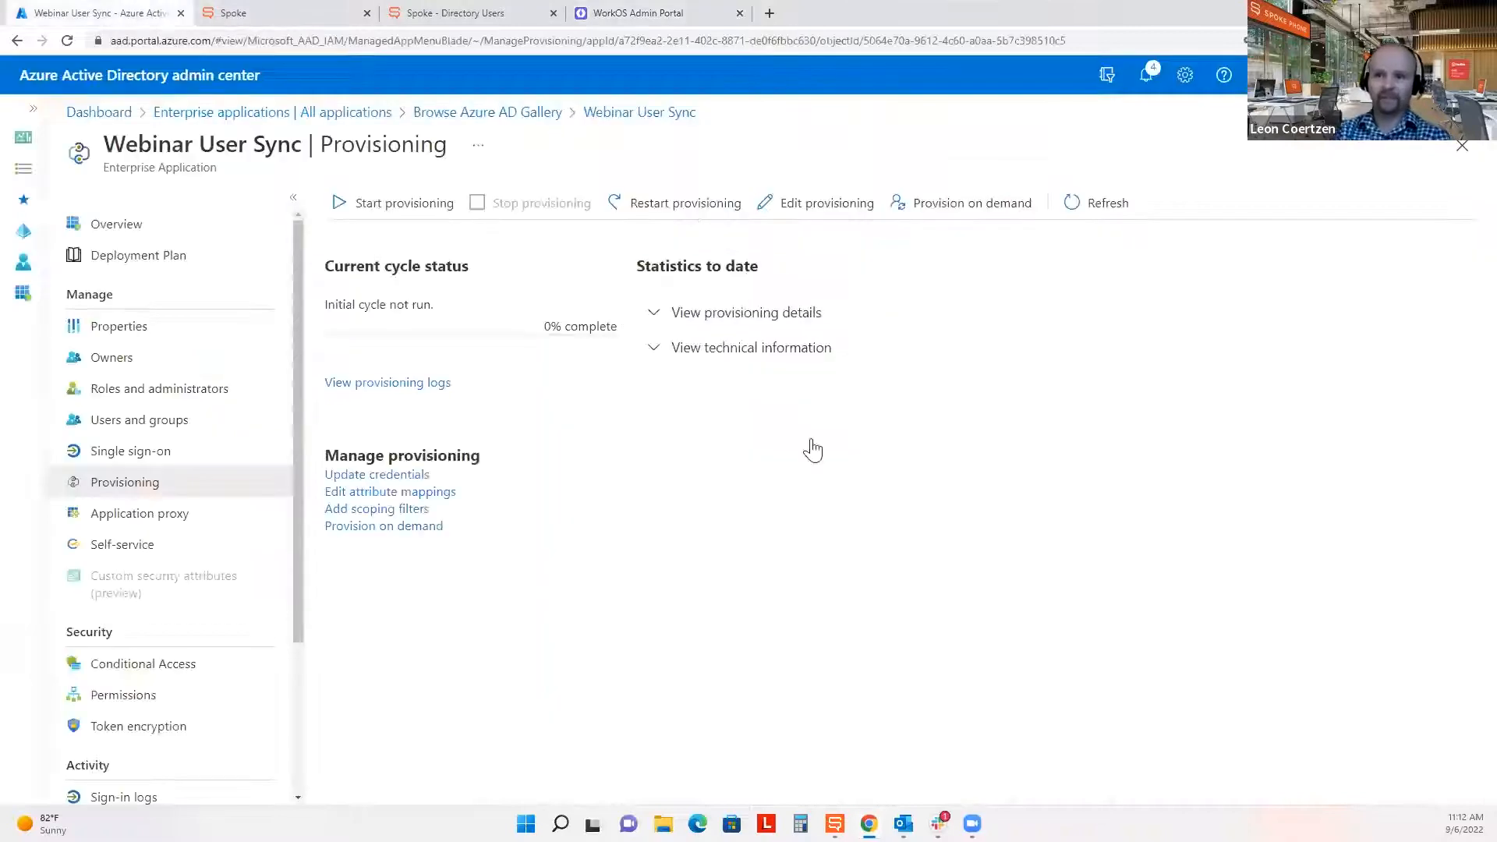
Start a new user assignment for Webinar User Sync and select the CSM user.
left_click(103, 429)
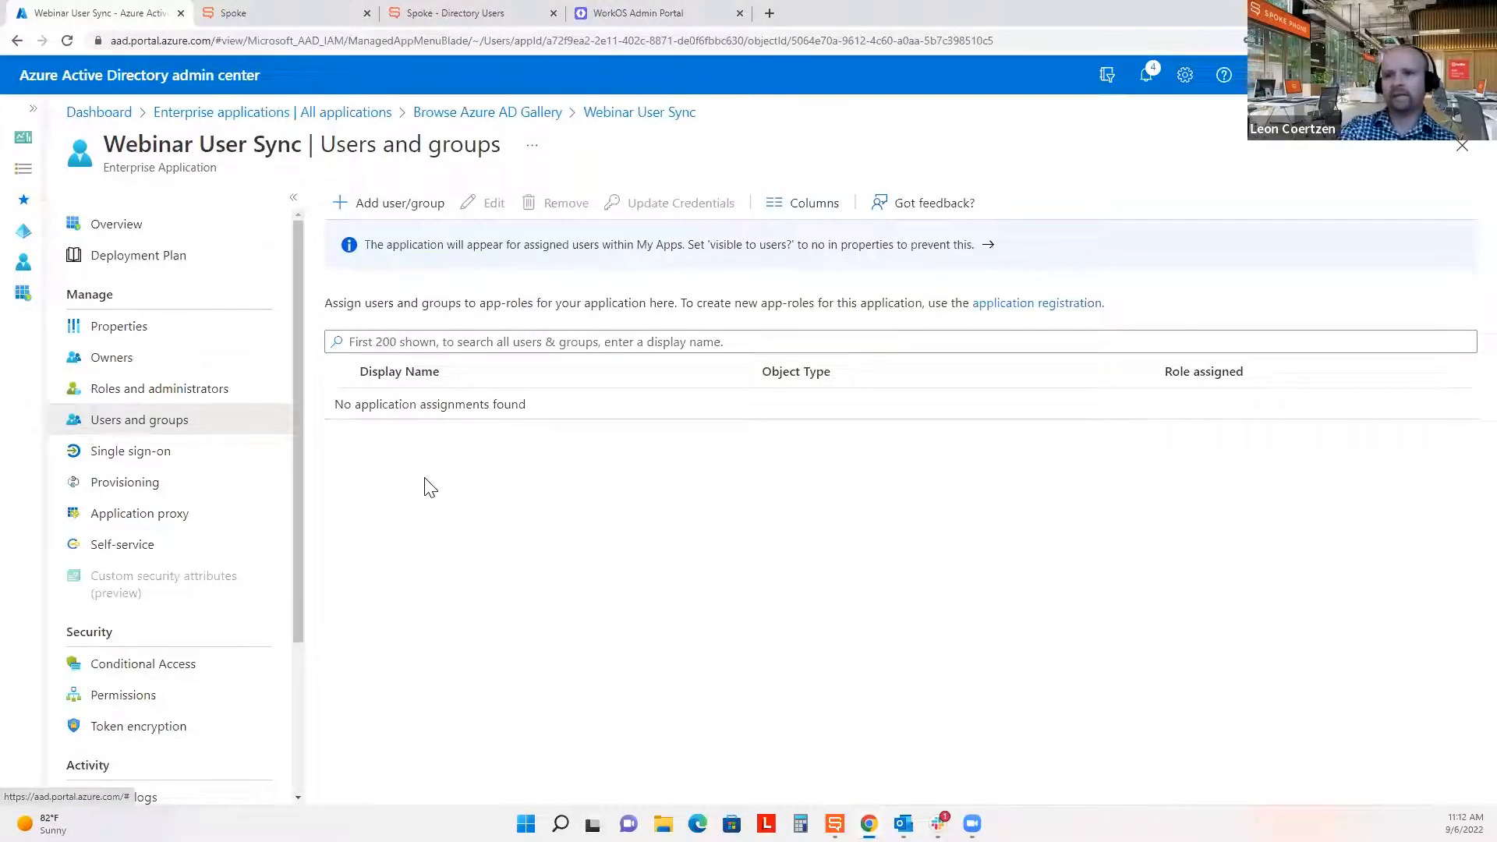
left_click(372, 207)
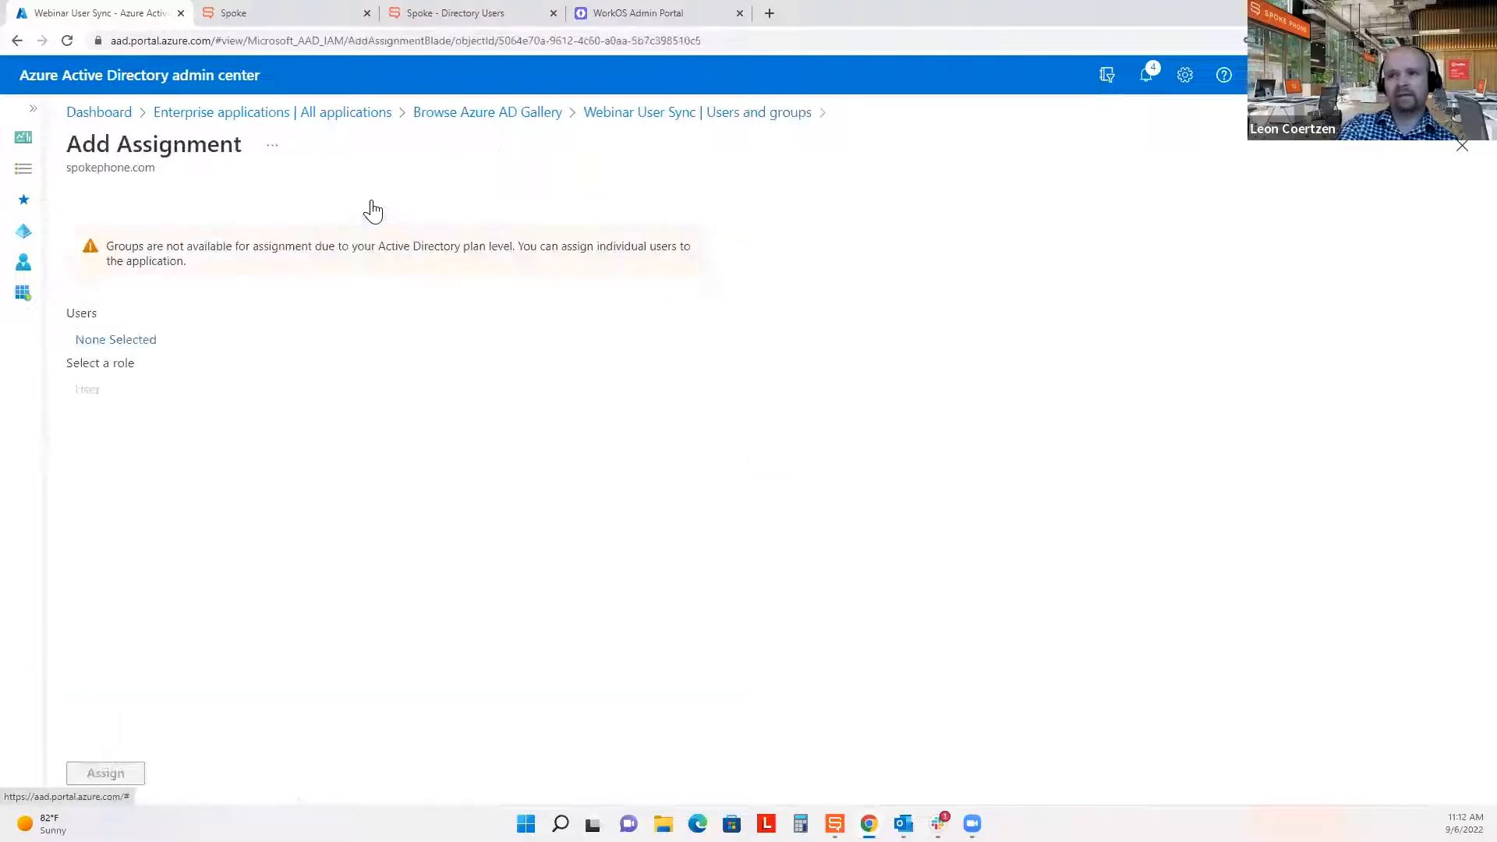
left_click(125, 341)
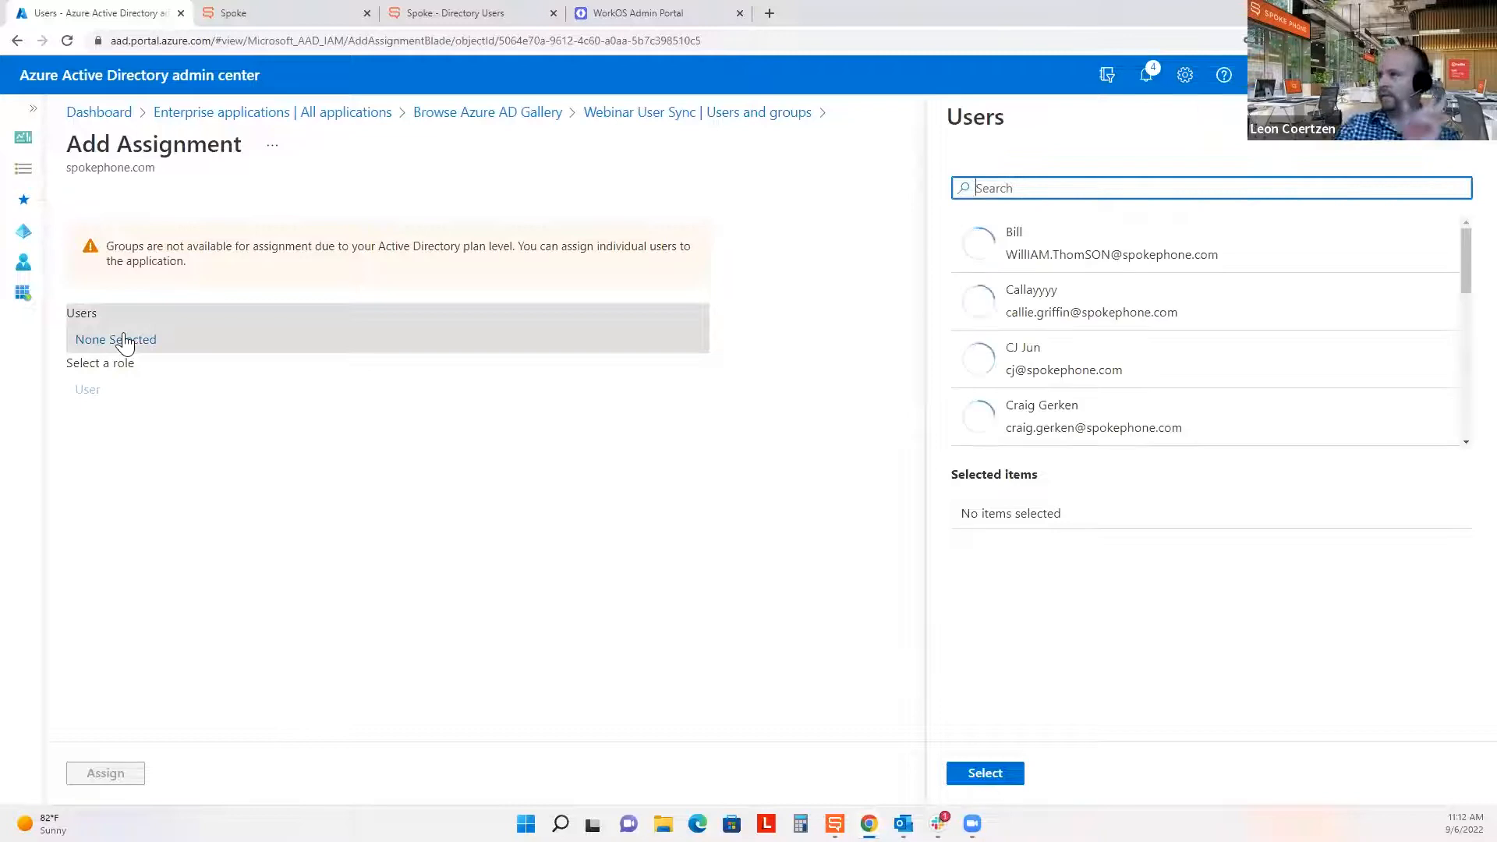
scroll(1206, 378, "down", 2)
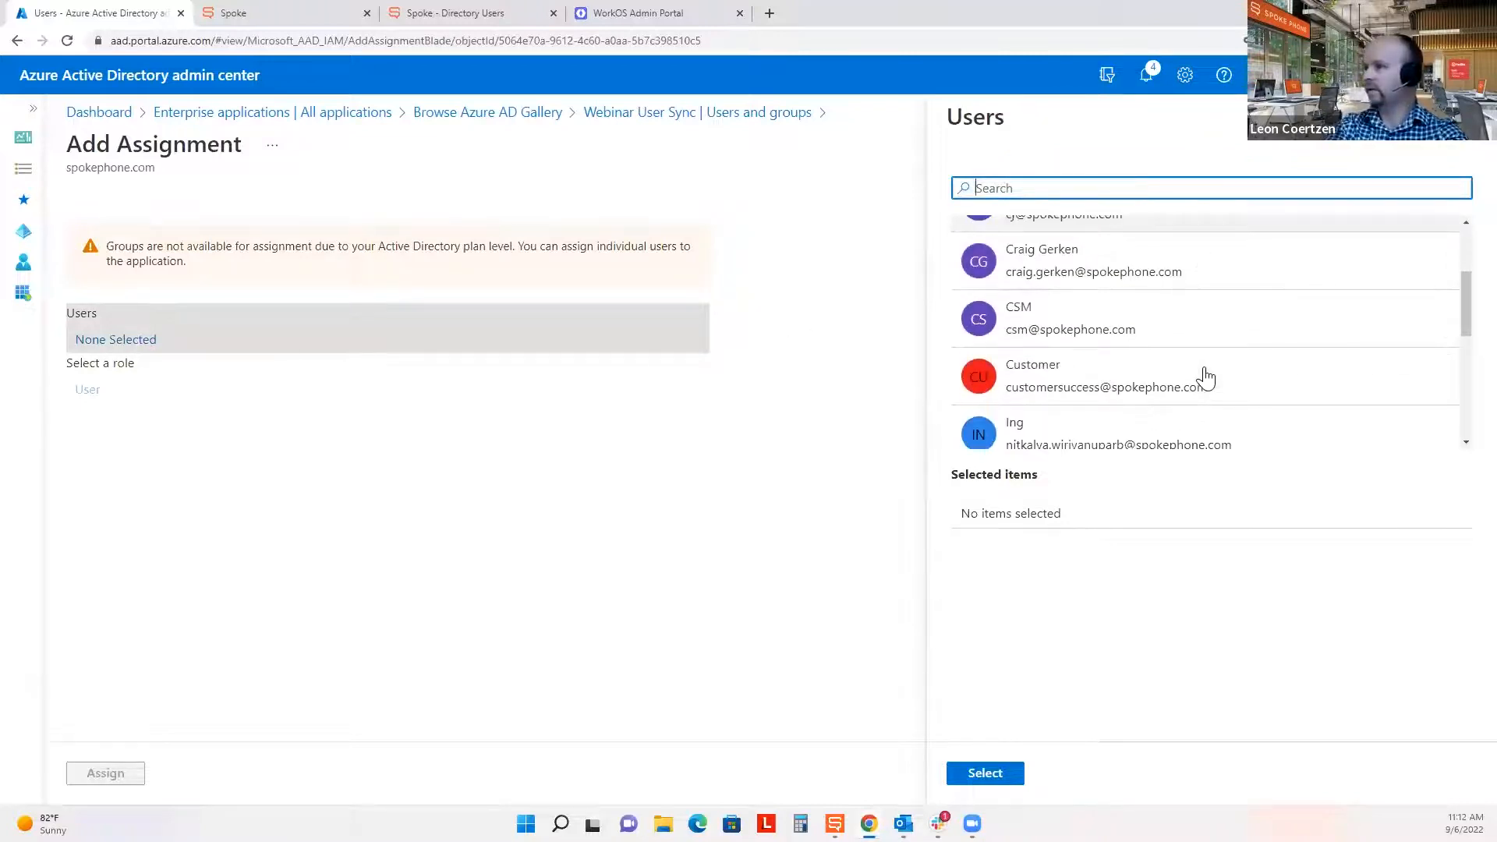
left_click(1105, 322)
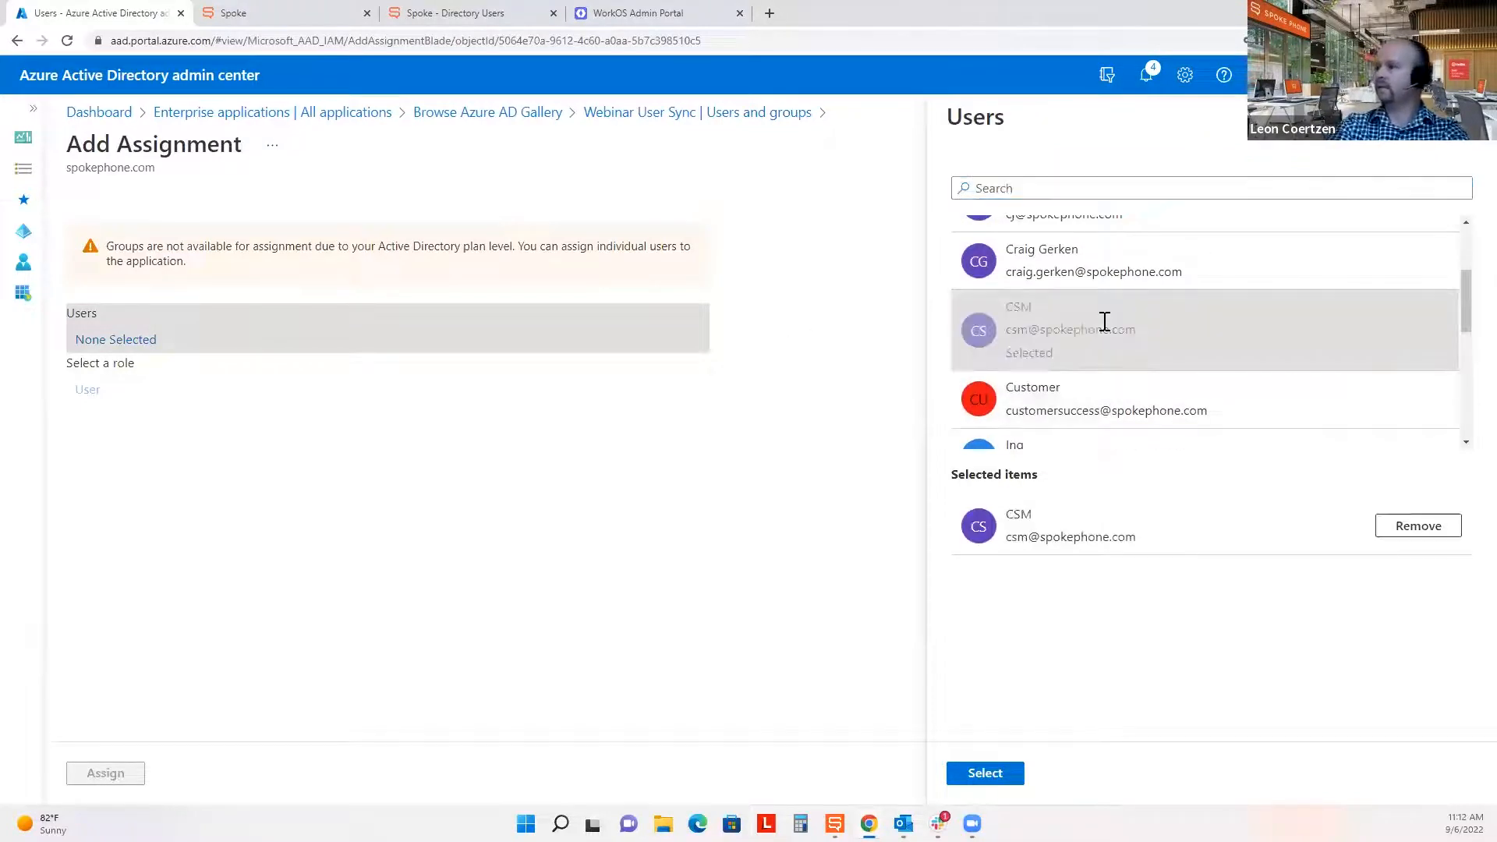
left_click(972, 780)
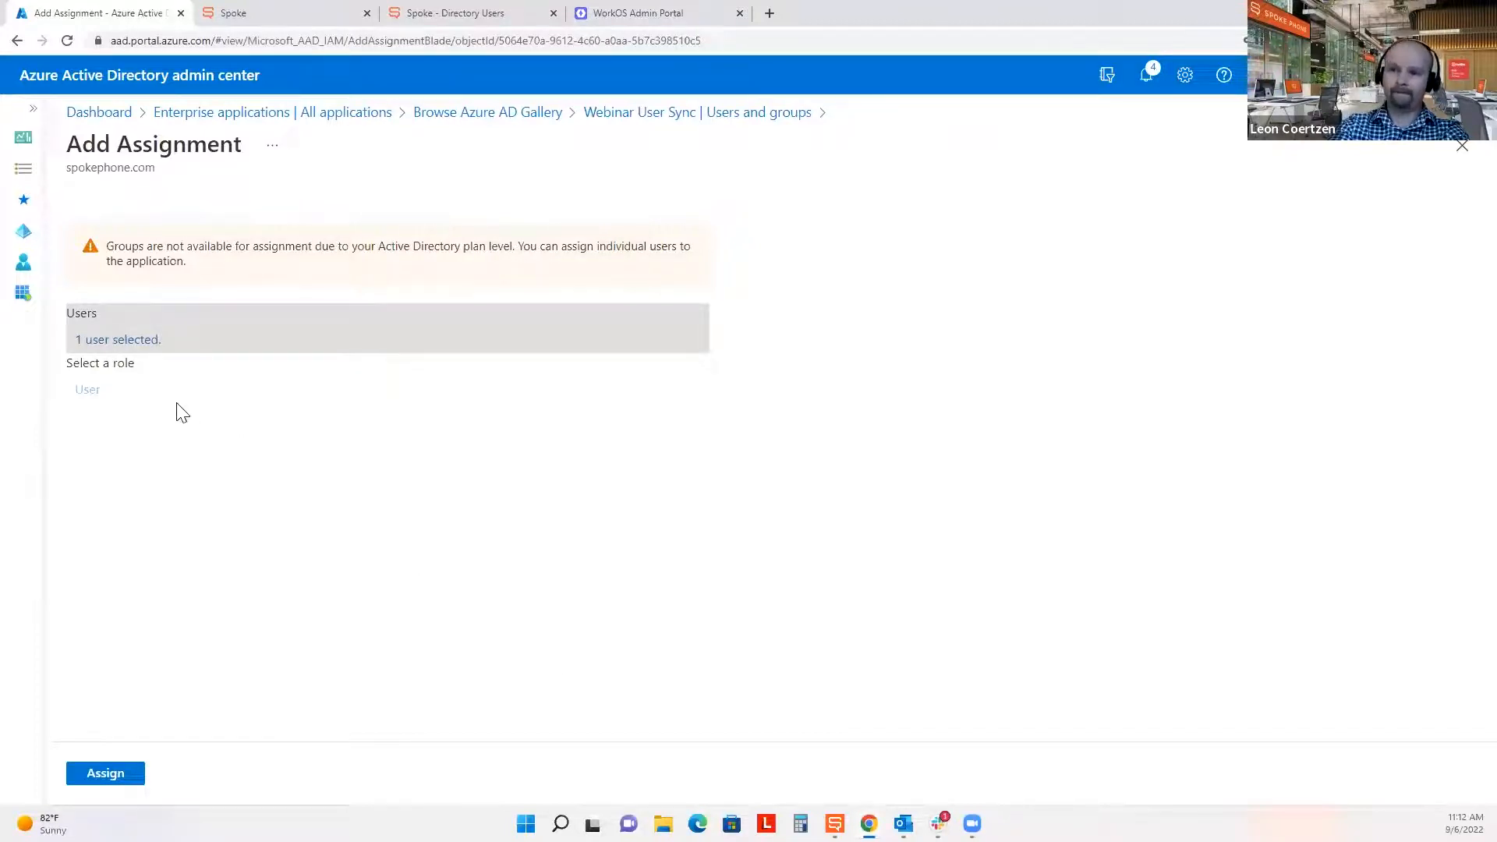
Add the Customer user too and assign both users to the application.
left_click(148, 347)
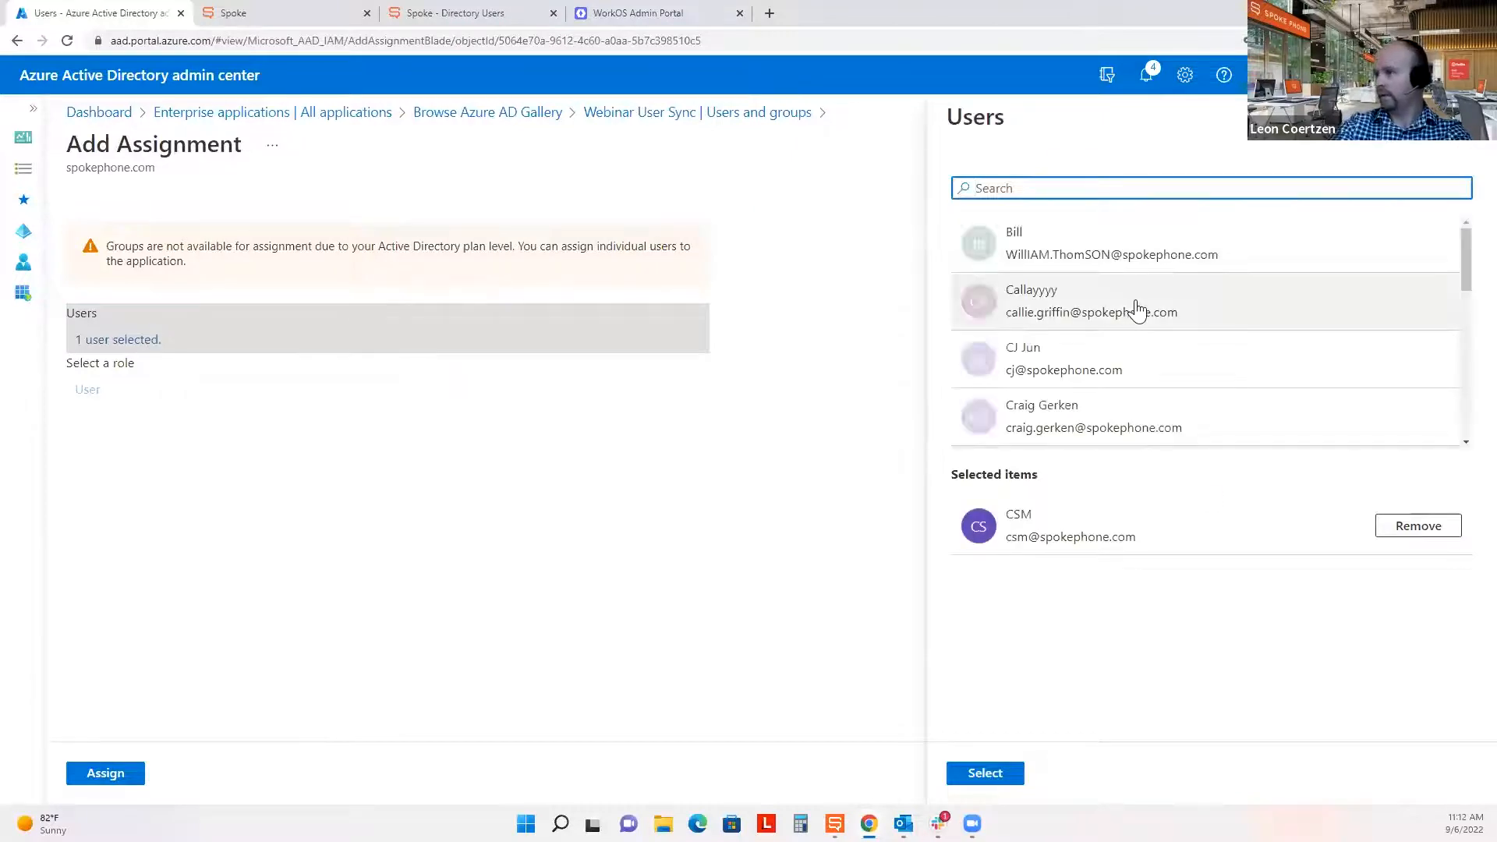
scroll(1138, 309, "down", 3)
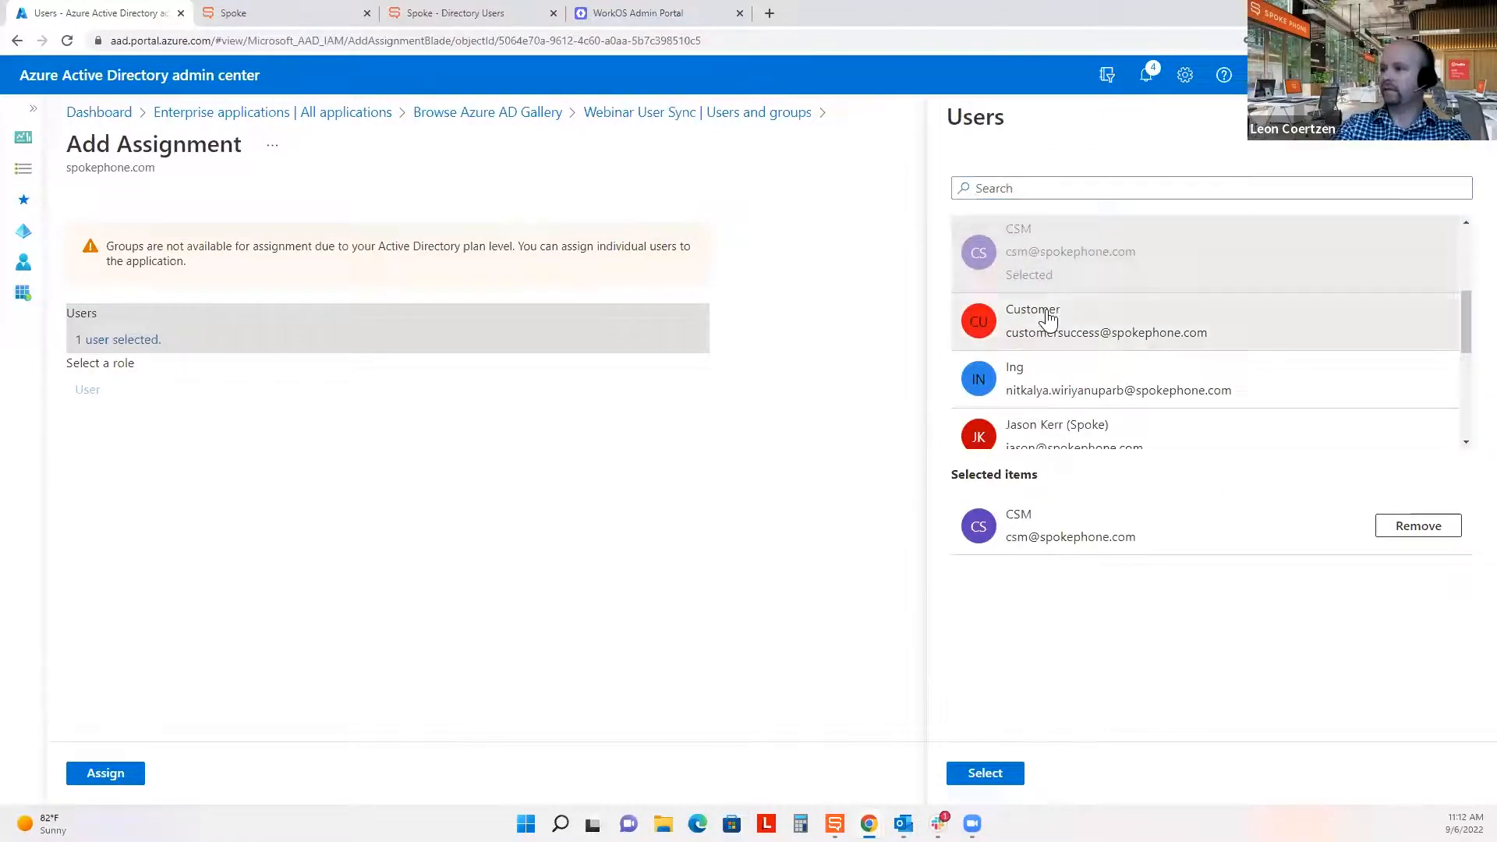
left_click(1048, 320)
left_click(983, 776)
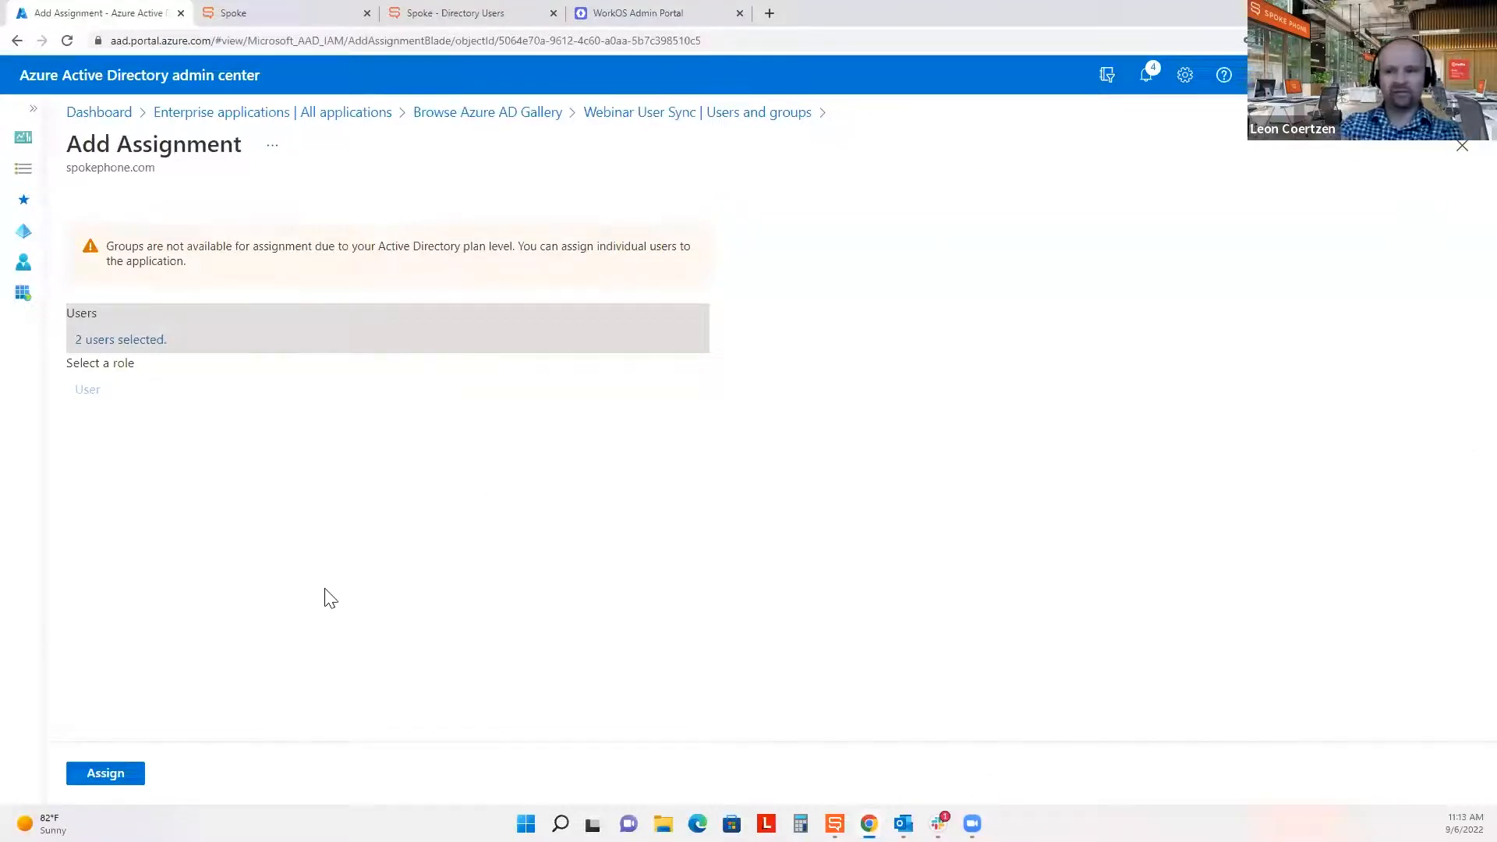
left_click(129, 782)
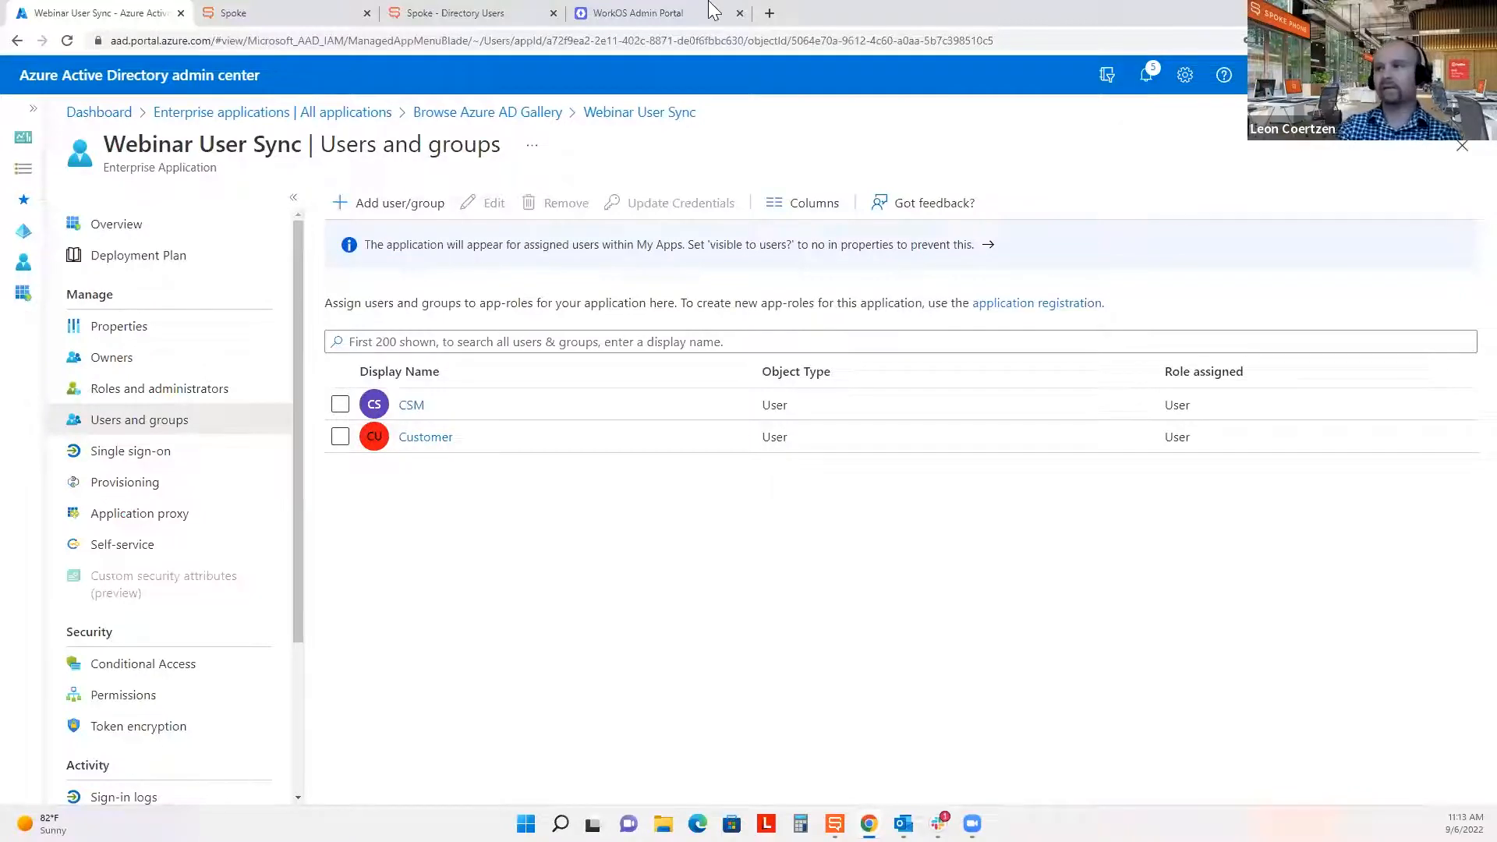
left_click(684, 12)
Advance the WorkOS guide to the Confirmation step showing Directory Sync Configuration Complete.
scroll(925, 529, "down", 1)
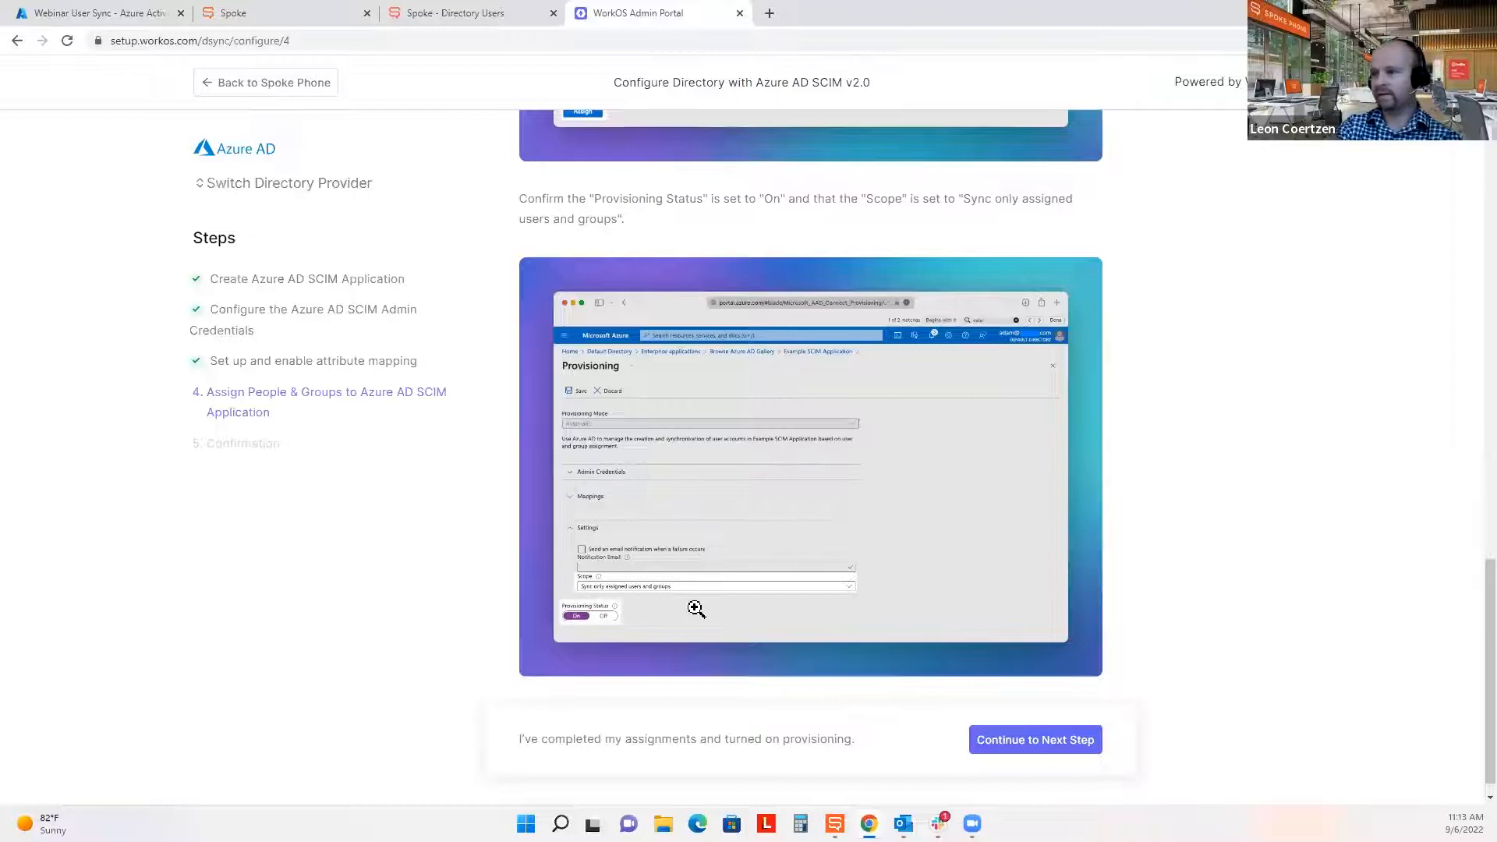
left_click(1089, 744)
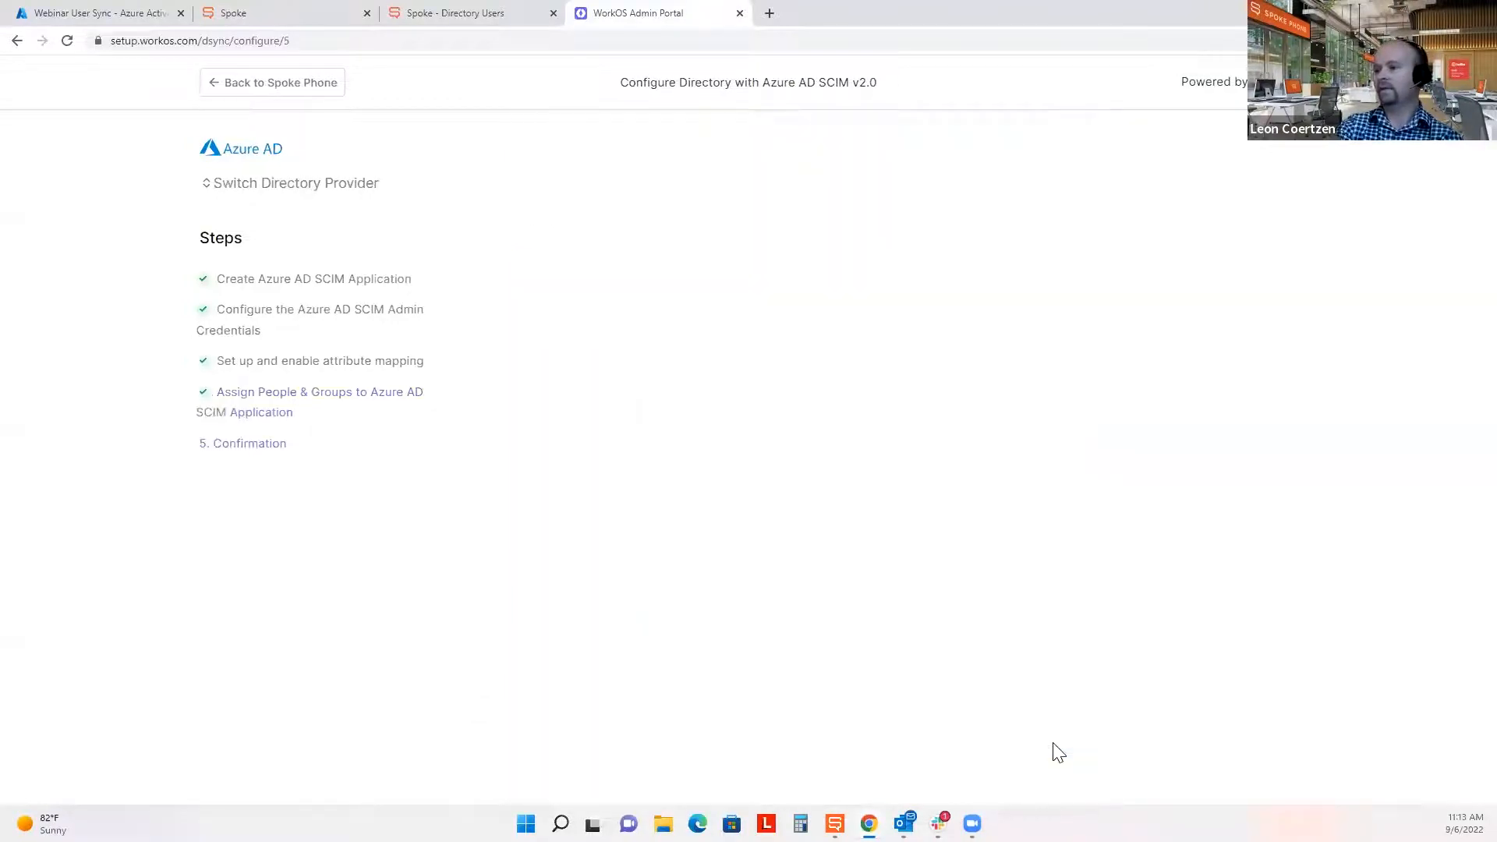
left_click(41, 10)
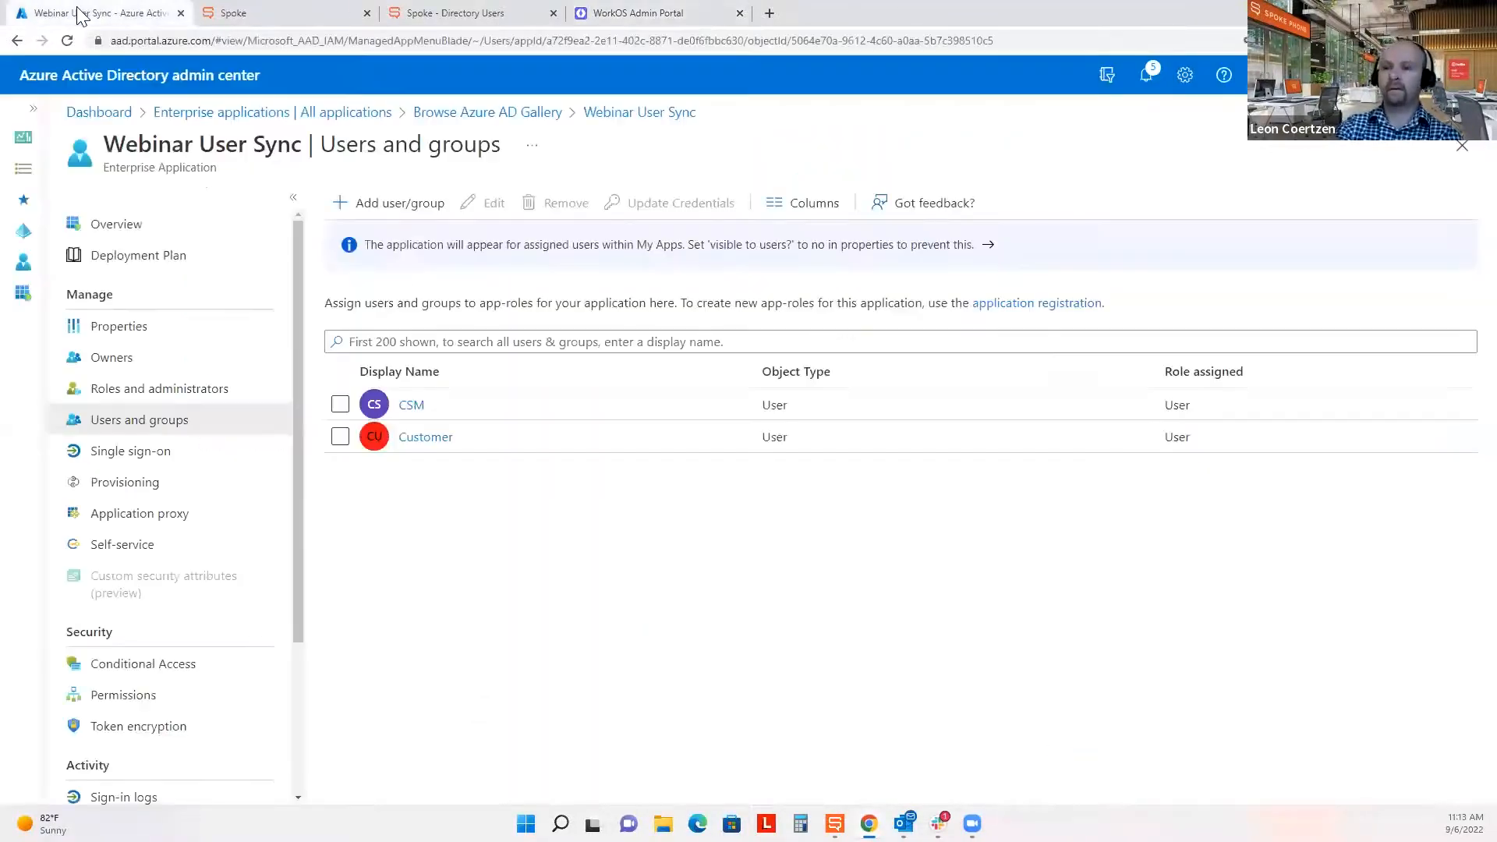
Start provisioning from the app's Provisioning page and dismiss the notification.
left_click(111, 485)
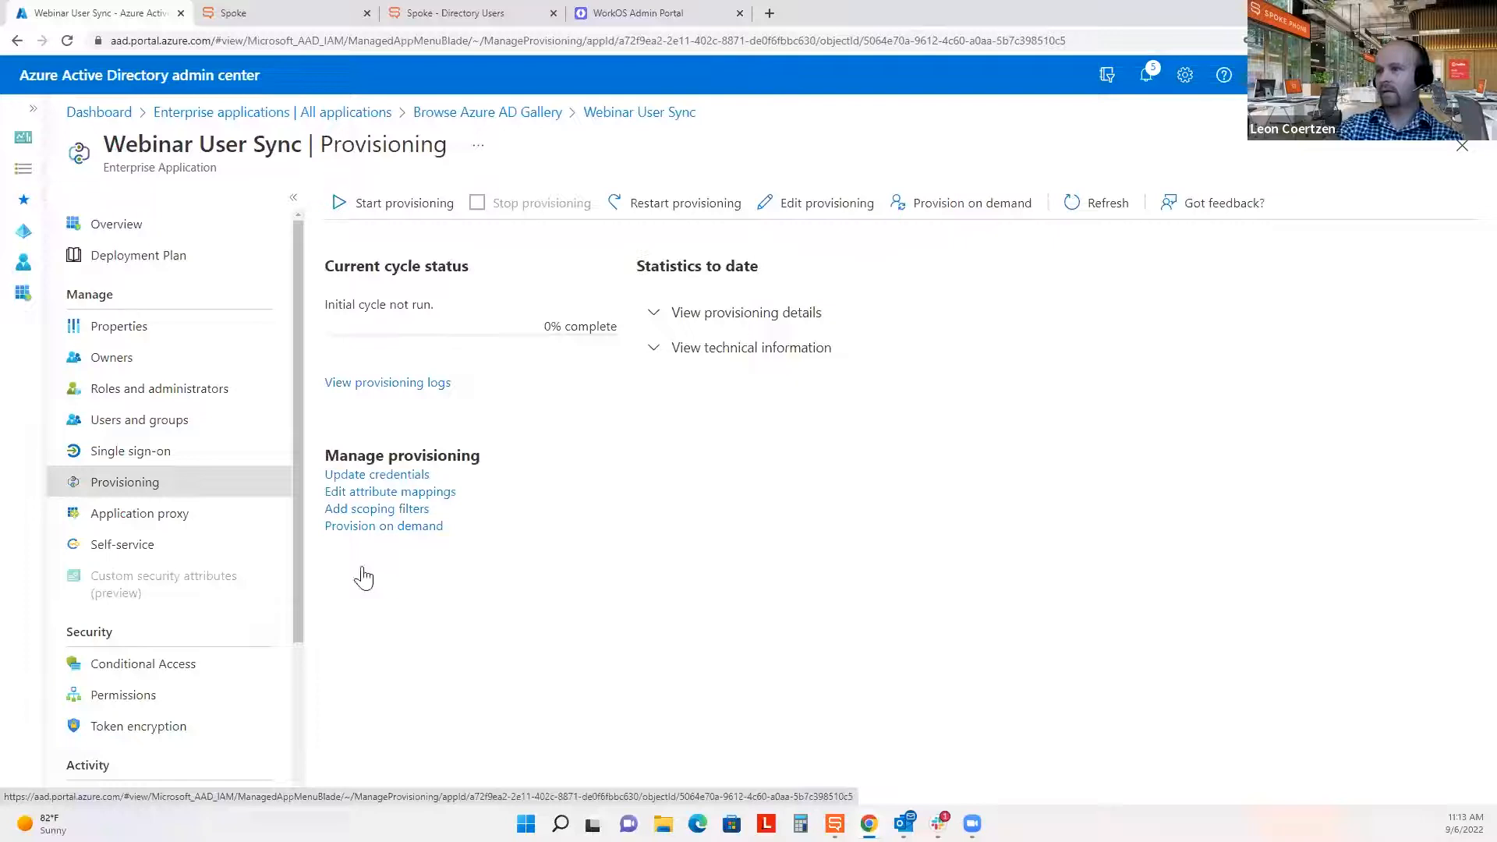
left_click(431, 204)
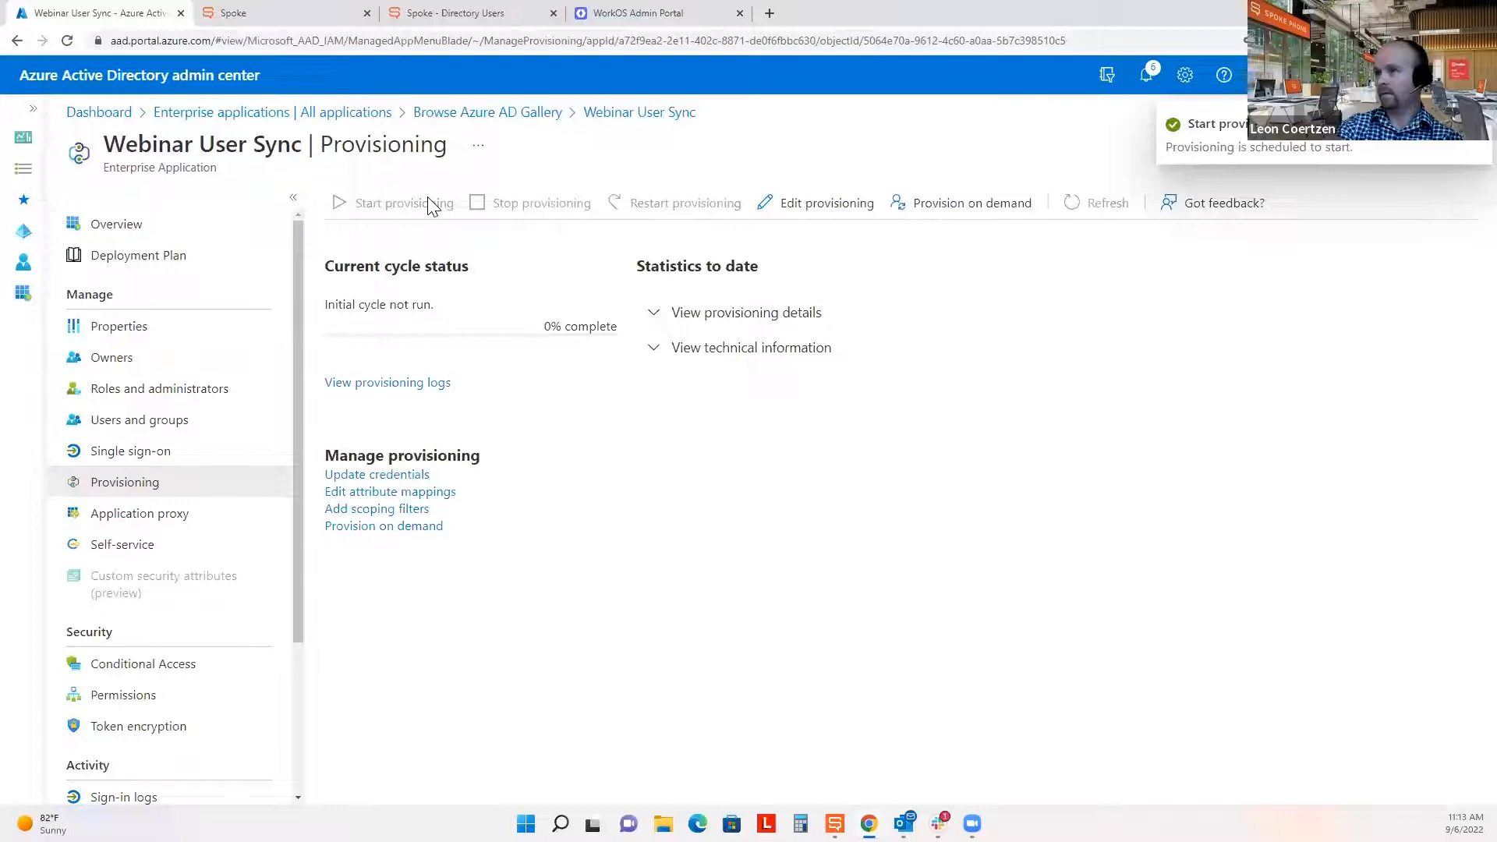
left_click(1466, 144)
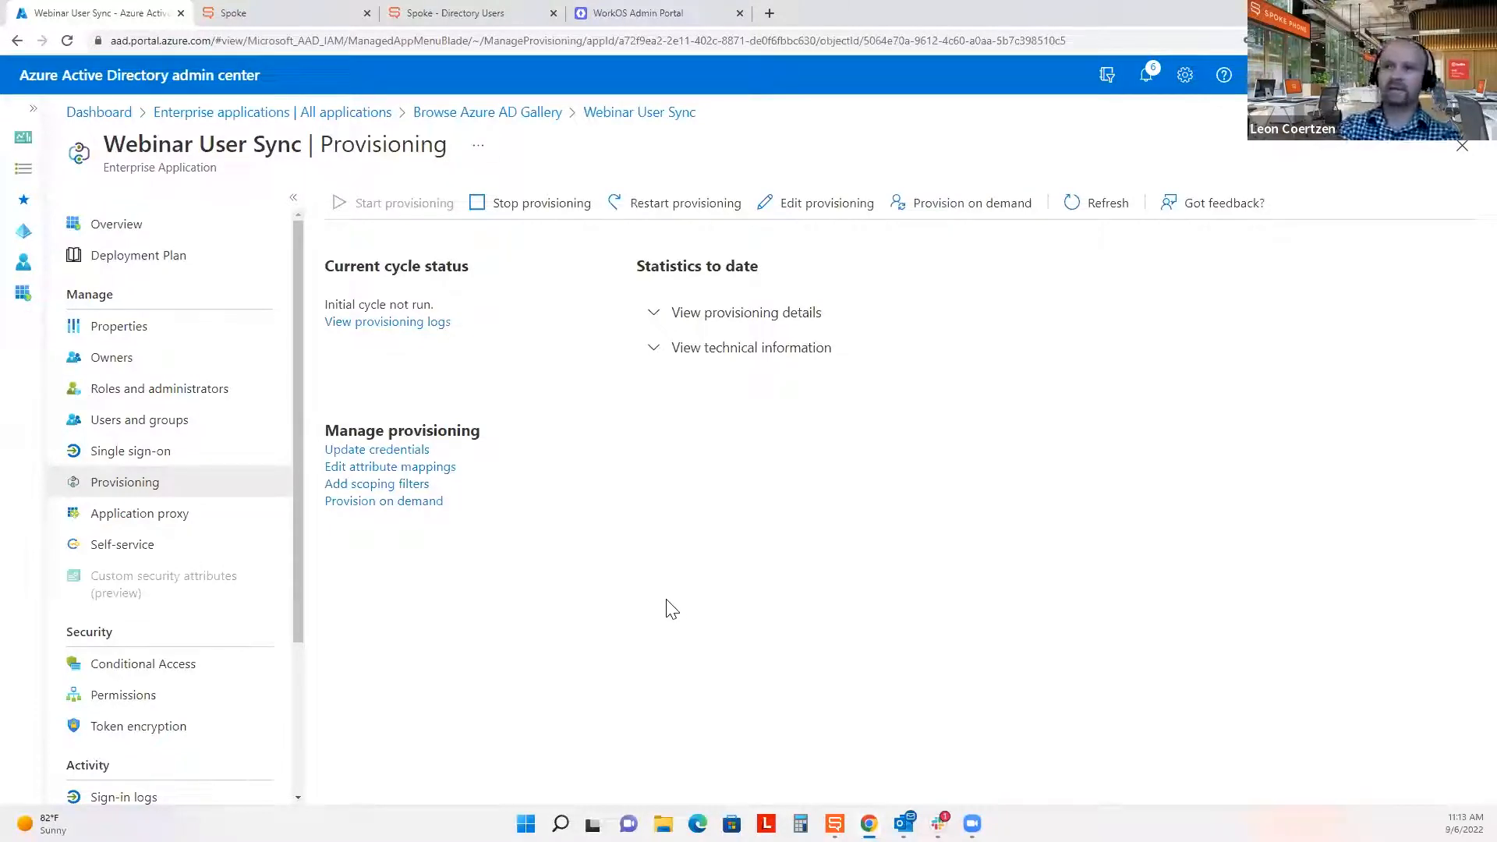
left_click(694, 10)
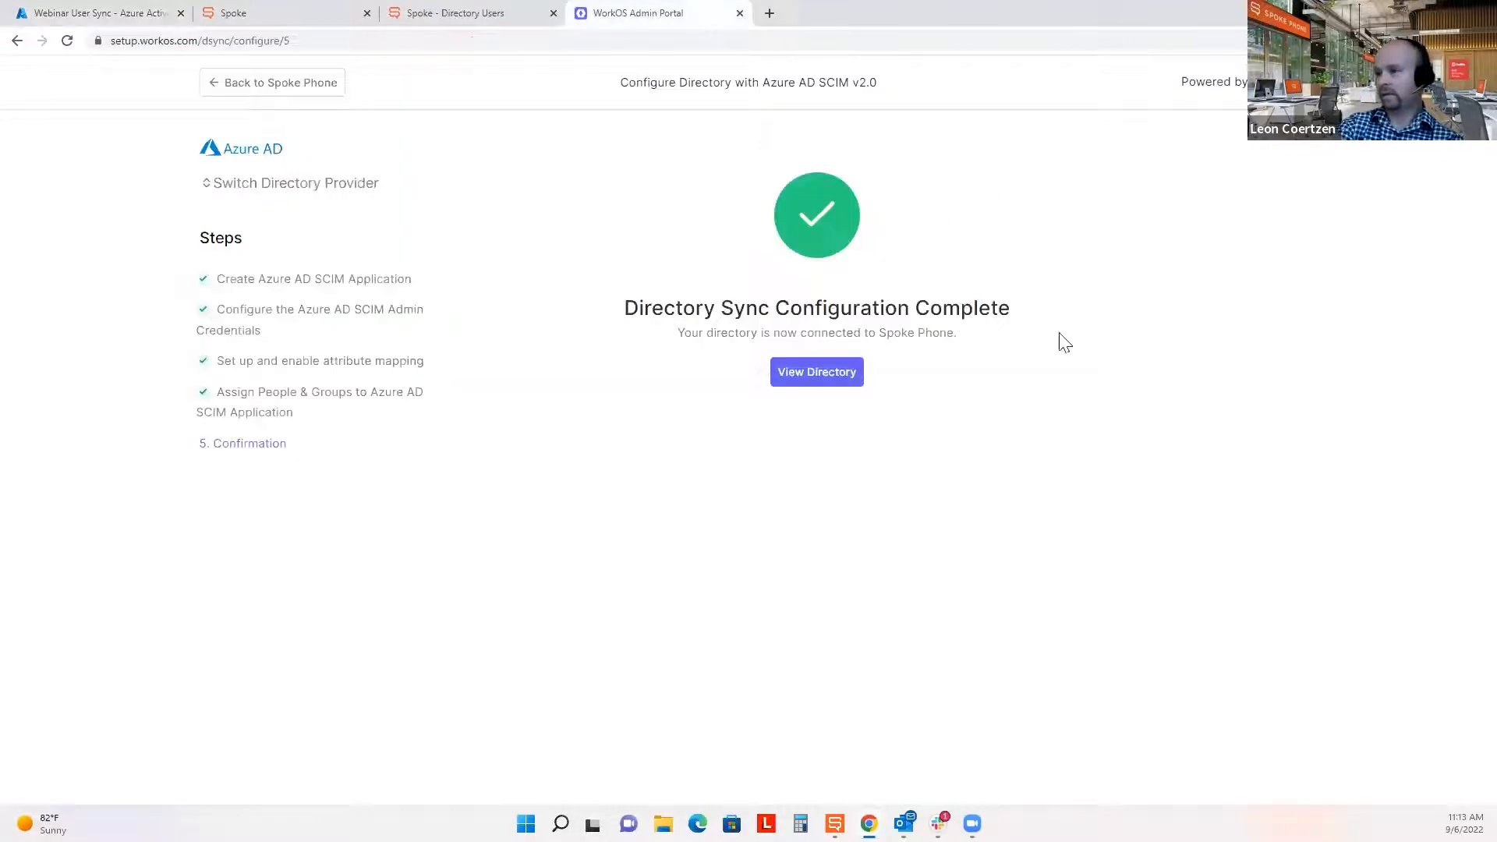
View the directory's two synced users, then close the WorkOS Admin Portal.
left_click(828, 380)
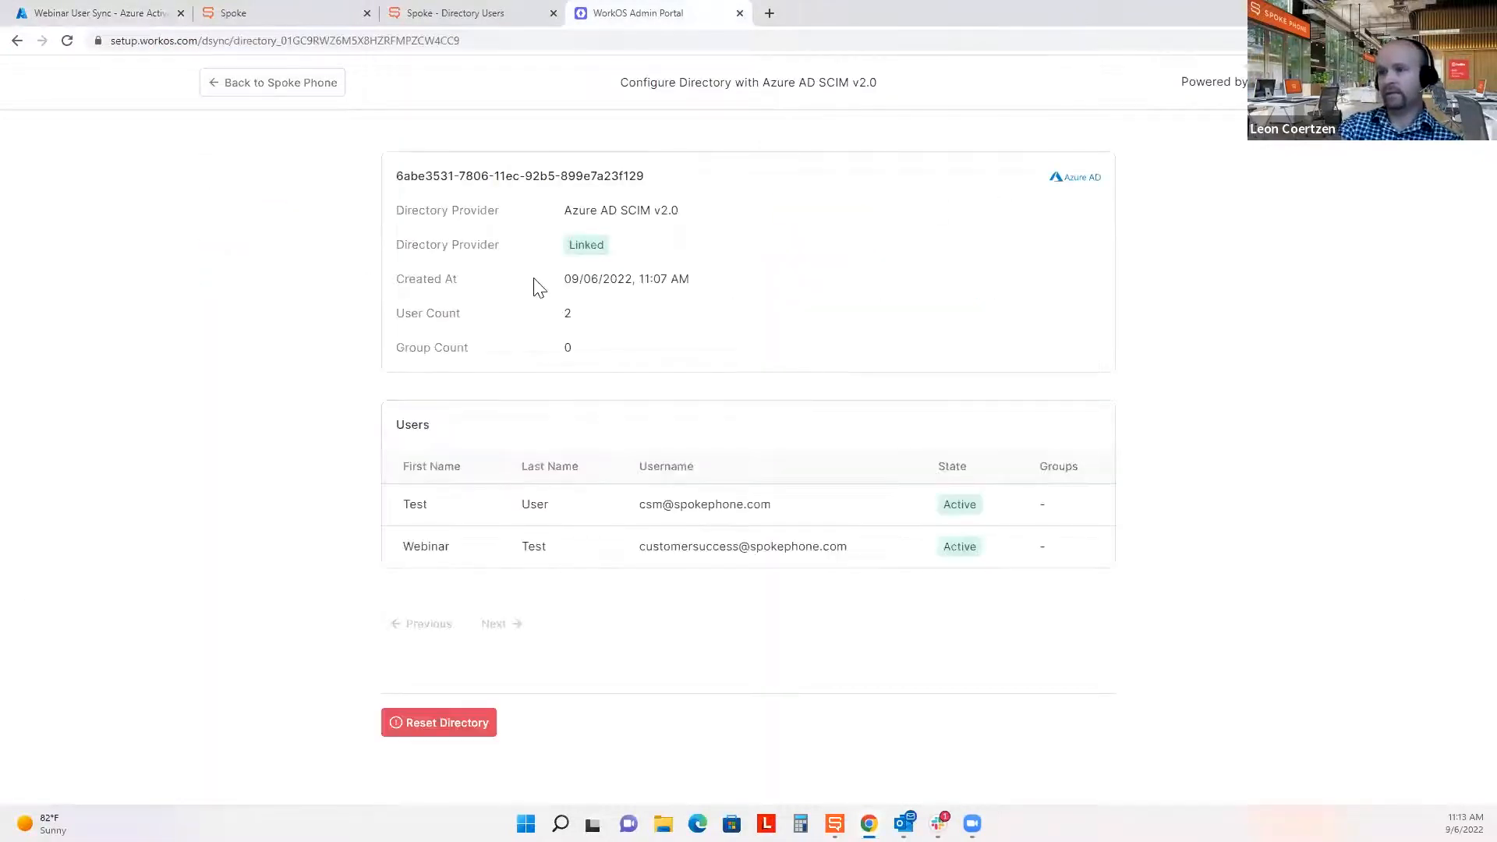
left_click(739, 14)
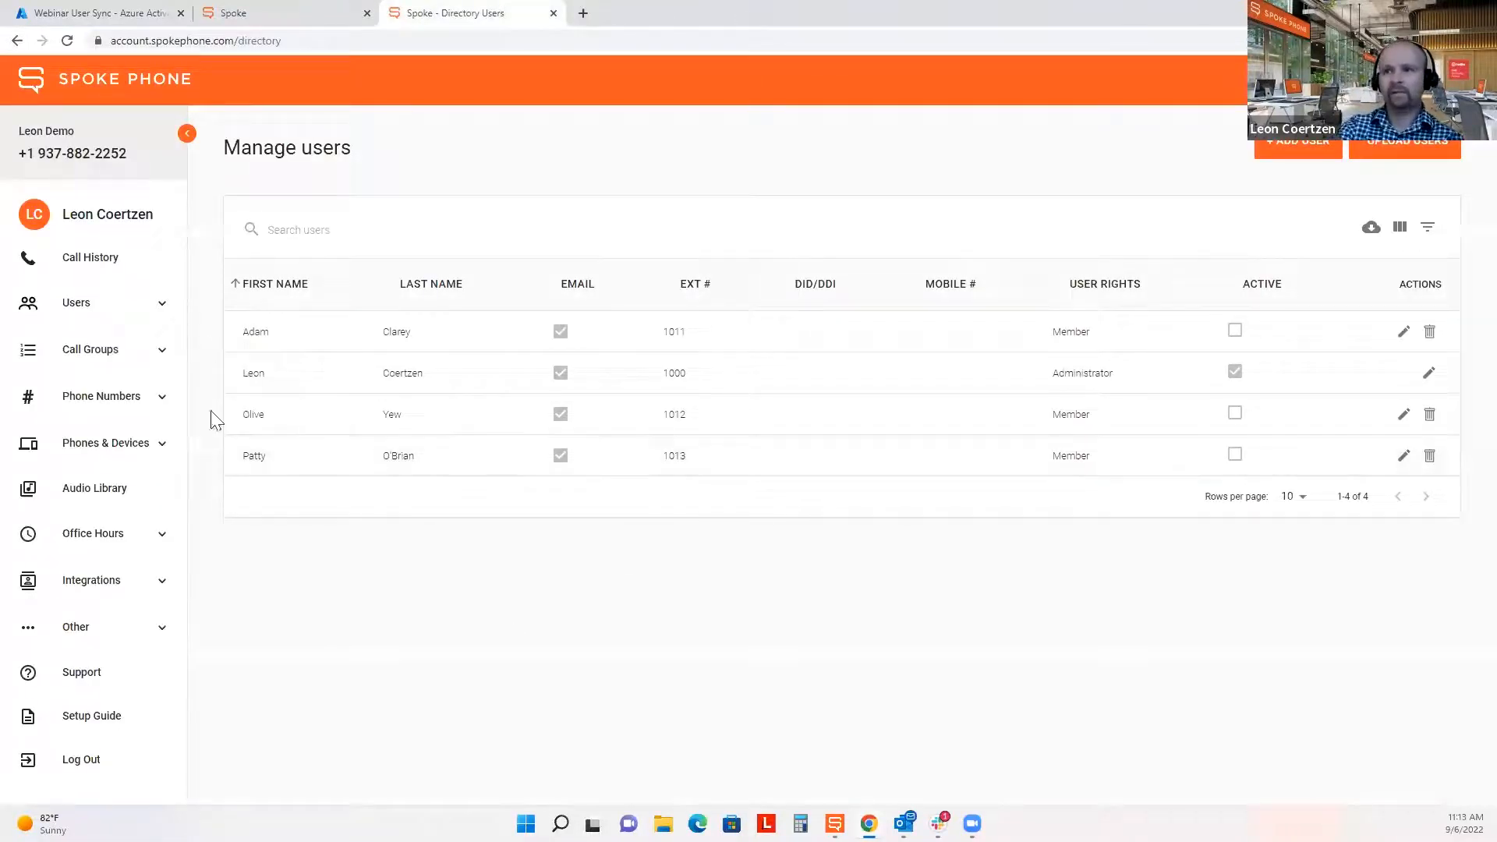
Reload the Spoke user list and point out the newly synced Test User row.
left_click(67, 40)
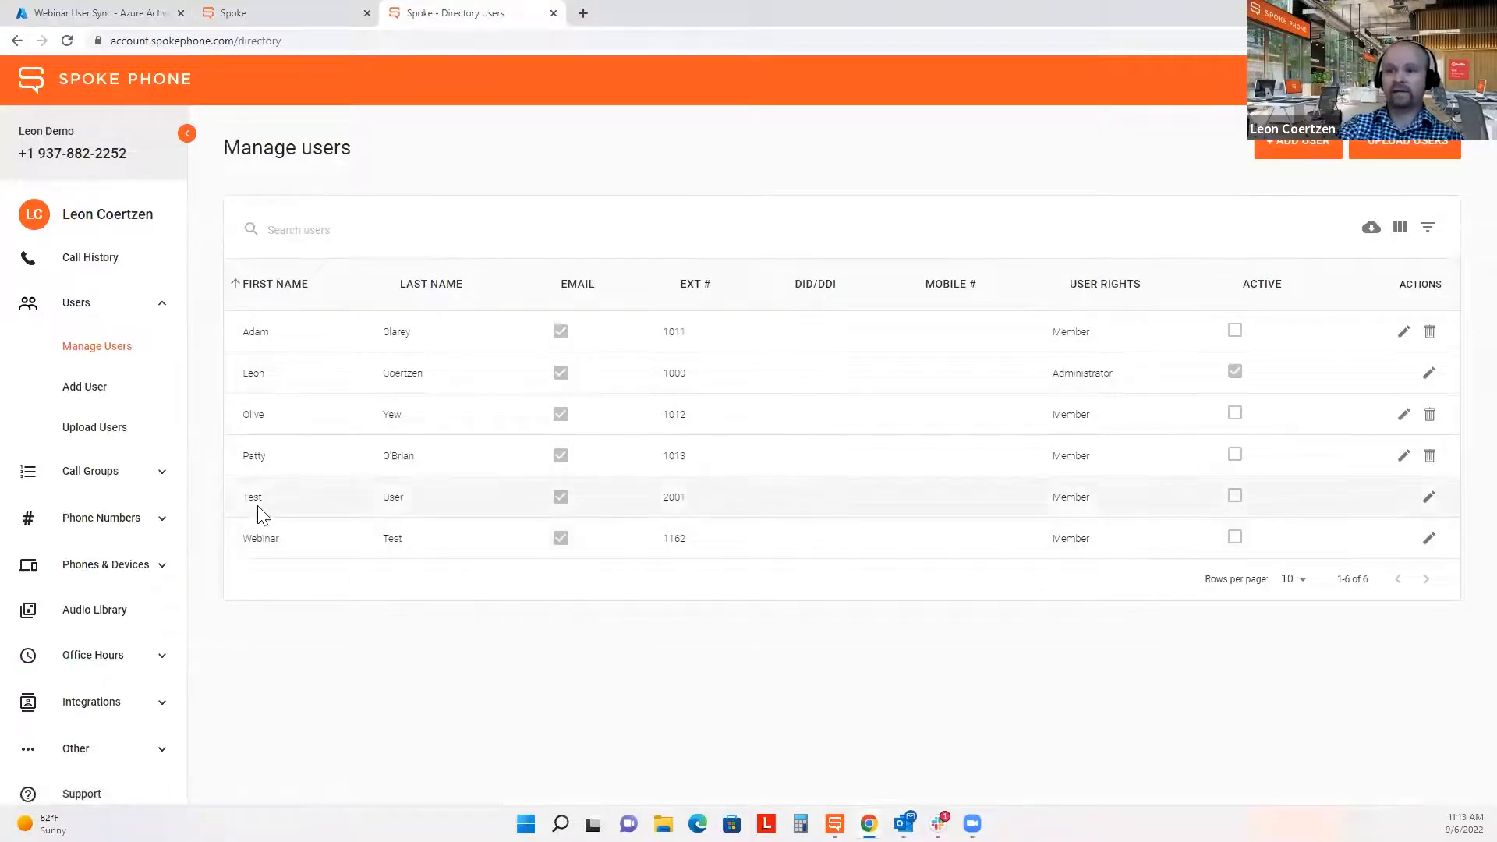
left_click_drag(240, 501, 1443, 541)
left_click(544, 699)
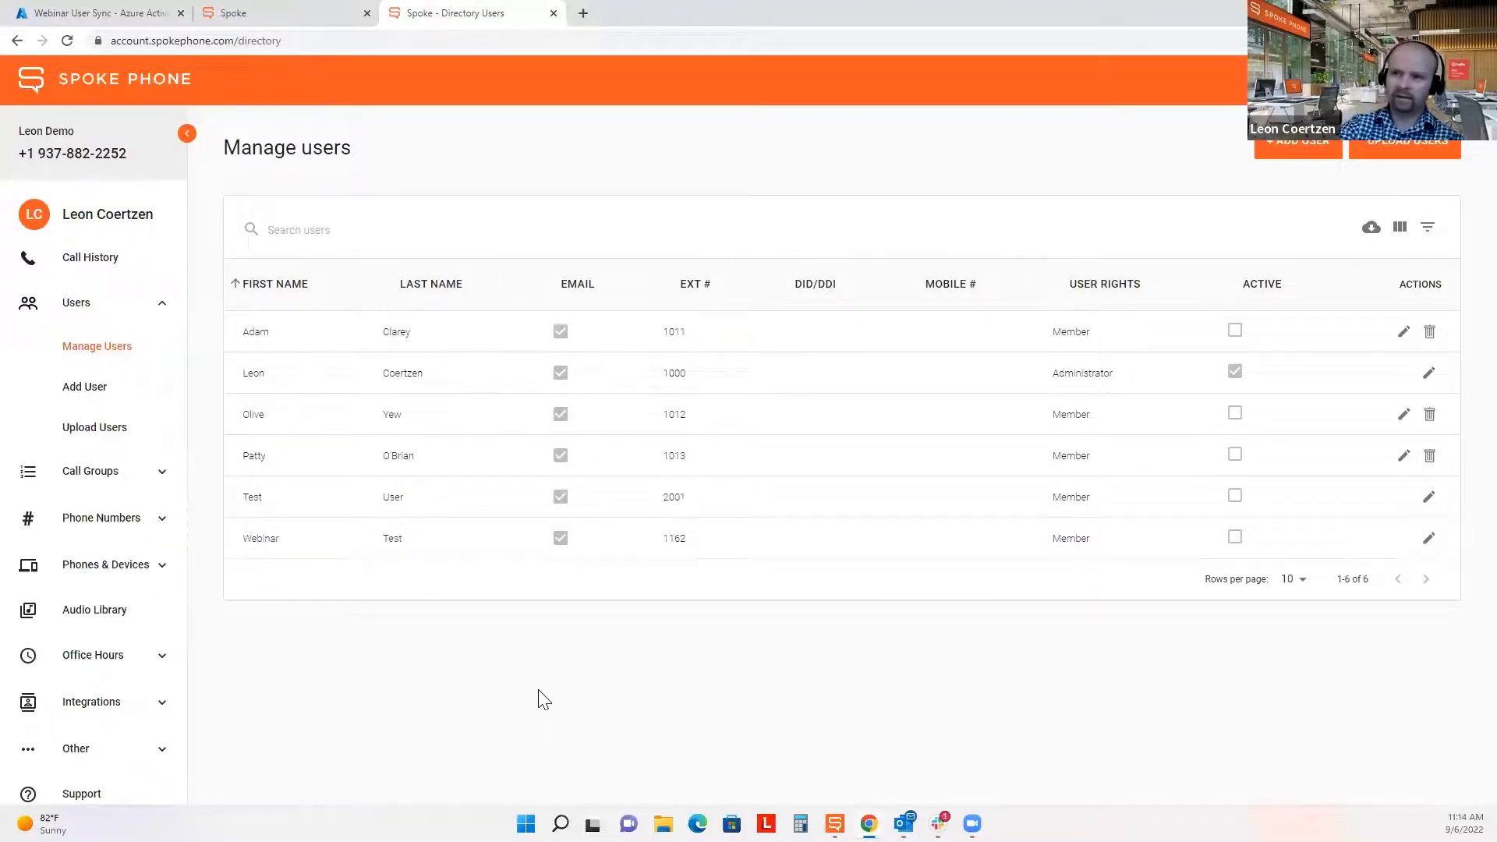
double_click(251, 498)
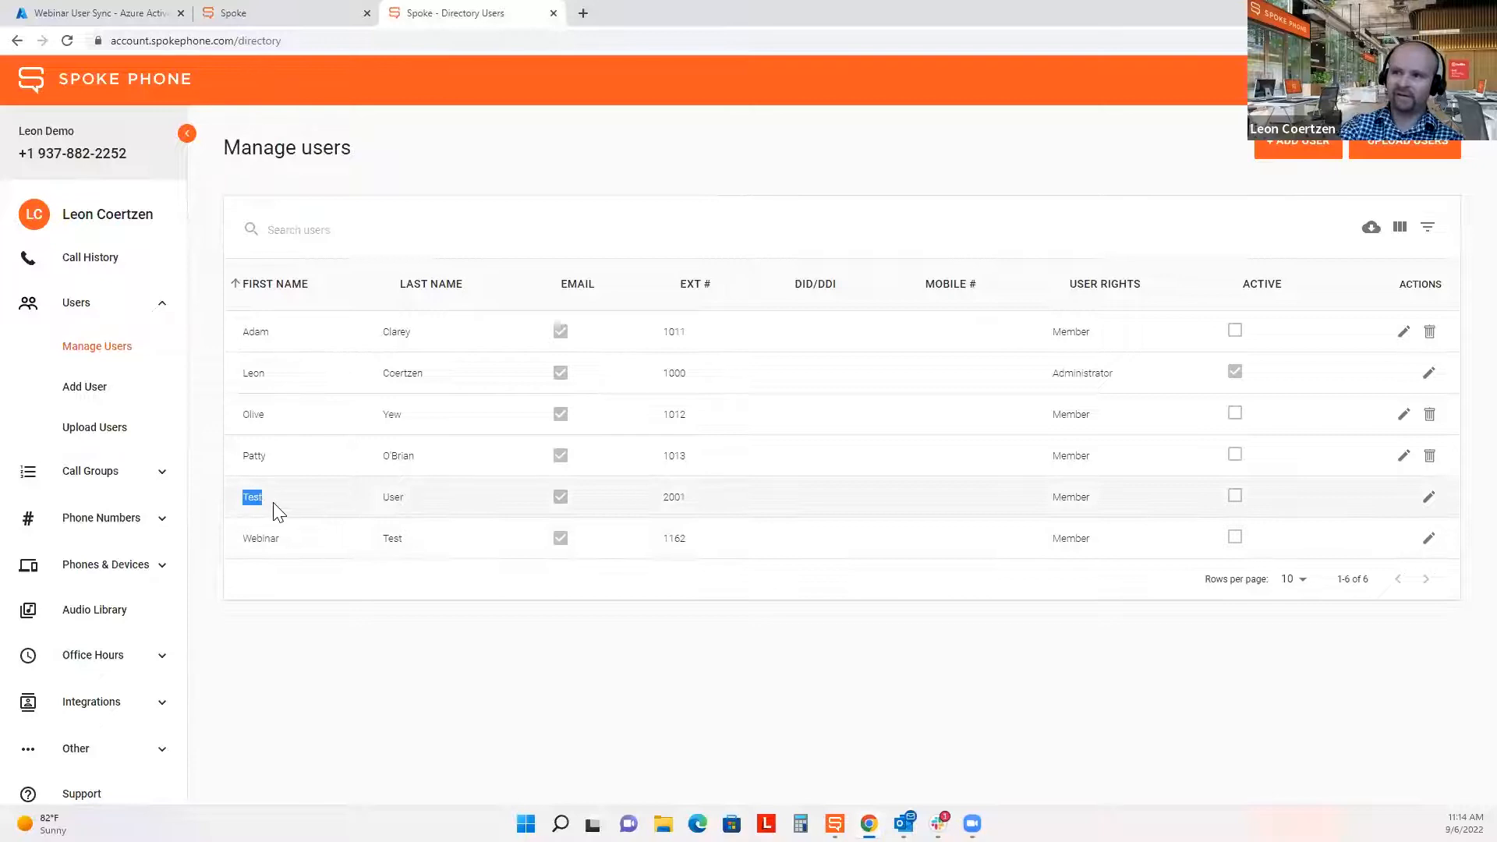
double_click(400, 497)
left_click(457, 652)
Highlight the Webinar Test user's name and open its profile for editing.
double_click(247, 539)
double_click(393, 538)
left_click(405, 652)
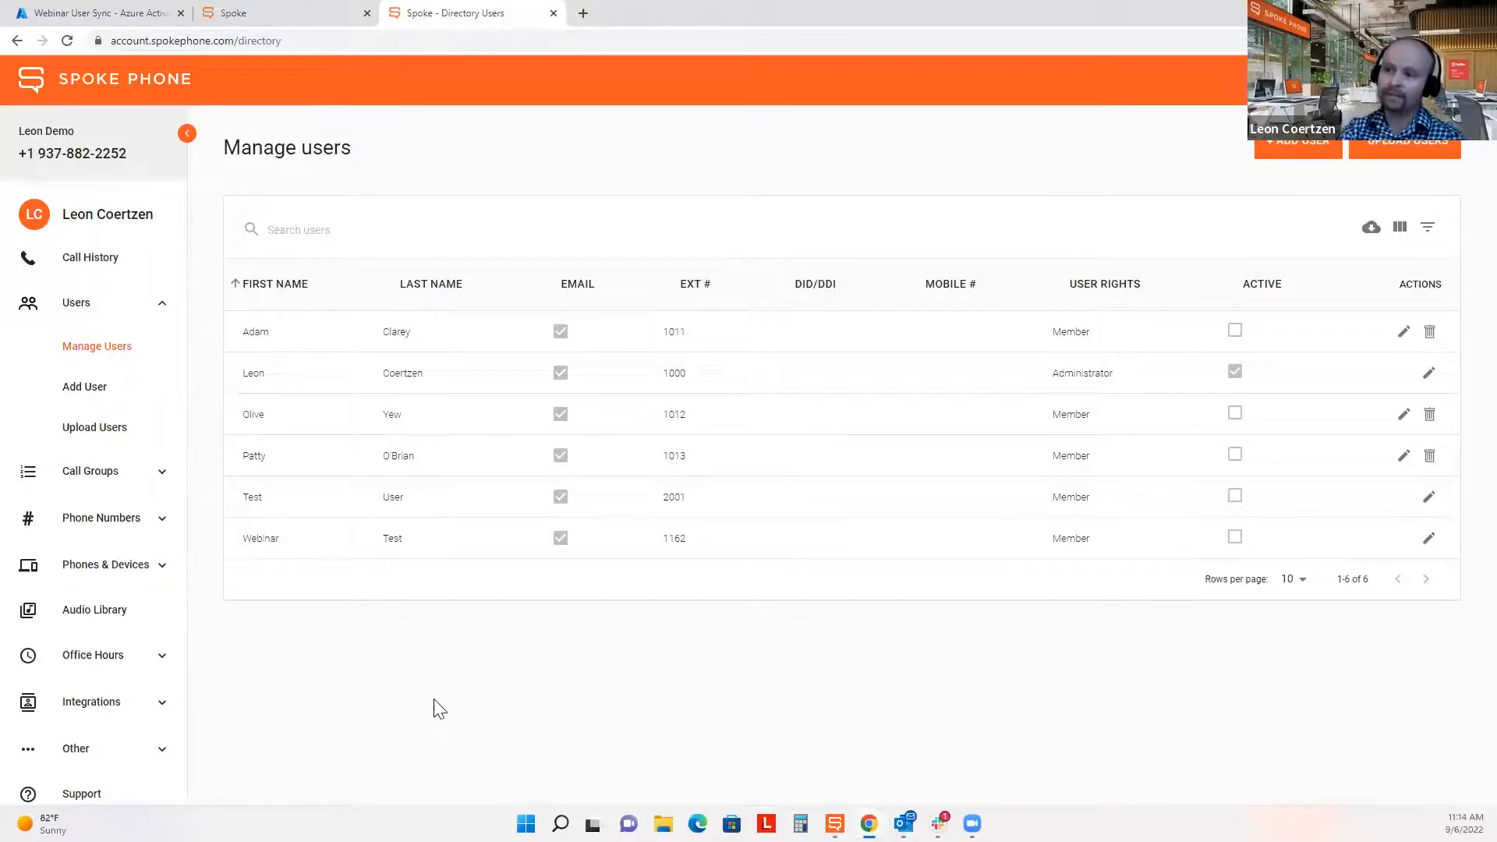
left_click_drag(243, 540, 442, 548)
left_click(446, 632)
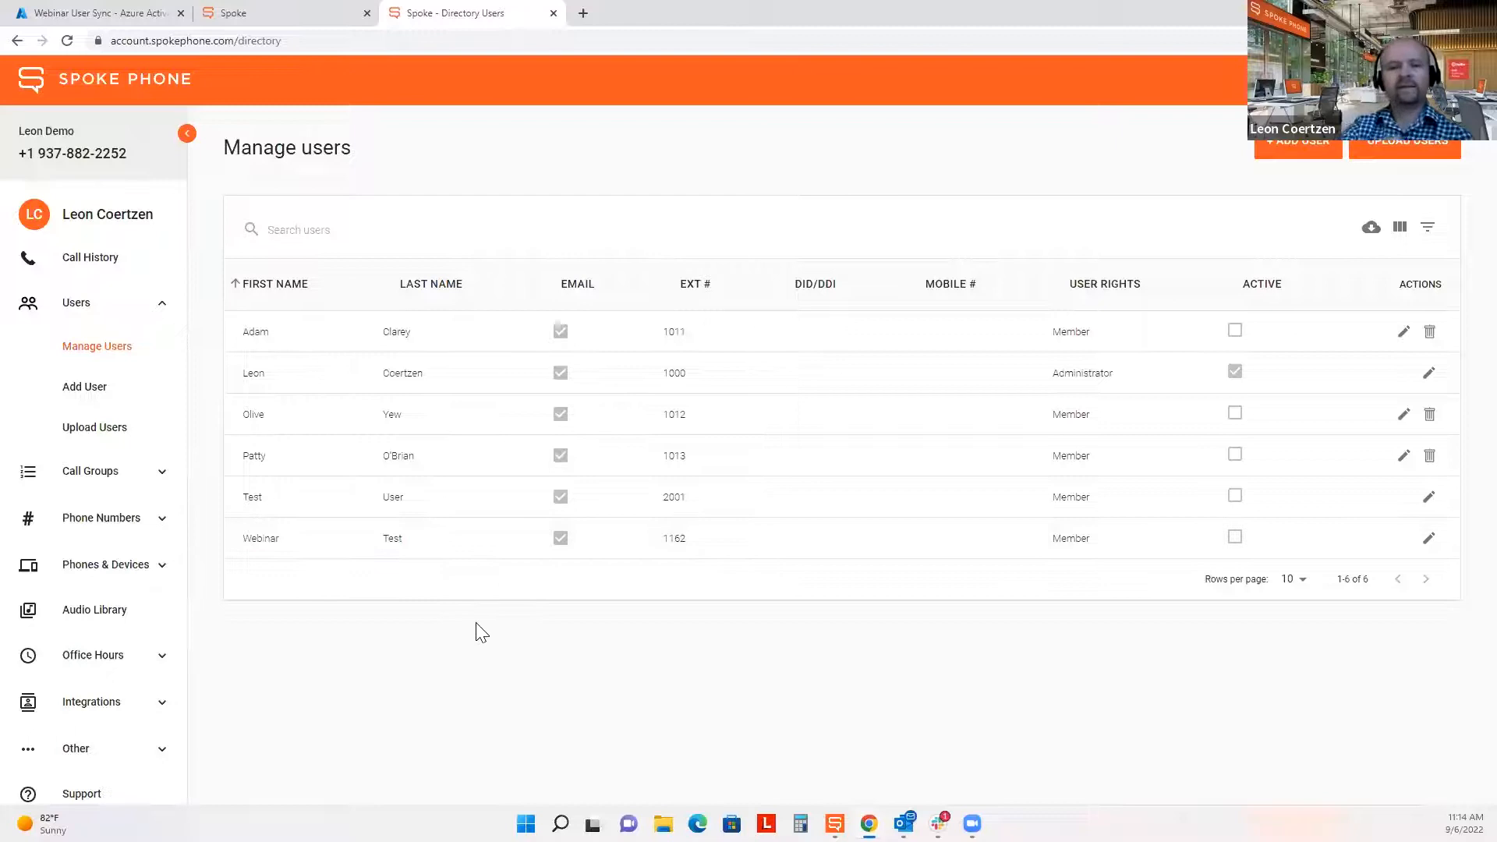
left_click(1431, 544)
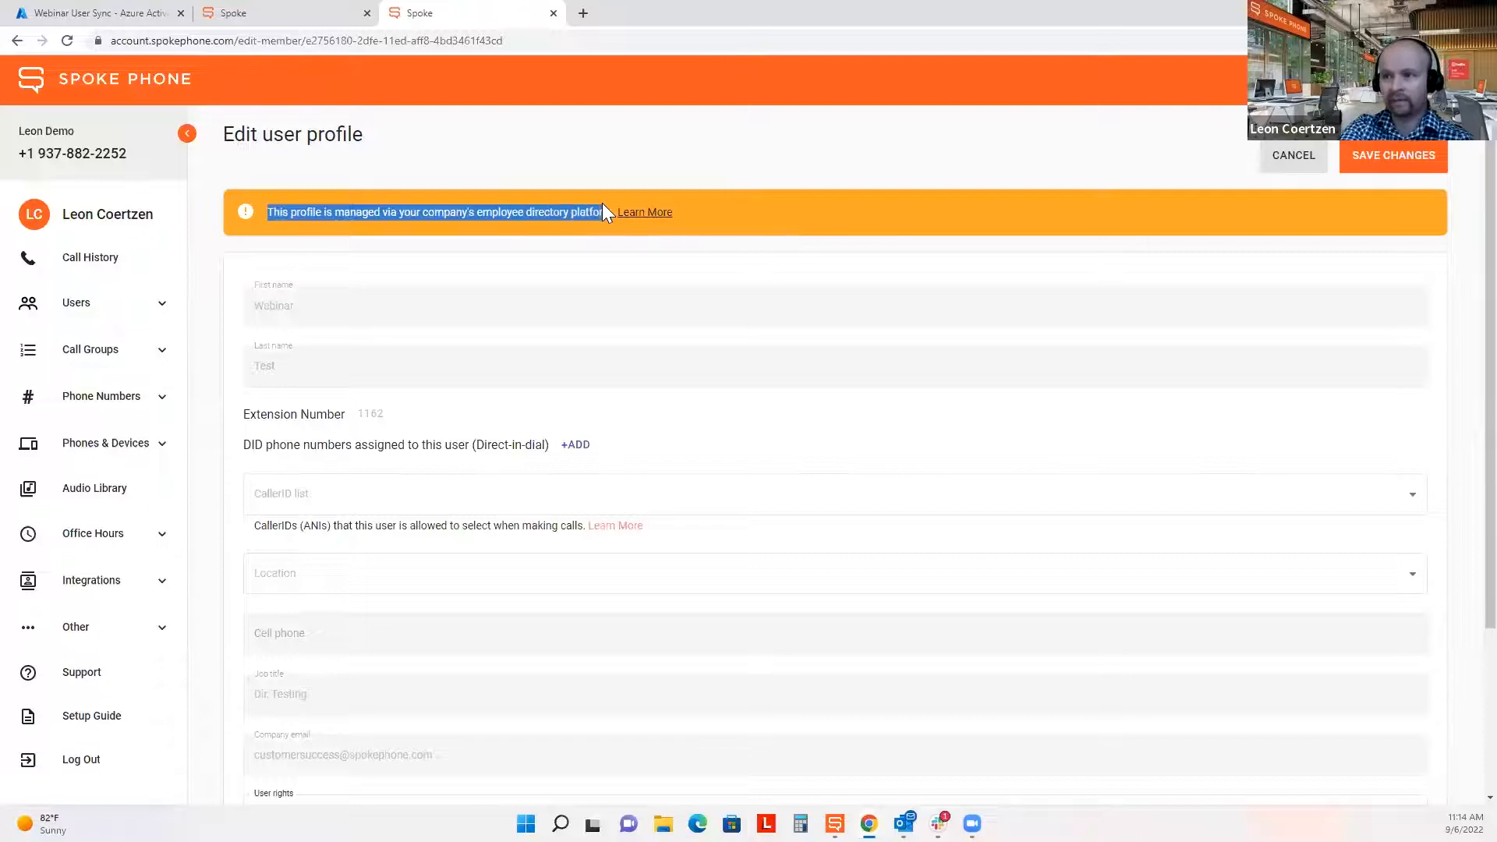
Review Webinar Test's directory-synced profile, keeping User rights as Member, then return to Azure AD.
left_click(759, 269)
scroll(901, 468, "down", 3)
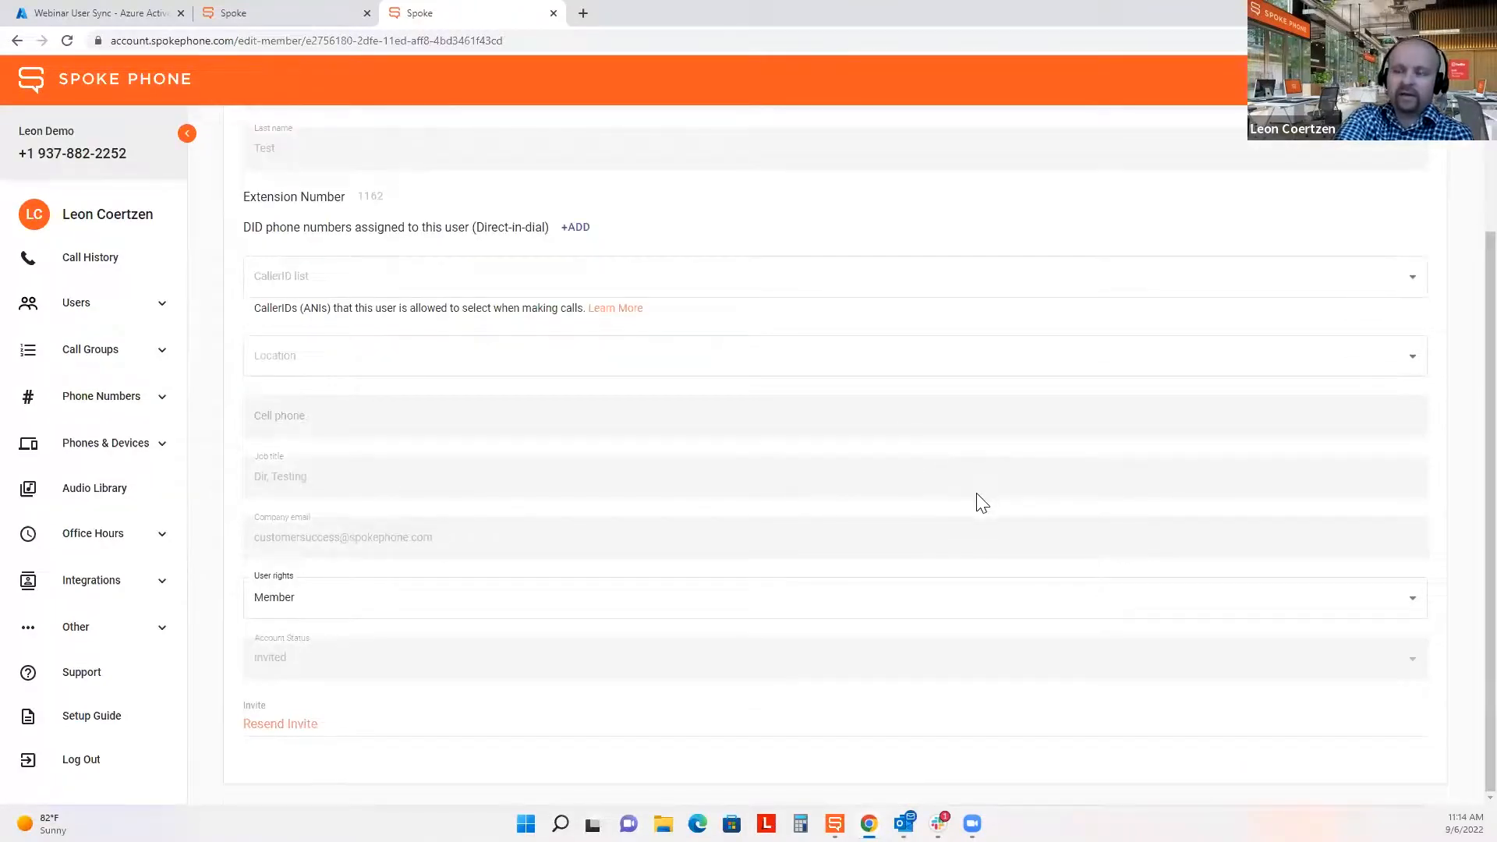
left_click(555, 607)
left_click(719, 598)
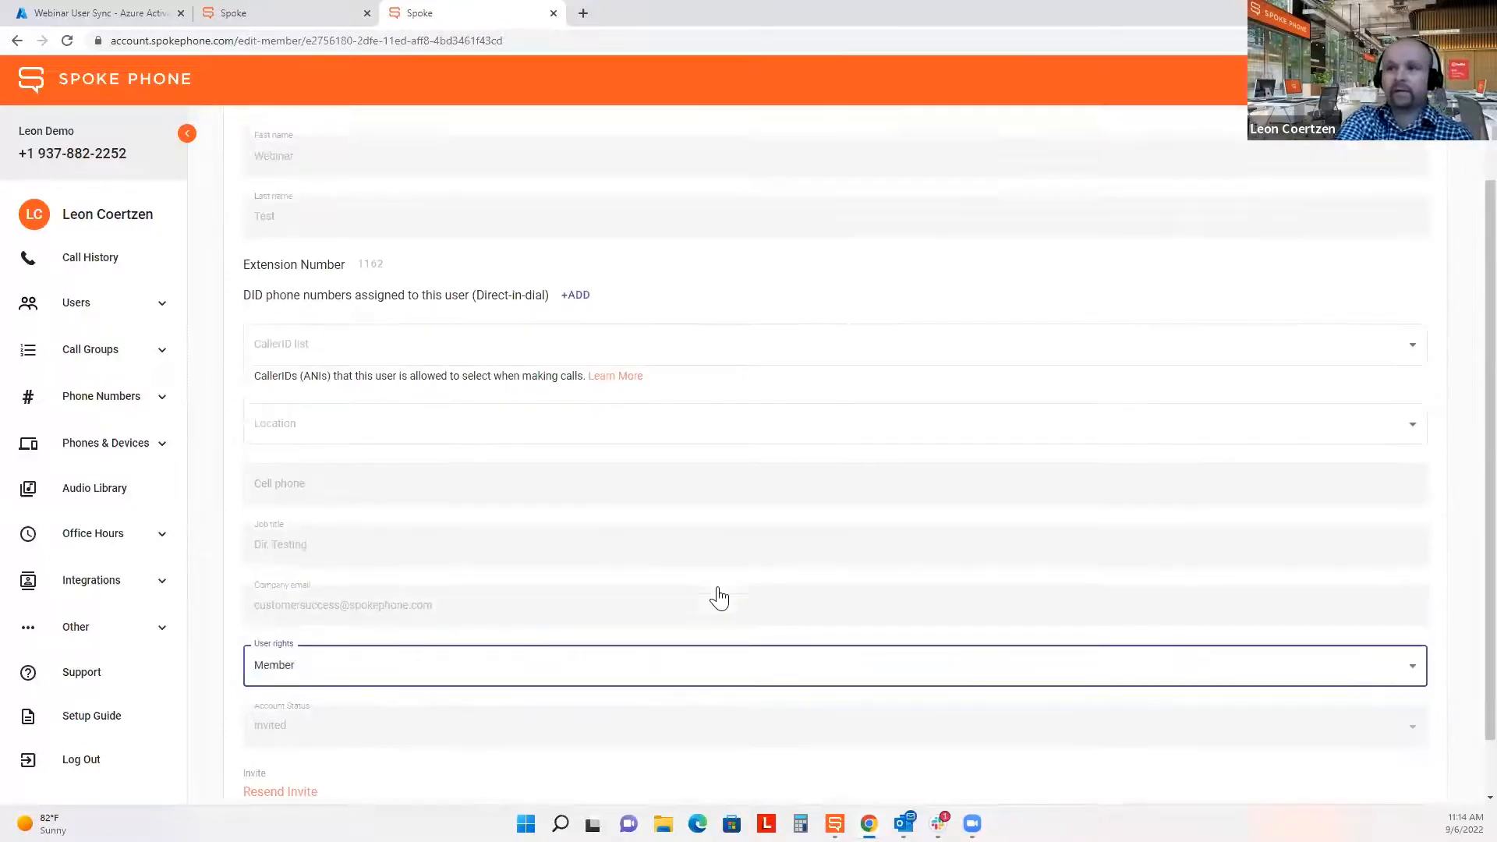
scroll(719, 598, "up", 2)
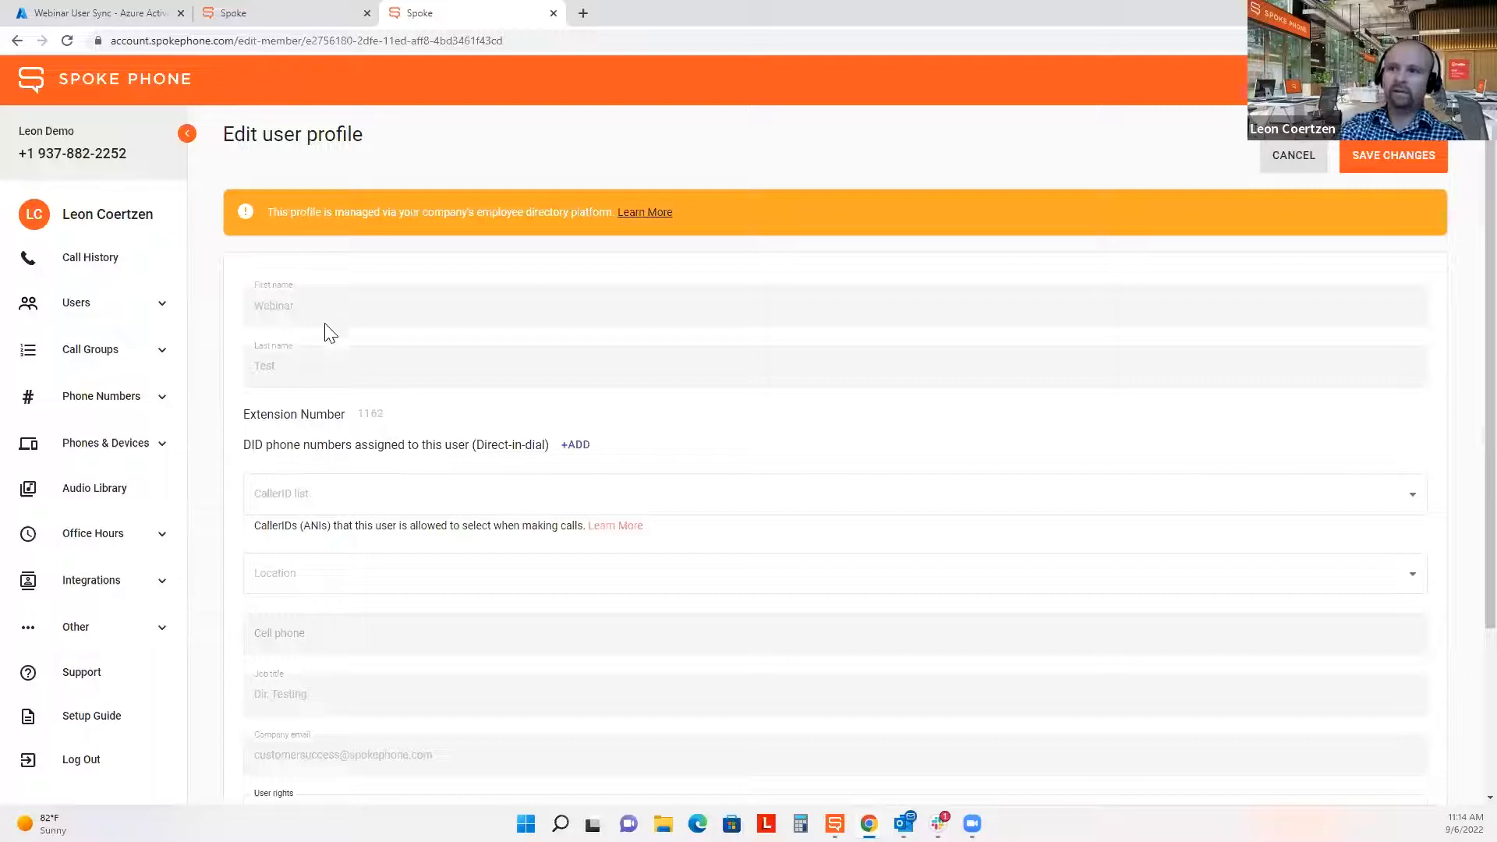
left_click_drag(319, 315, 241, 319)
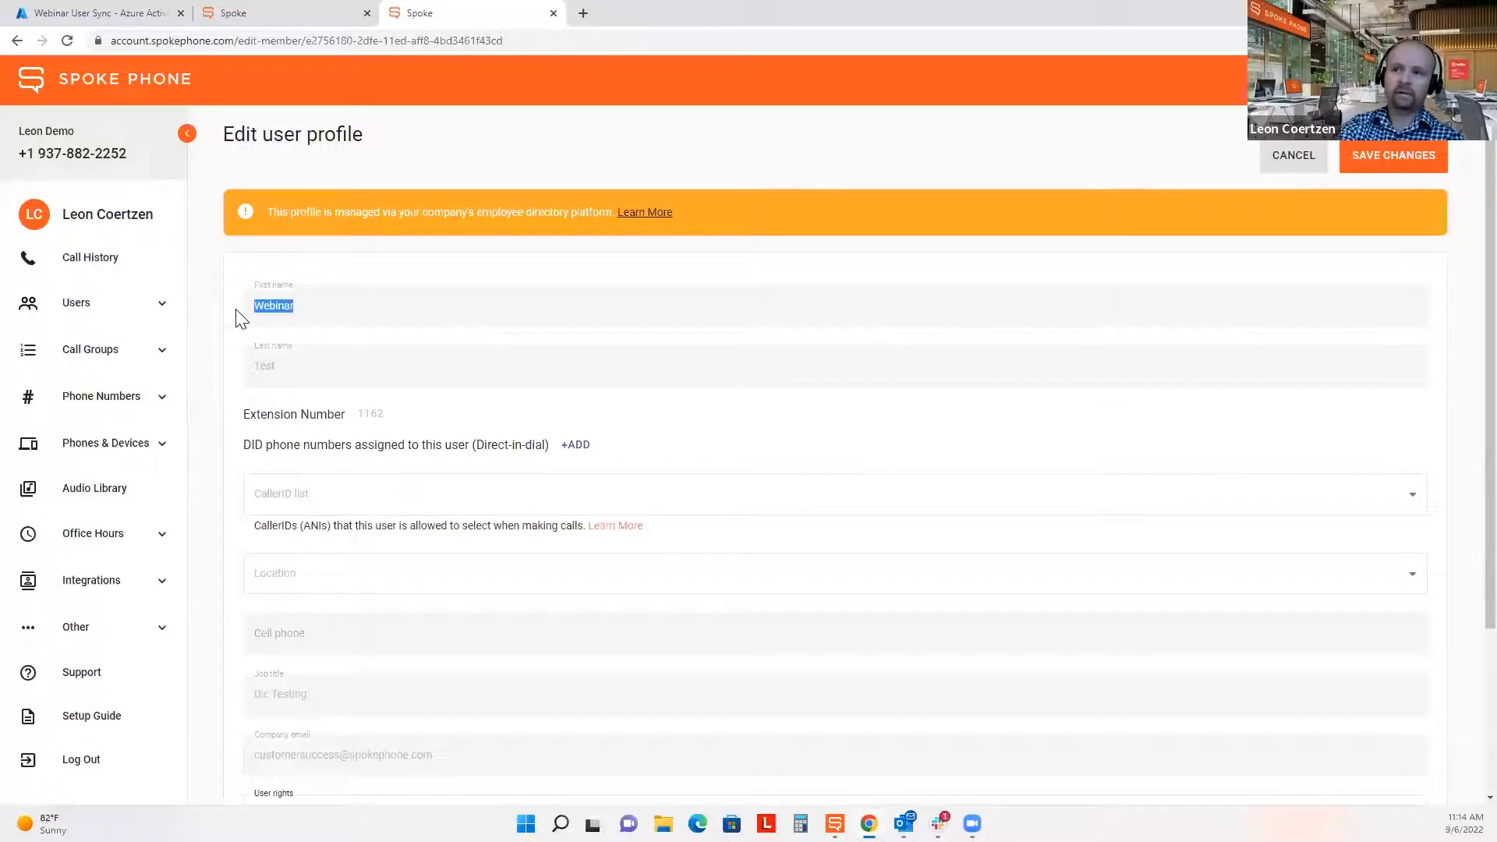
left_click_drag(260, 372, 323, 383)
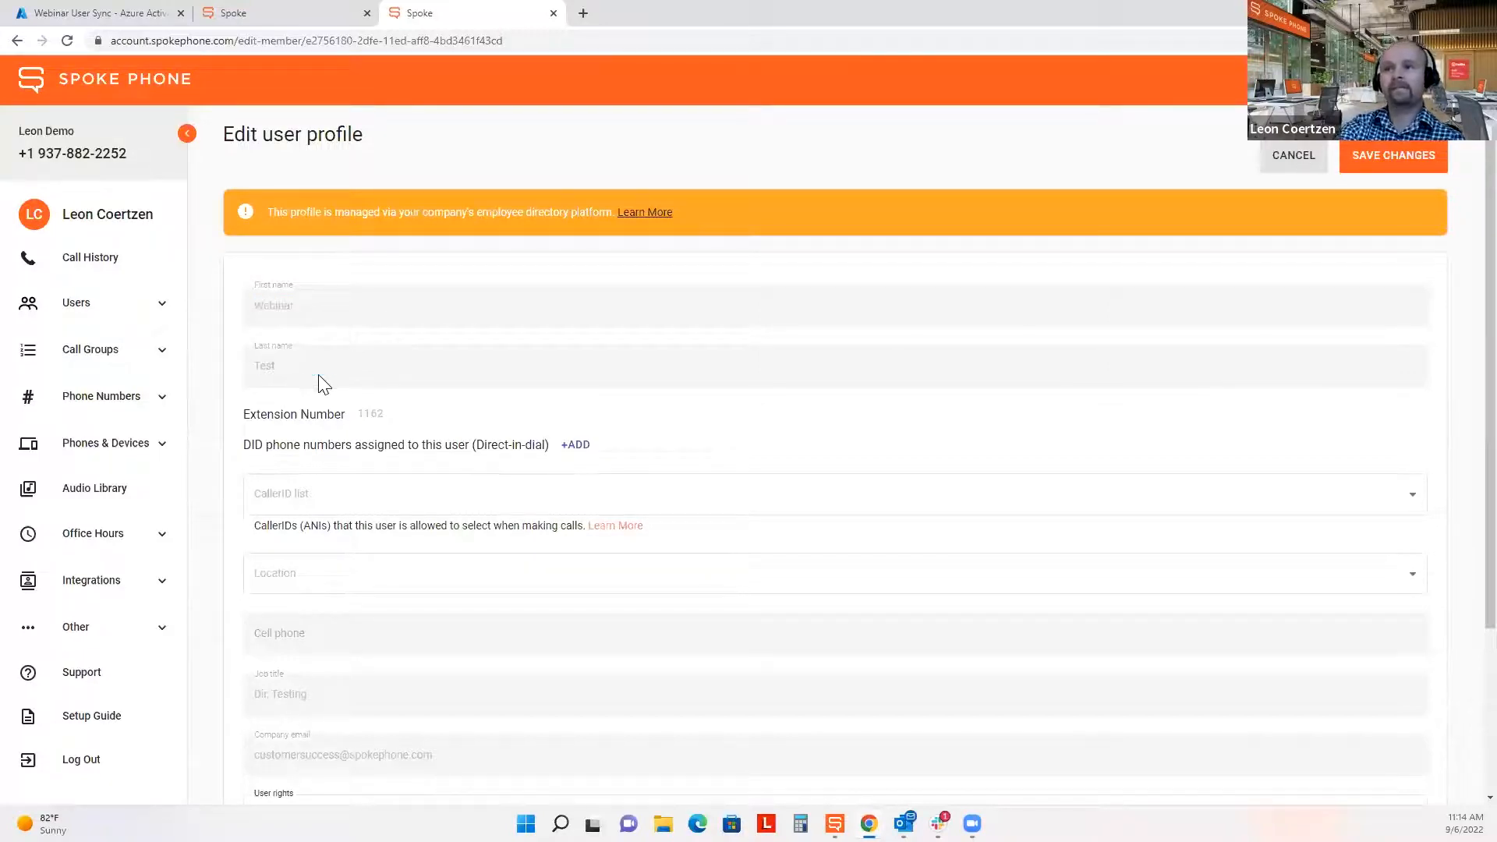
left_click(117, 13)
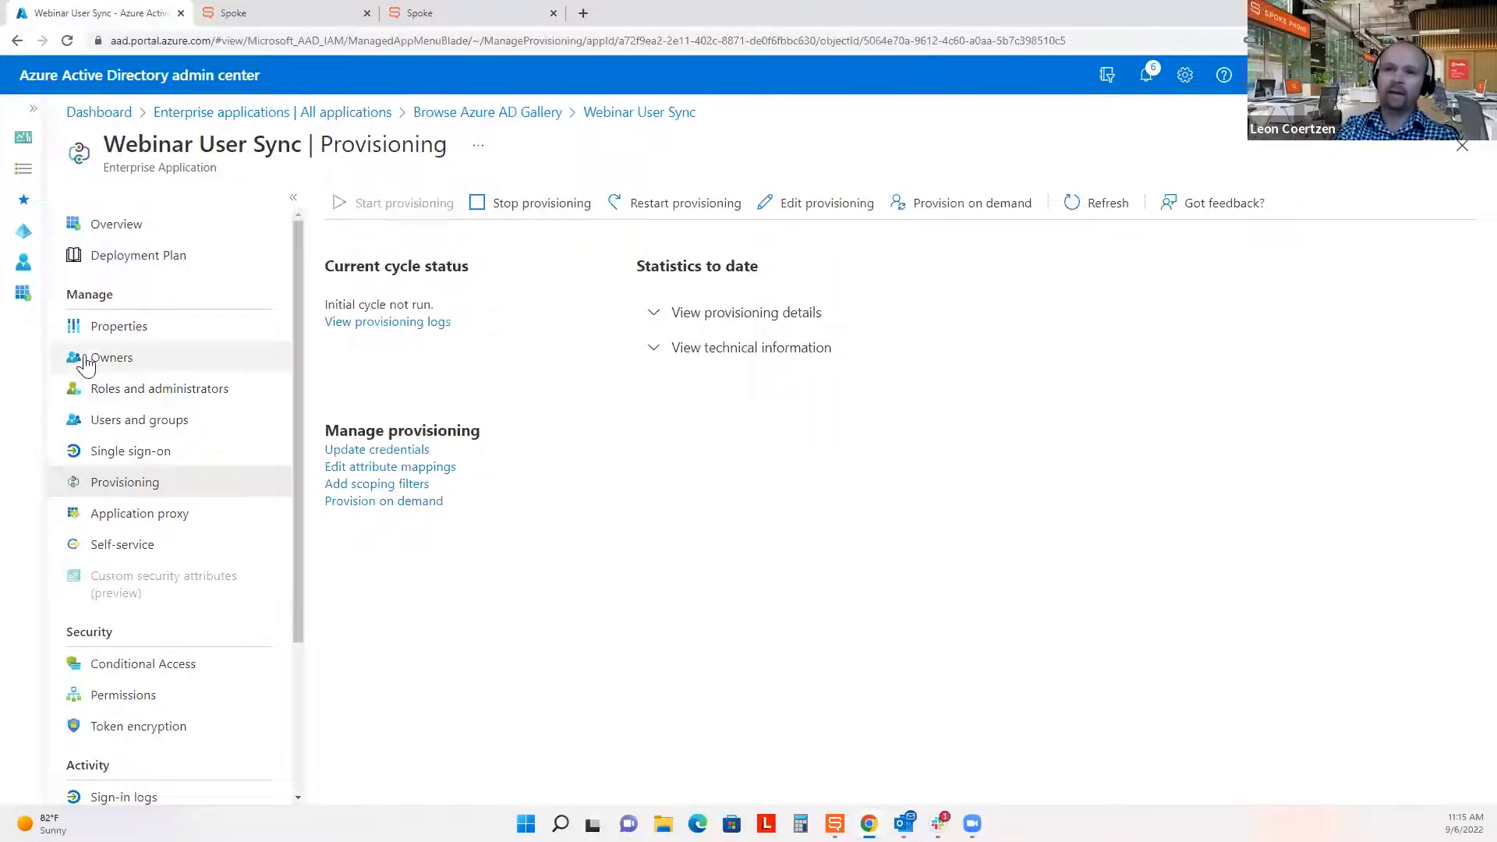
Open the CSM user from the Azure AD users list and start editing its properties.
left_click(24, 268)
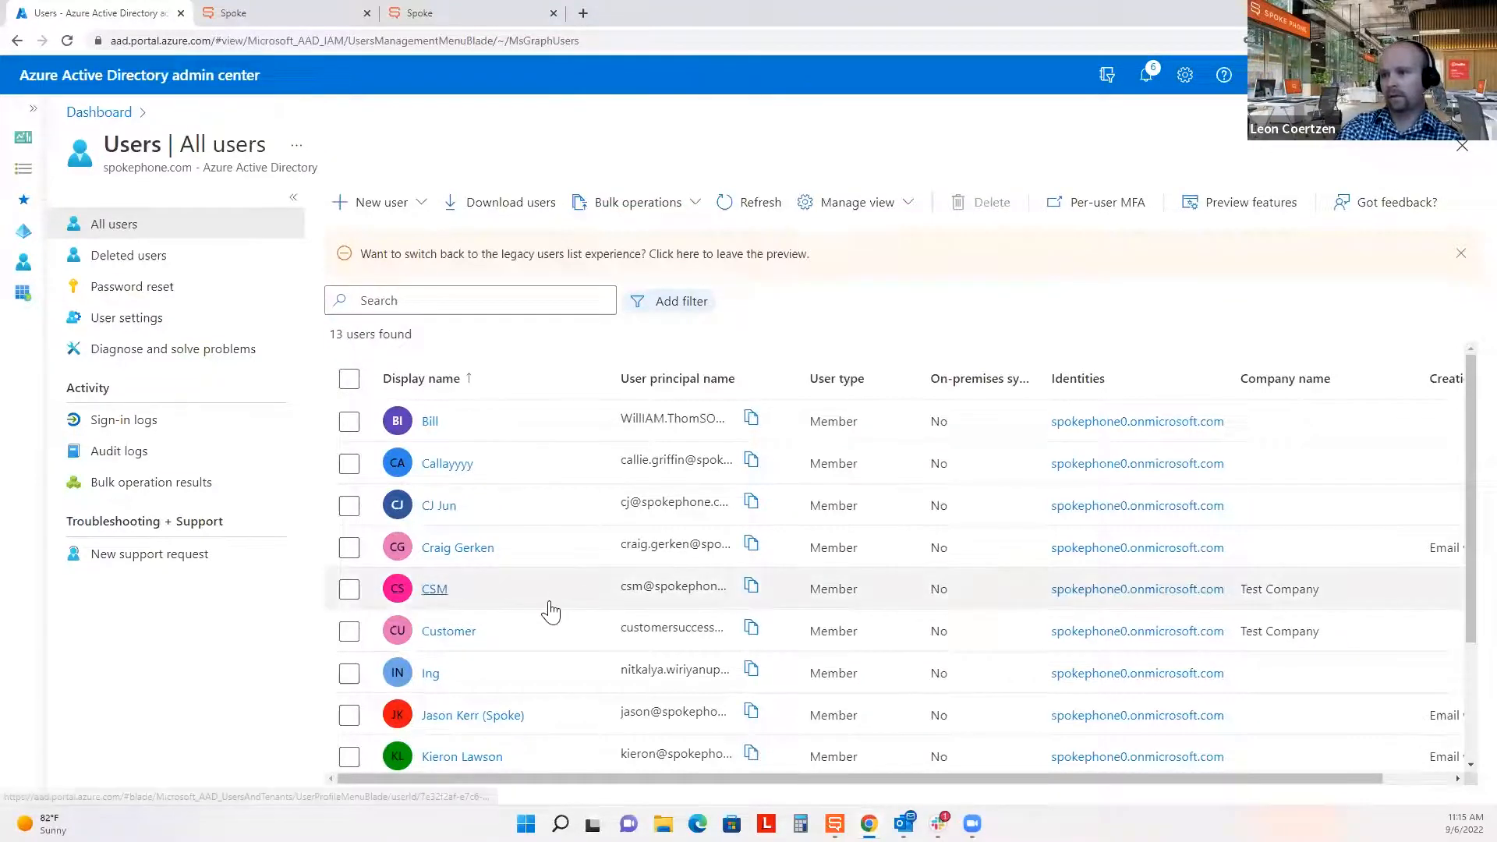
scroll(550, 611, "down", 1)
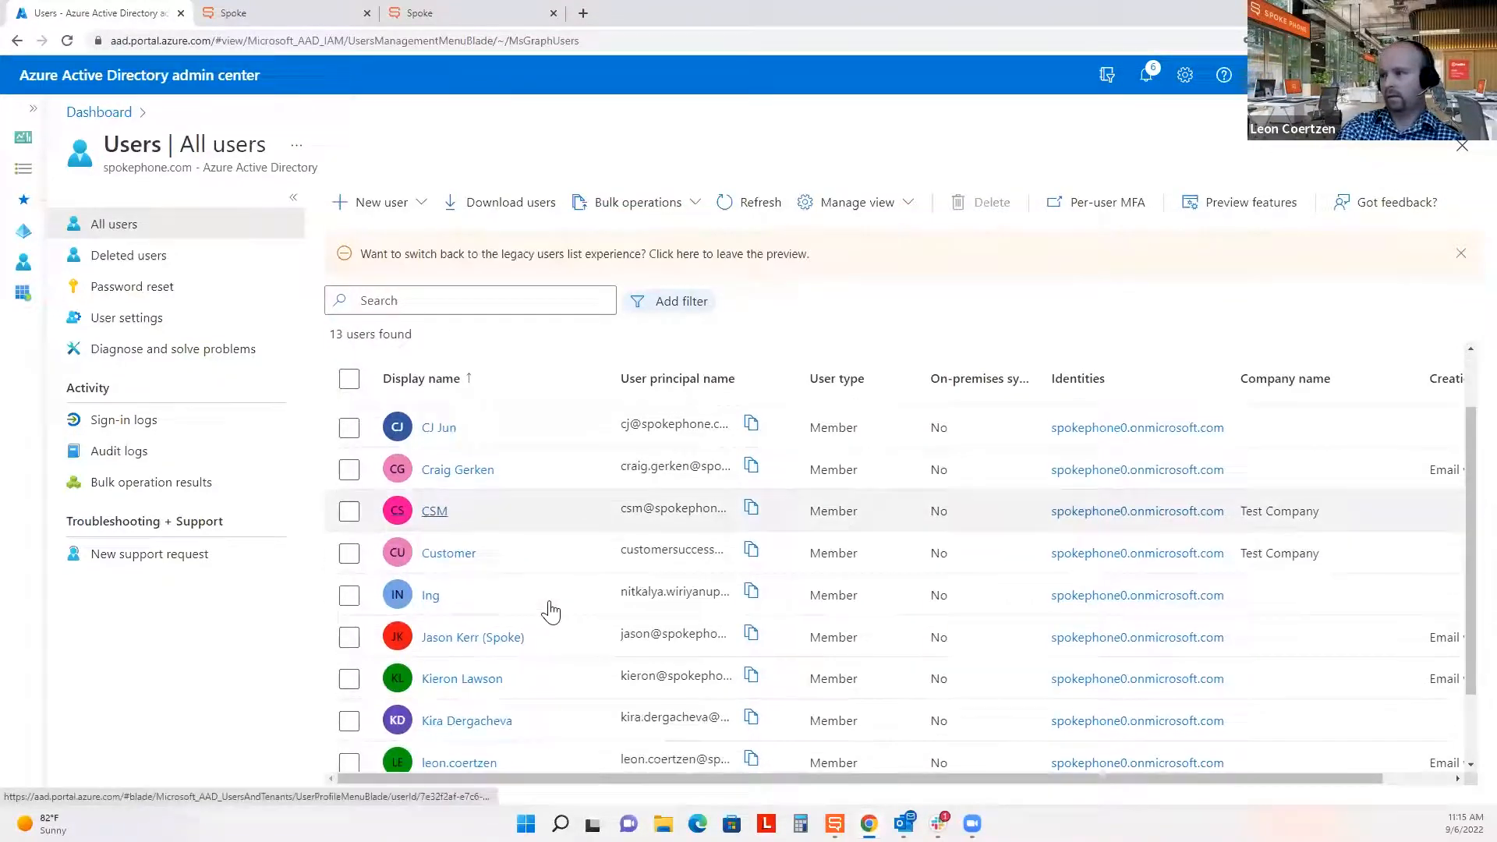
left_click(439, 515)
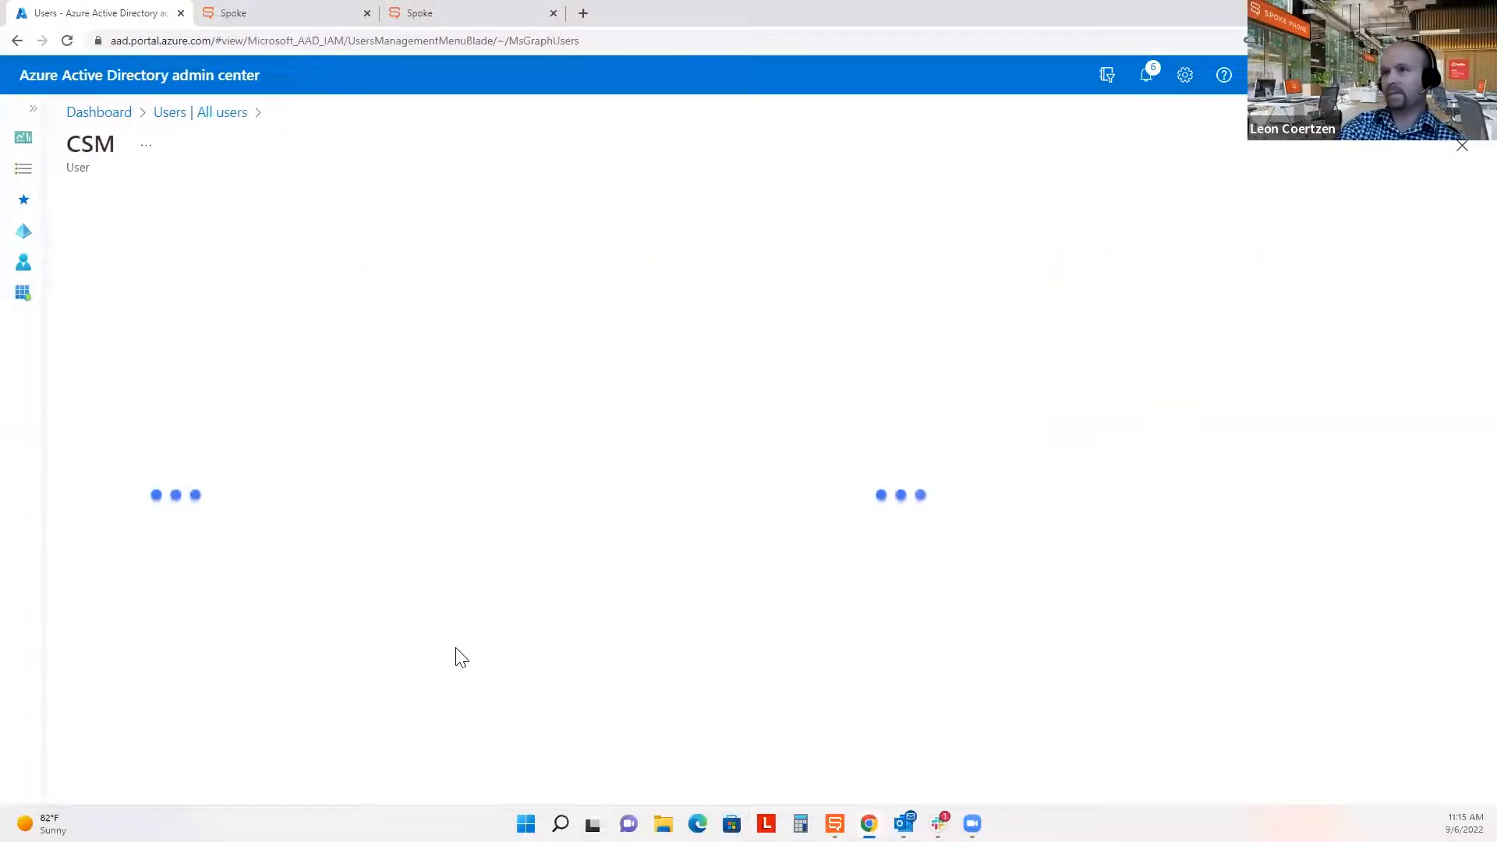
left_click(368, 202)
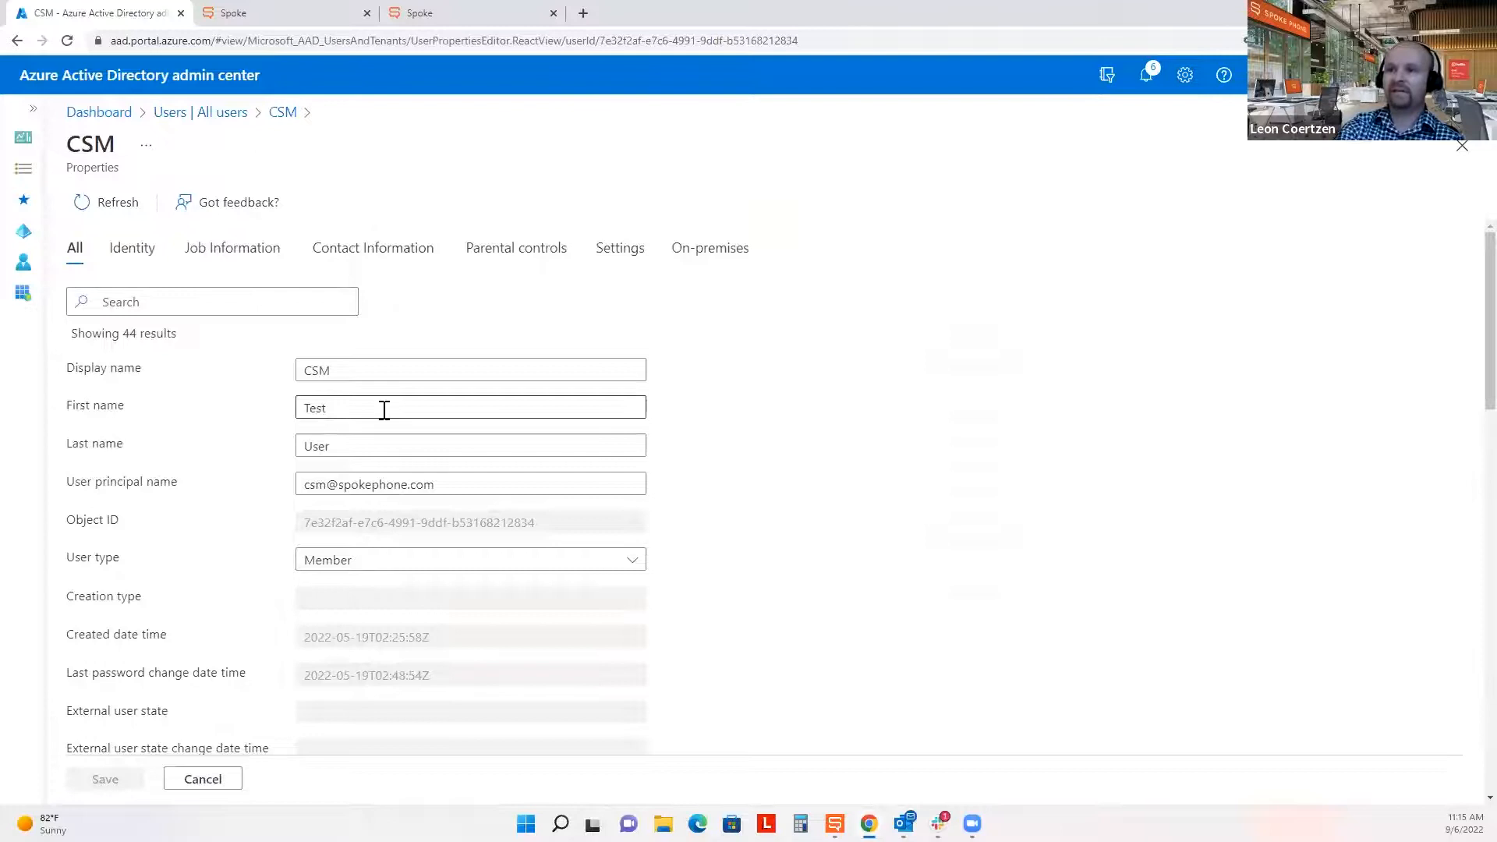
Replace the CSM user's first name and last name with new values.
left_click_drag(384, 410, 287, 411)
double_click(320, 445)
double_click(359, 408)
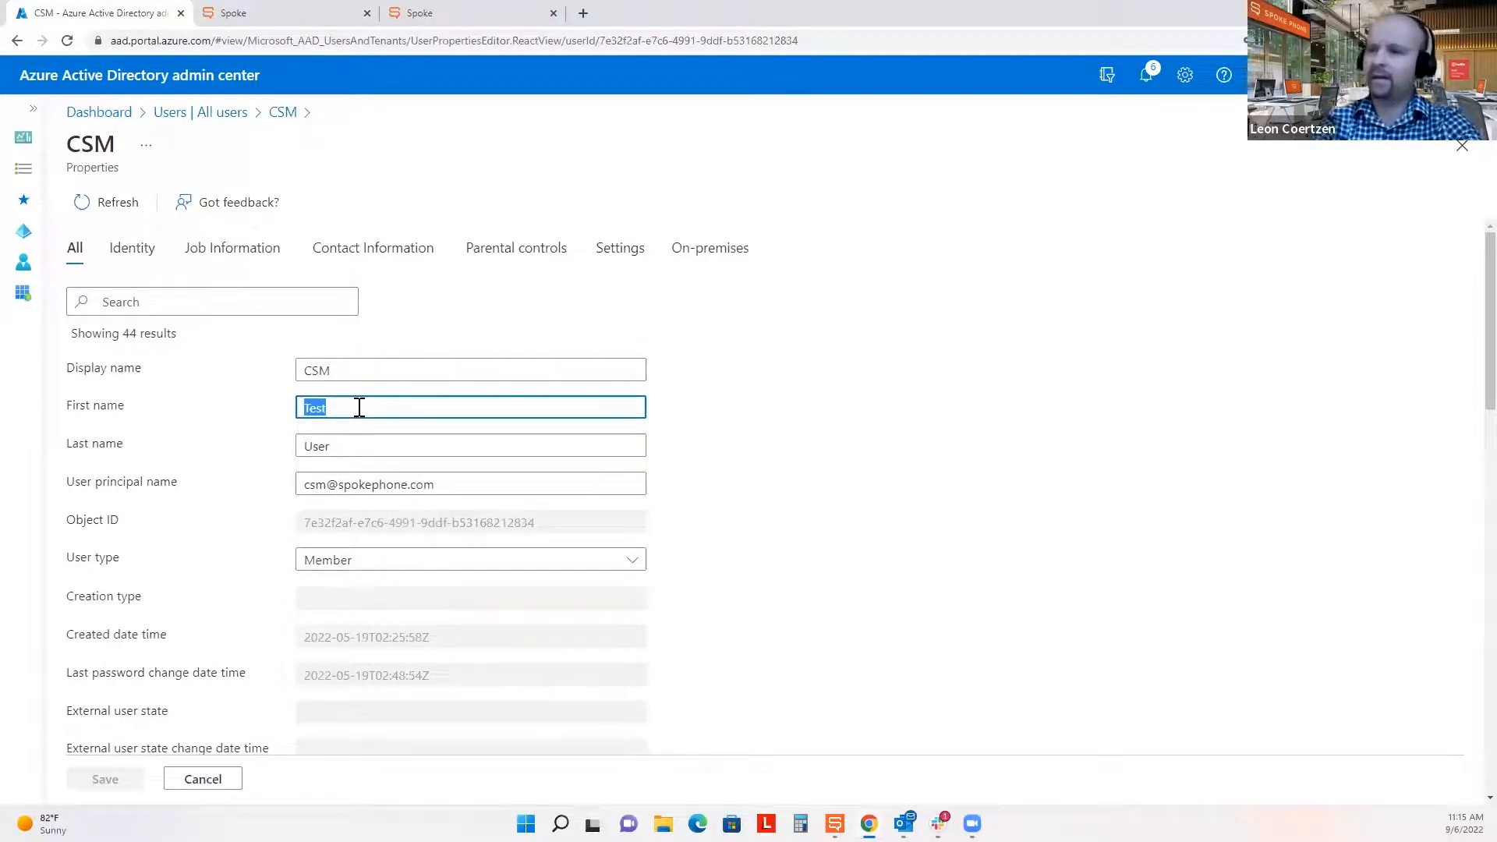
key("Tab")
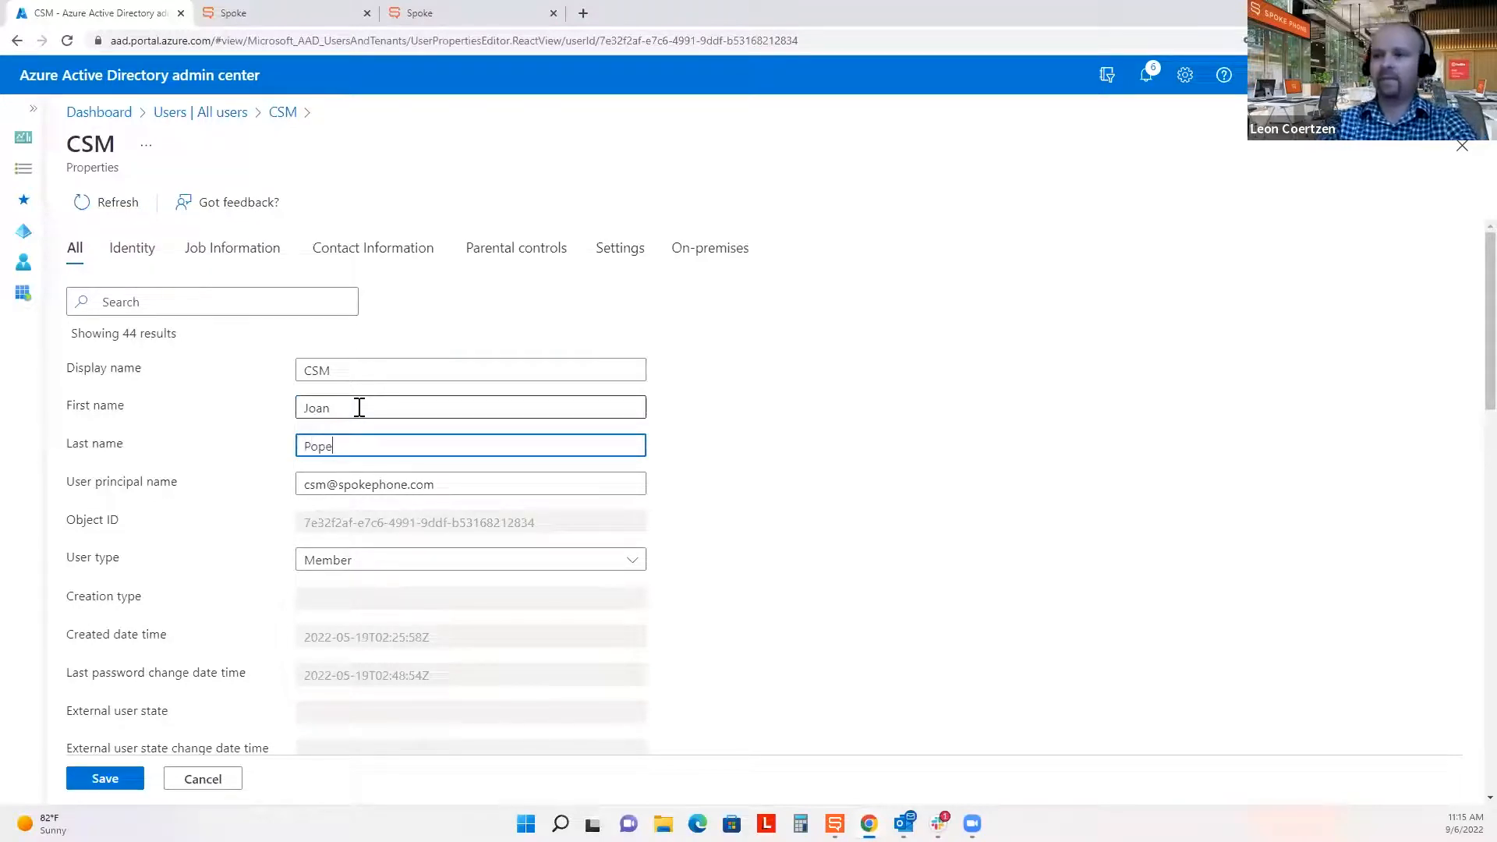
left_click(889, 595)
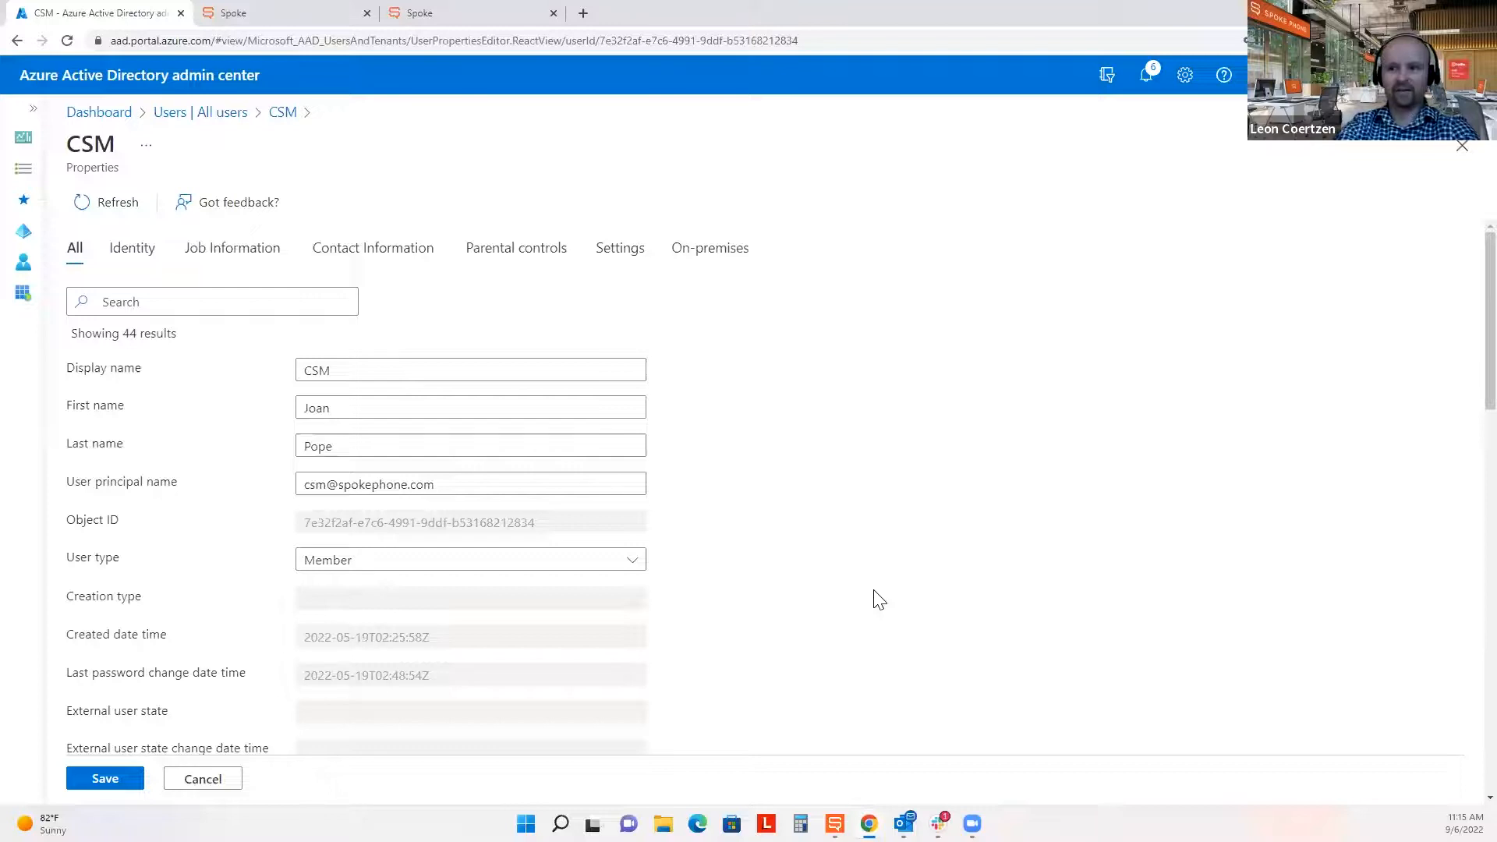
Check the business phone is 2001 and save the name changes.
scroll(879, 600, "down", 7)
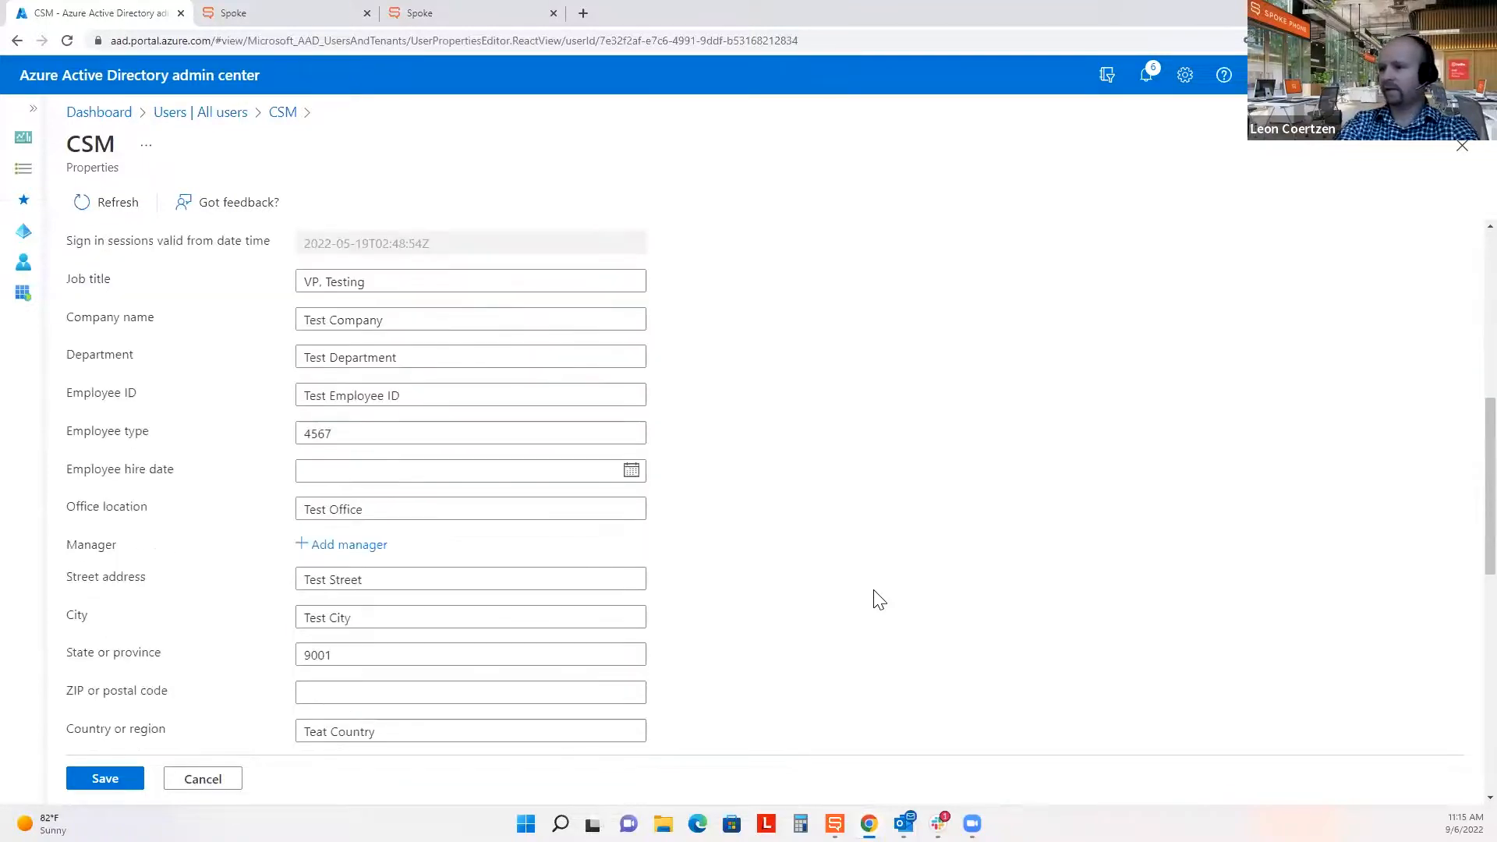
scroll(879, 600, "down", 4)
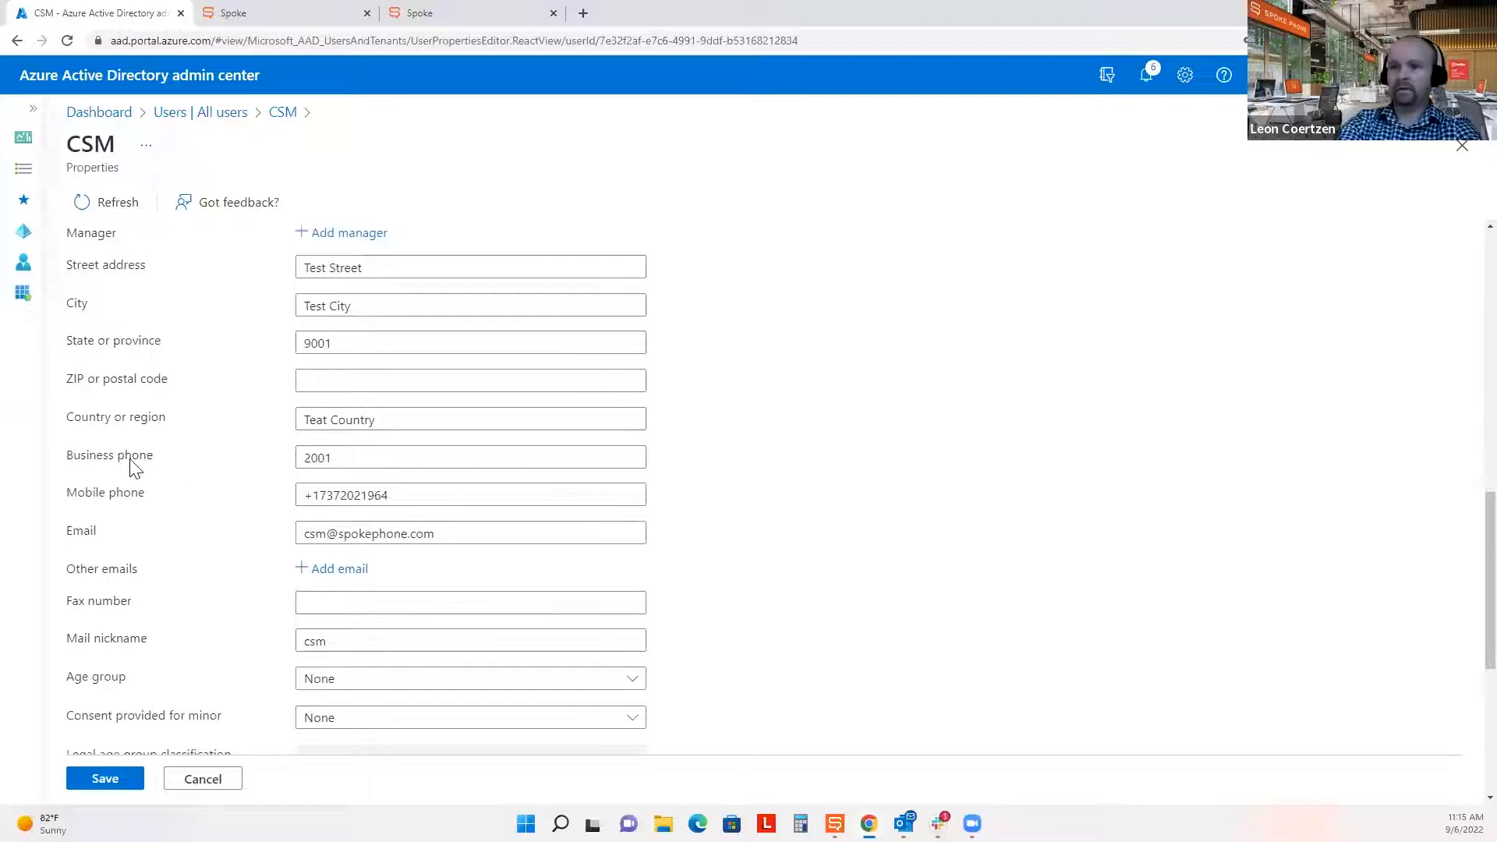
left_click_drag(66, 457, 153, 464)
left_click_drag(356, 459, 305, 459)
left_click(831, 535)
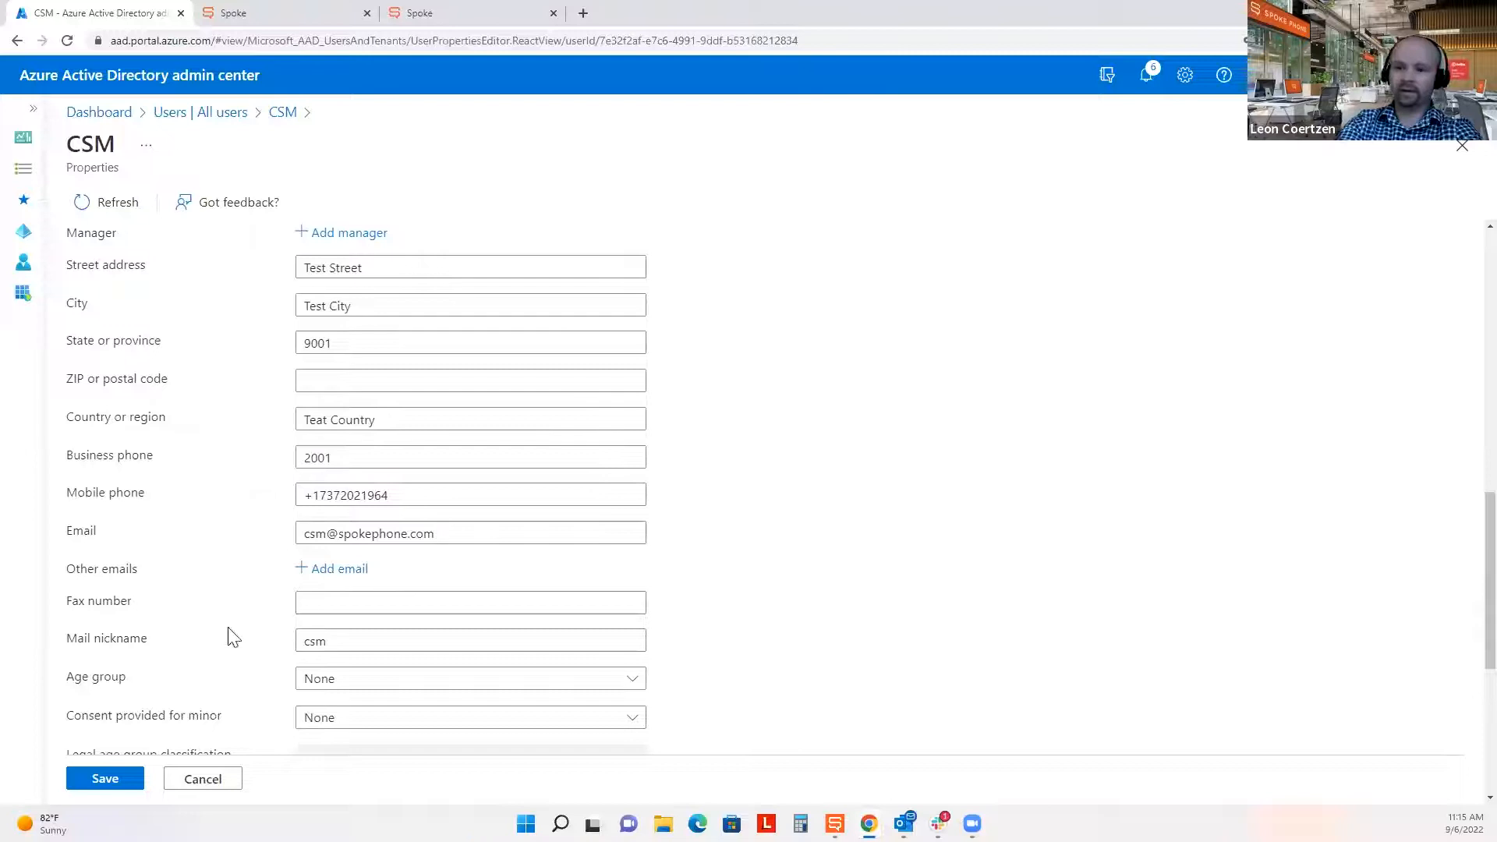
left_click(107, 780)
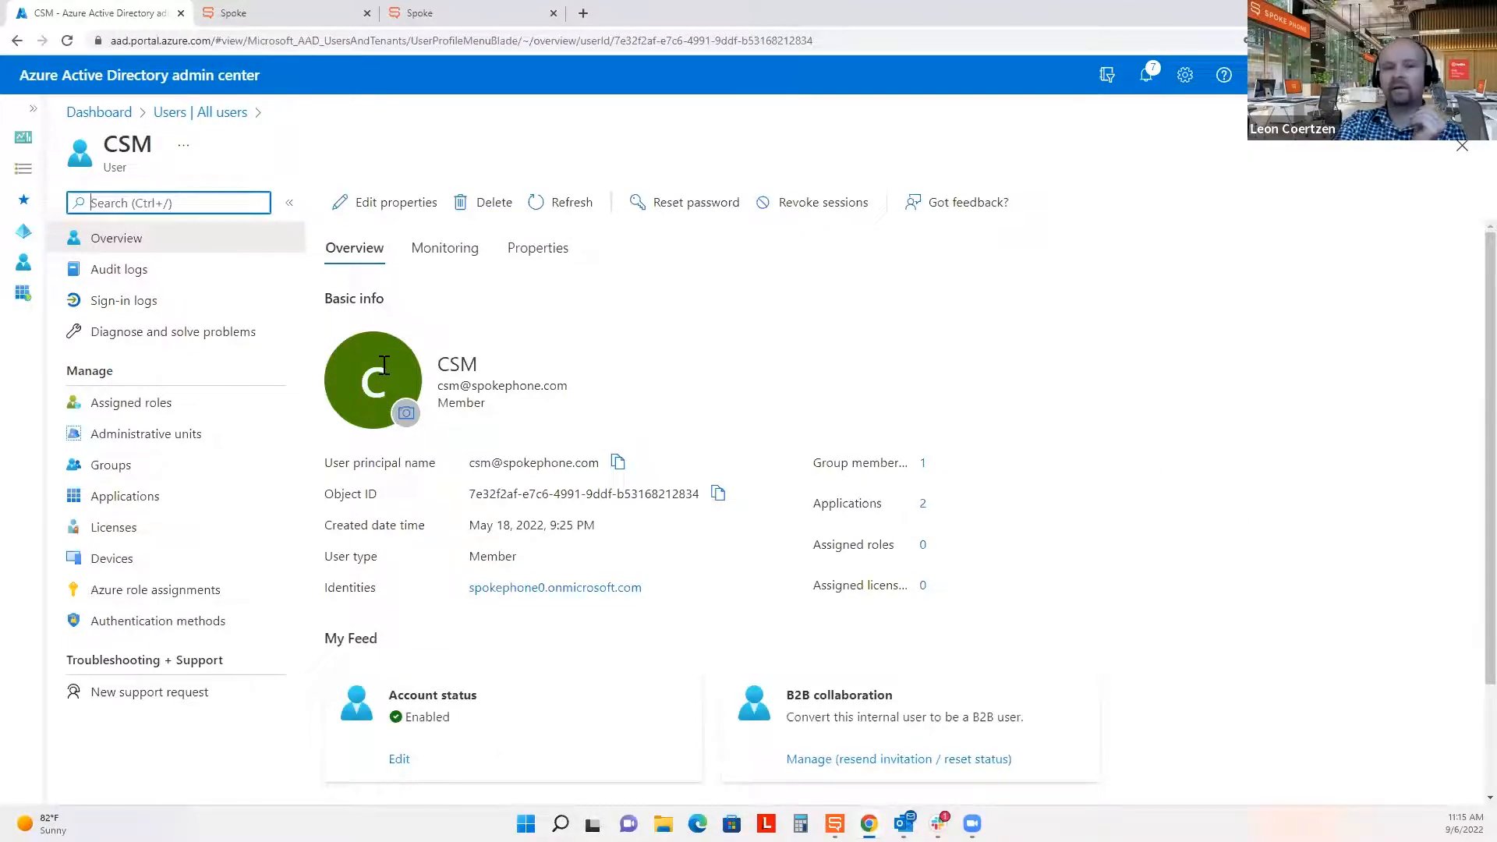
Open the Enterprise applications list and search it for 'we'.
left_click(1037, 396)
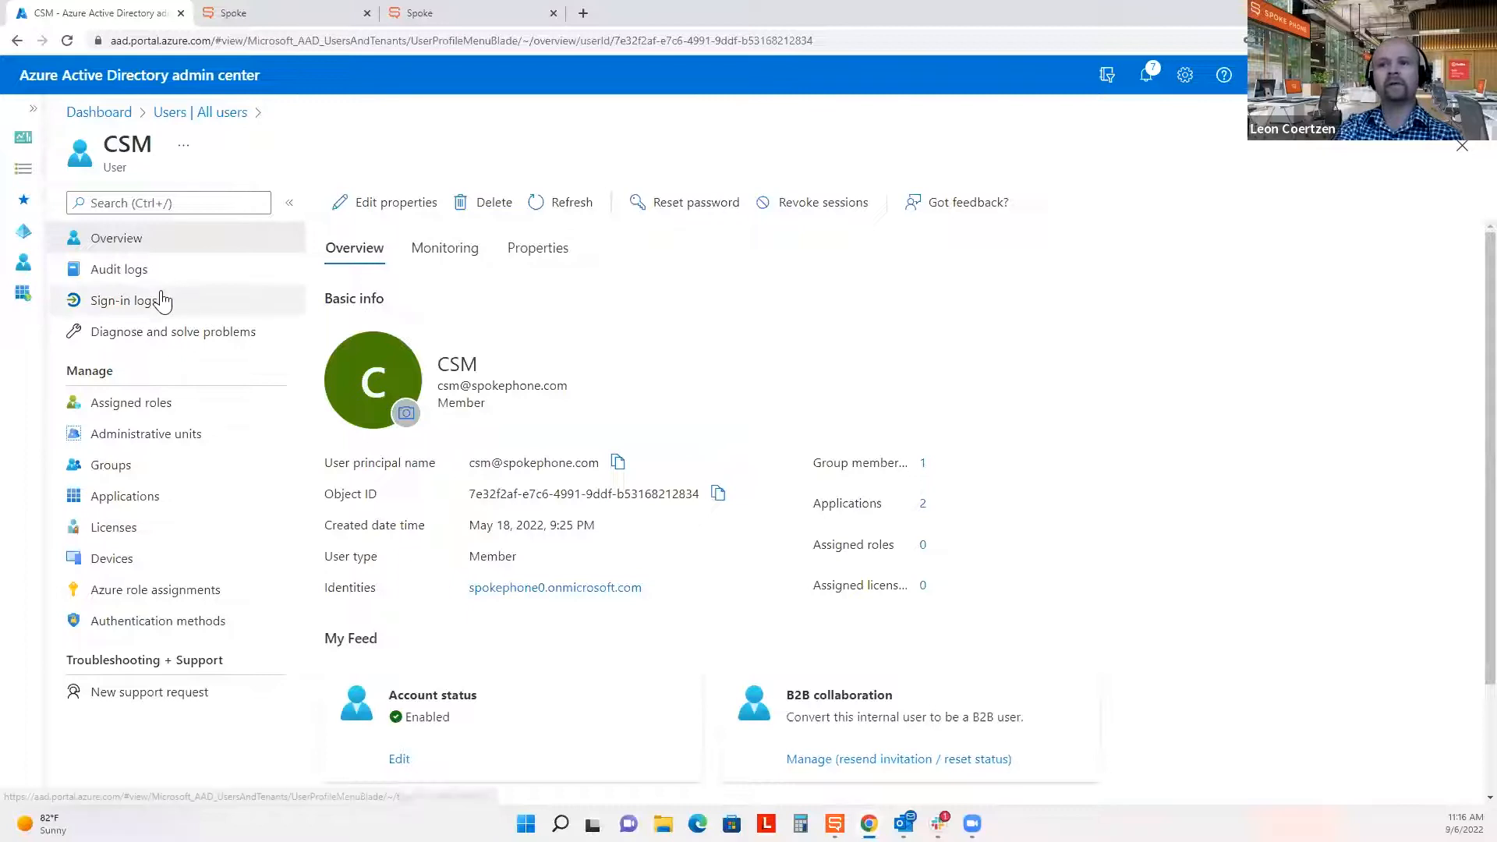
left_click(23, 294)
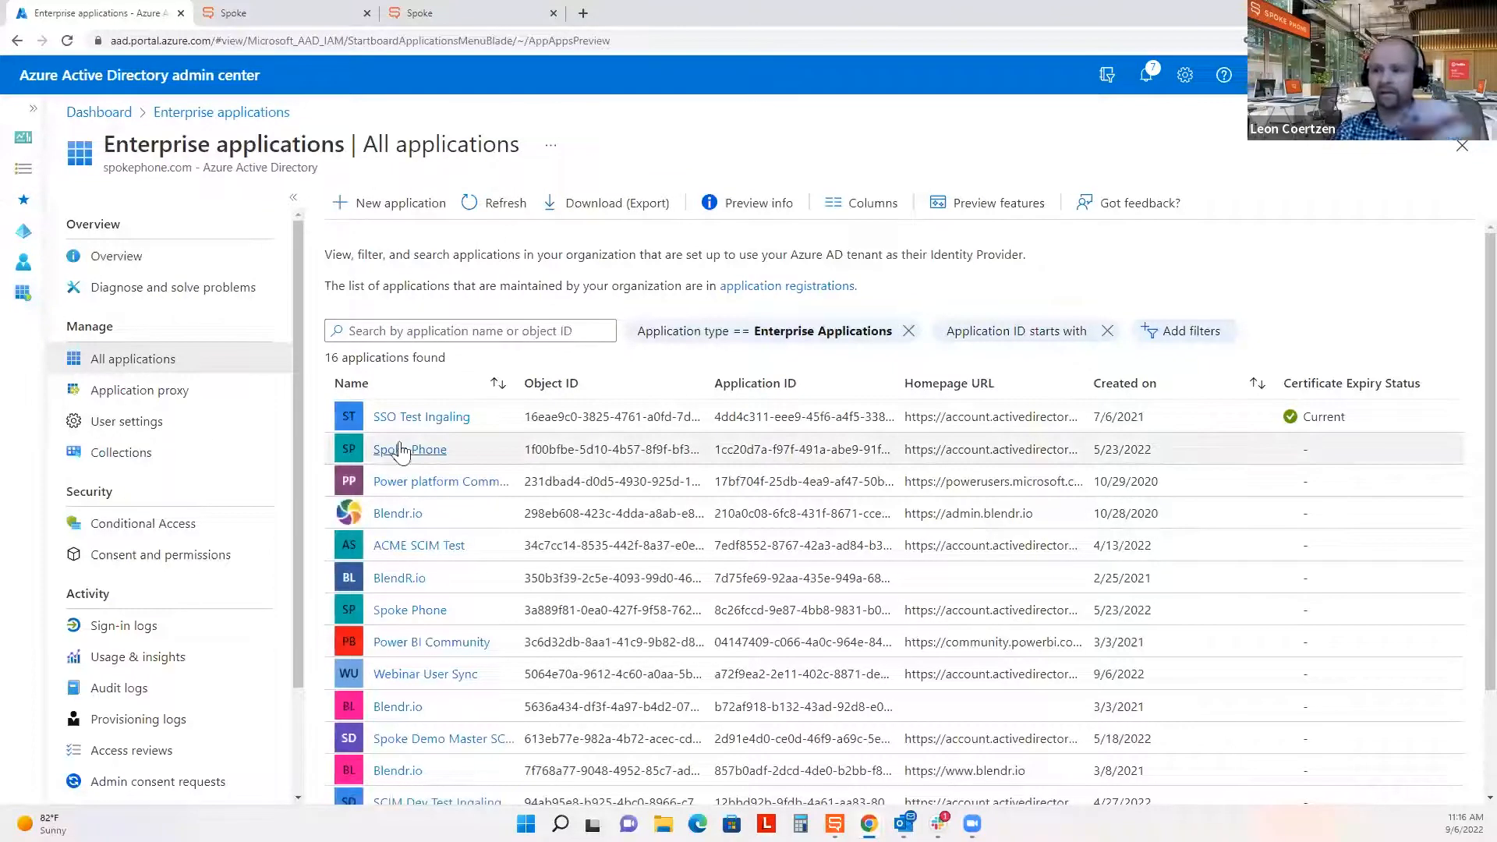
scroll(445, 499, "down", 1)
scroll(447, 501, "down", 1)
scroll(443, 493, "up", 2)
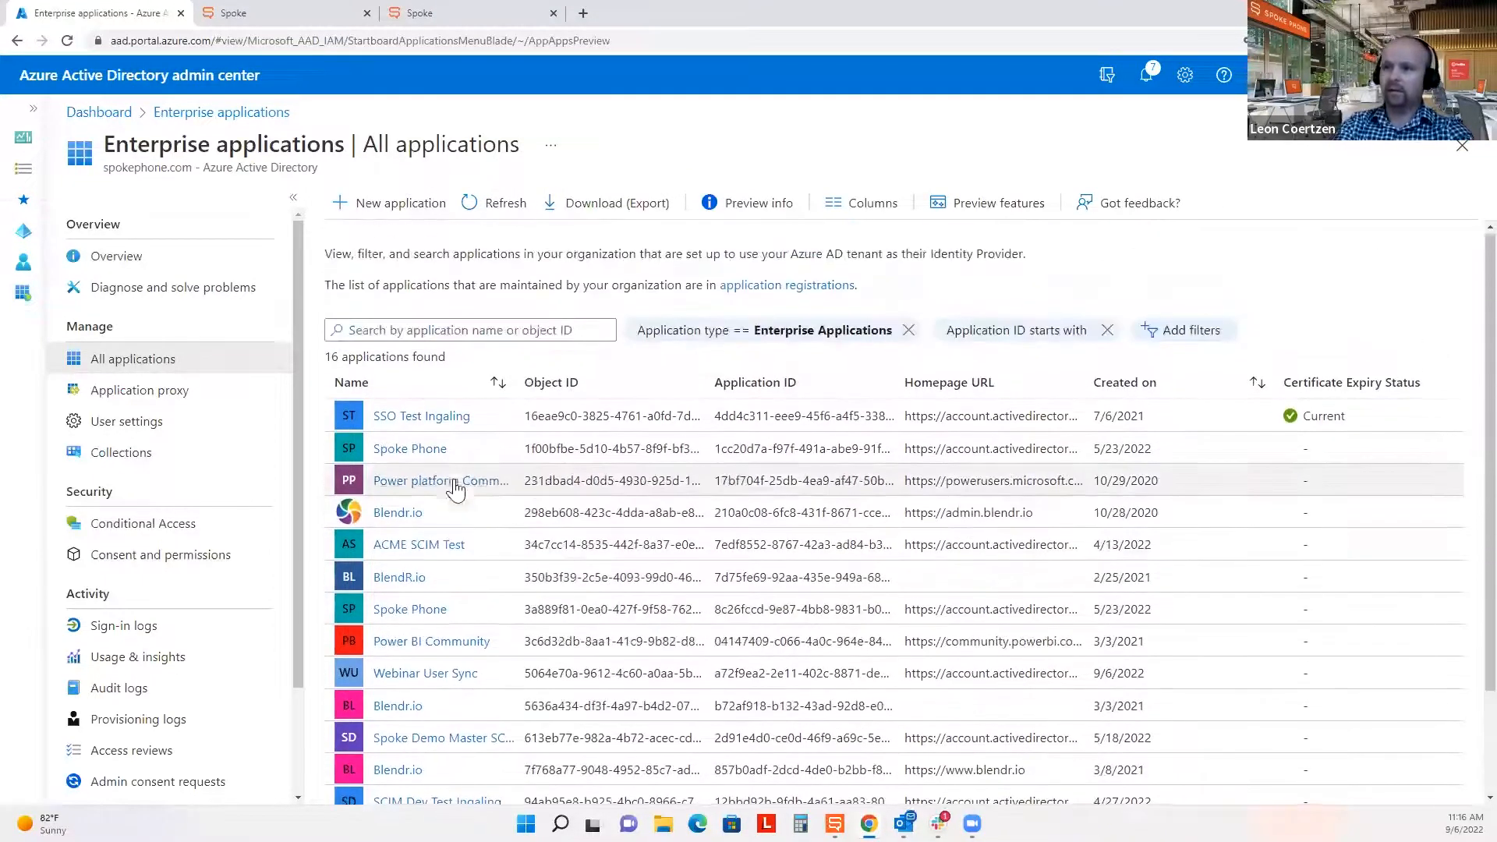
left_click(456, 331)
type("webinar")
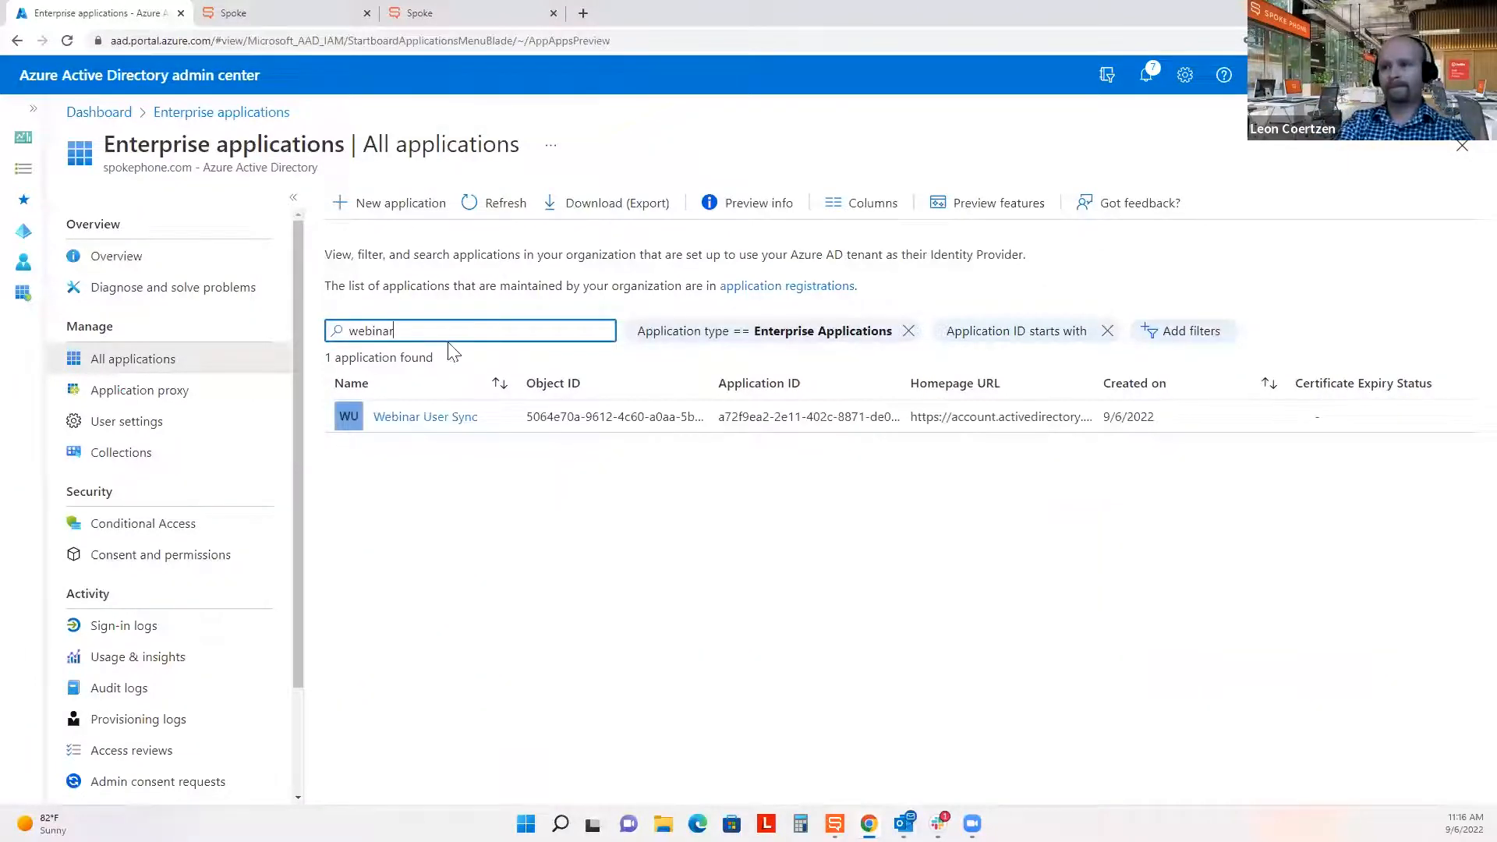
Provision the CSM user on demand from Webinar User Sync's Provisioning page.
left_click(415, 419)
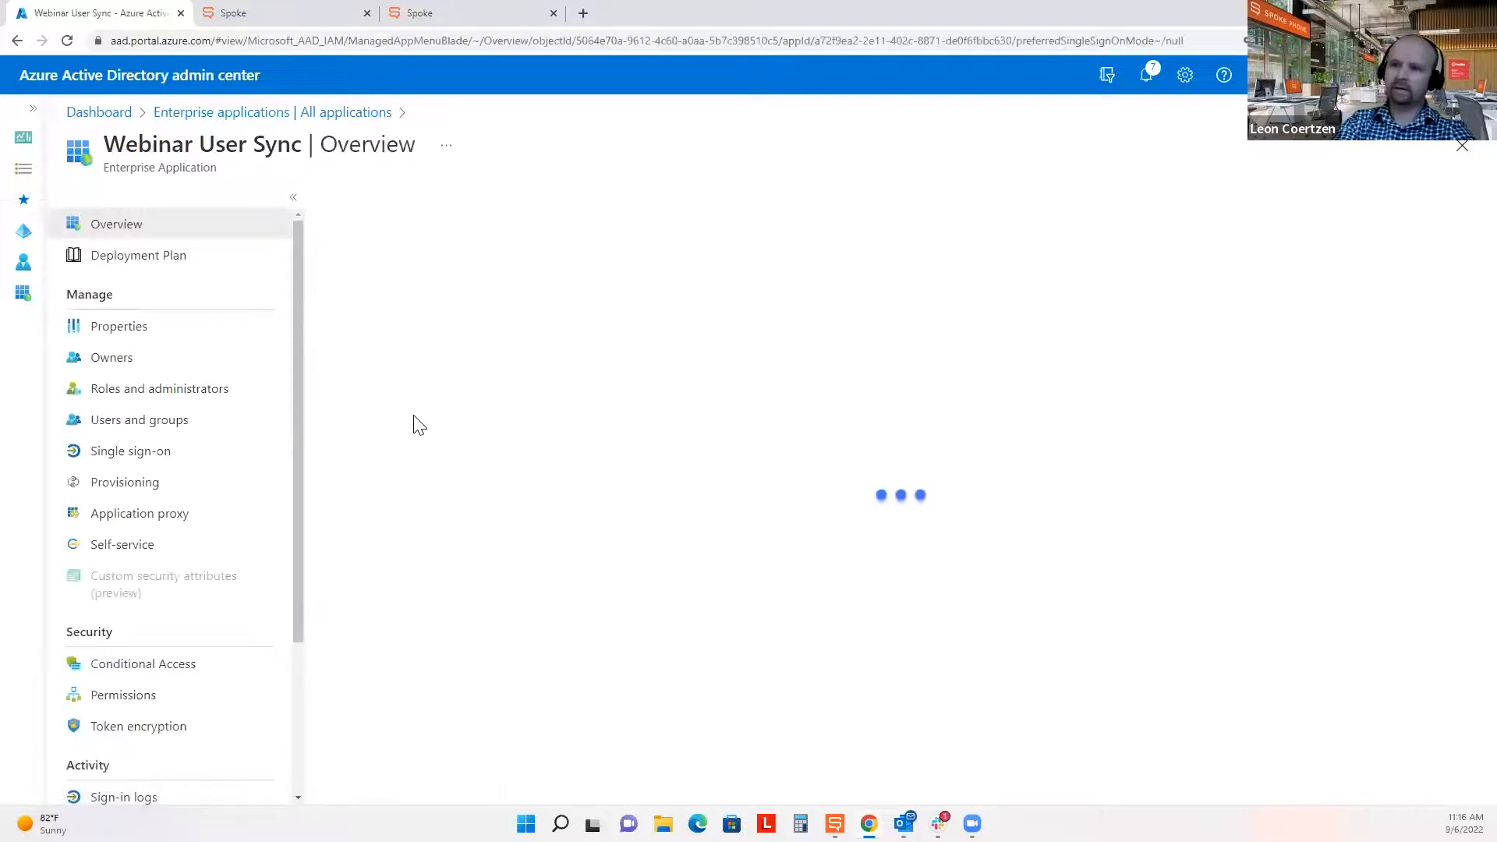
left_click(142, 493)
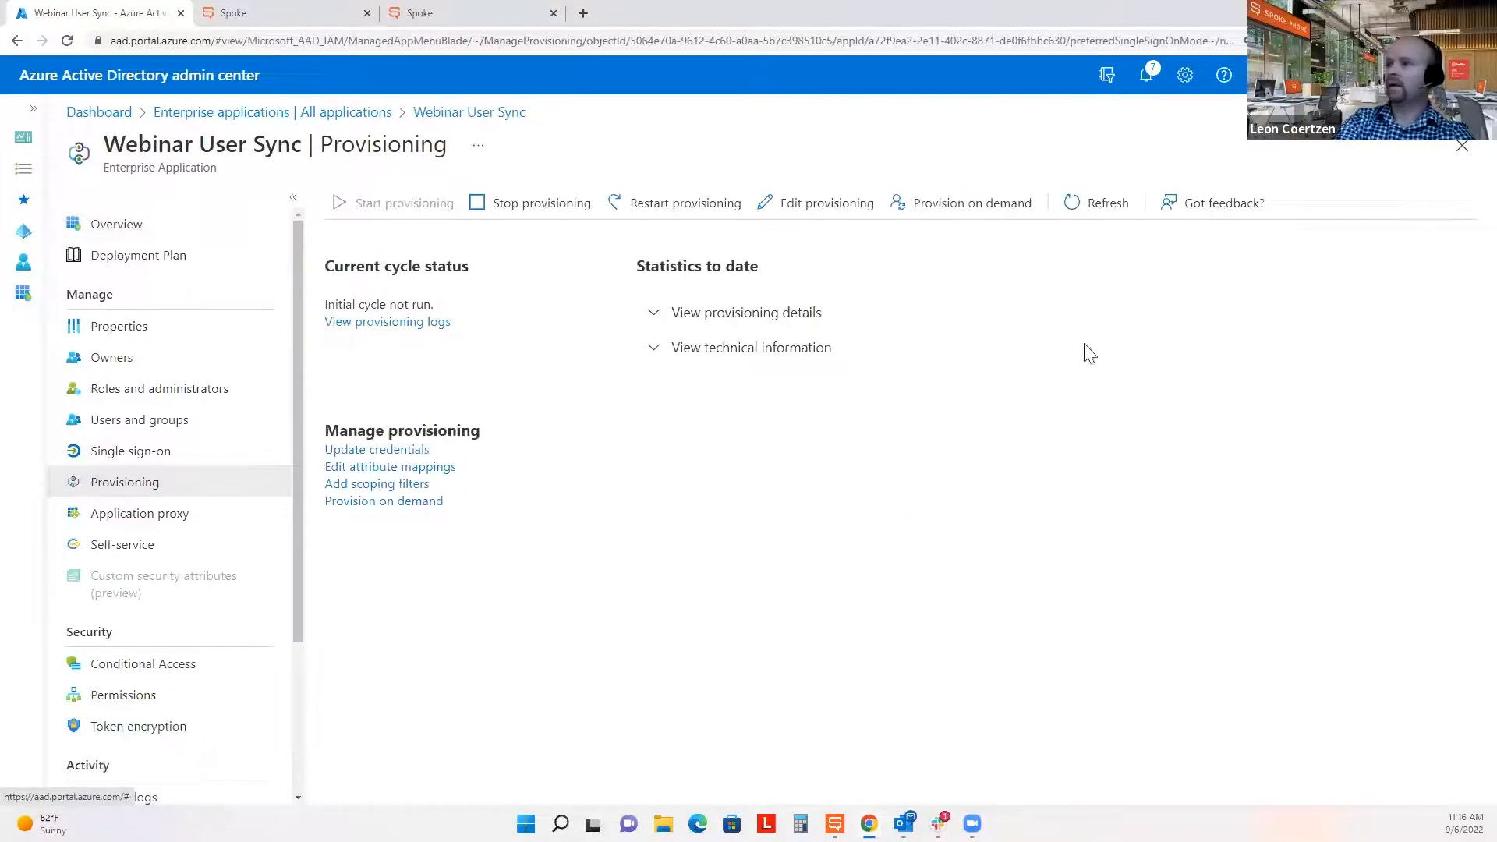
left_click(1005, 213)
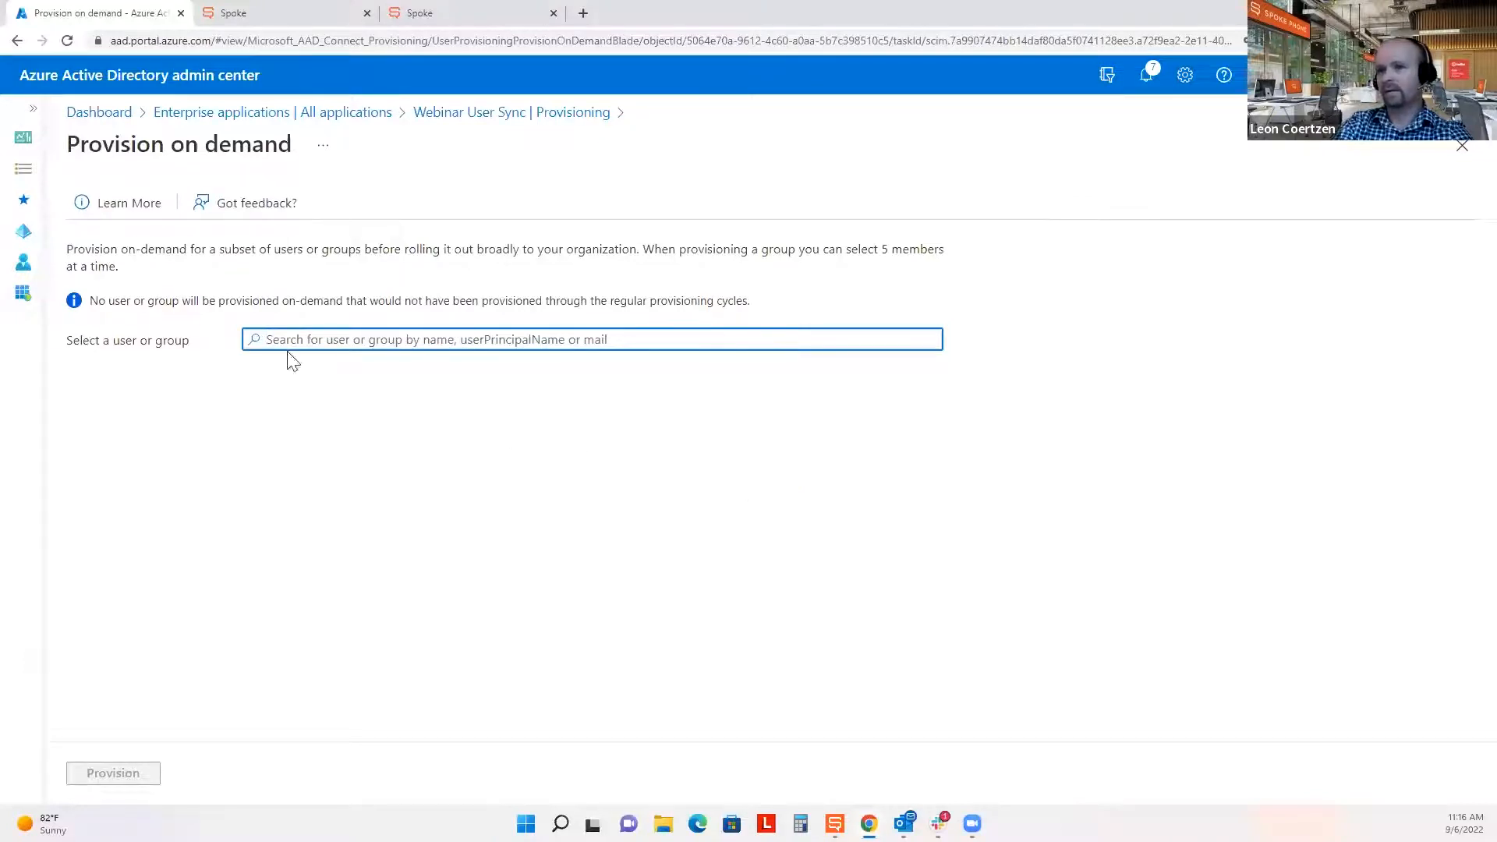
type("csm")
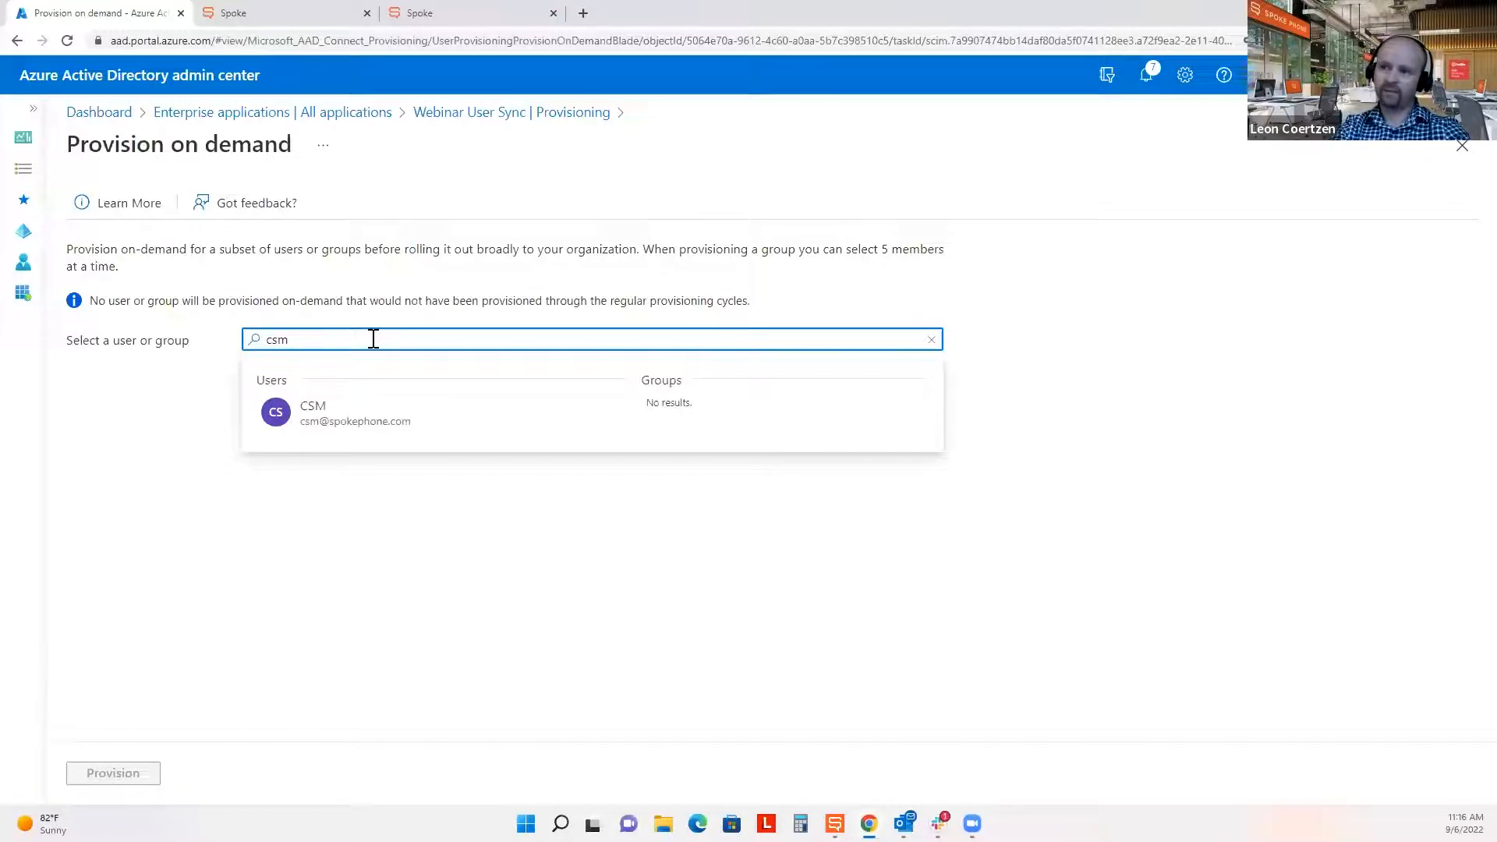
left_click(361, 428)
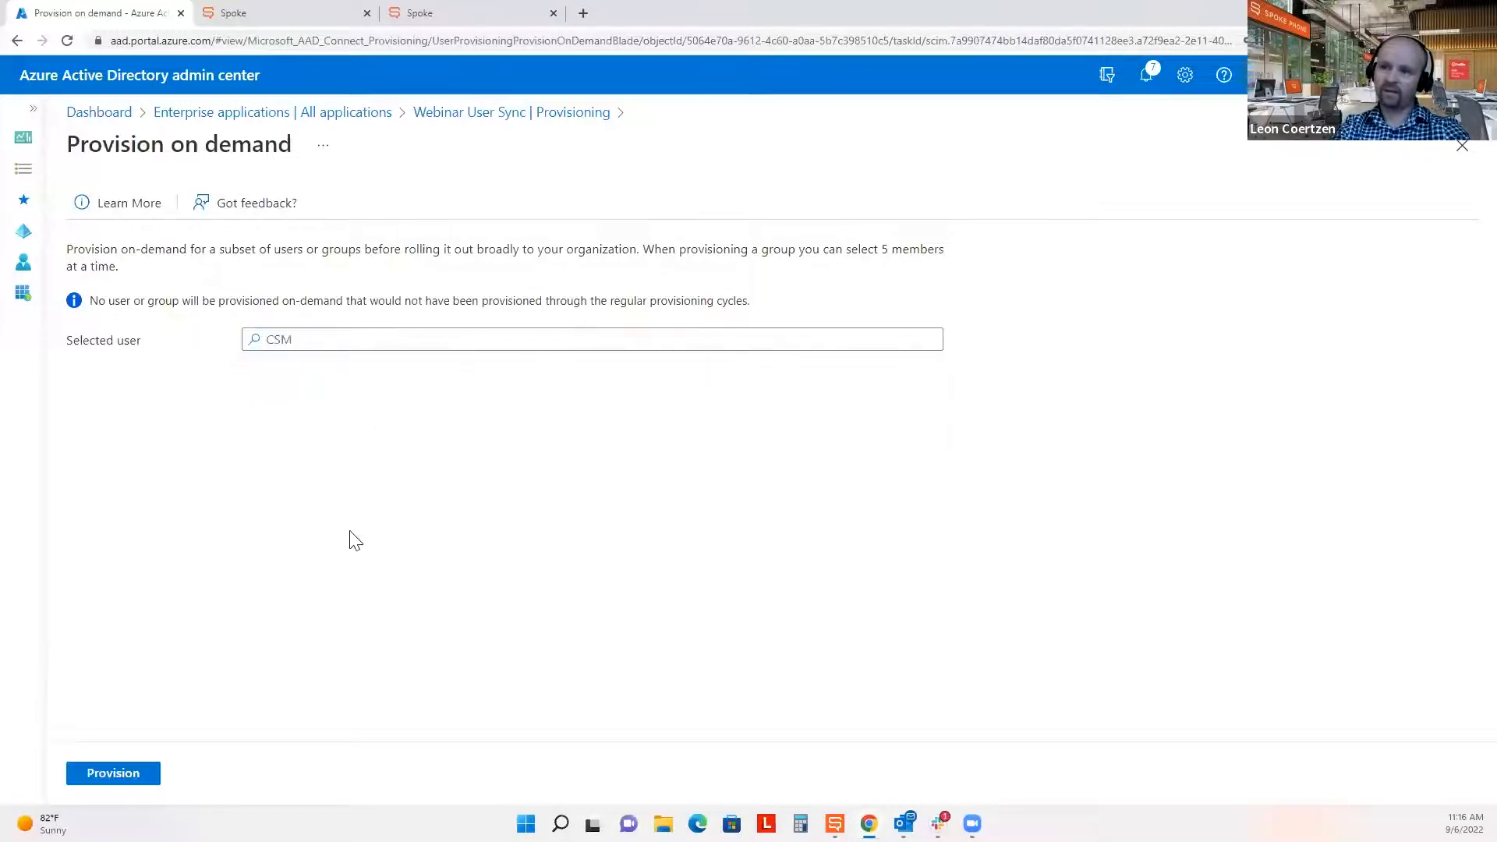
left_click(136, 783)
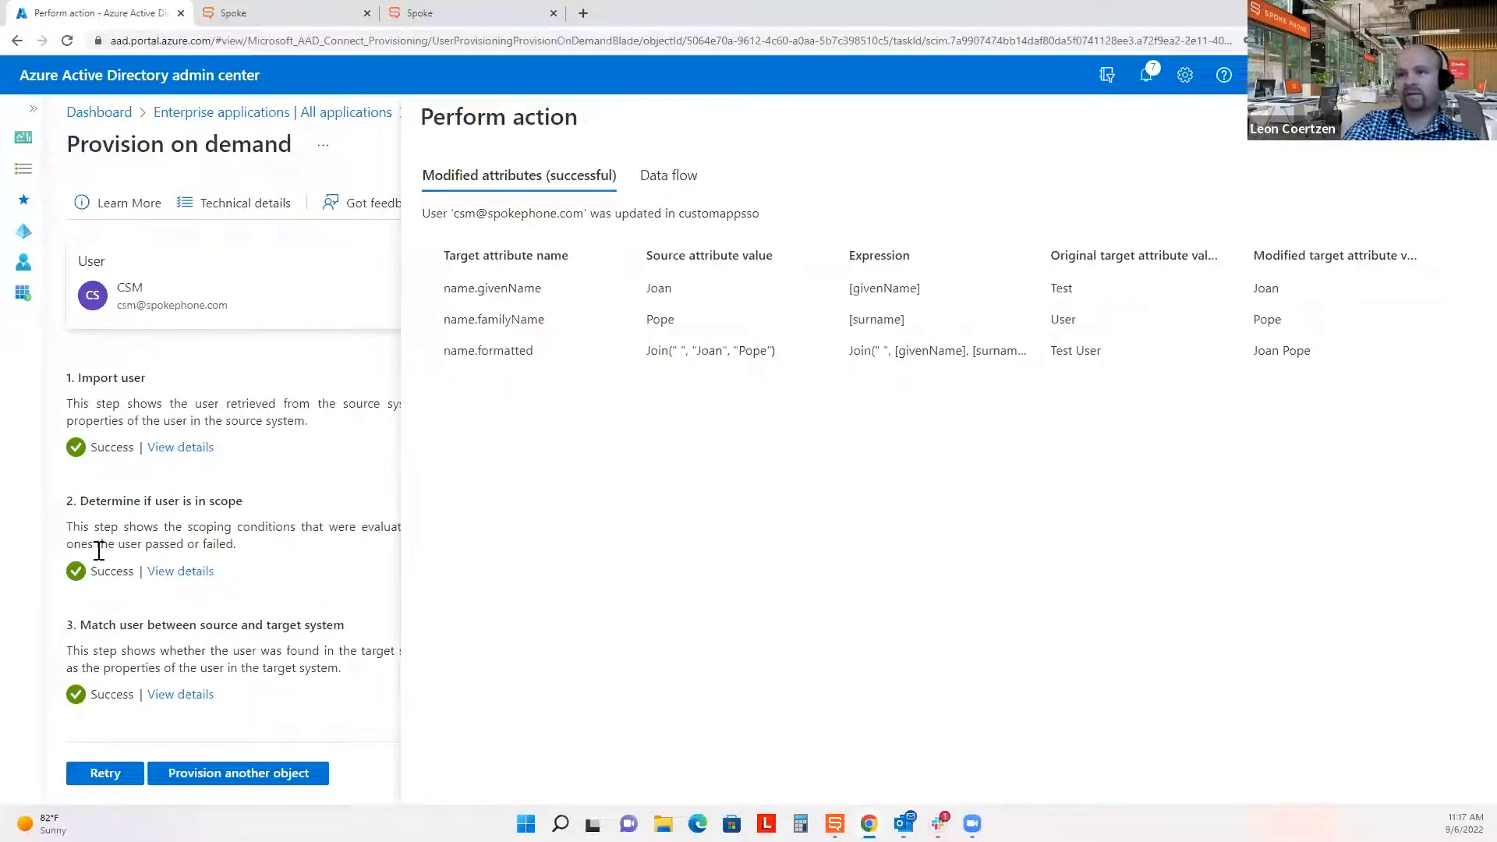
Compare the old and new first and last name values in the provisioning result.
double_click(1066, 289)
double_click(659, 287)
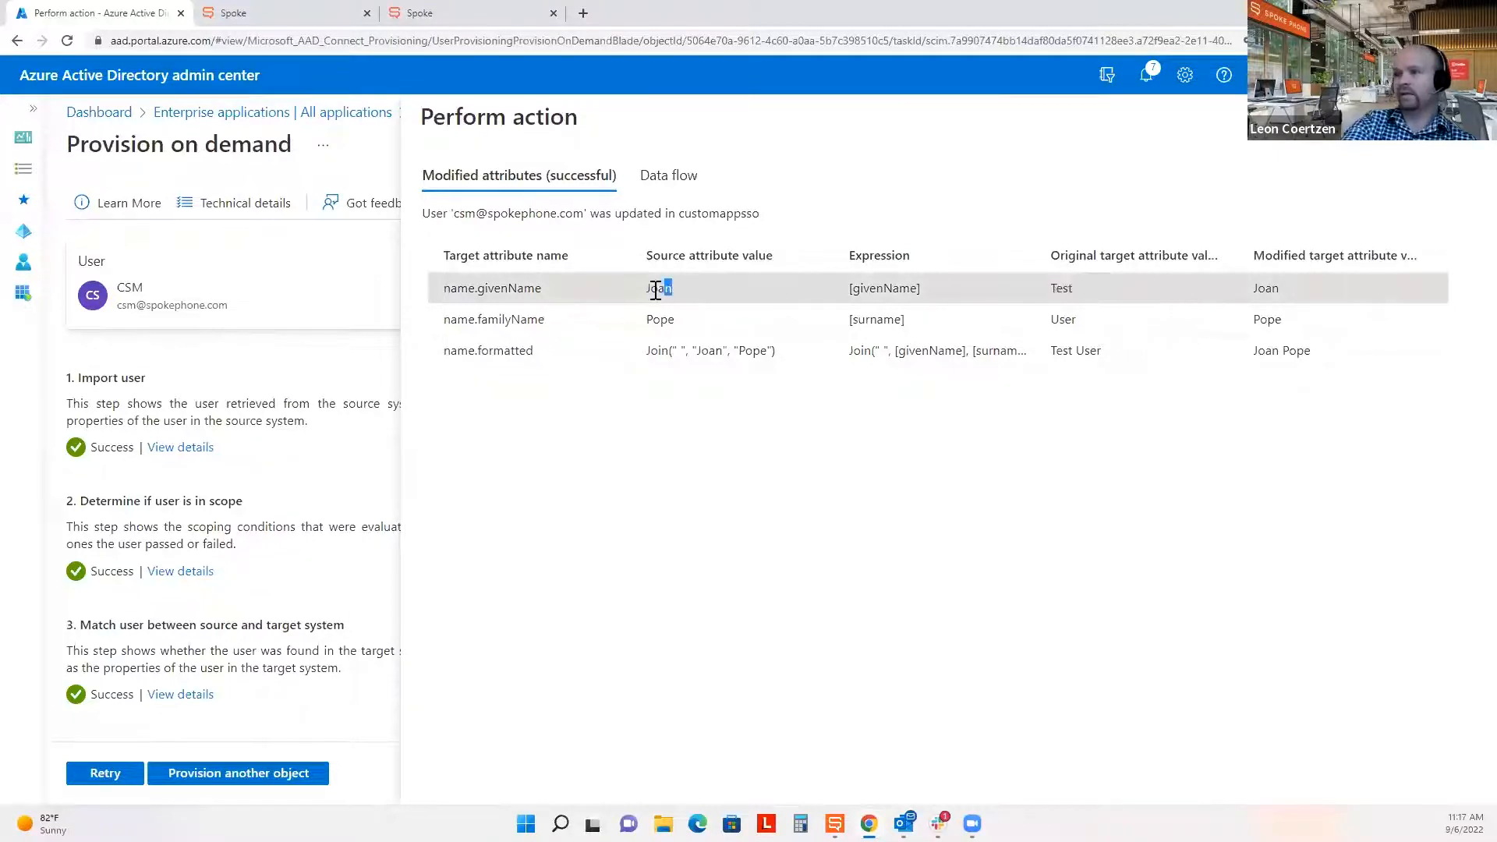
left_click_drag(1089, 322, 1052, 326)
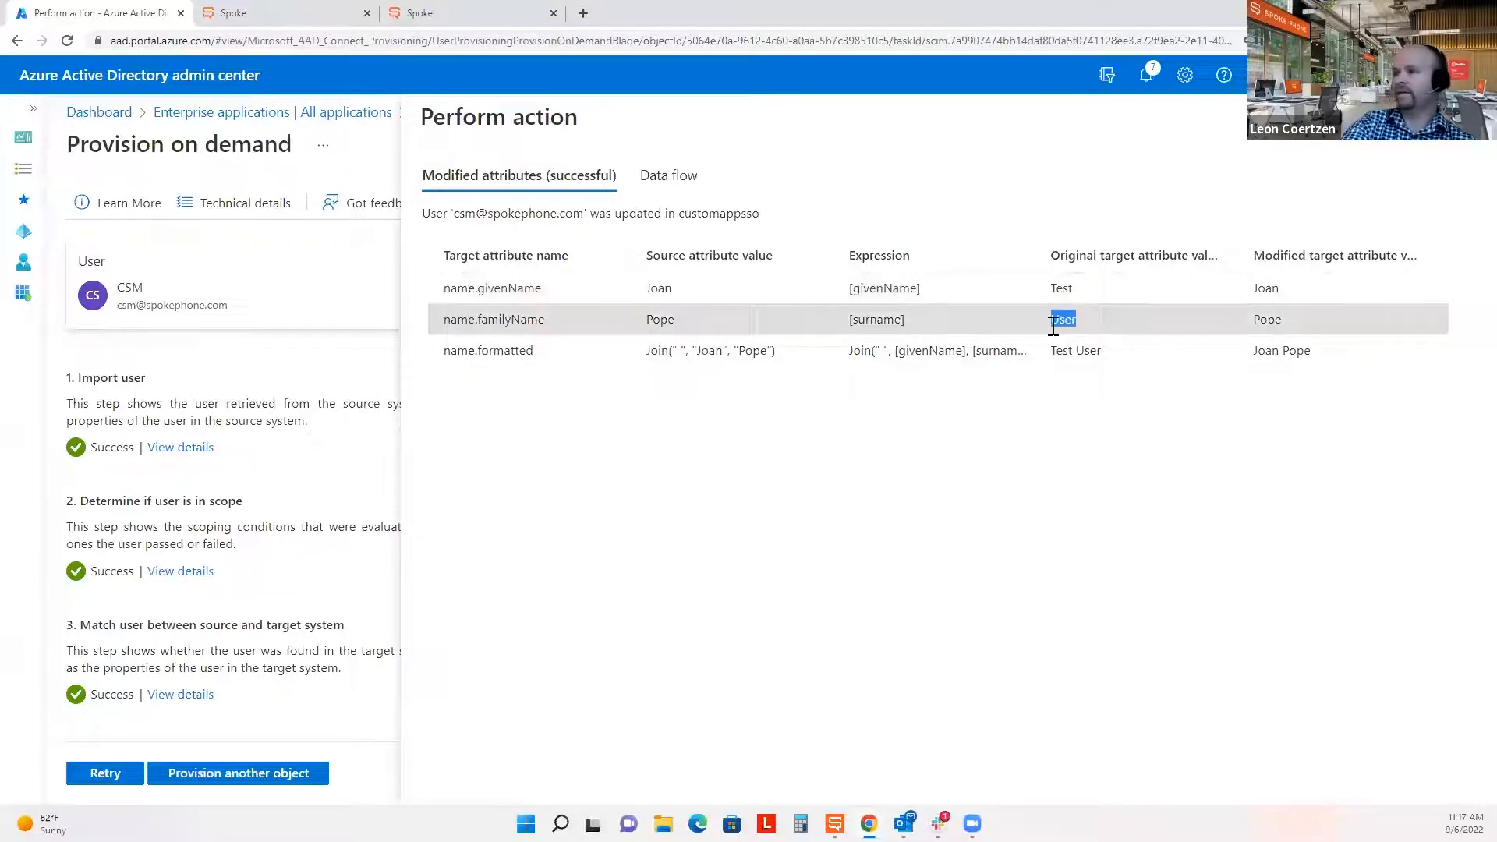
double_click(660, 320)
left_click(737, 532)
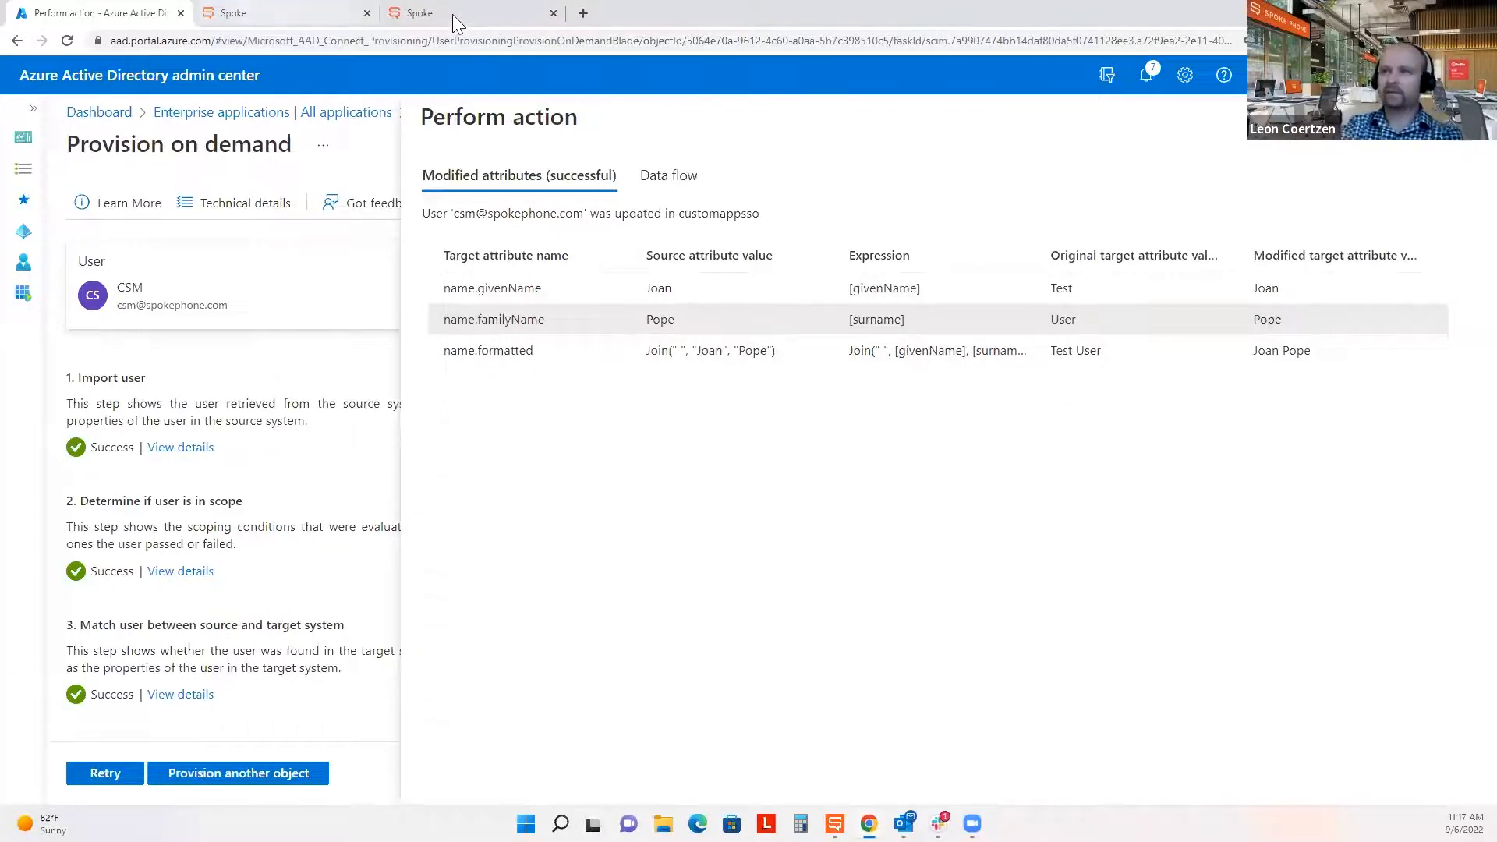
Open Spoke's Manage users list from the user management section.
left_click(451, 14)
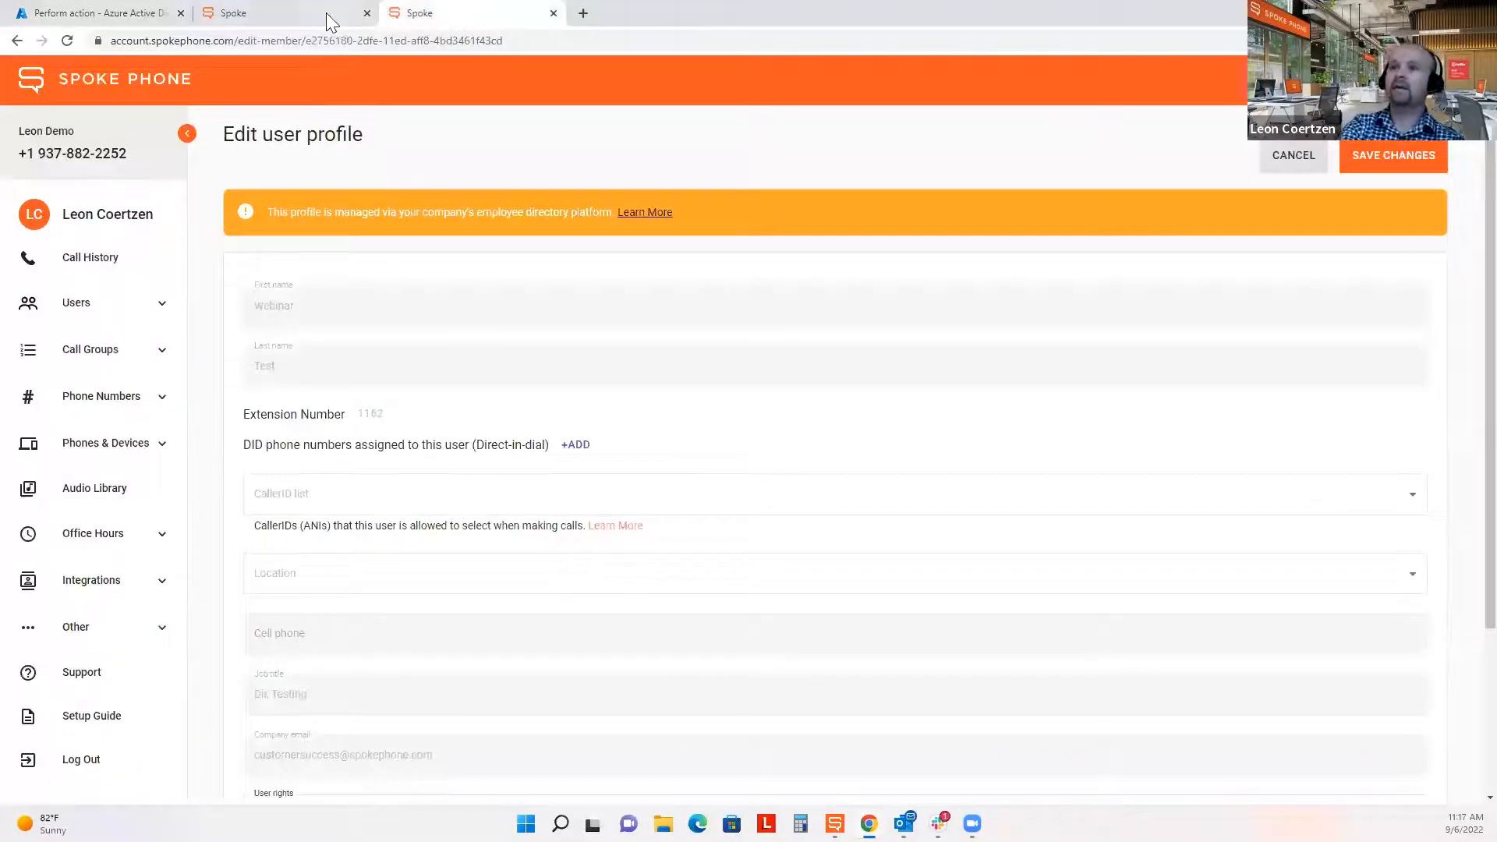
left_click(303, 11)
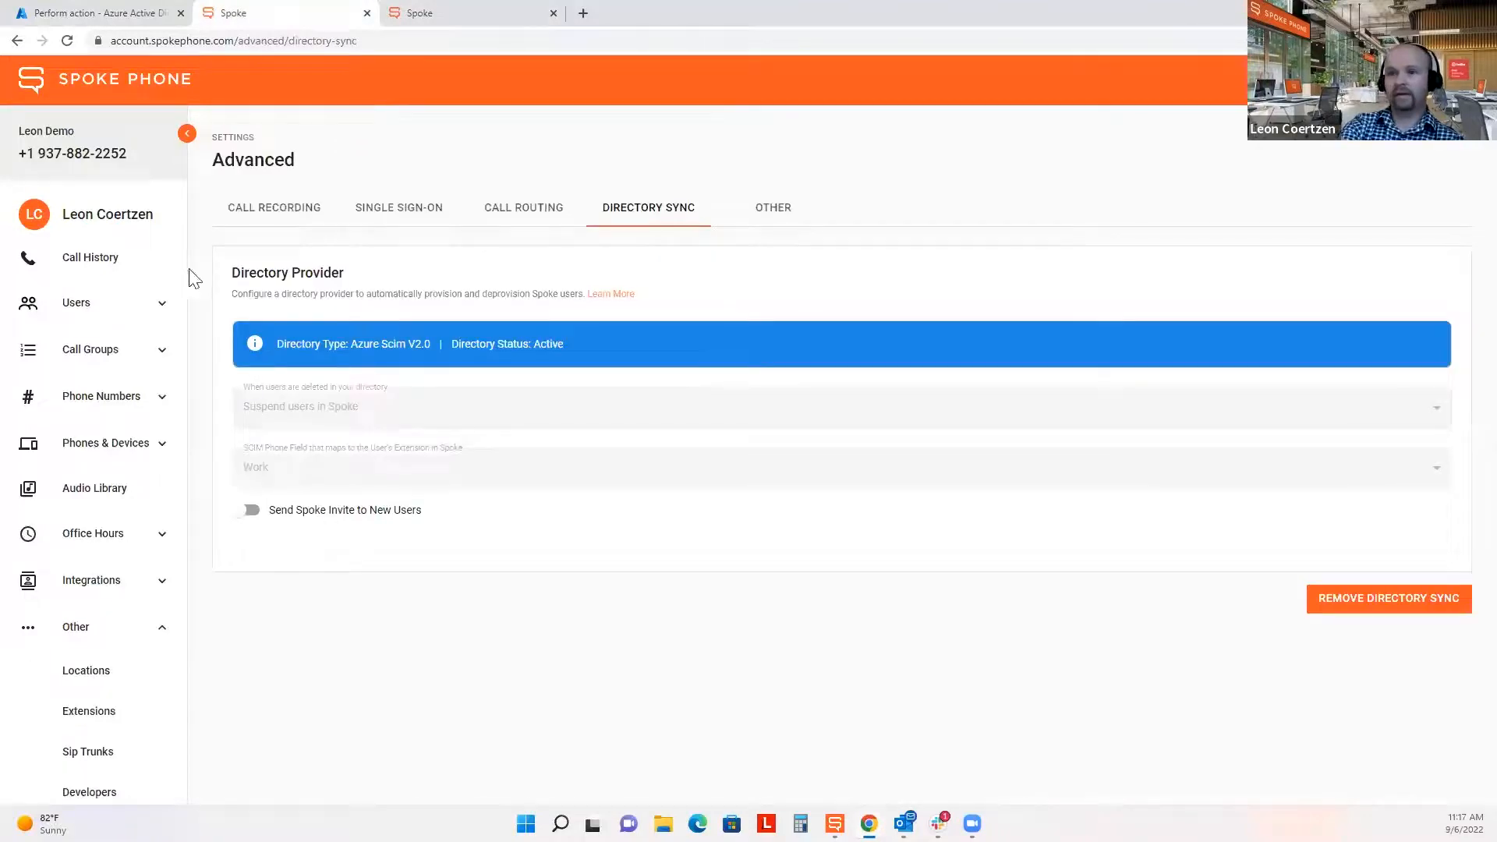
left_click(152, 315)
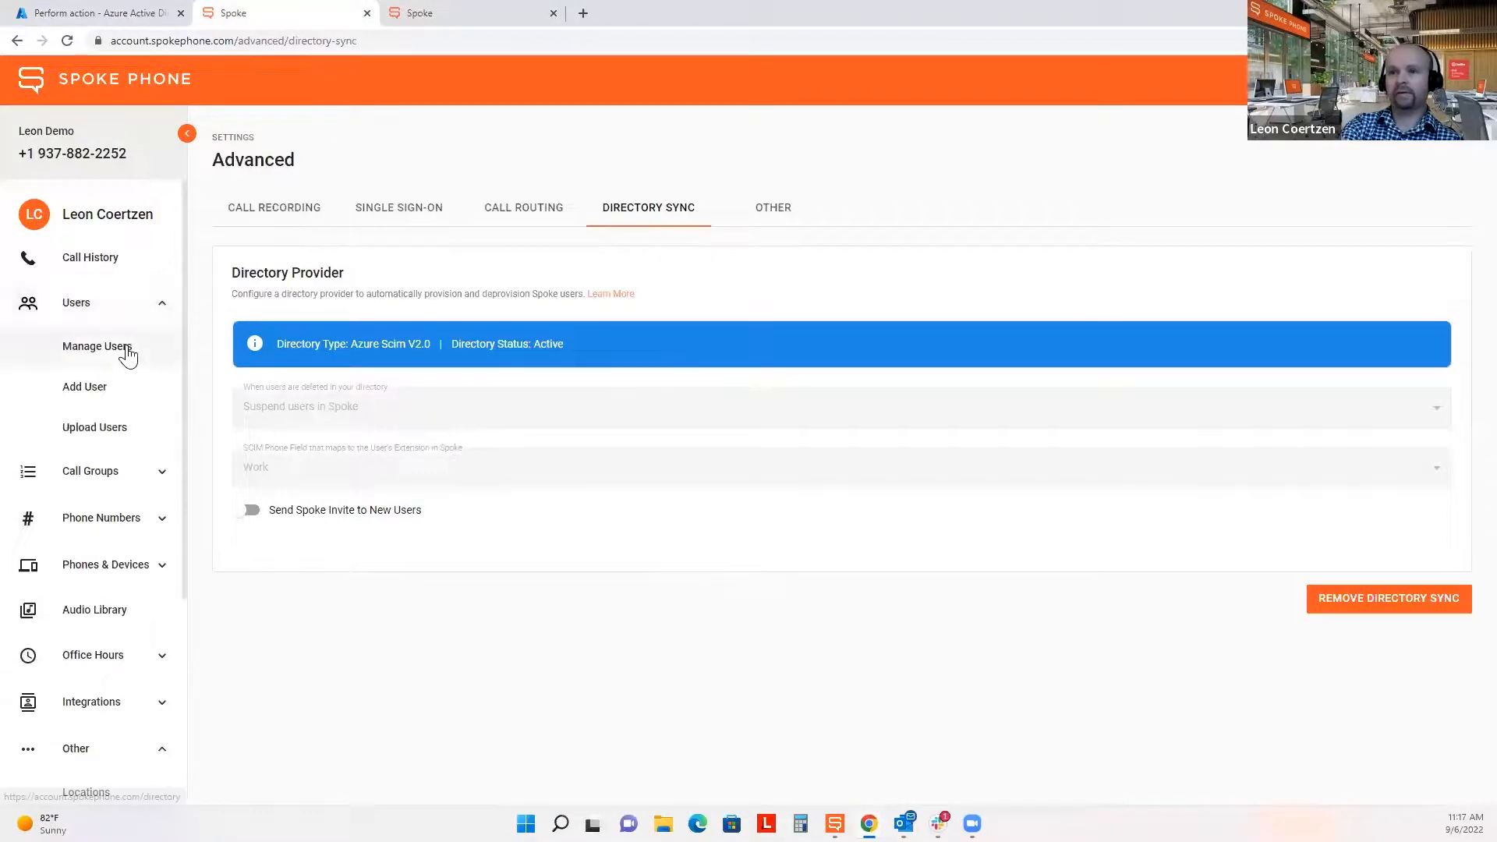
left_click(122, 349)
left_click(553, 12)
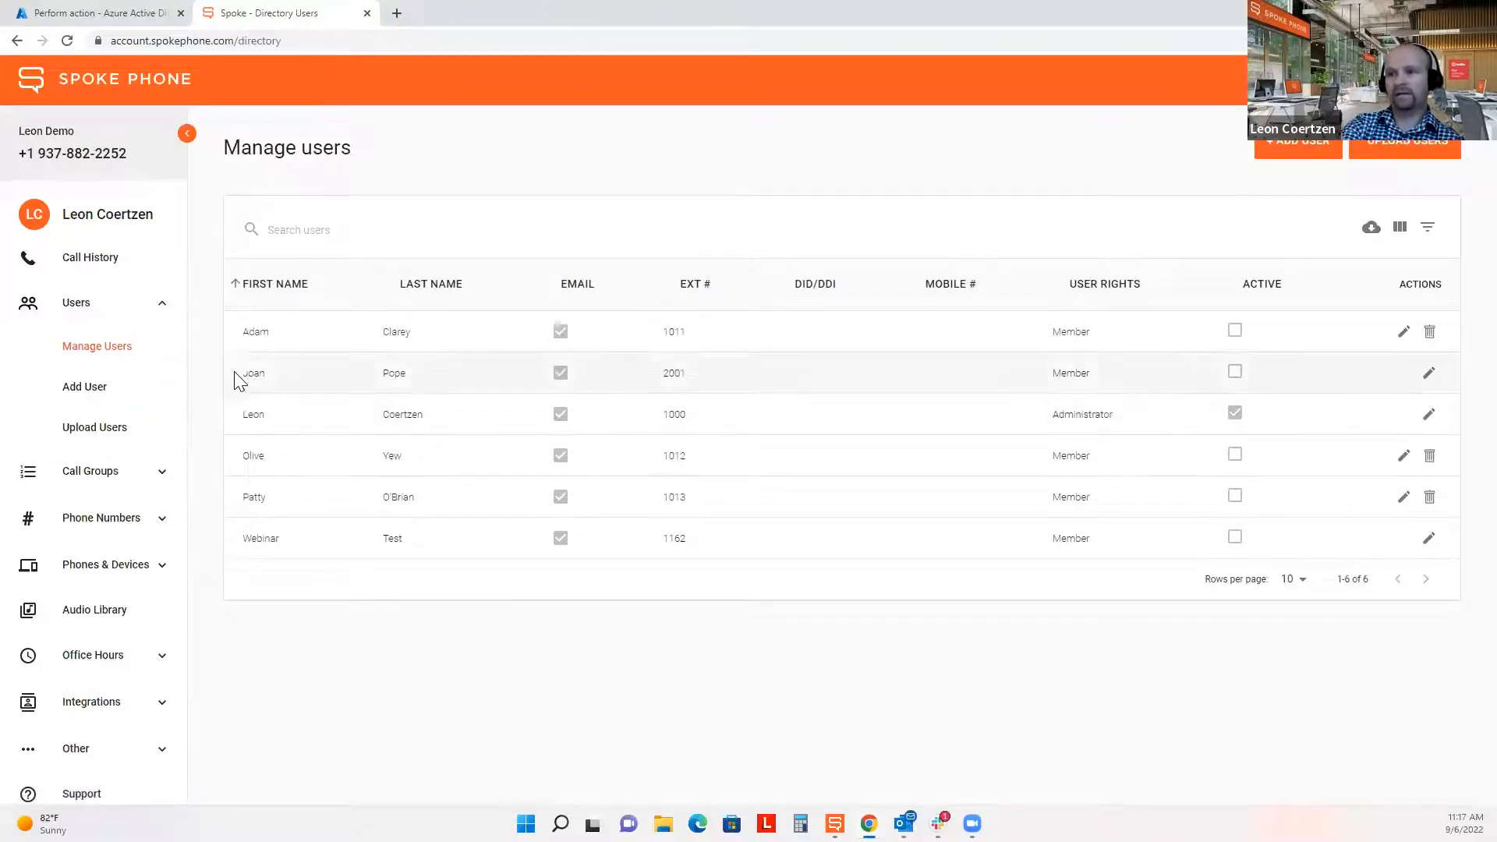
Confirm the CSM user's new name and extension 2001, check the Webinar Test row, and return to Azure.
double_click(255, 374)
double_click(394, 375)
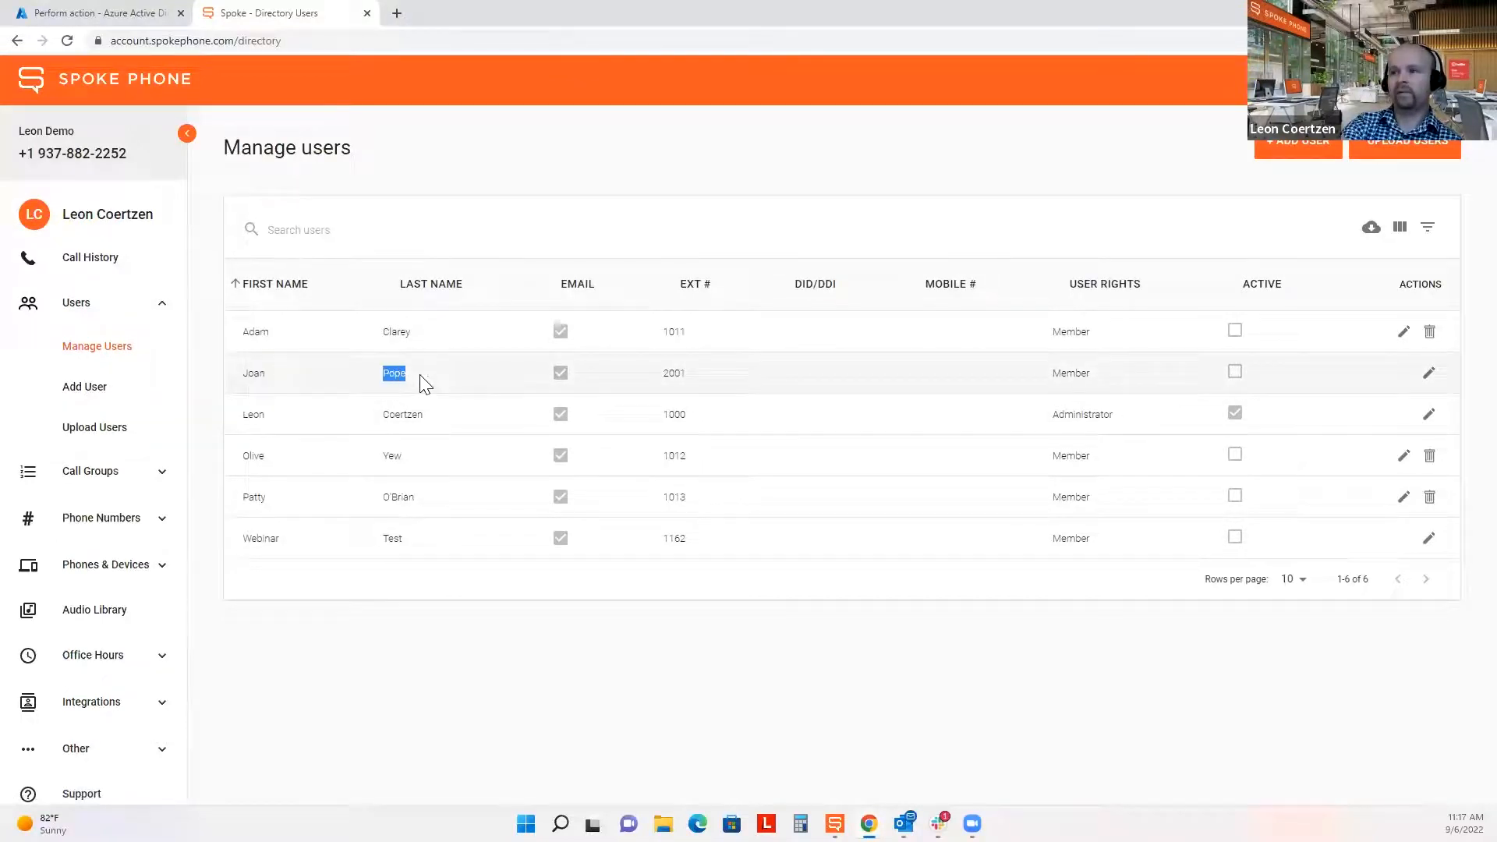
double_click(674, 374)
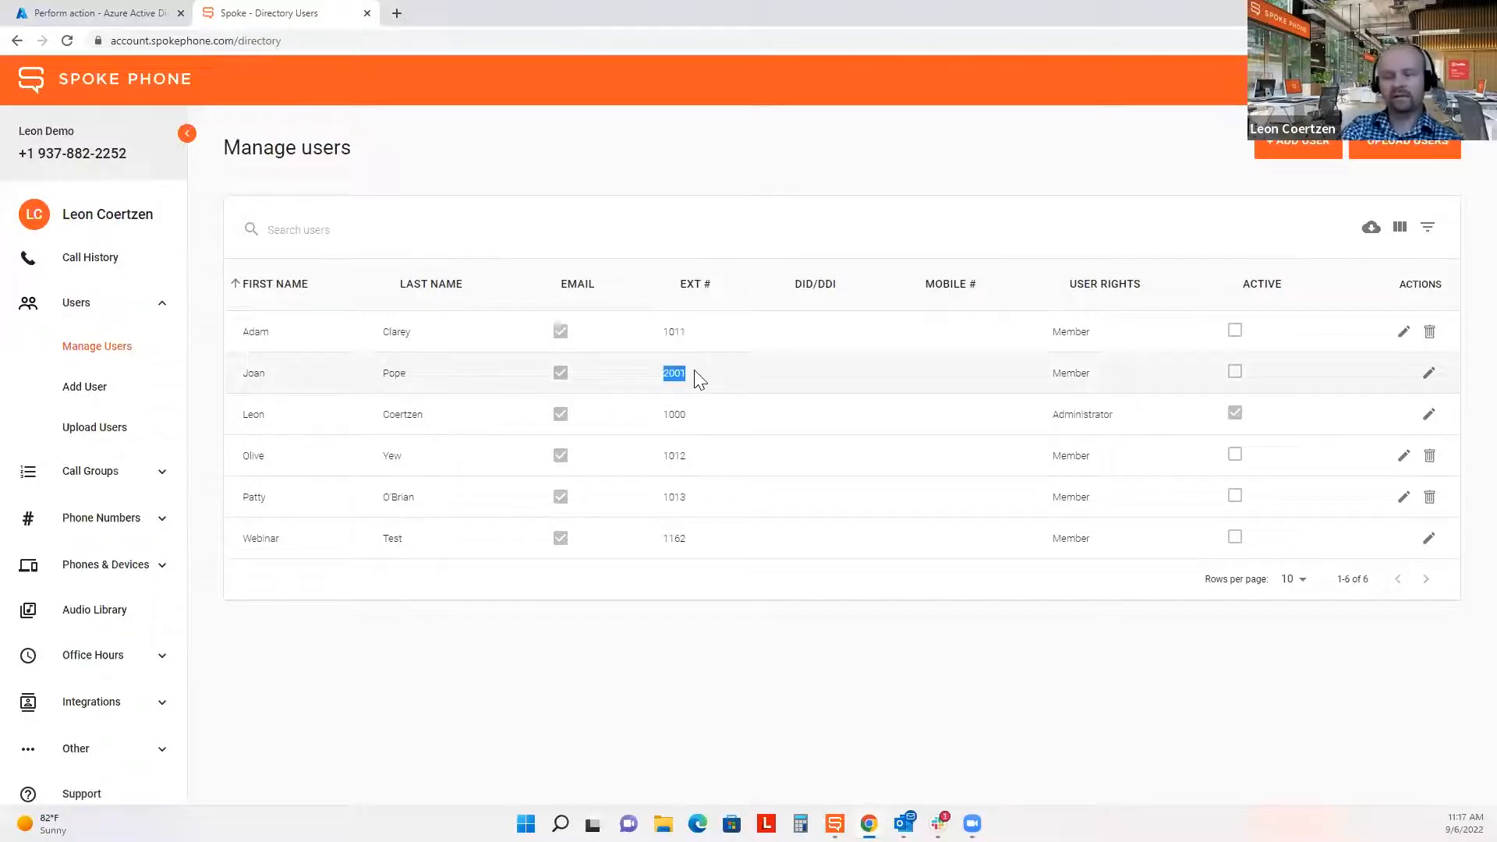
left_click(681, 668)
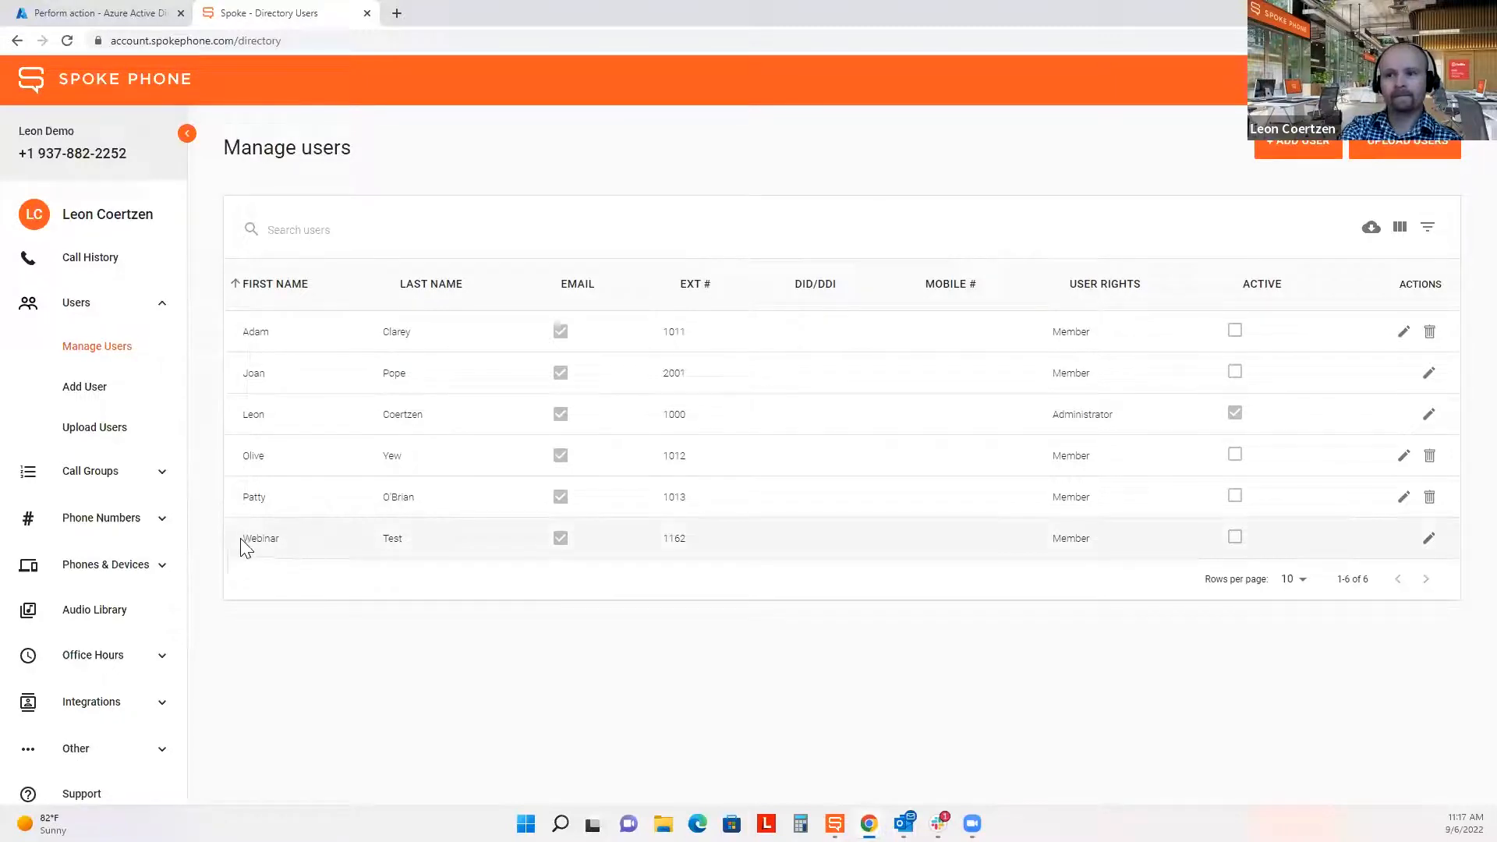
left_click_drag(238, 546, 719, 535)
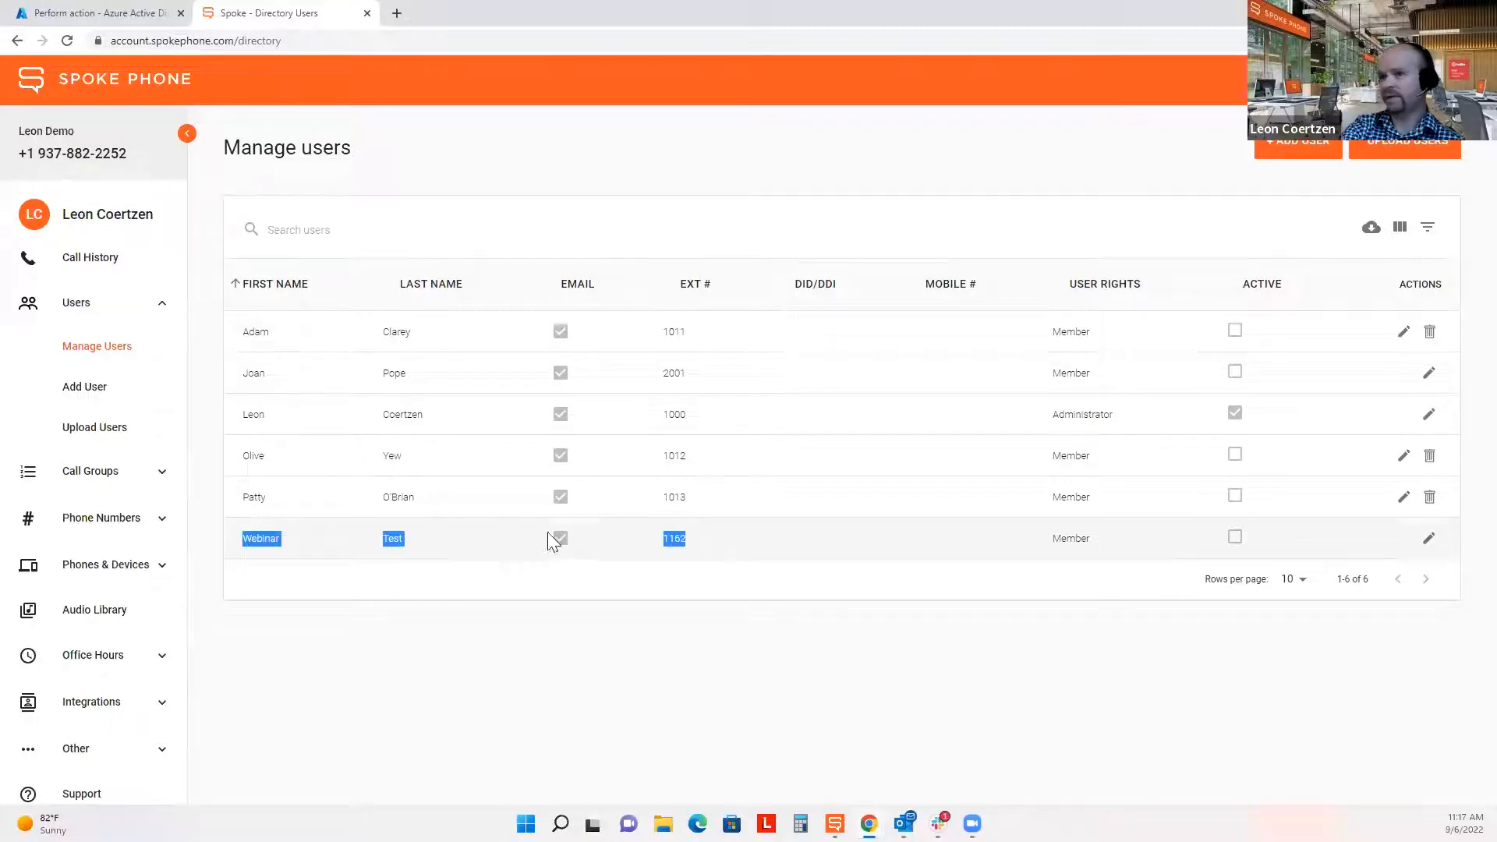
left_click(377, 536)
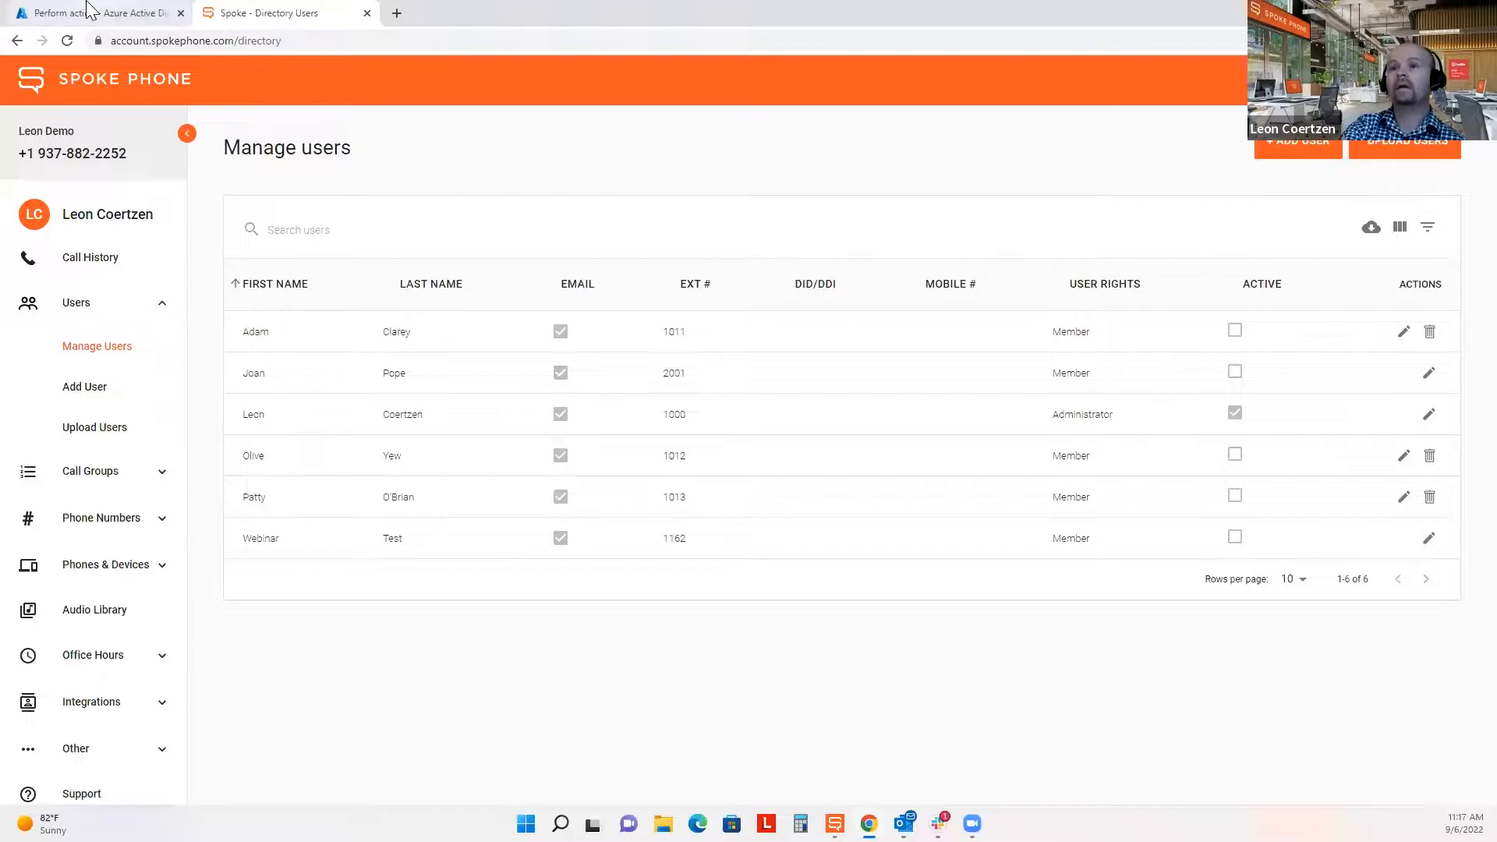
left_click(115, 11)
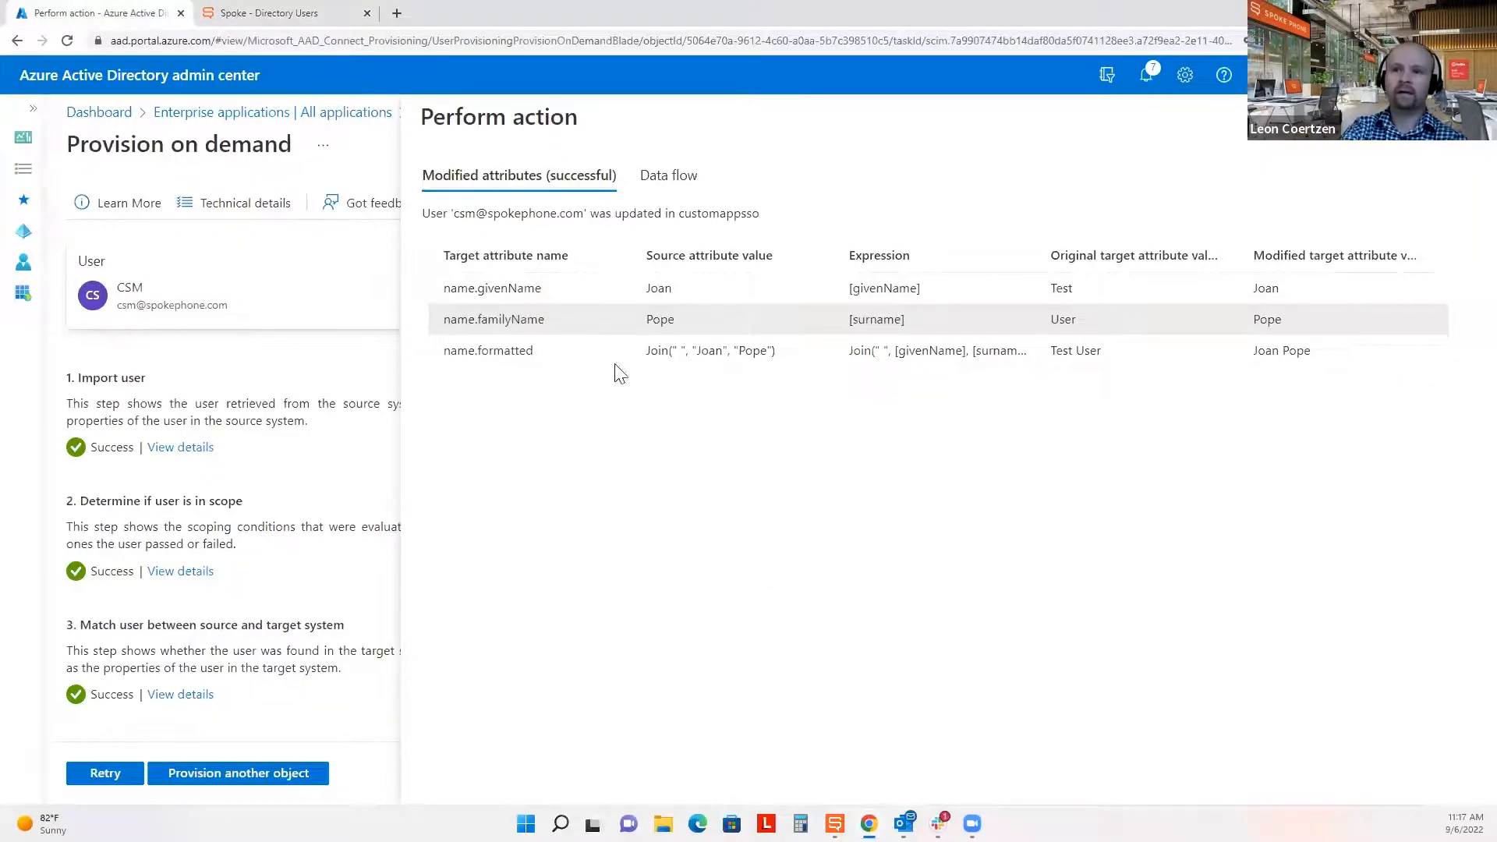
Remove the Customer user's assignment from Webinar User Sync and open its Provisioning page.
left_click(223, 114)
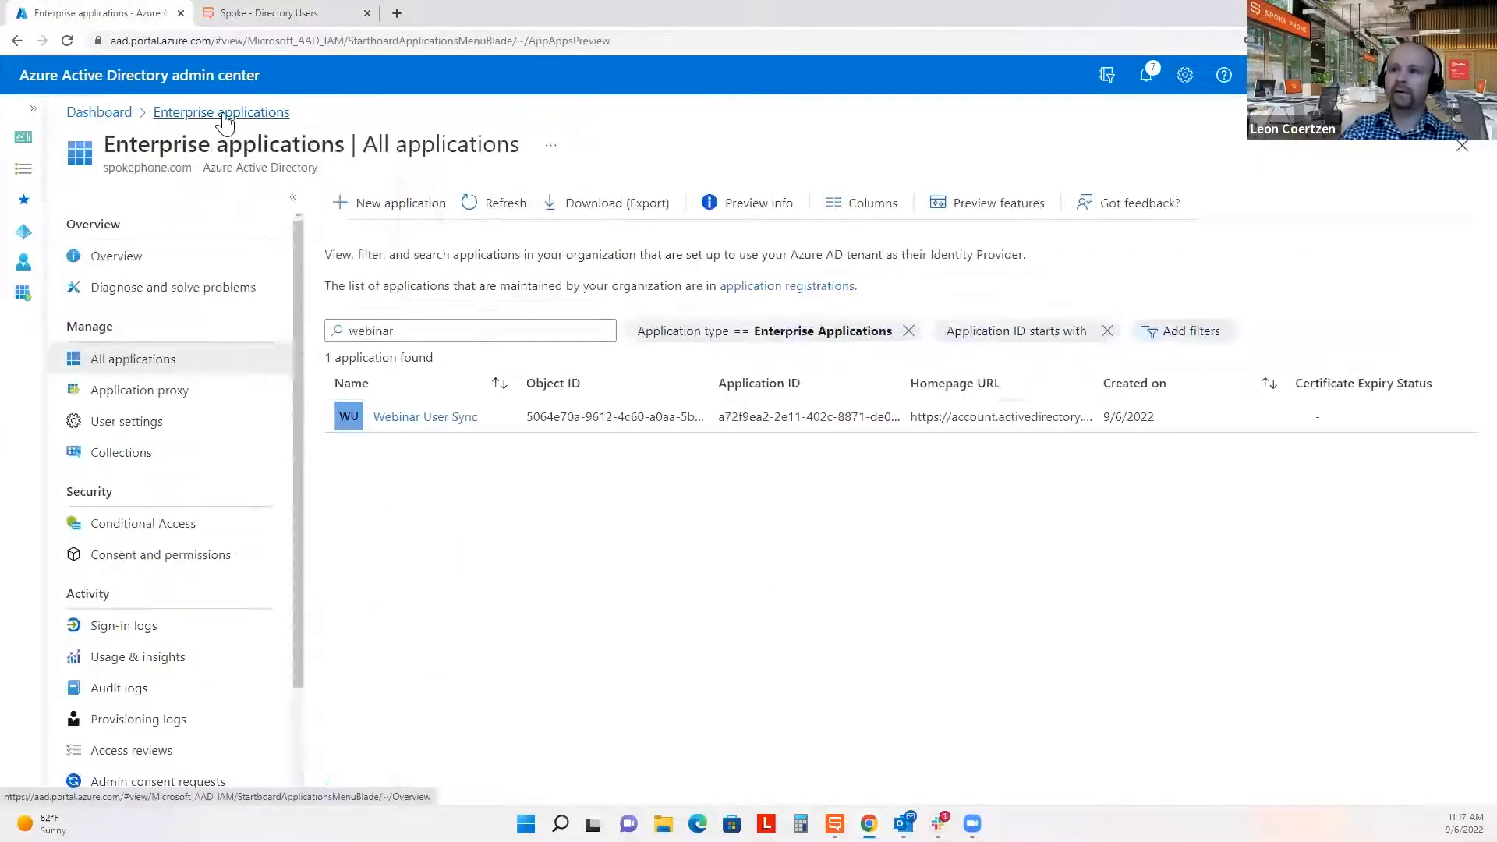
left_click(428, 419)
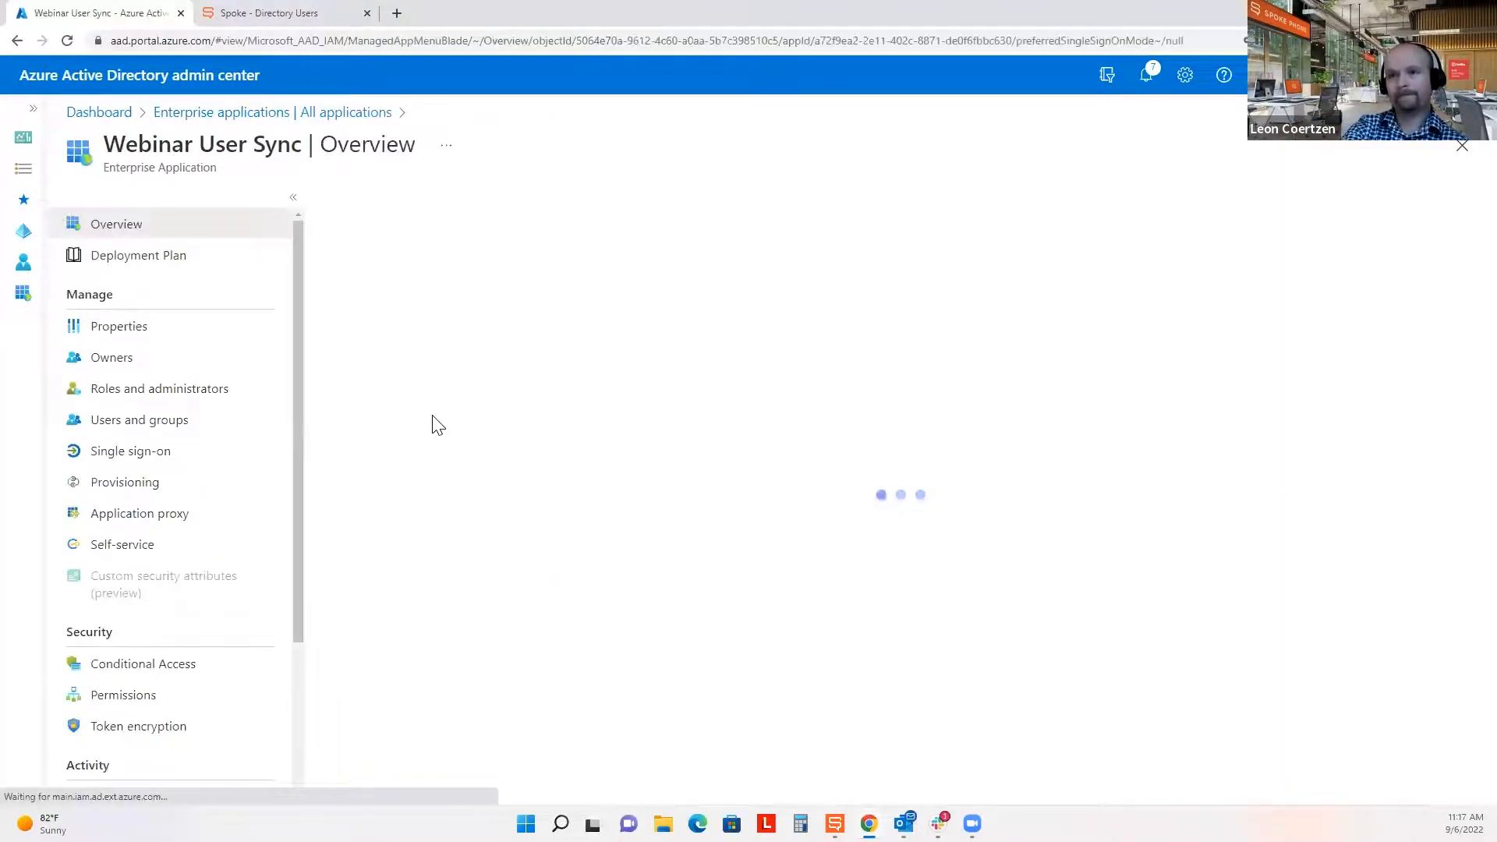
left_click(190, 422)
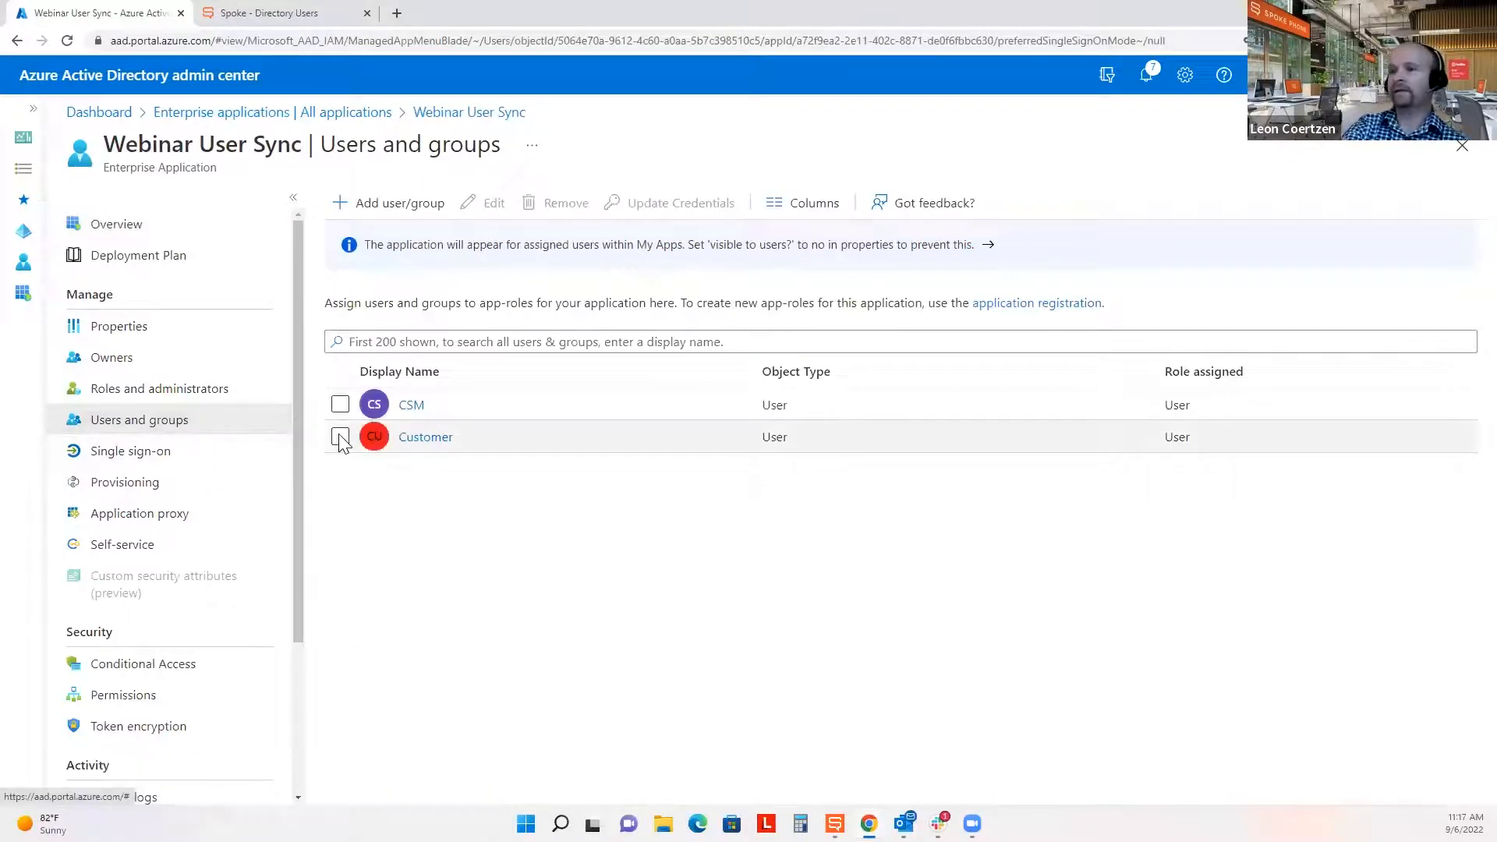
left_click(340, 437)
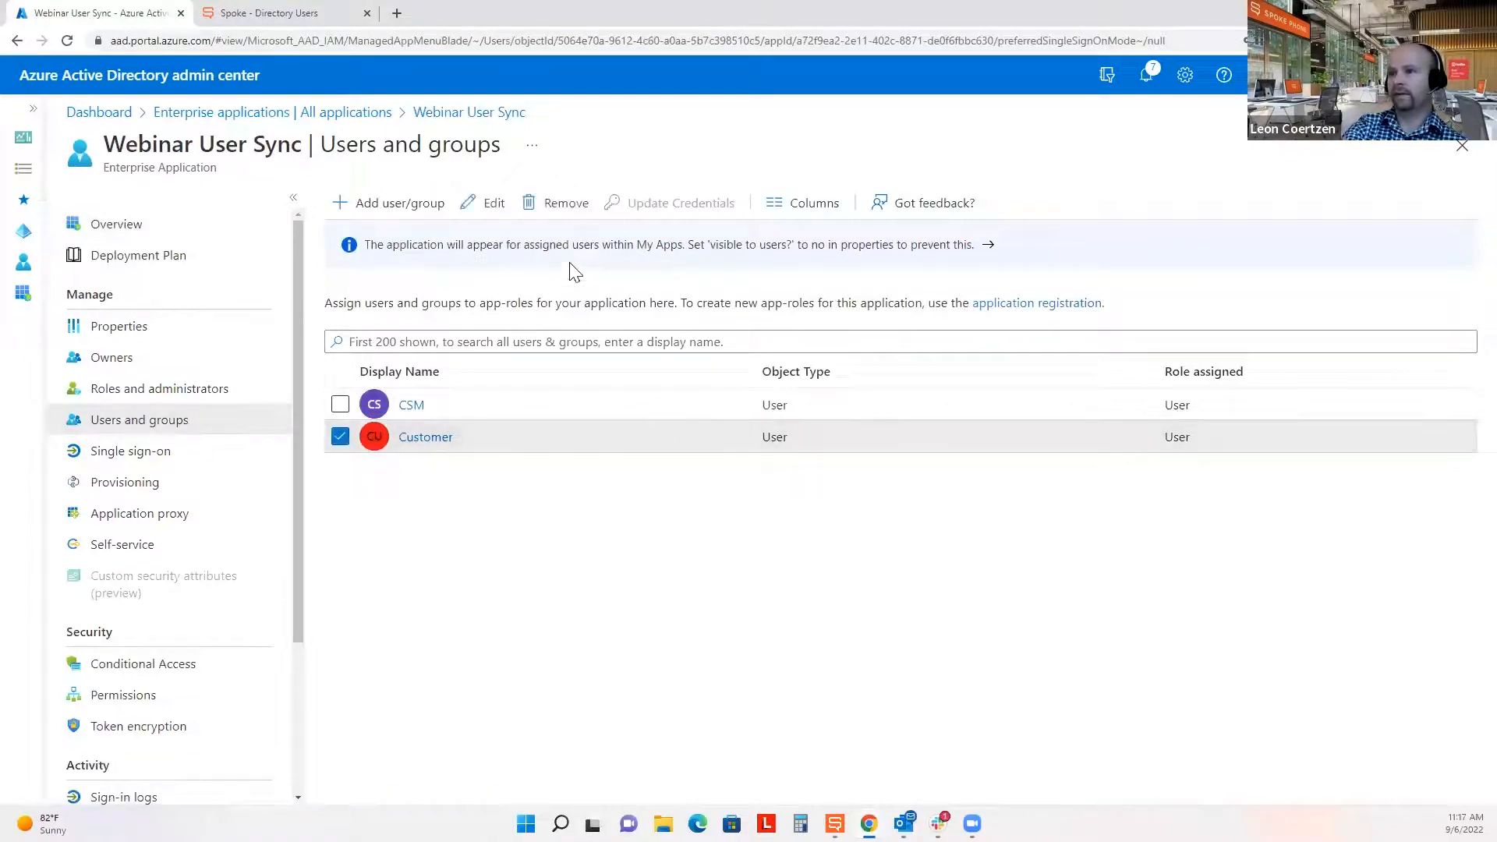
left_click(557, 209)
left_click(365, 308)
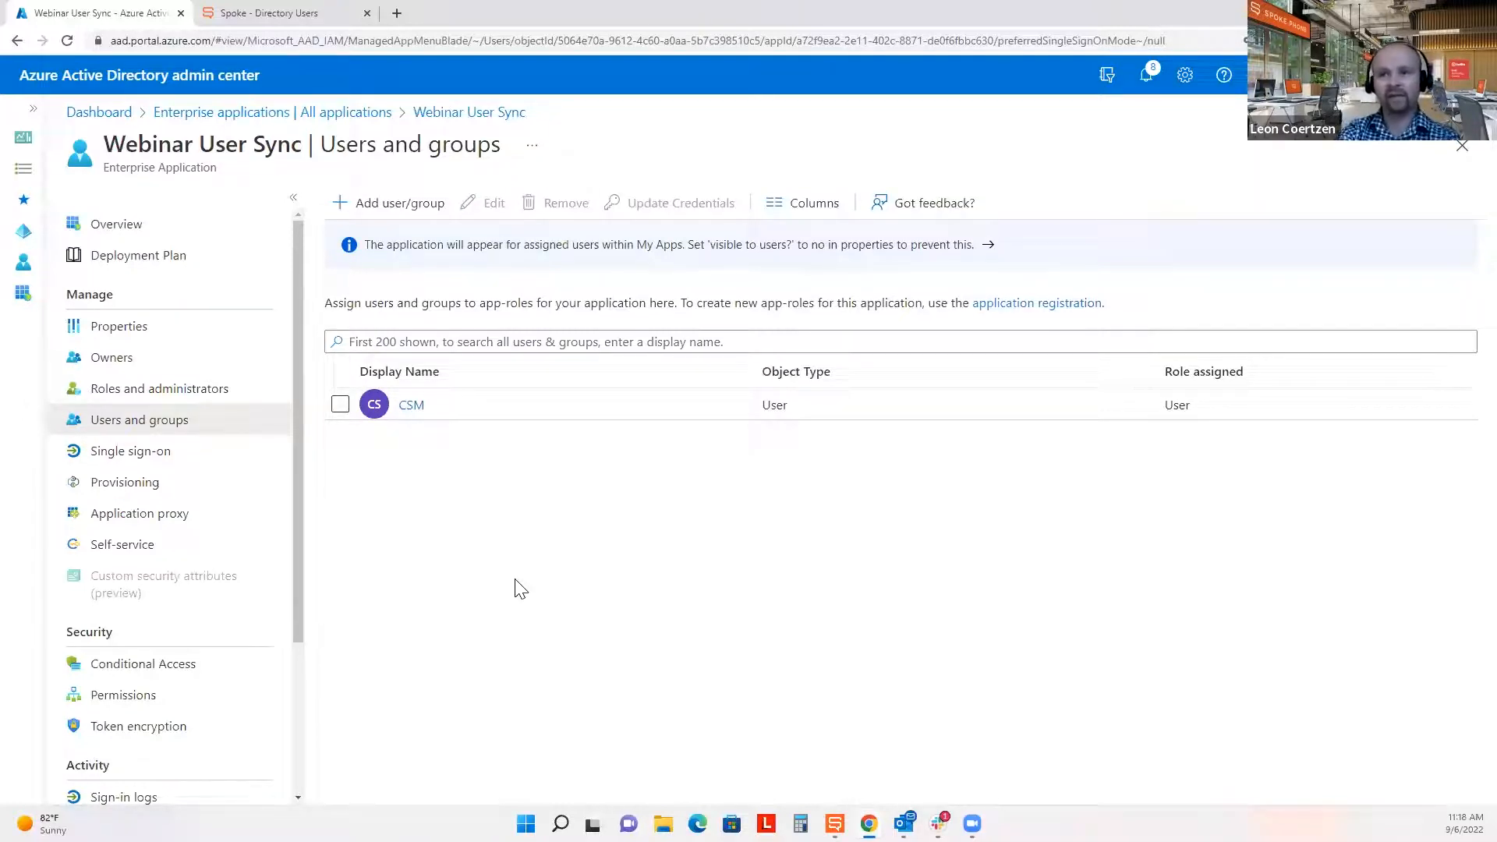
left_click(153, 486)
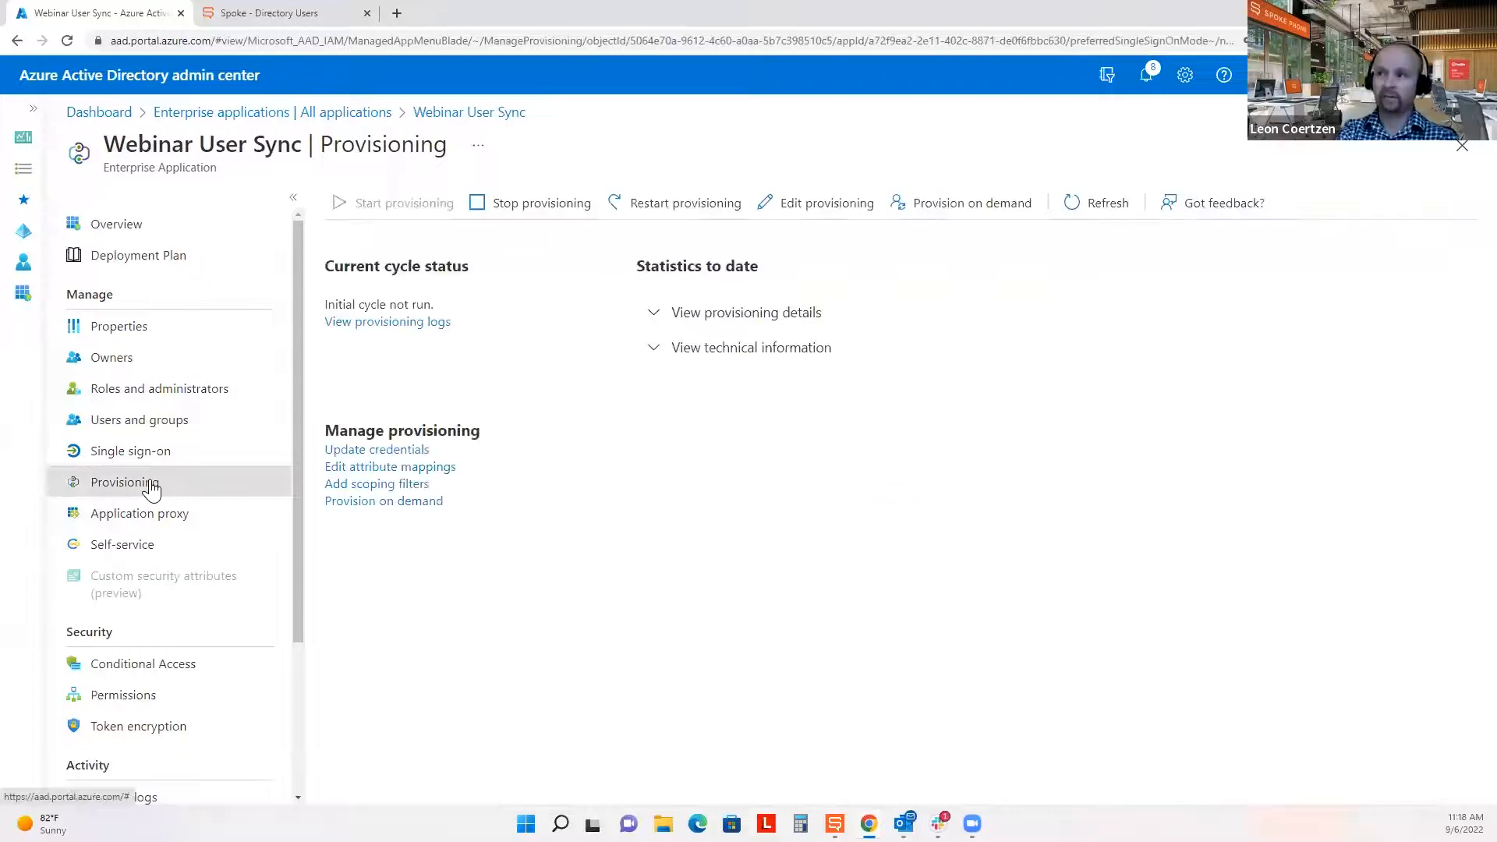
Provision the Customer user on demand and confirm its active attribute changed from True to False.
left_click(967, 207)
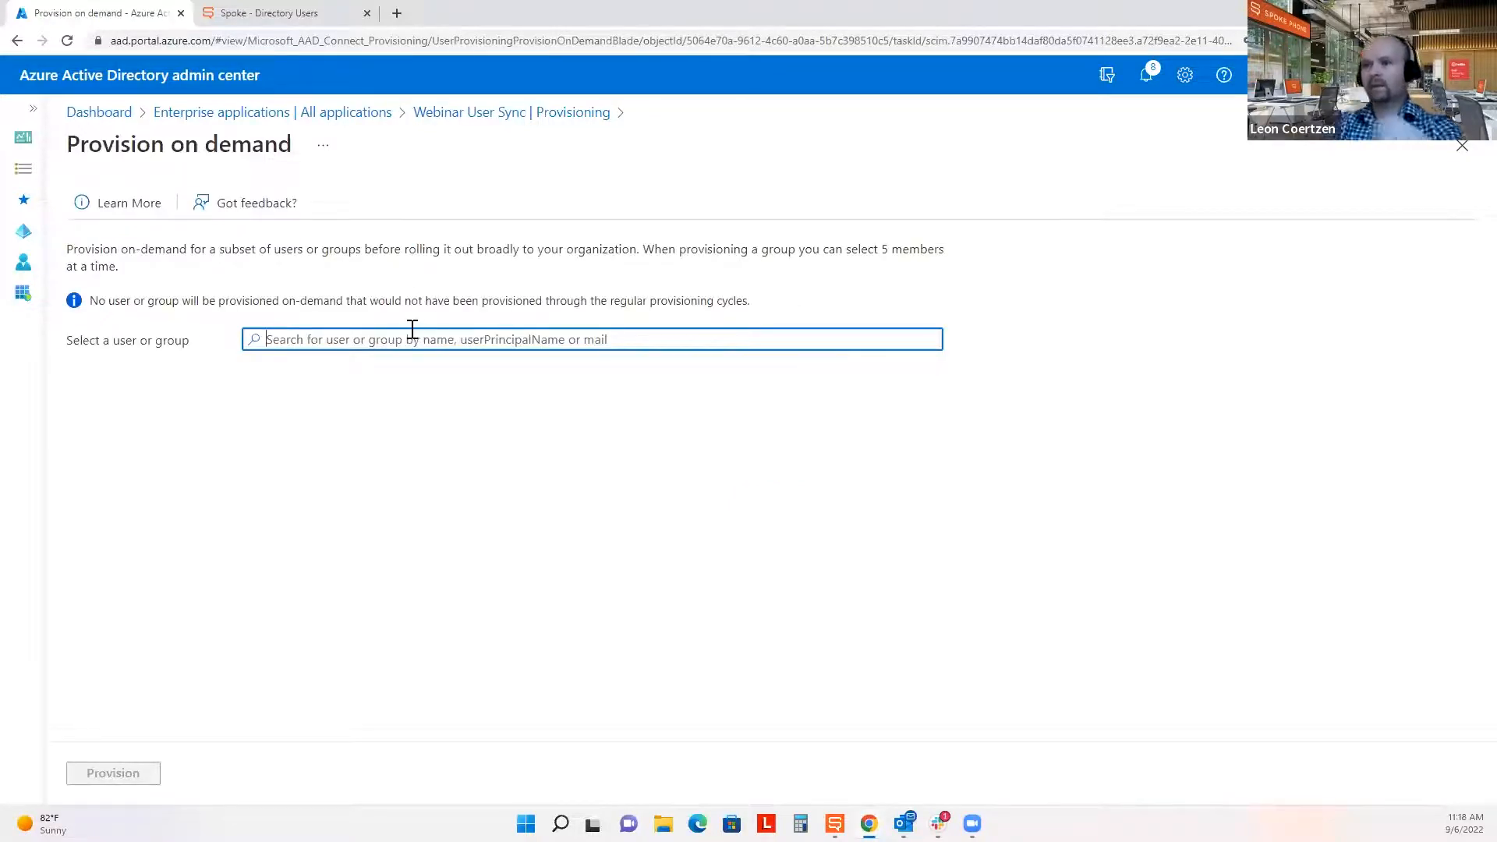
type("customer")
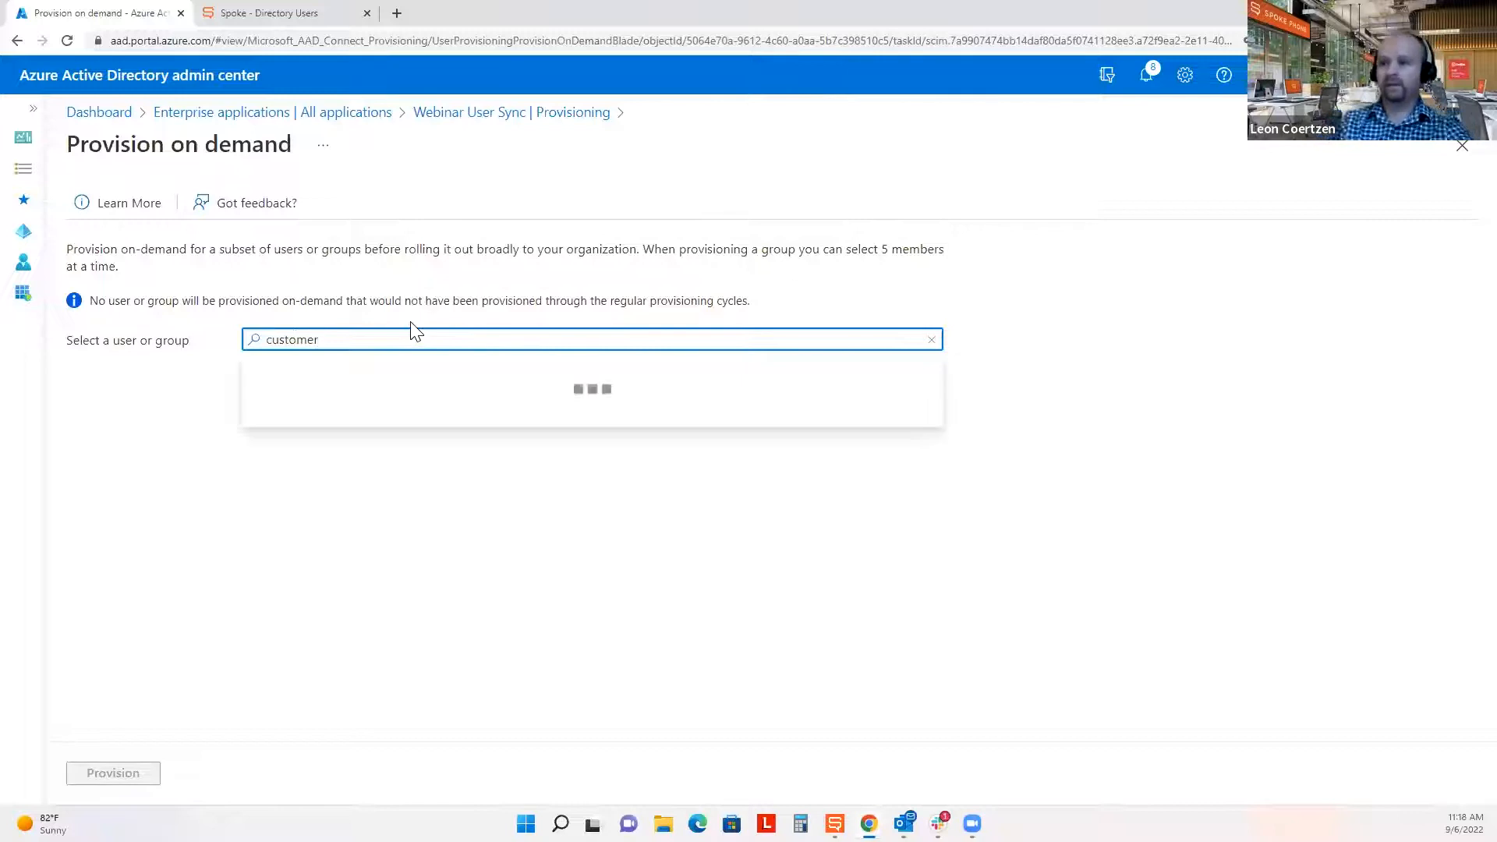
left_click(378, 421)
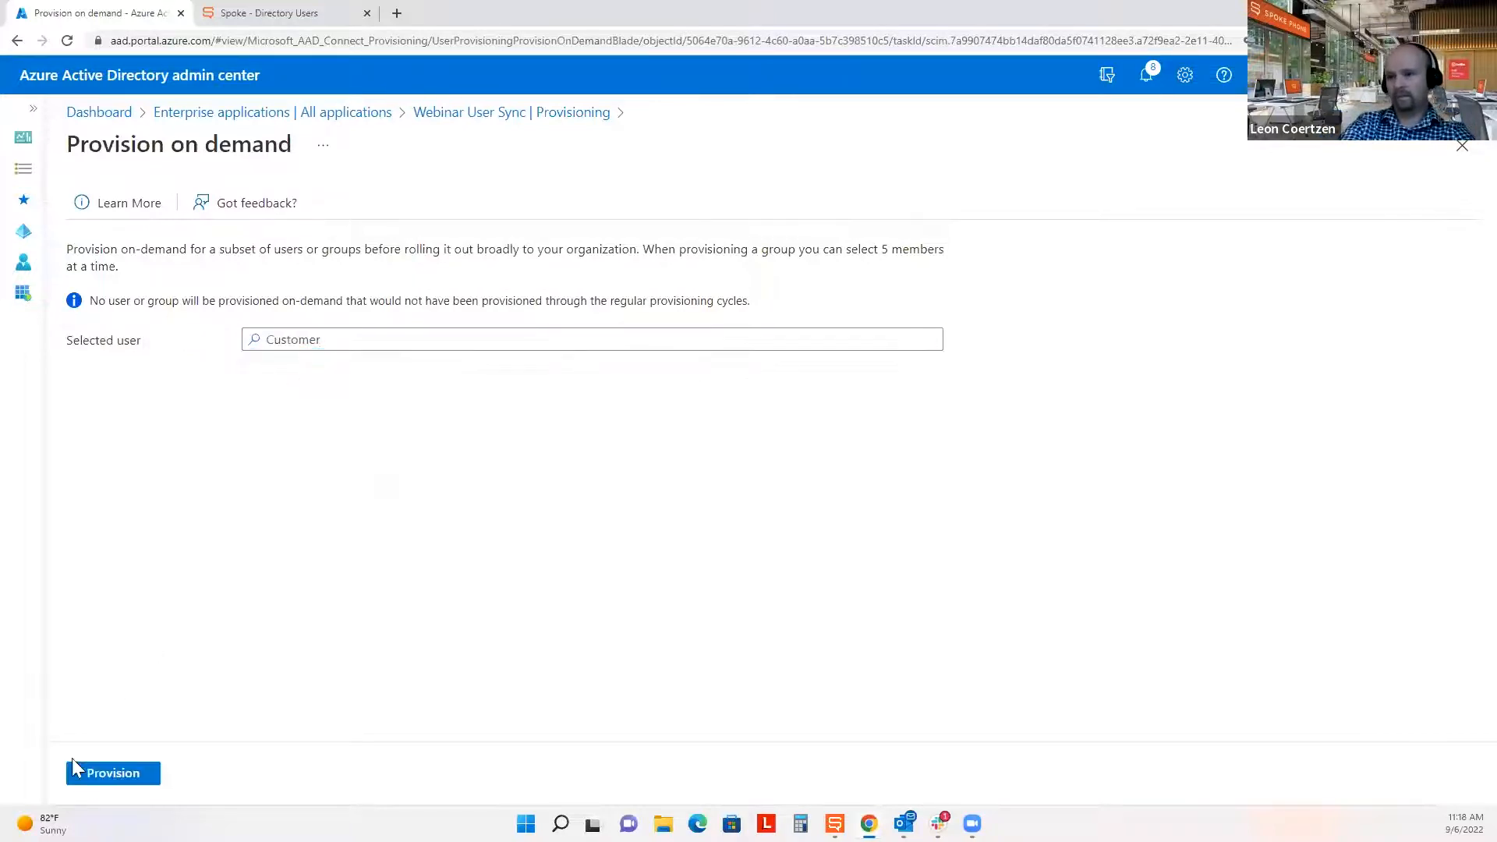
left_click(90, 773)
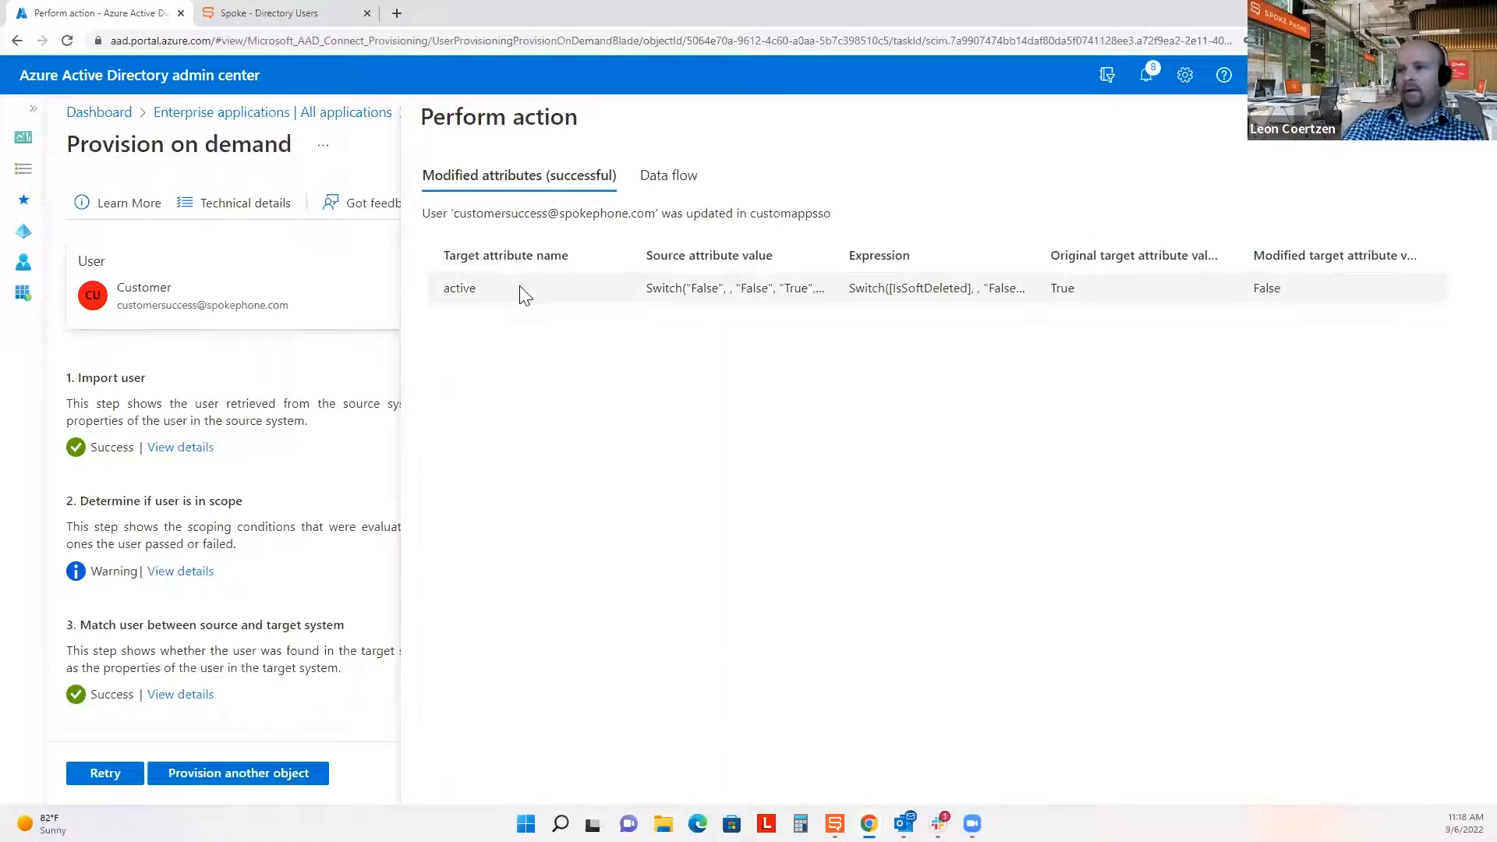
left_click(465, 294)
left_click(694, 467)
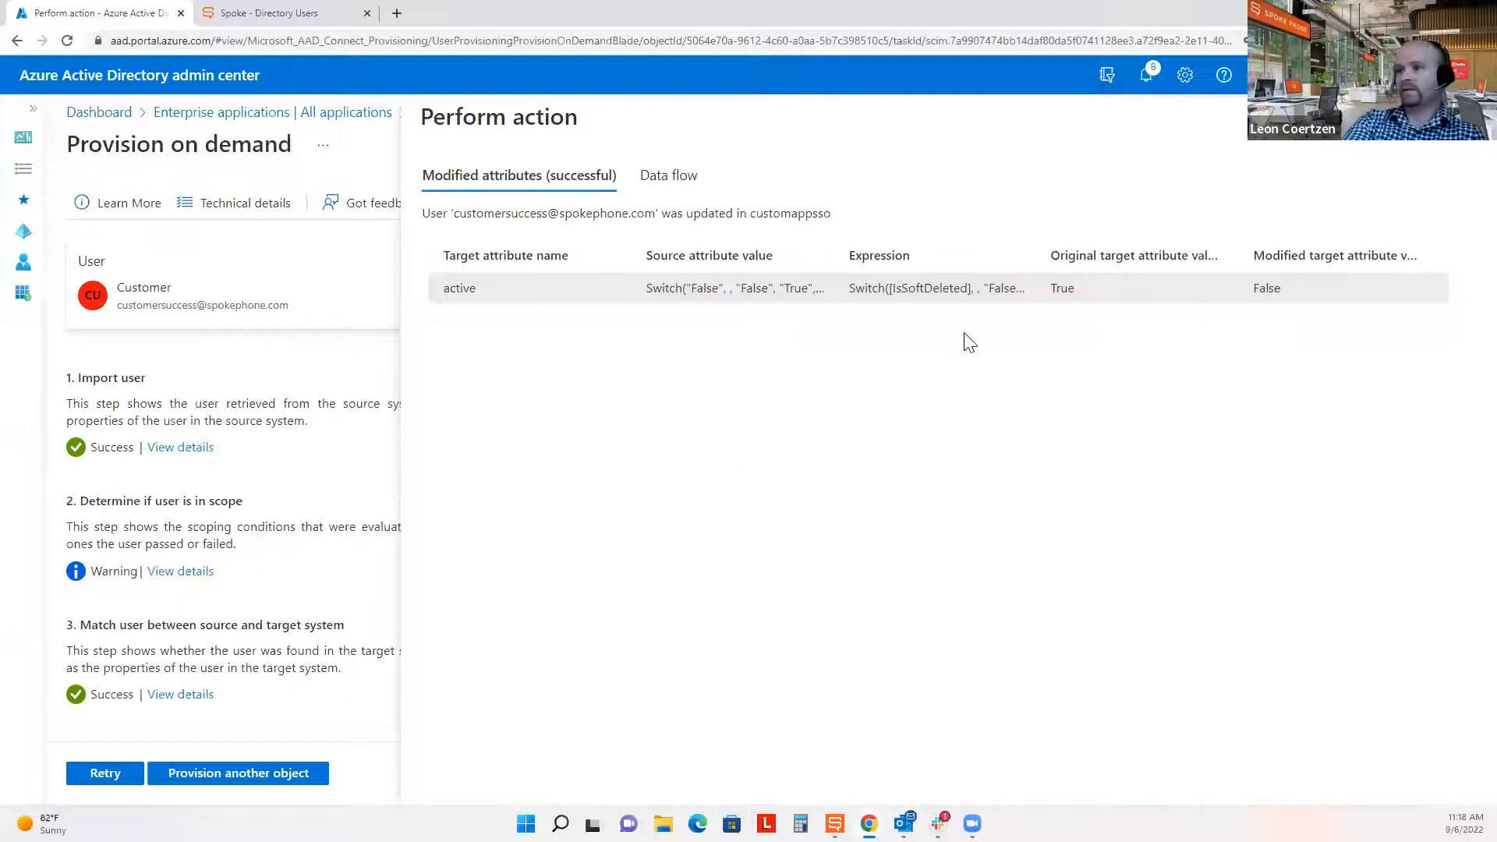
left_click_drag(1026, 293, 995, 296)
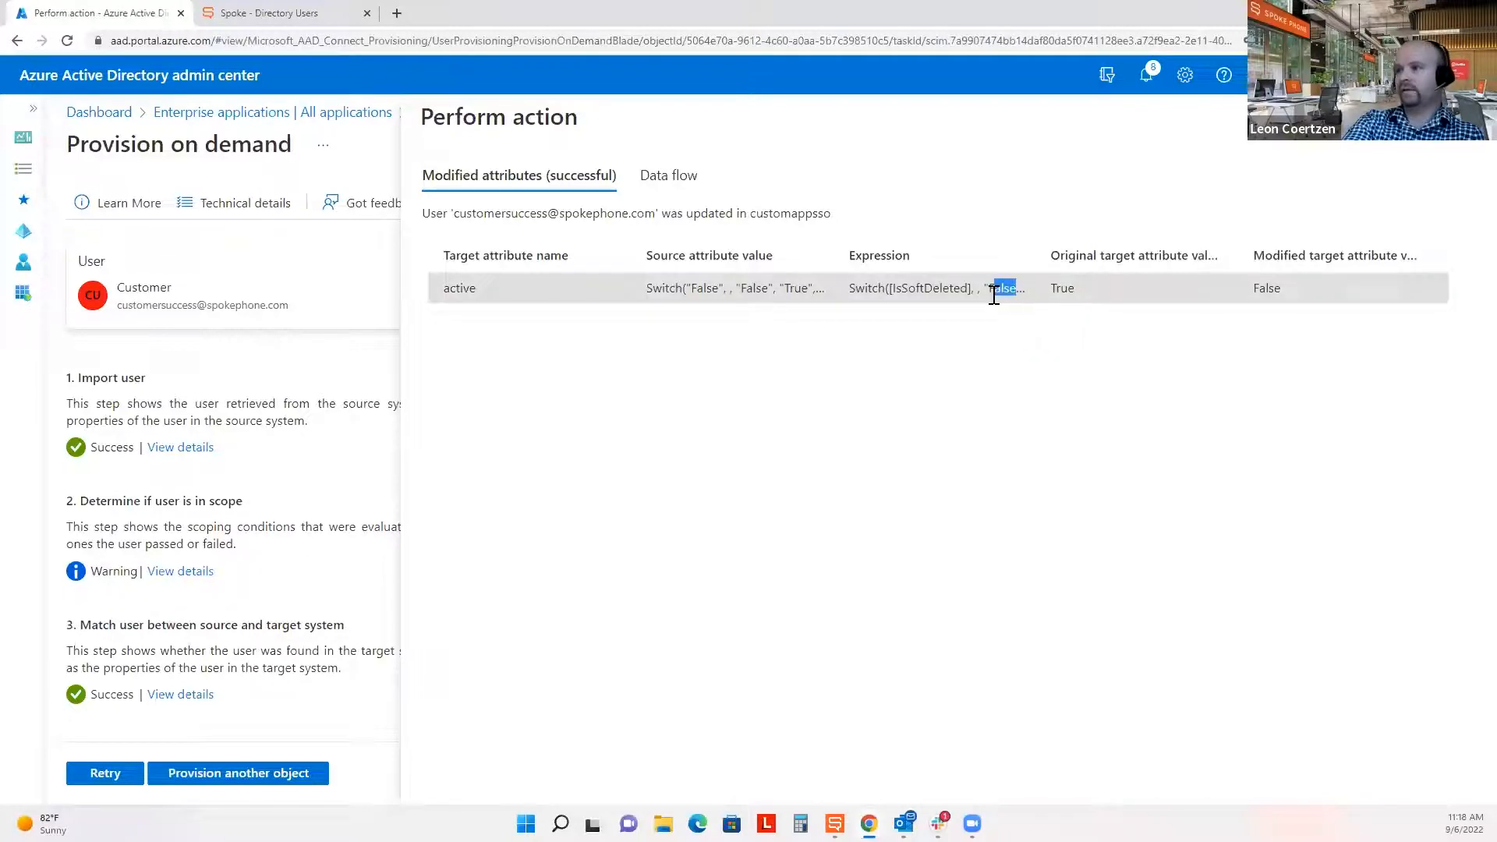
Reload Spoke's users and confirm the greyed-out Webinar Test profile shows as suspended.
left_click(288, 10)
left_click(67, 41)
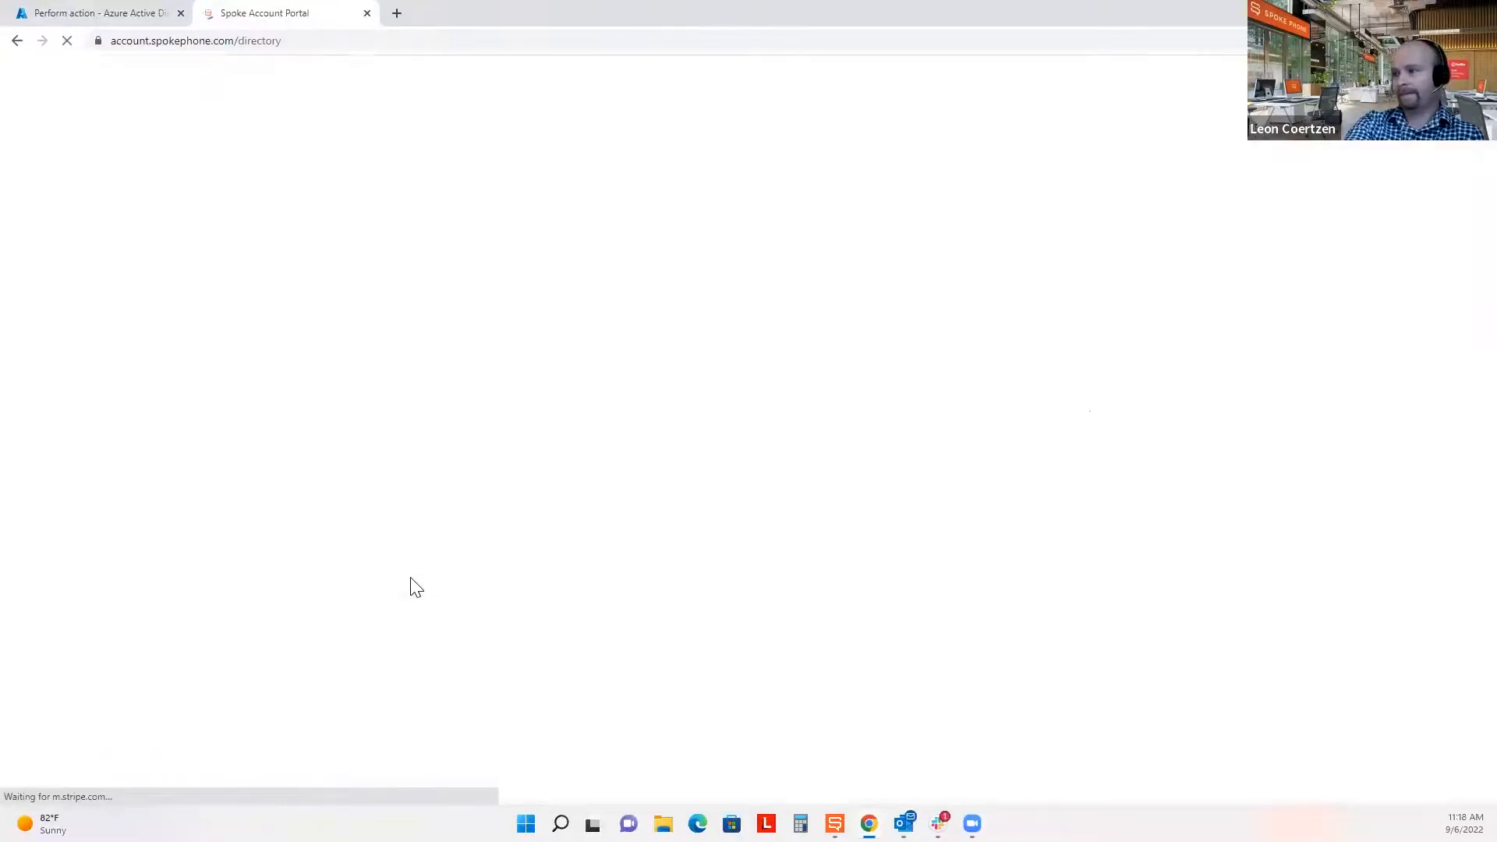
left_click_drag(239, 541, 762, 551)
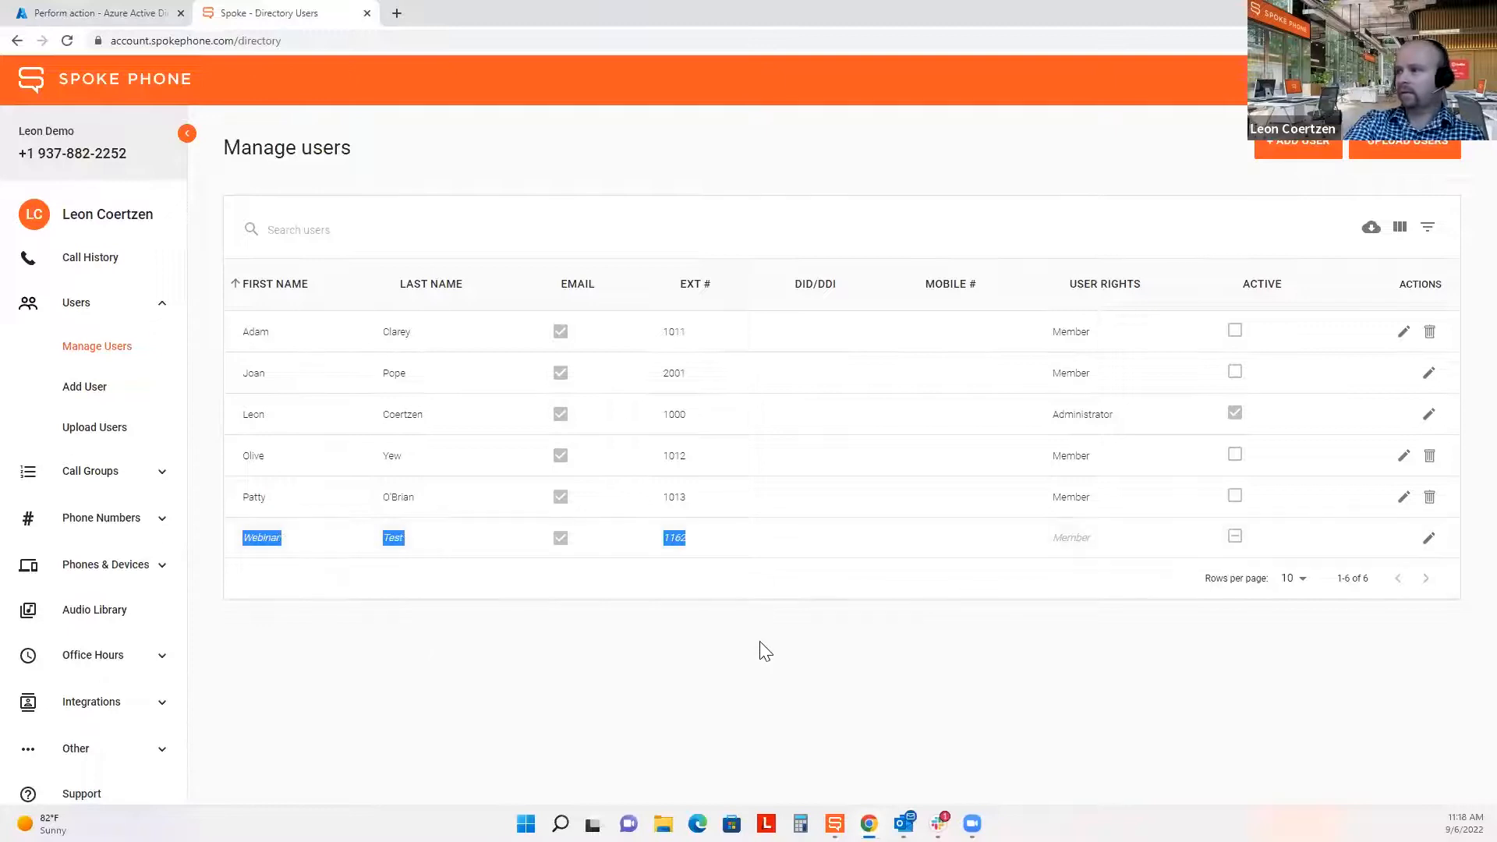
left_click(753, 665)
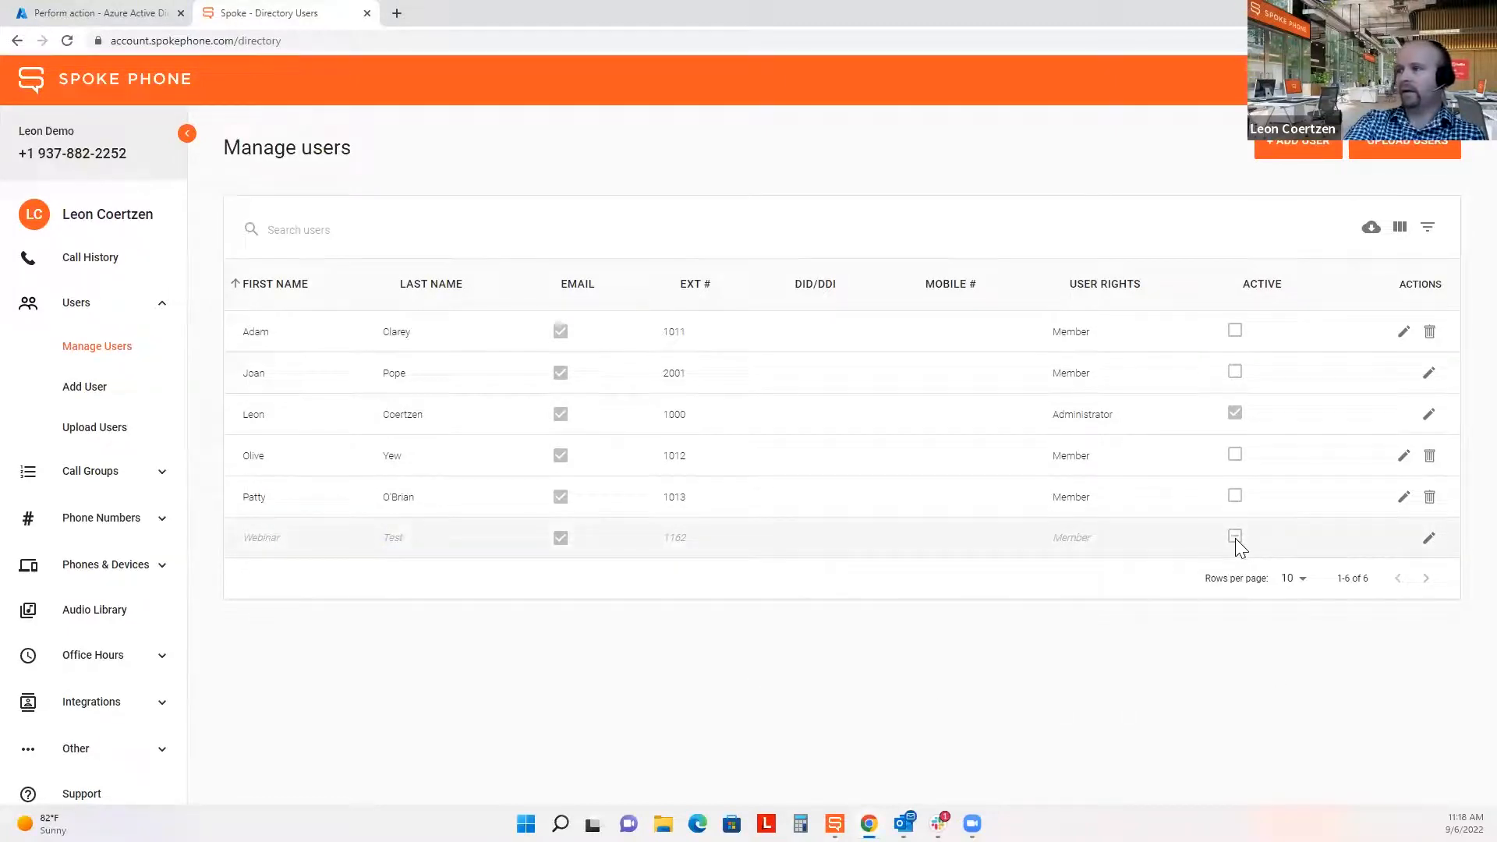
left_click(1429, 538)
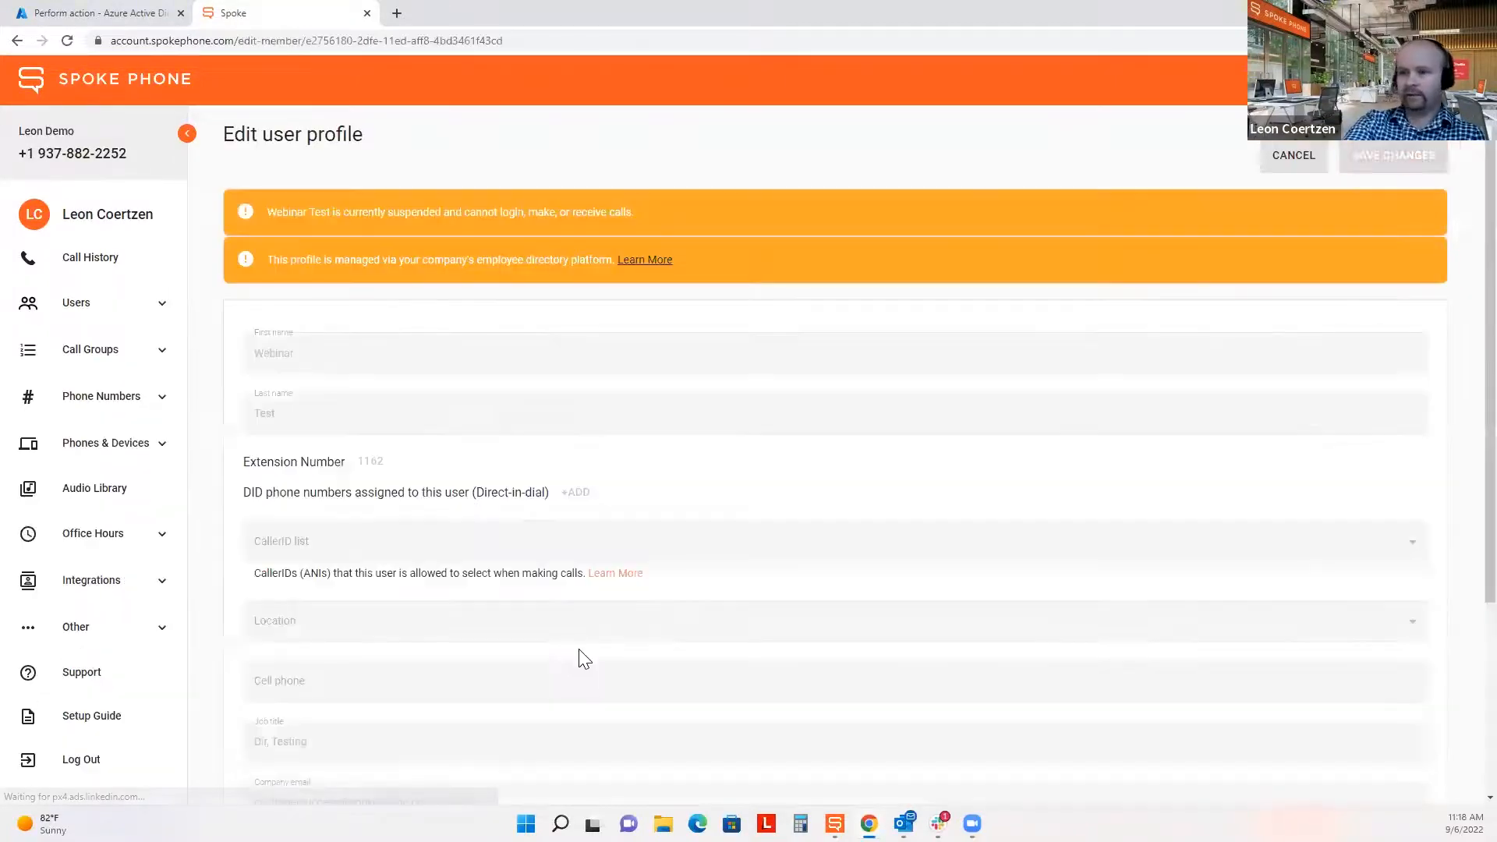
scroll(574, 654, "down", 3)
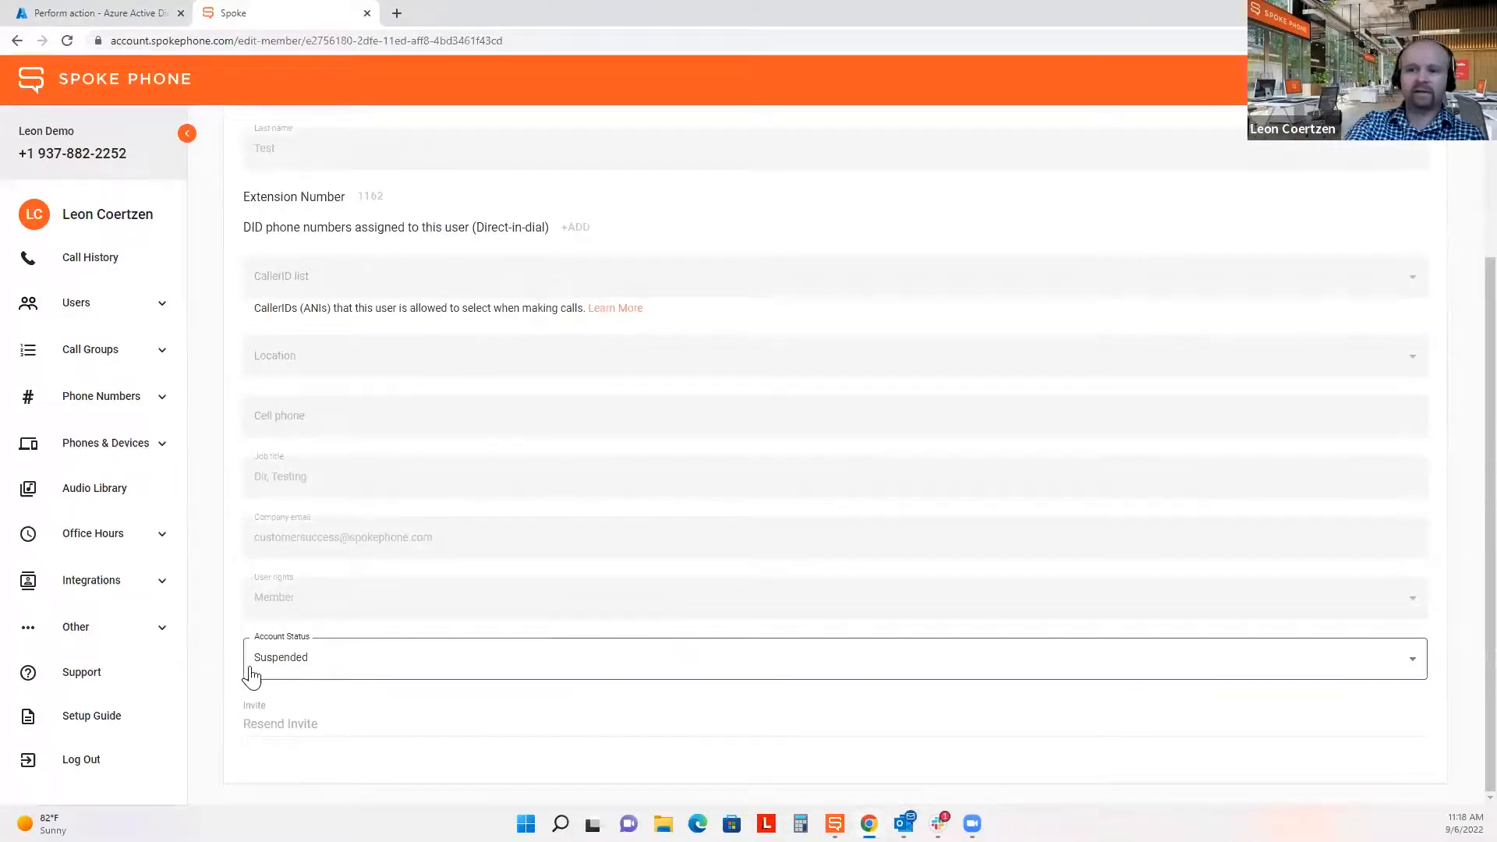
scroll(485, 479, "up", 4)
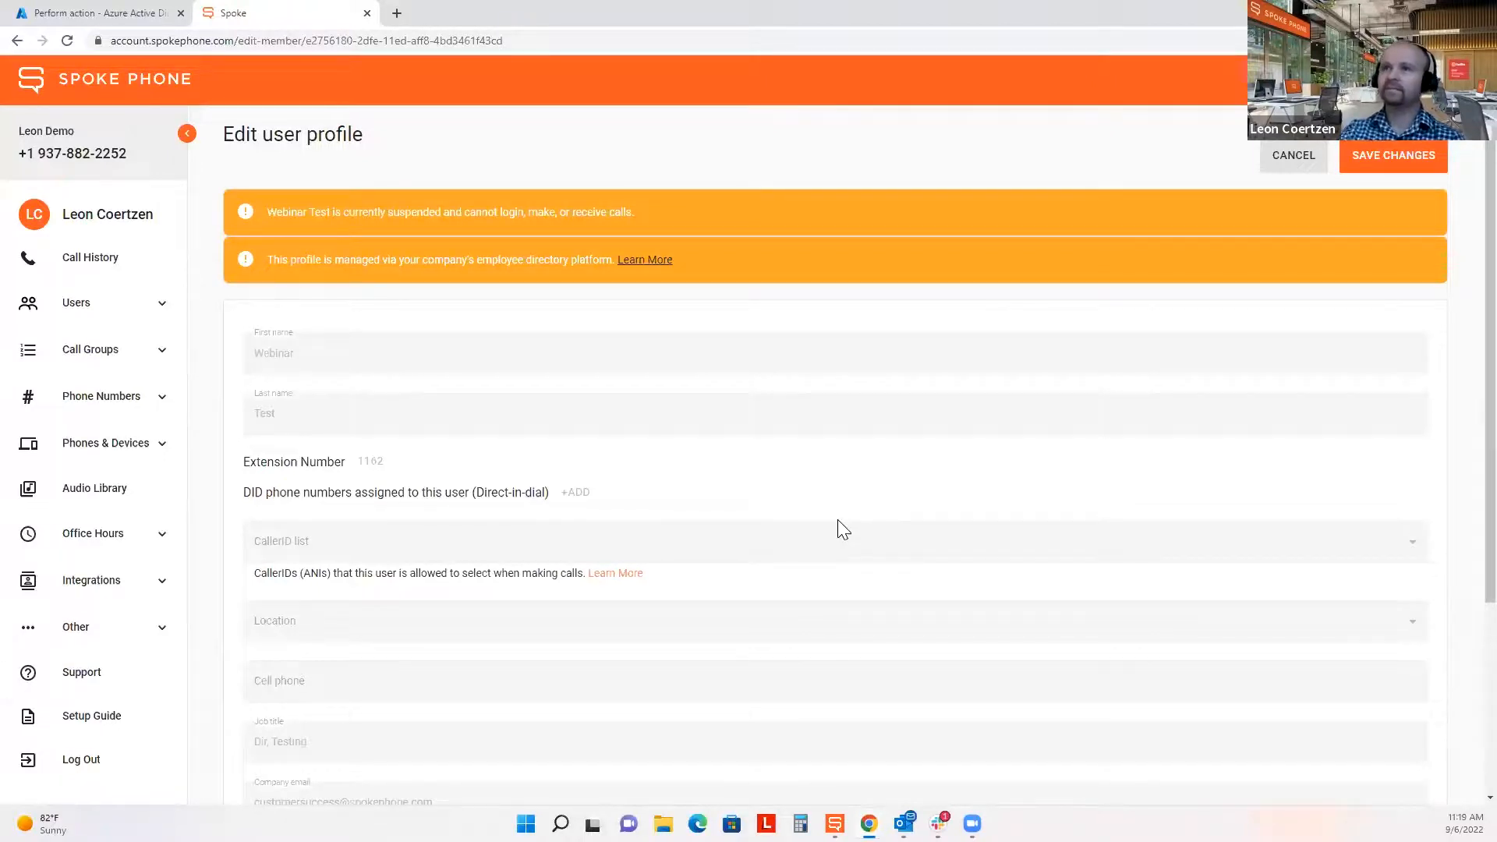
left_click(139, 10)
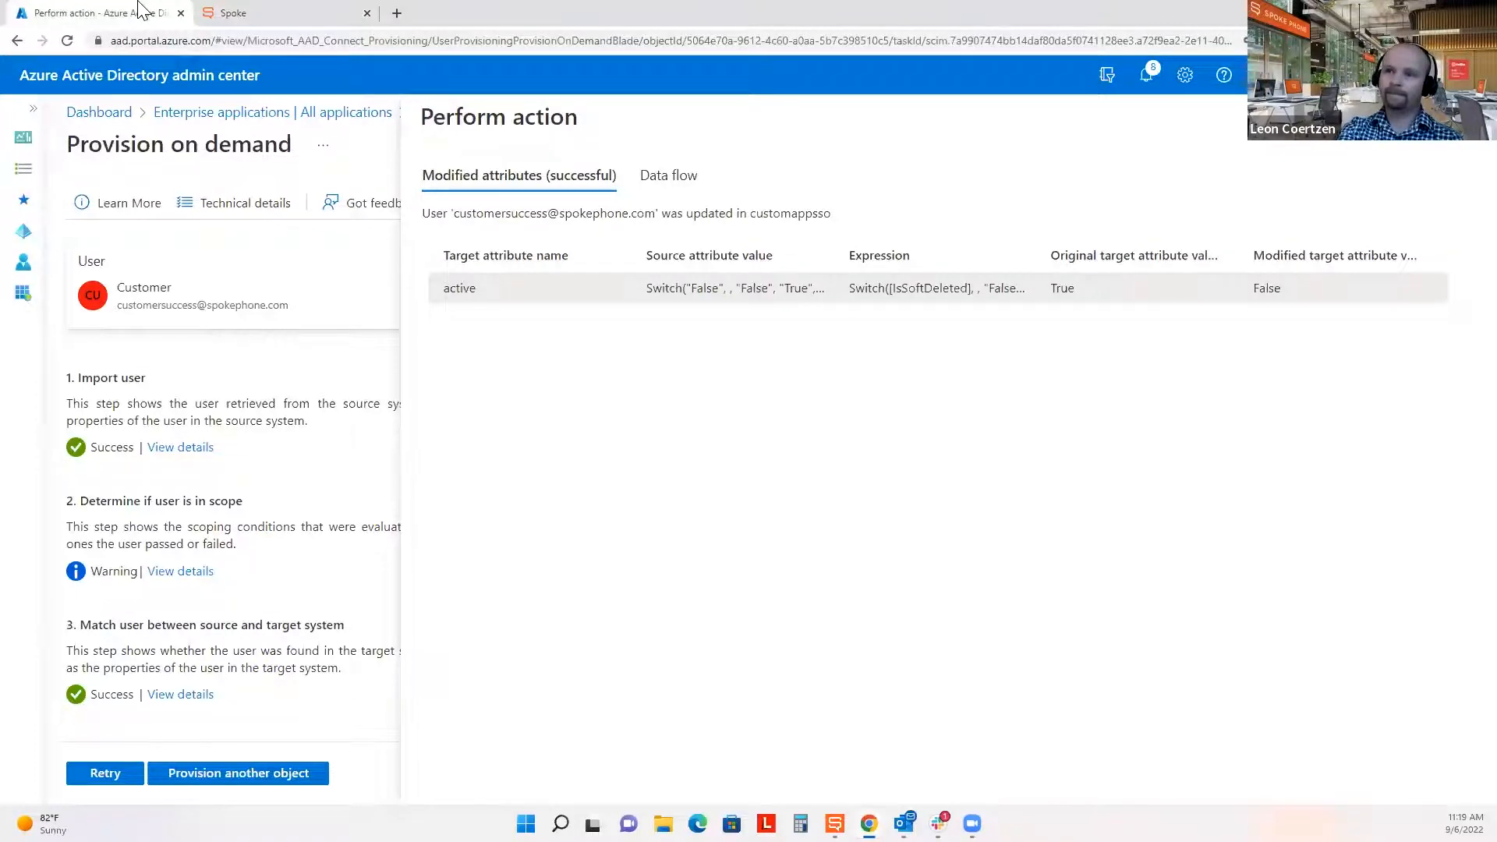
Show Spoke's Advanced single sign-on settings, then advance to the Directory Sync Best Practices slide.
left_click(242, 11)
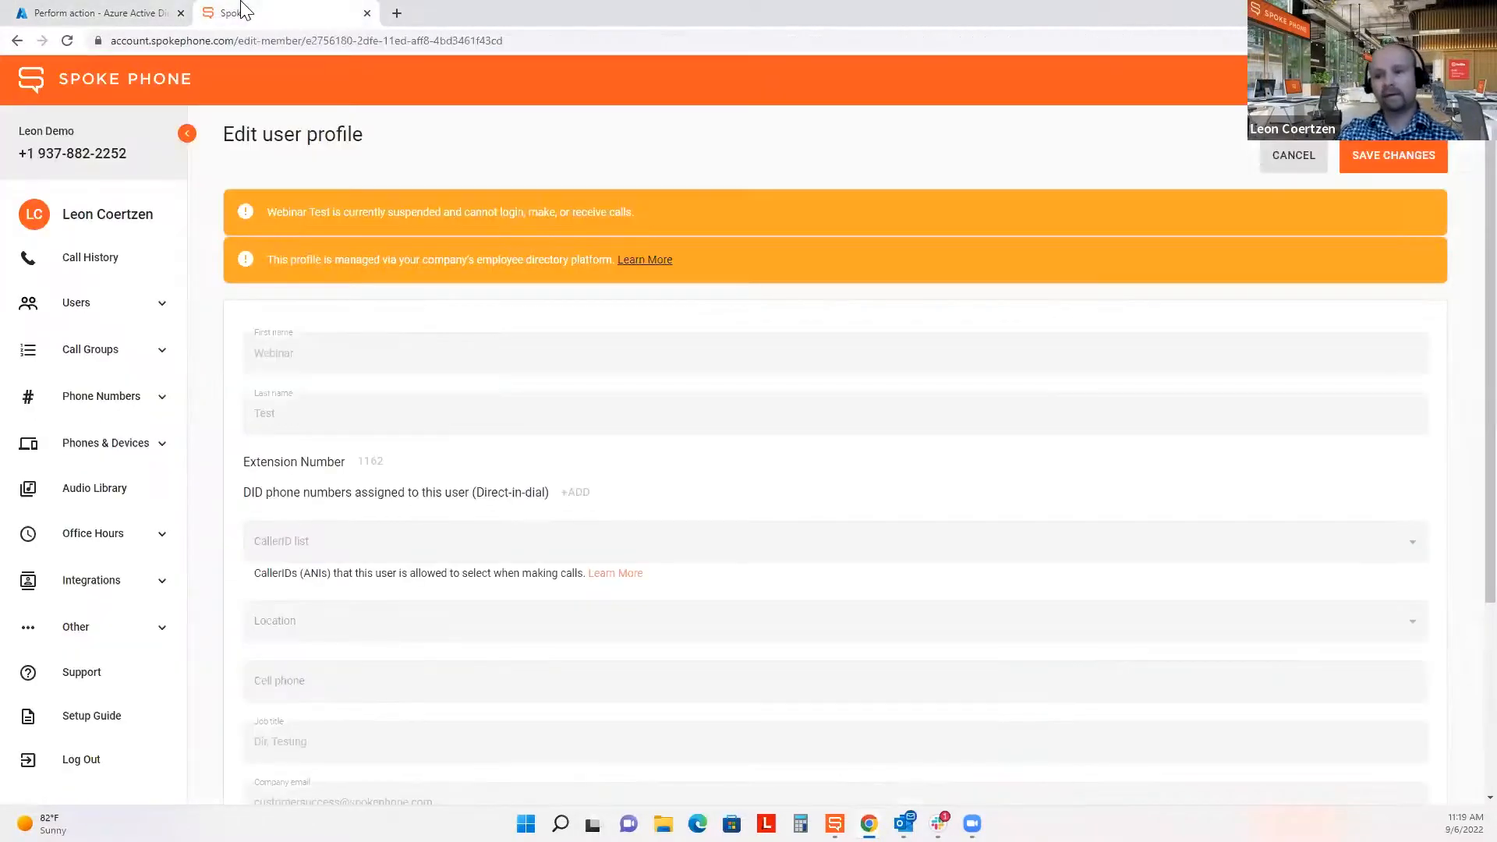
scroll(68, 499, "down", 3)
left_click(153, 630)
scroll(151, 640, "down", 2)
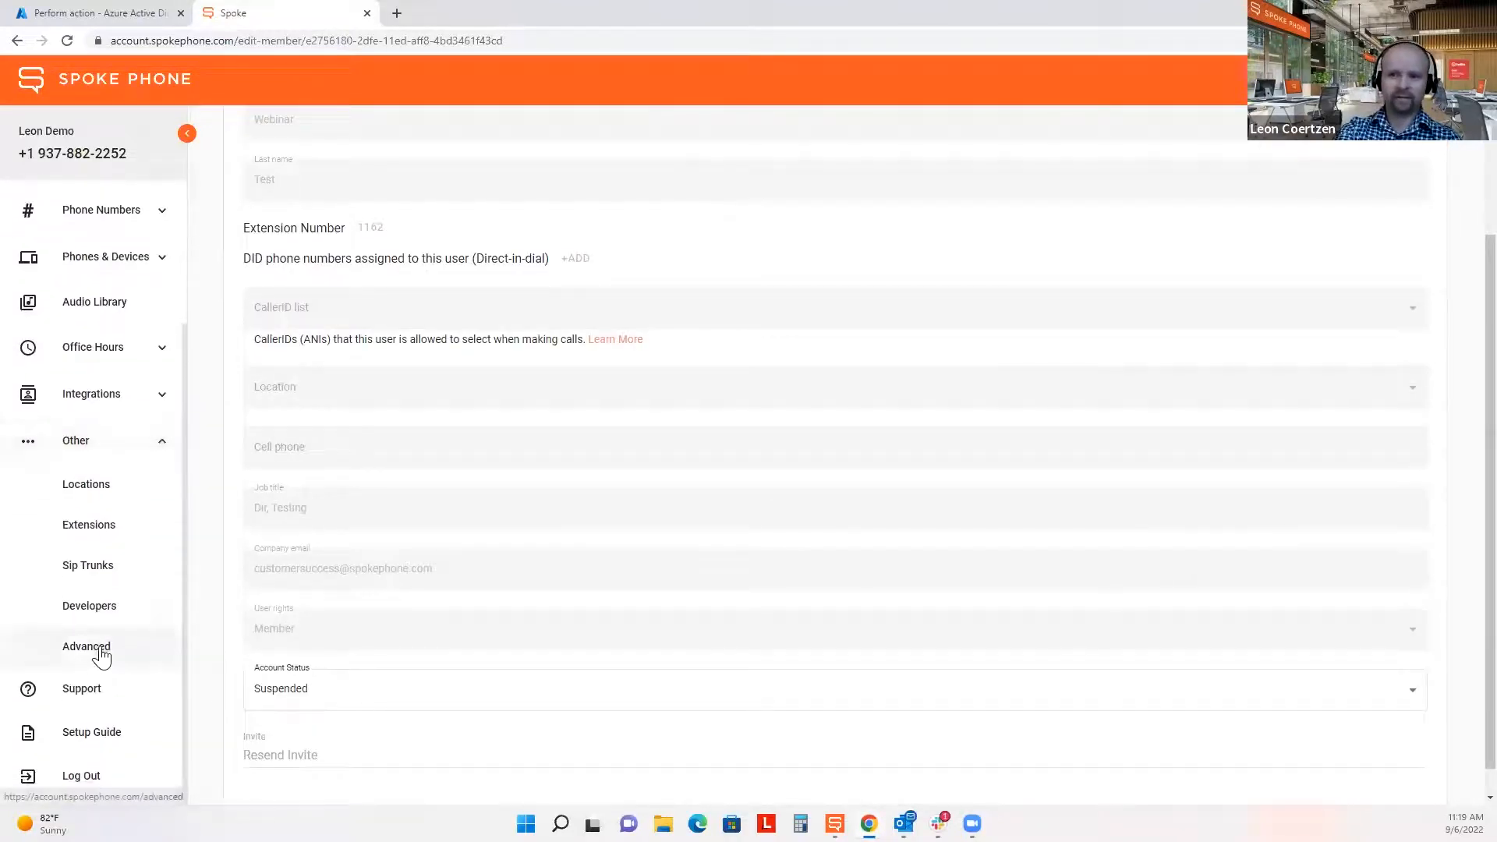
left_click(100, 650)
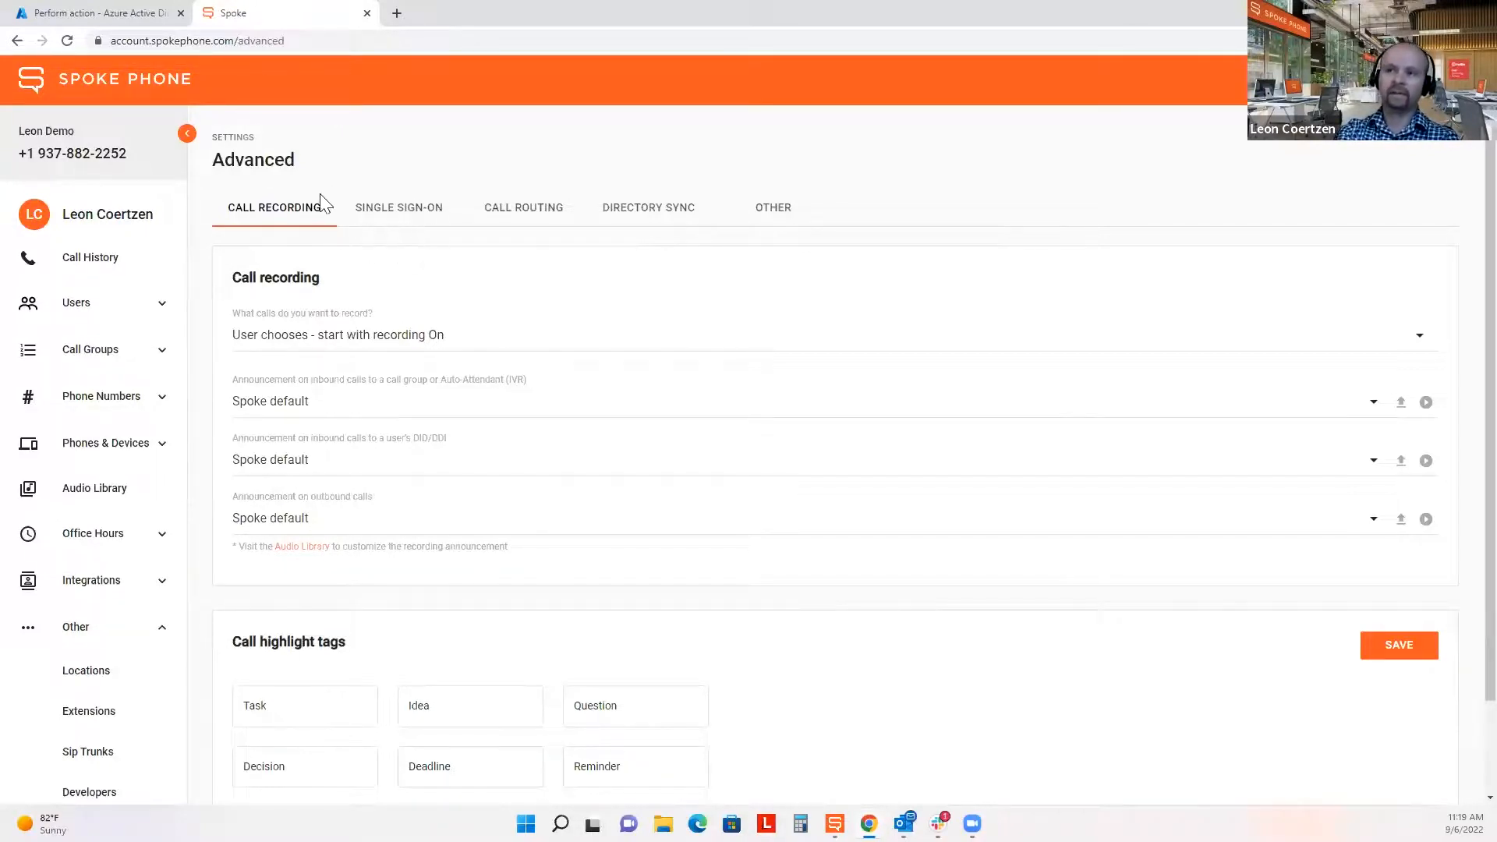
left_click(399, 217)
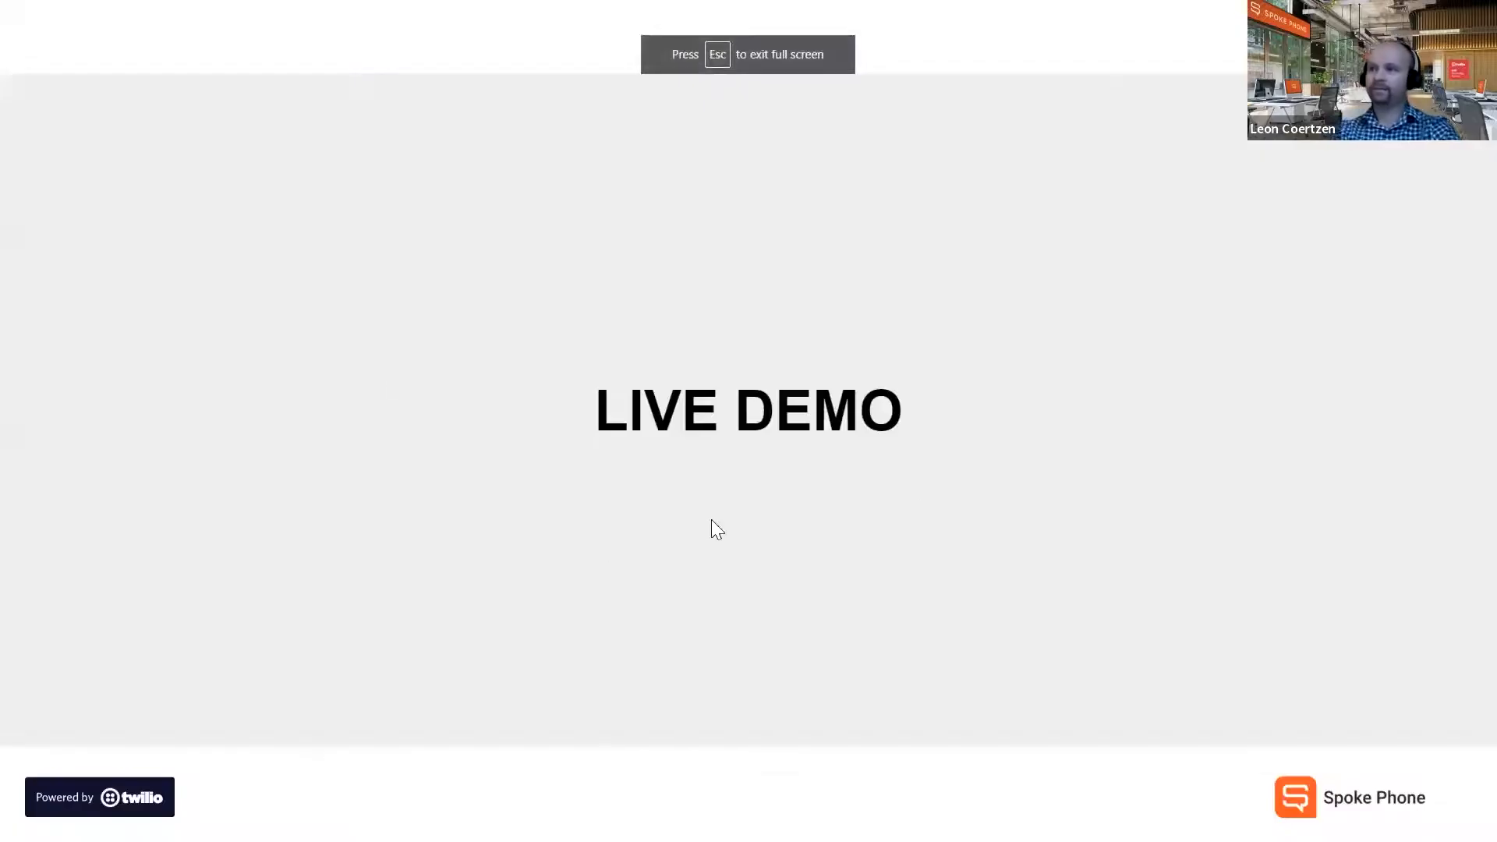
left_click(1027, 451)
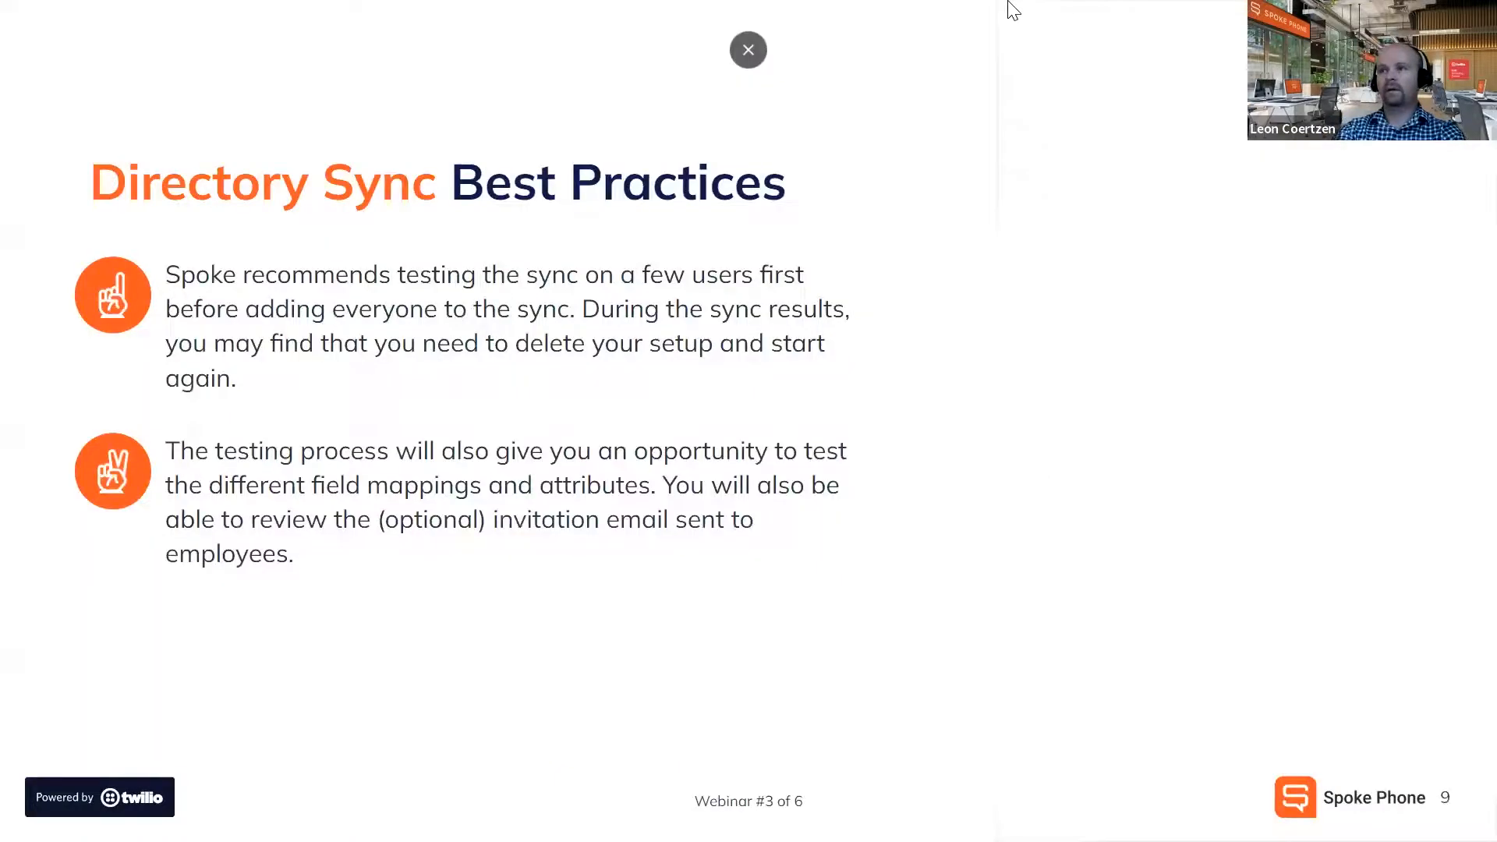
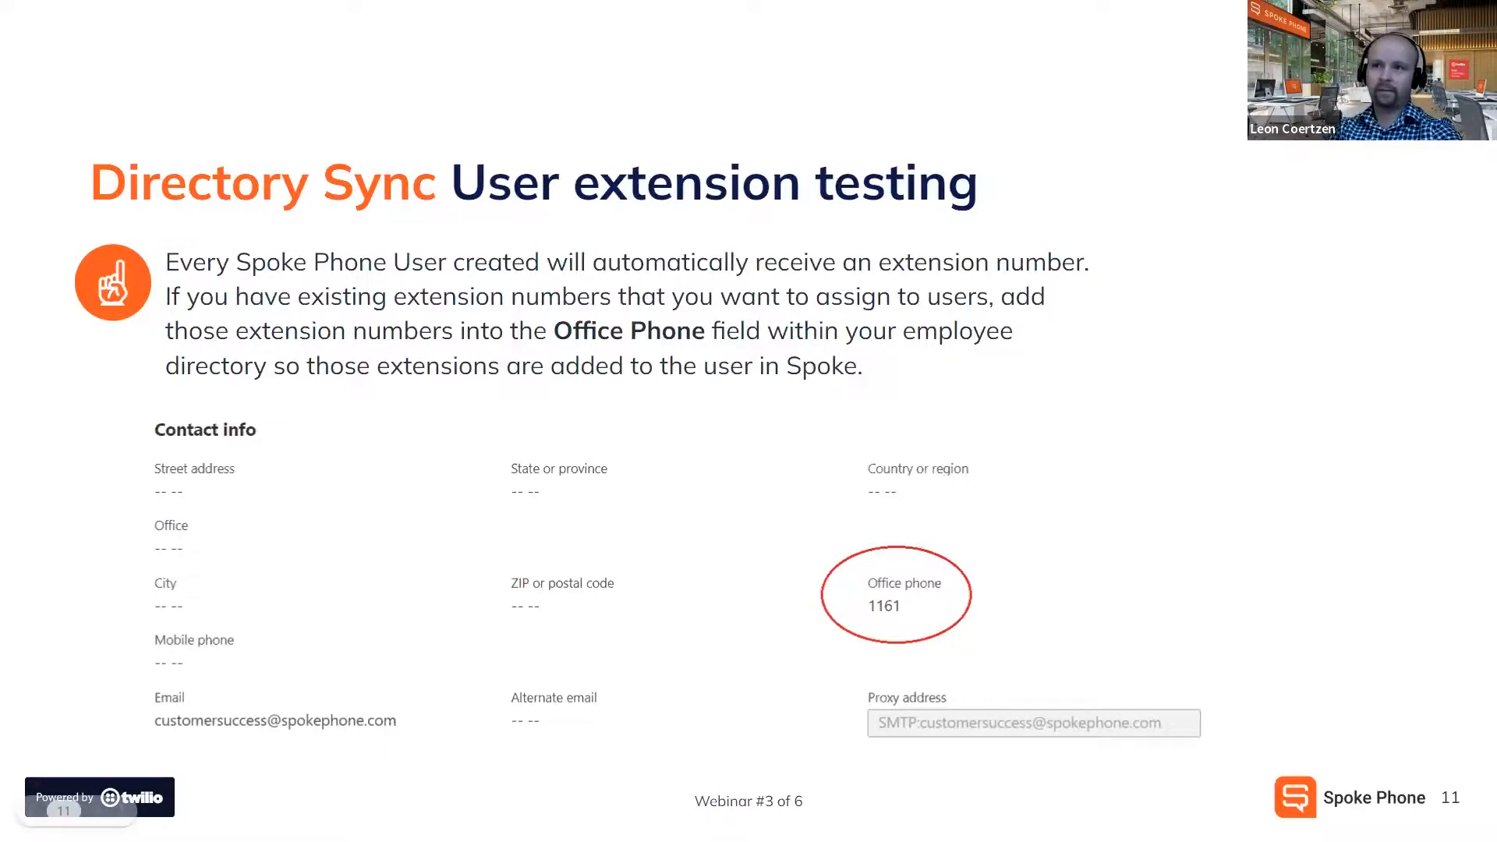
Switch from the slides to Spoke Phone's Advanced settings, showing the single sign-on SAML setup.
key("alt+Tab")
scroll(69, 378, "down", 3)
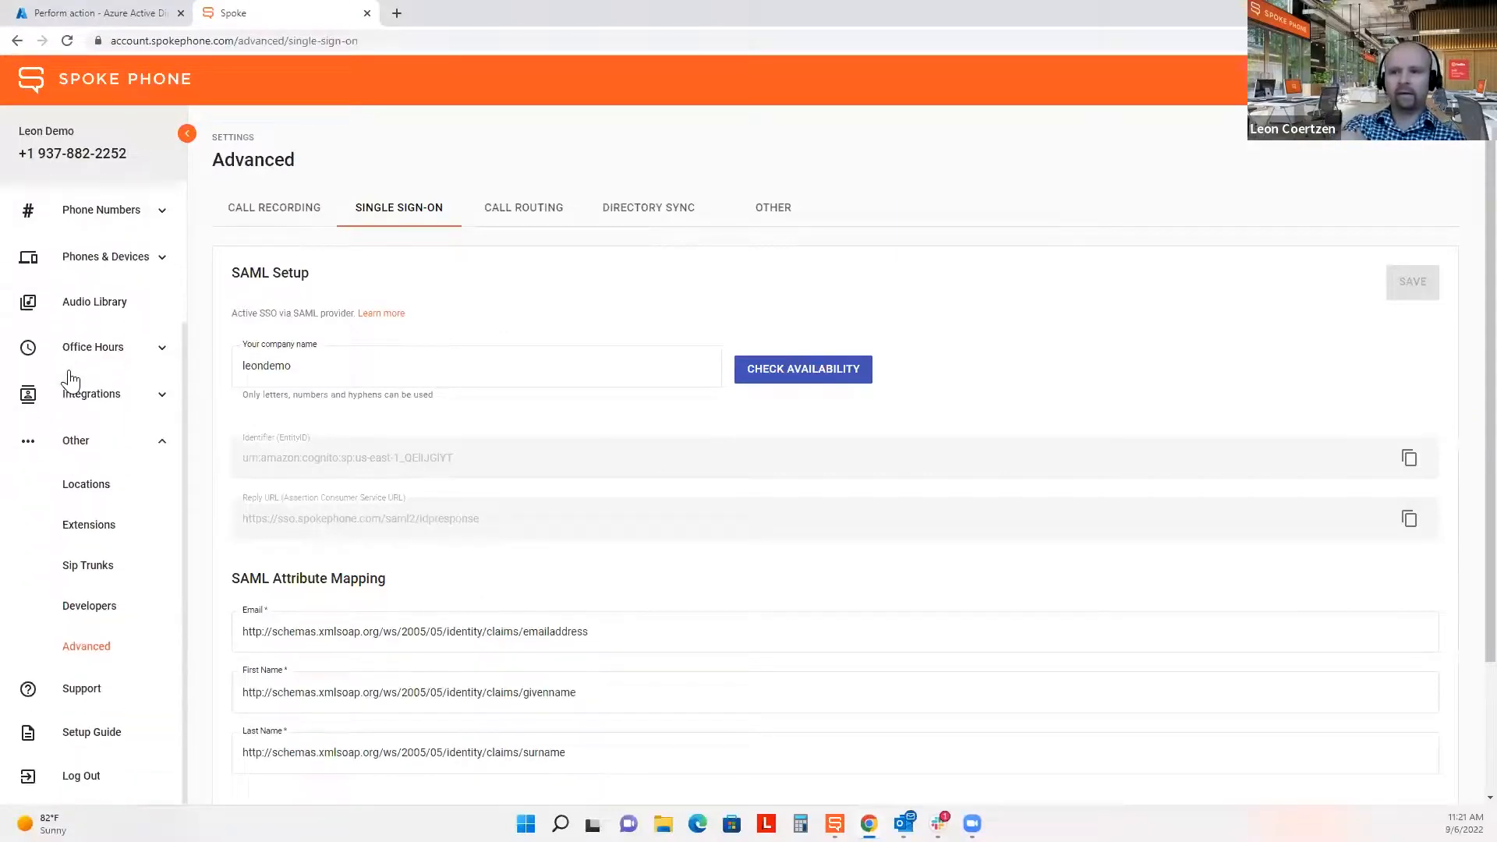
Show Spoke's Directory Sync with Azure Scim V2.0 active, then return to Azure's provisioning result.
left_click(648, 208)
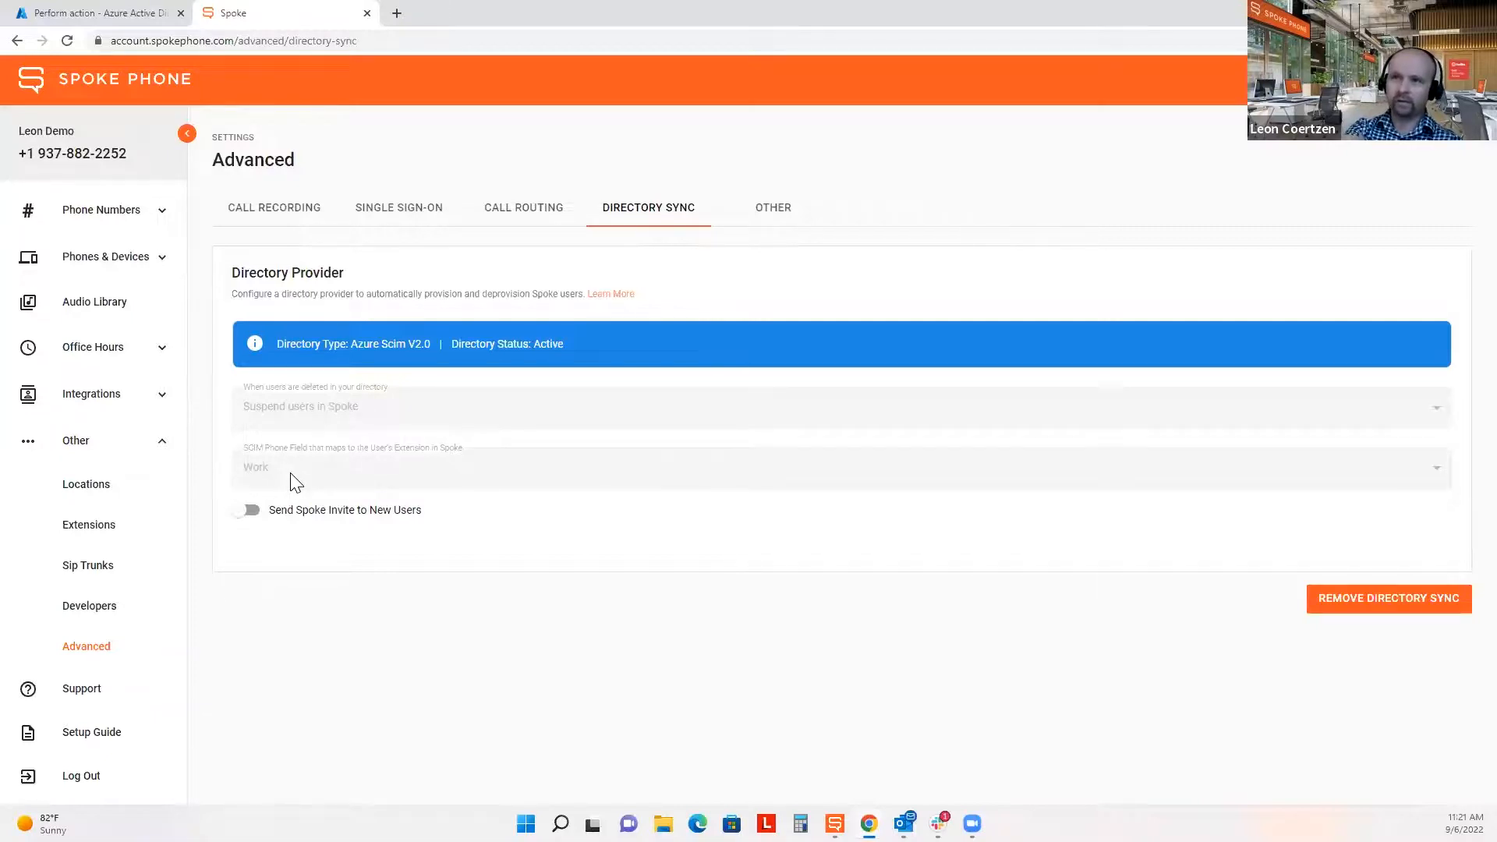
left_click(94, 14)
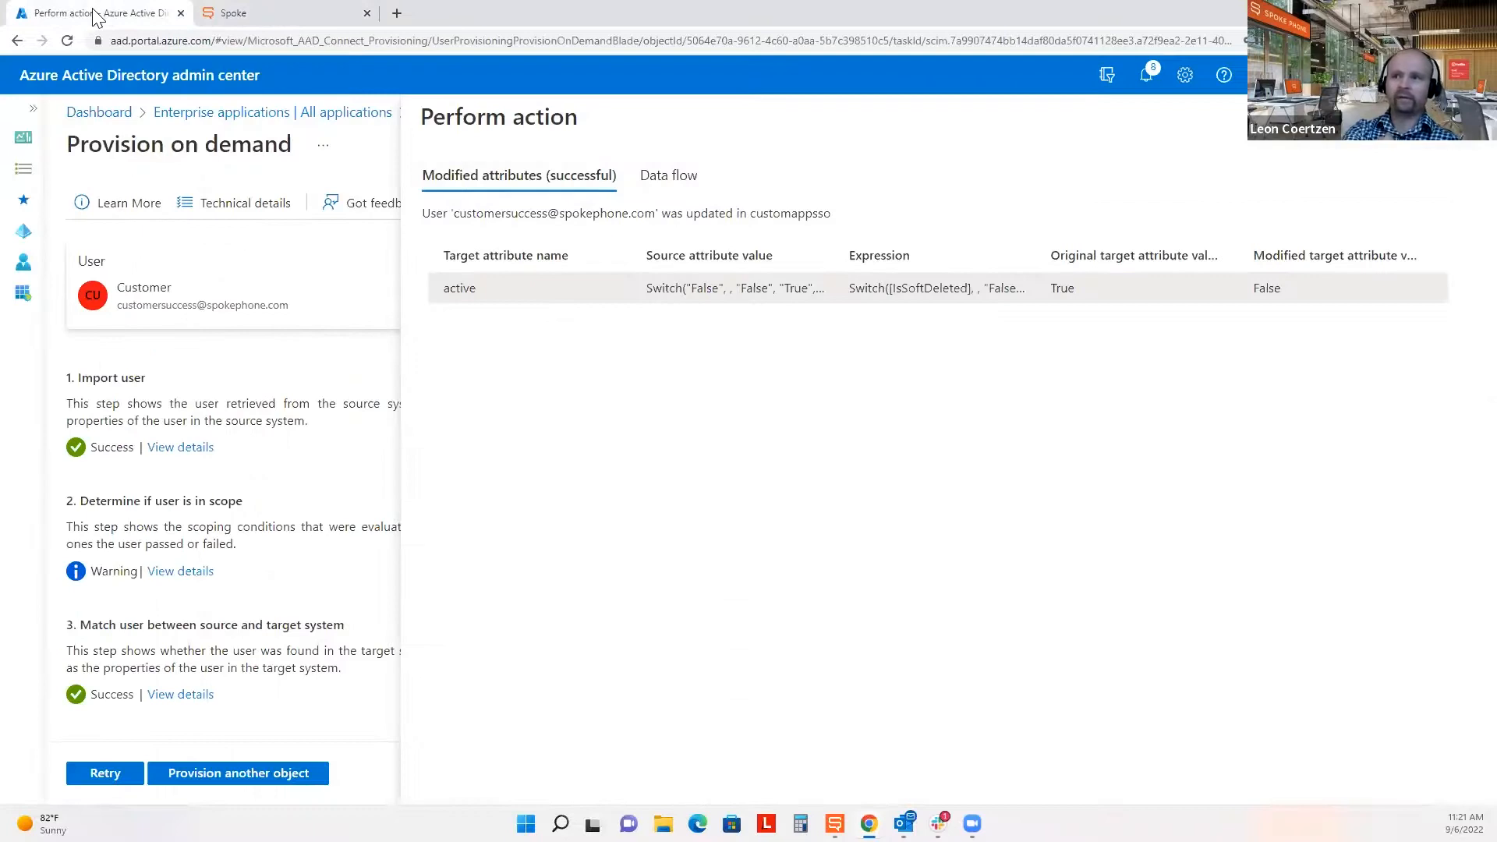
Open the Webinar User Sync app's Provisioning page in edit mode, with Automatic mode and status On.
left_click(226, 114)
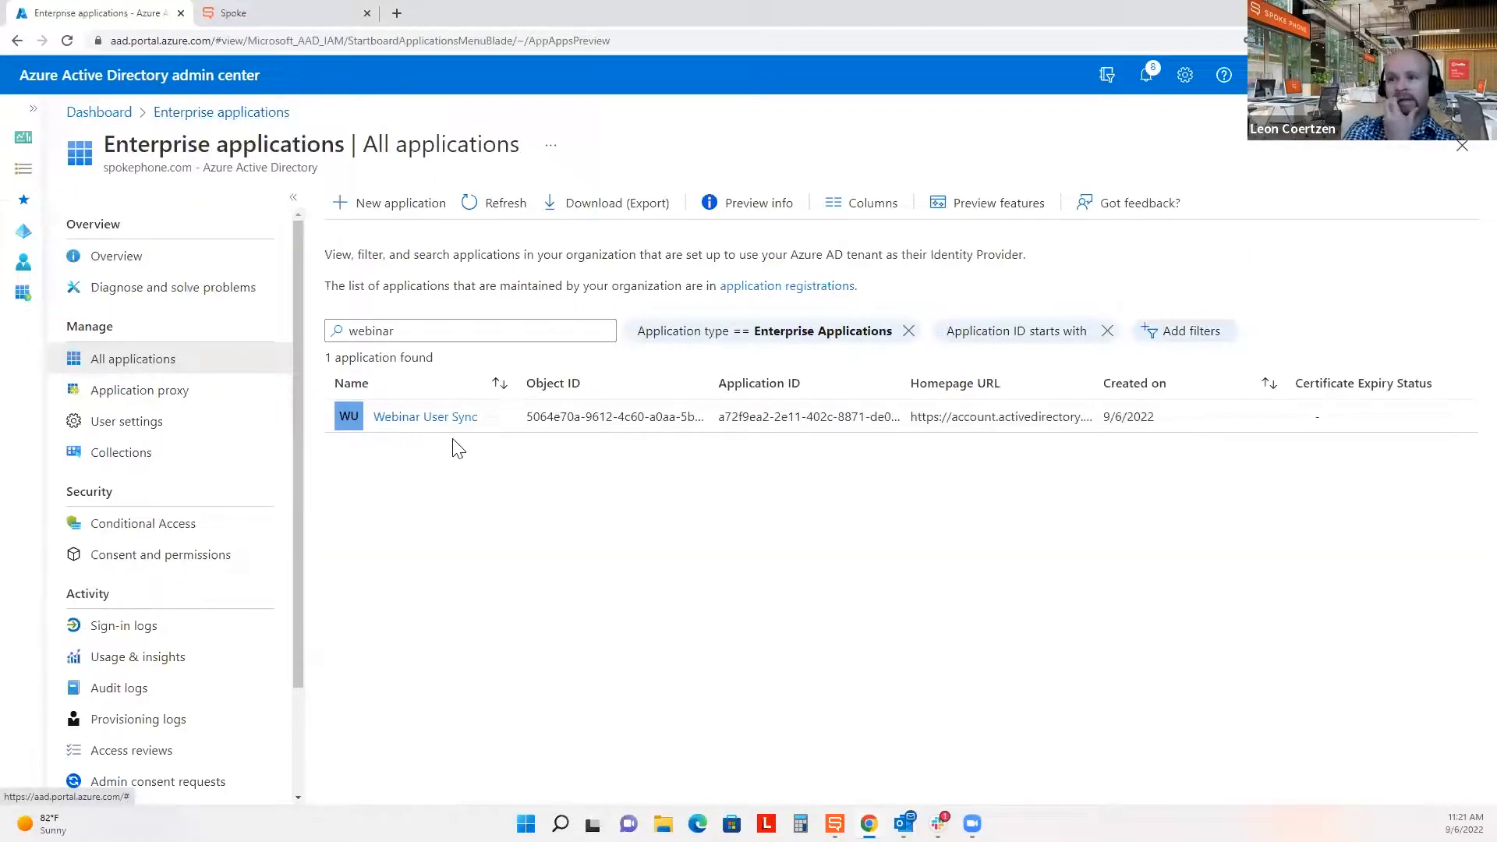
left_click(421, 429)
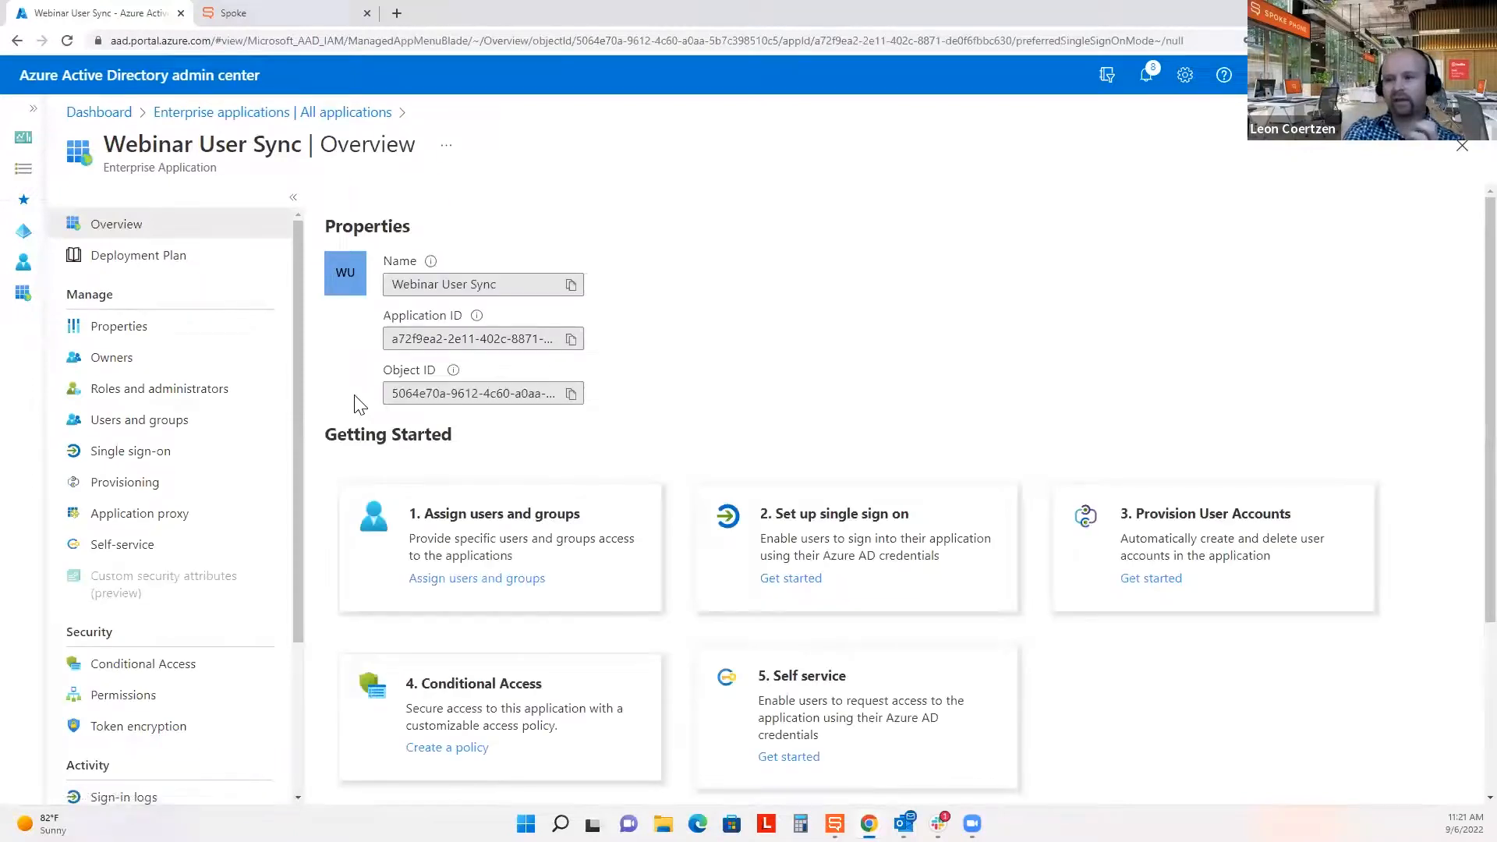
left_click(155, 485)
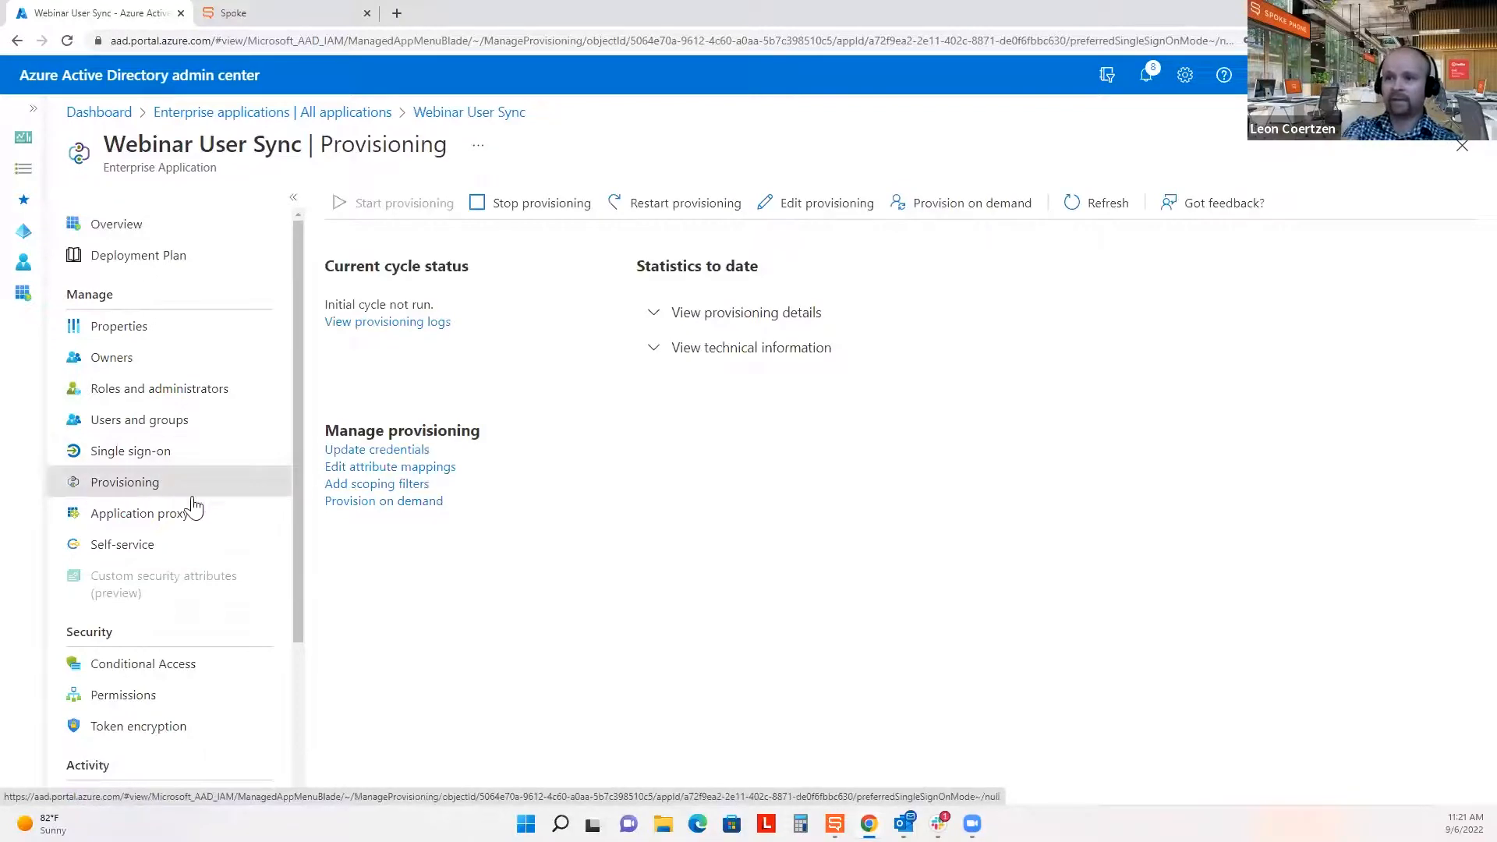
left_click(377, 468)
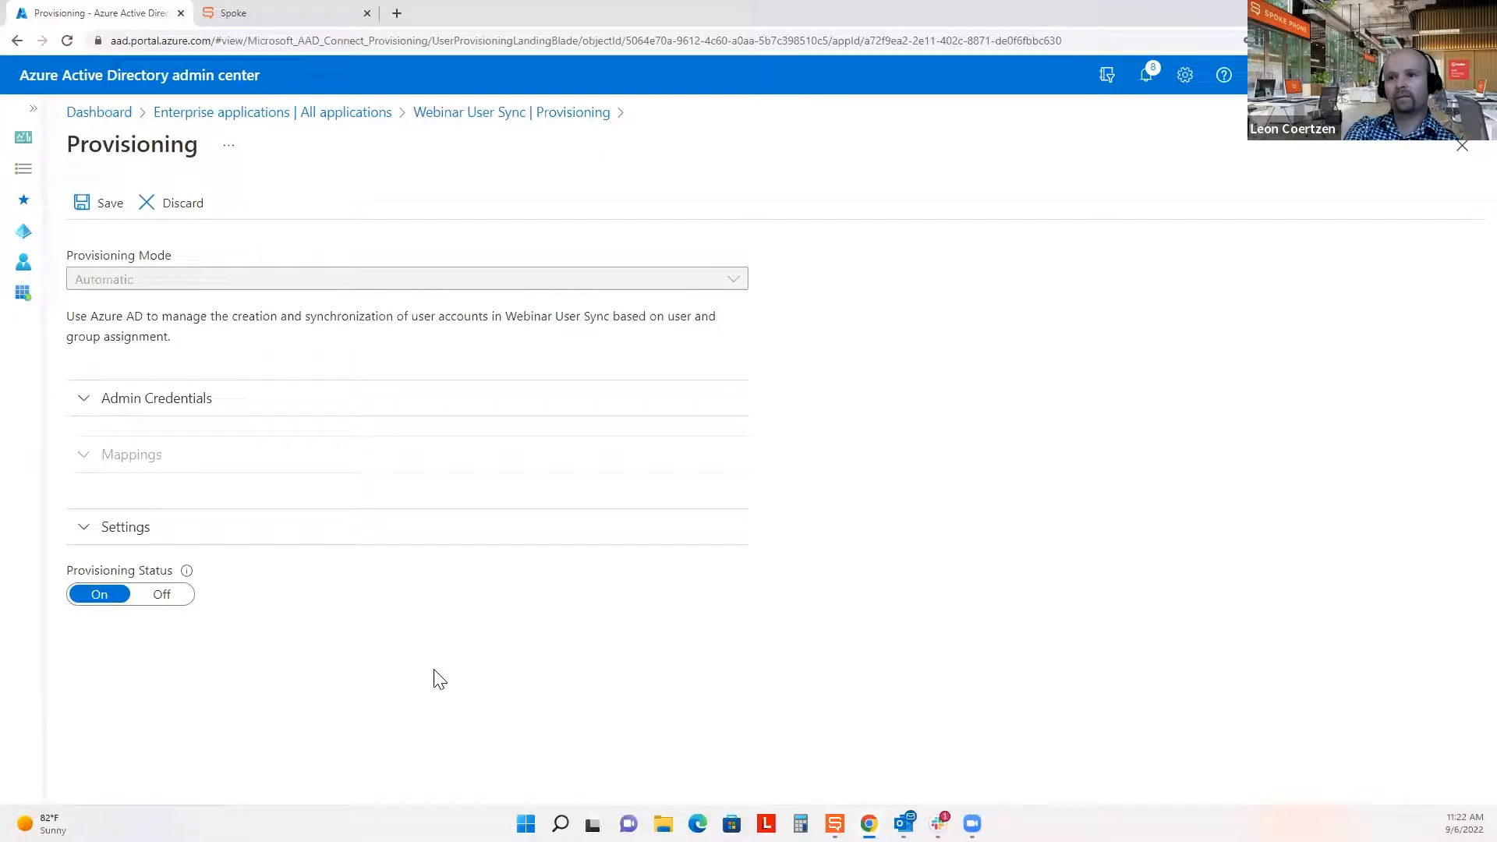
Review the Azure AD user attribute mappings, including telephoneNumber to the work phone number.
left_click(112, 458)
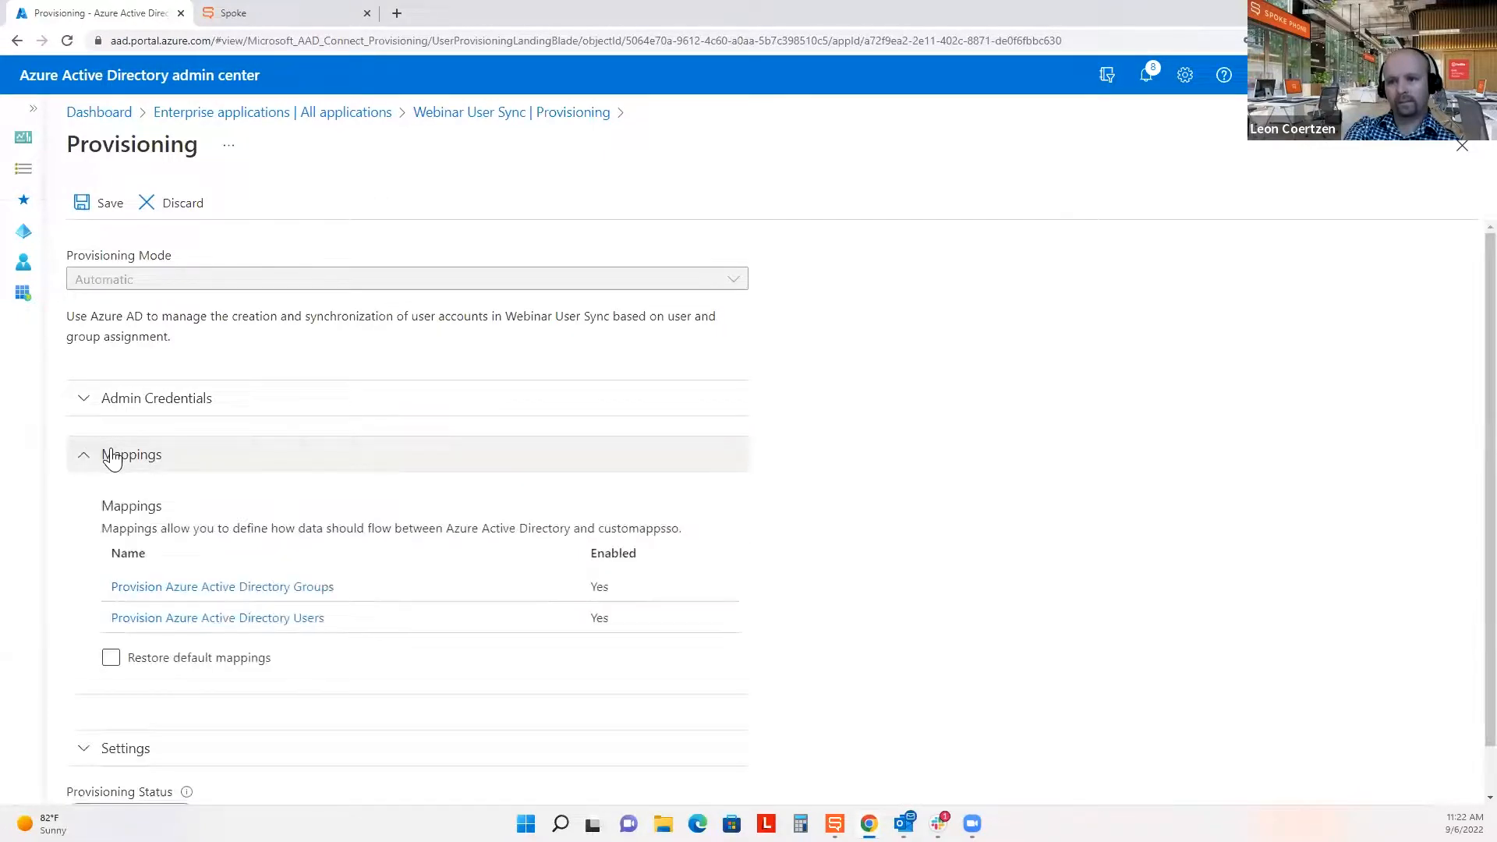
scroll(109, 458, "down", 1)
left_click(322, 575)
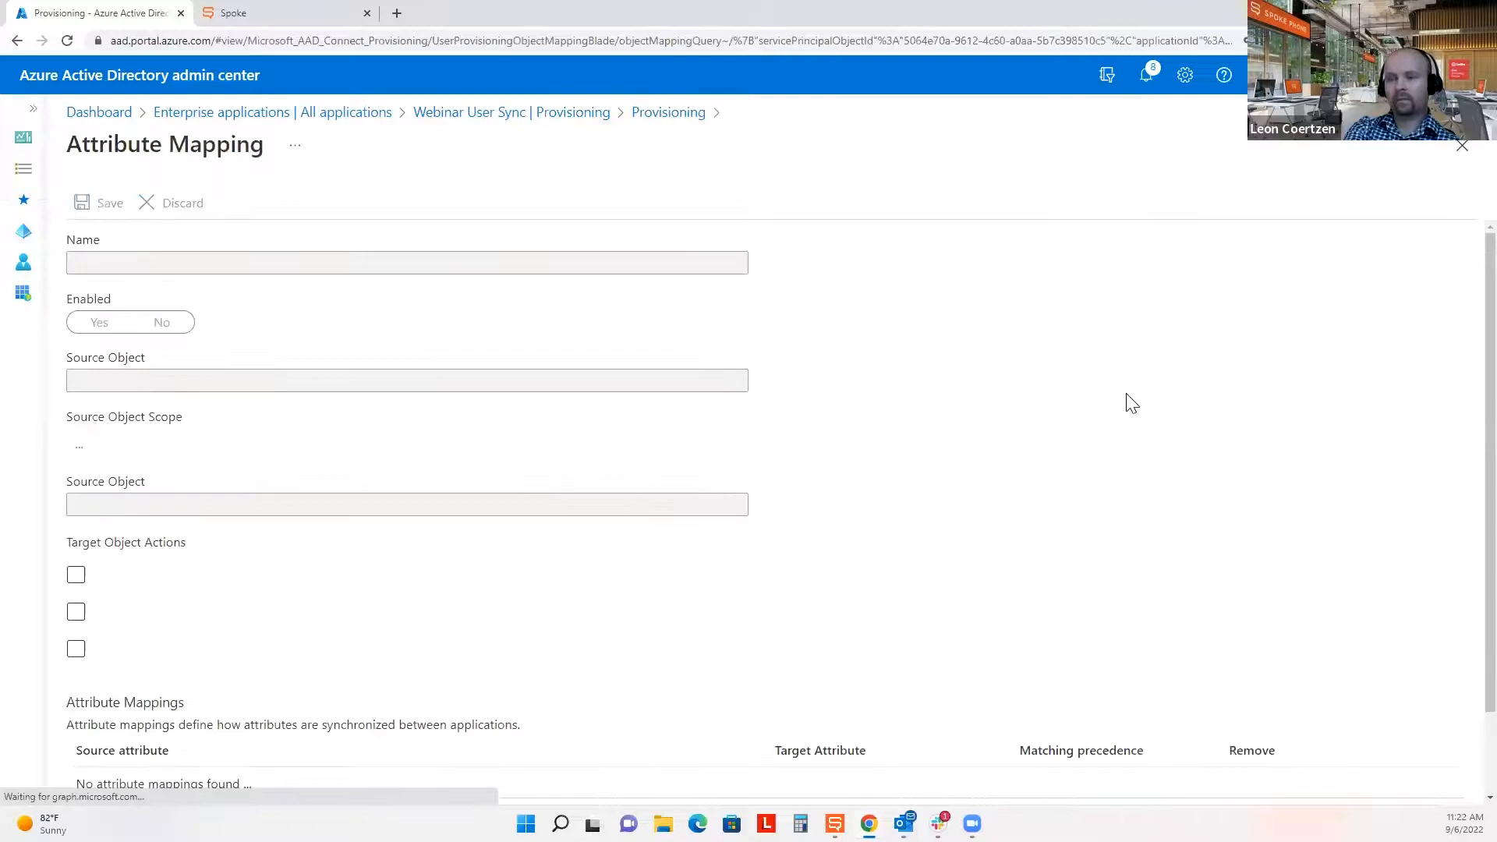
scroll(860, 550, "down", 5)
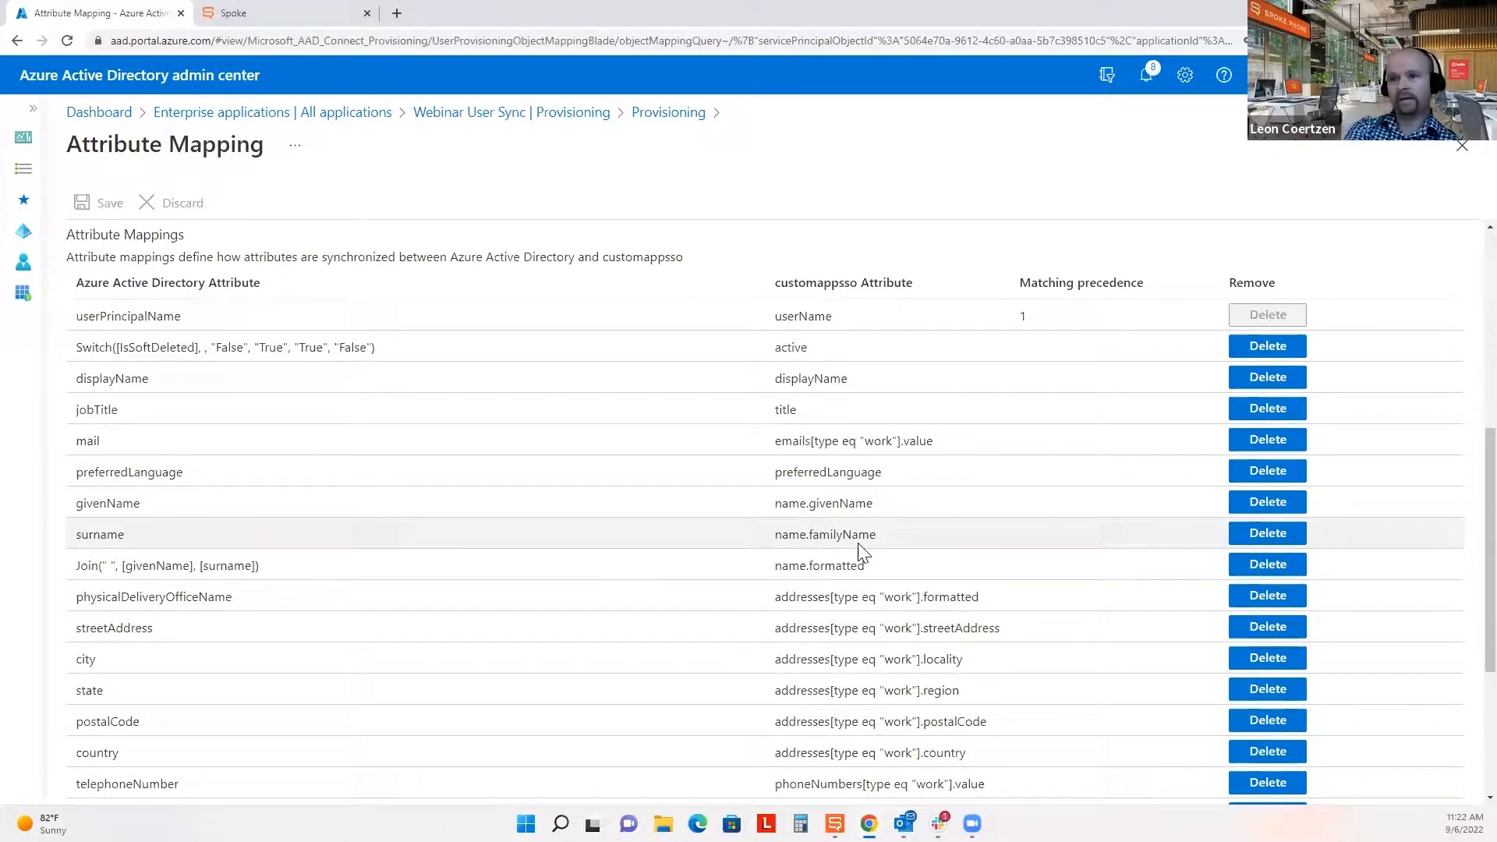
scroll(861, 551, "down", 4)
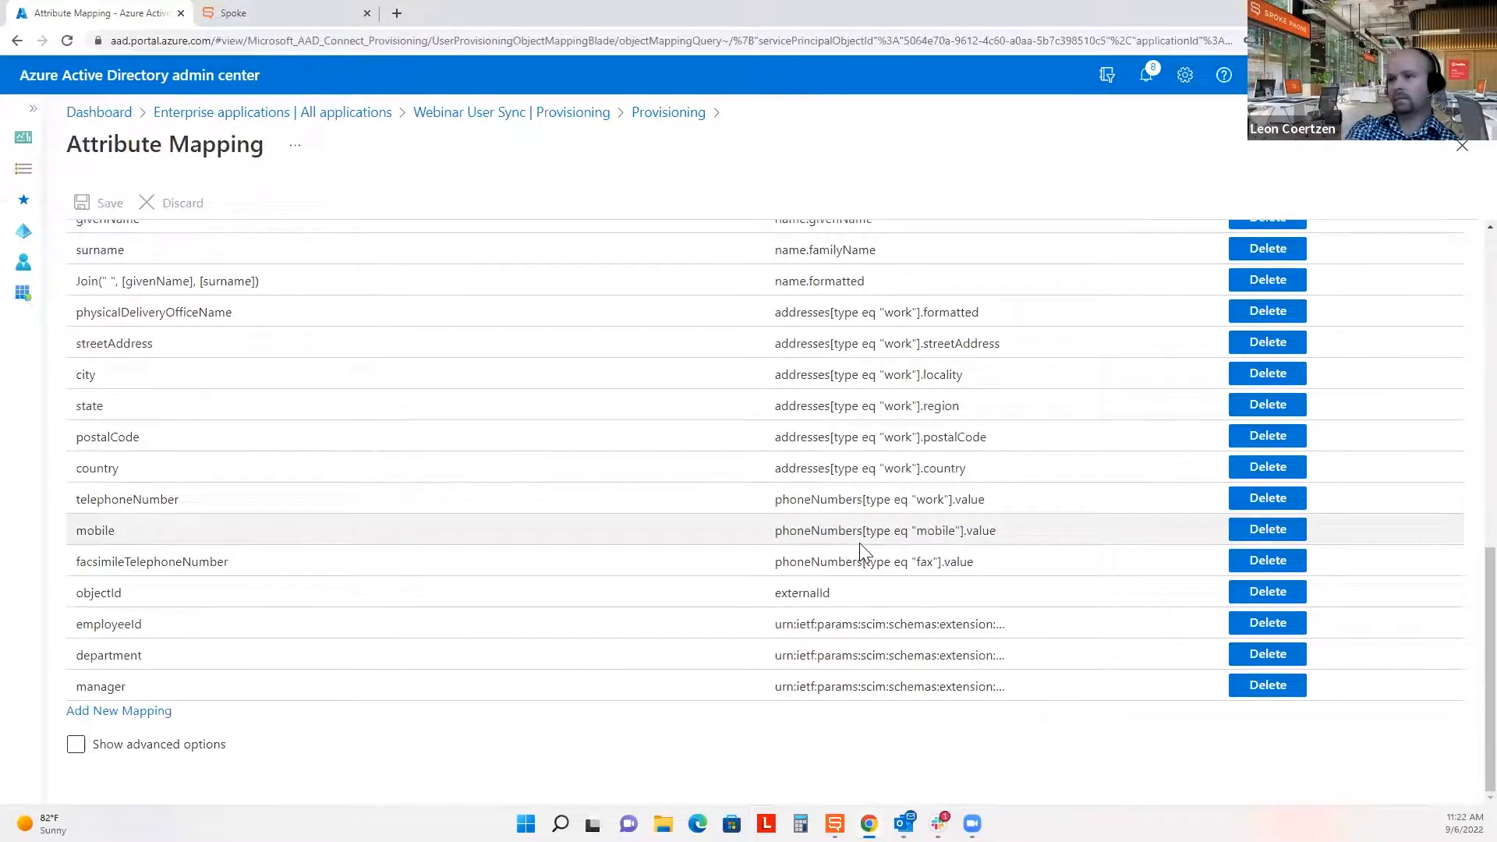
scroll(861, 551, "up", 5)
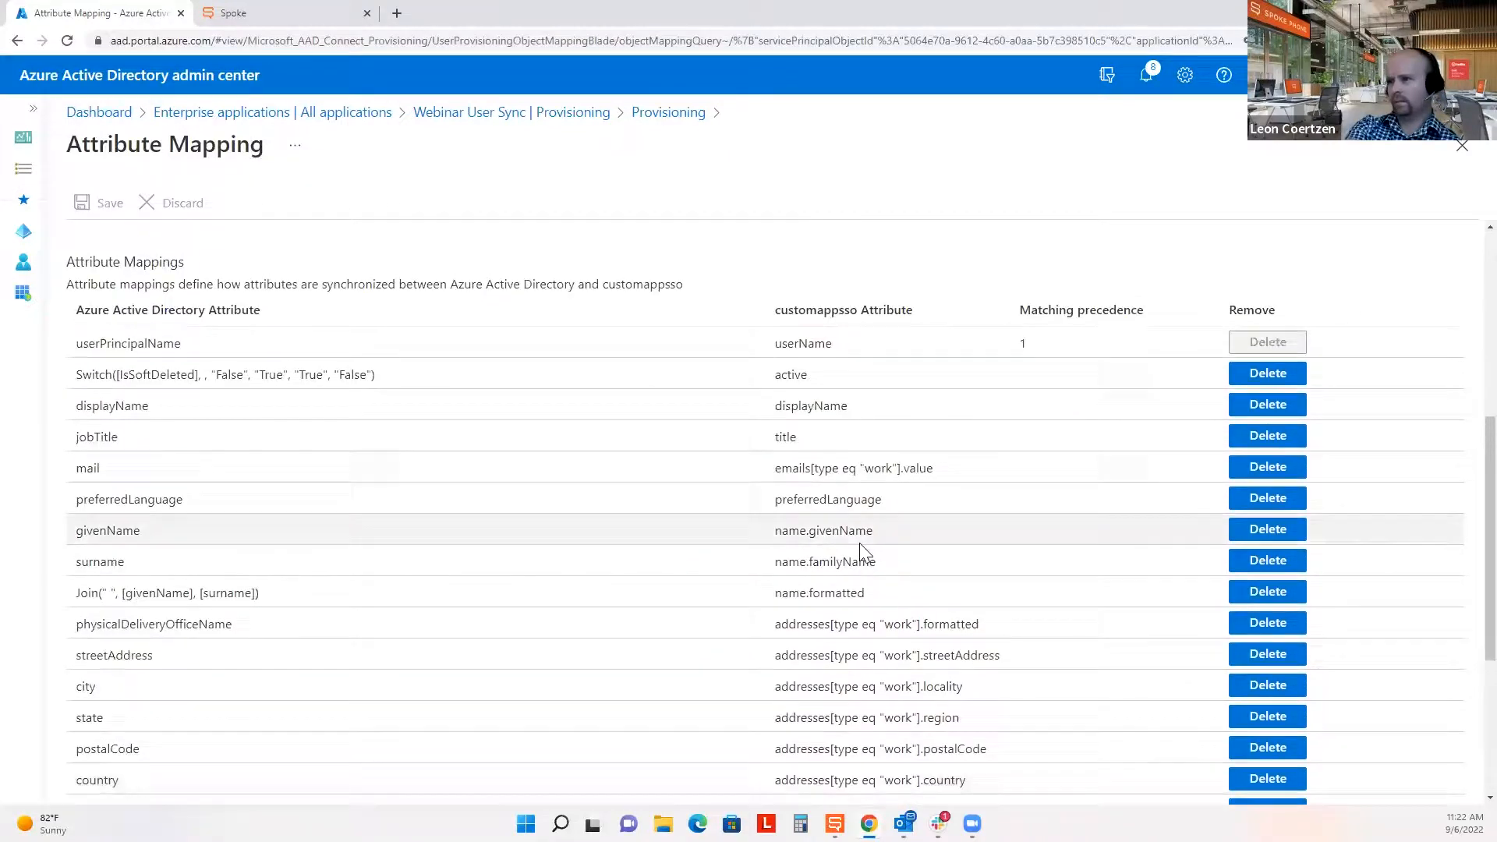
scroll(864, 545, "down", 2)
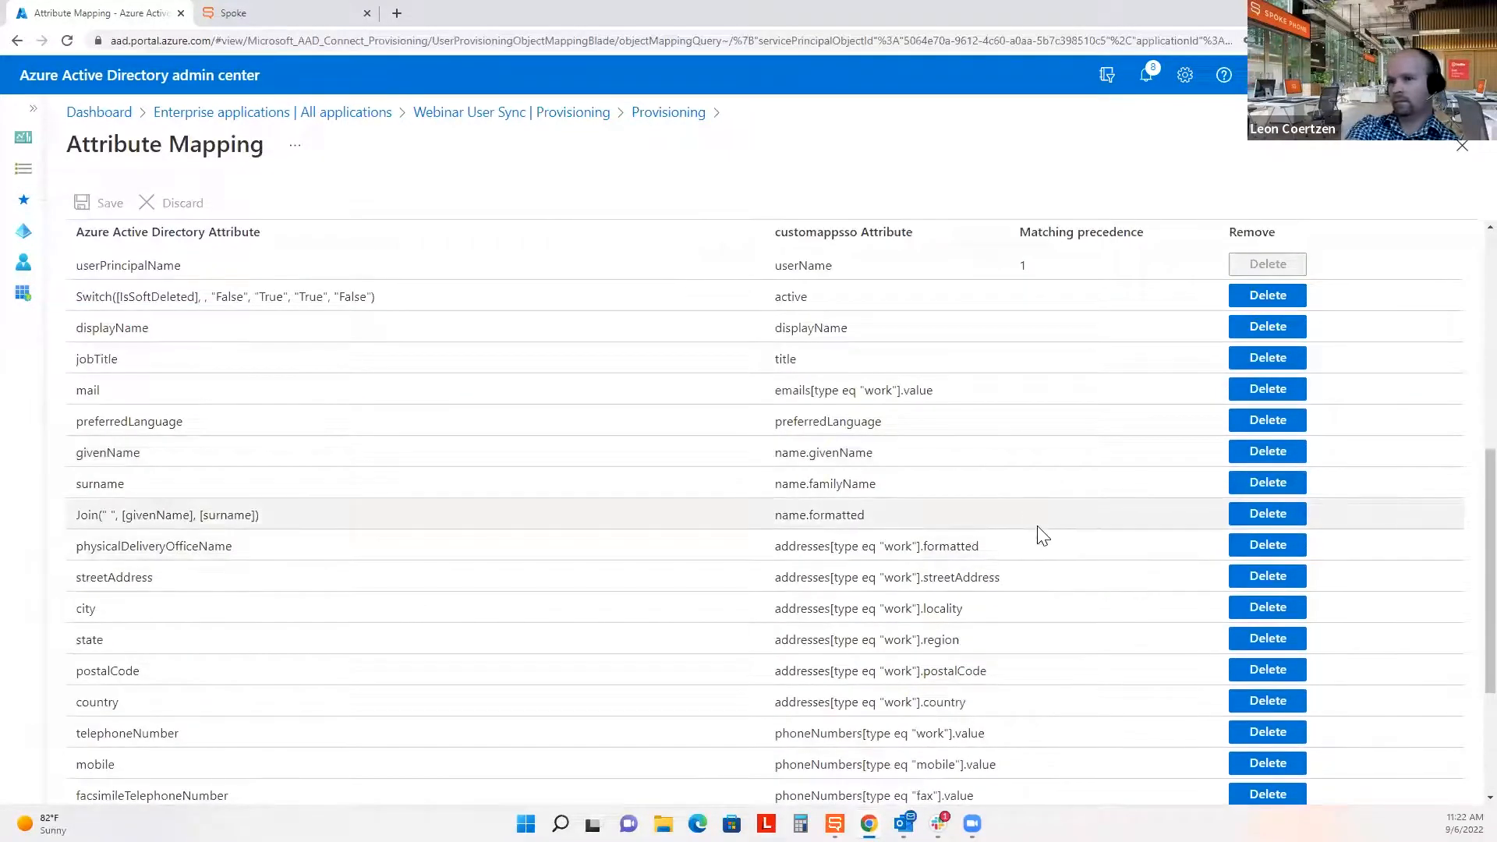
scroll(1043, 535, "down", 1)
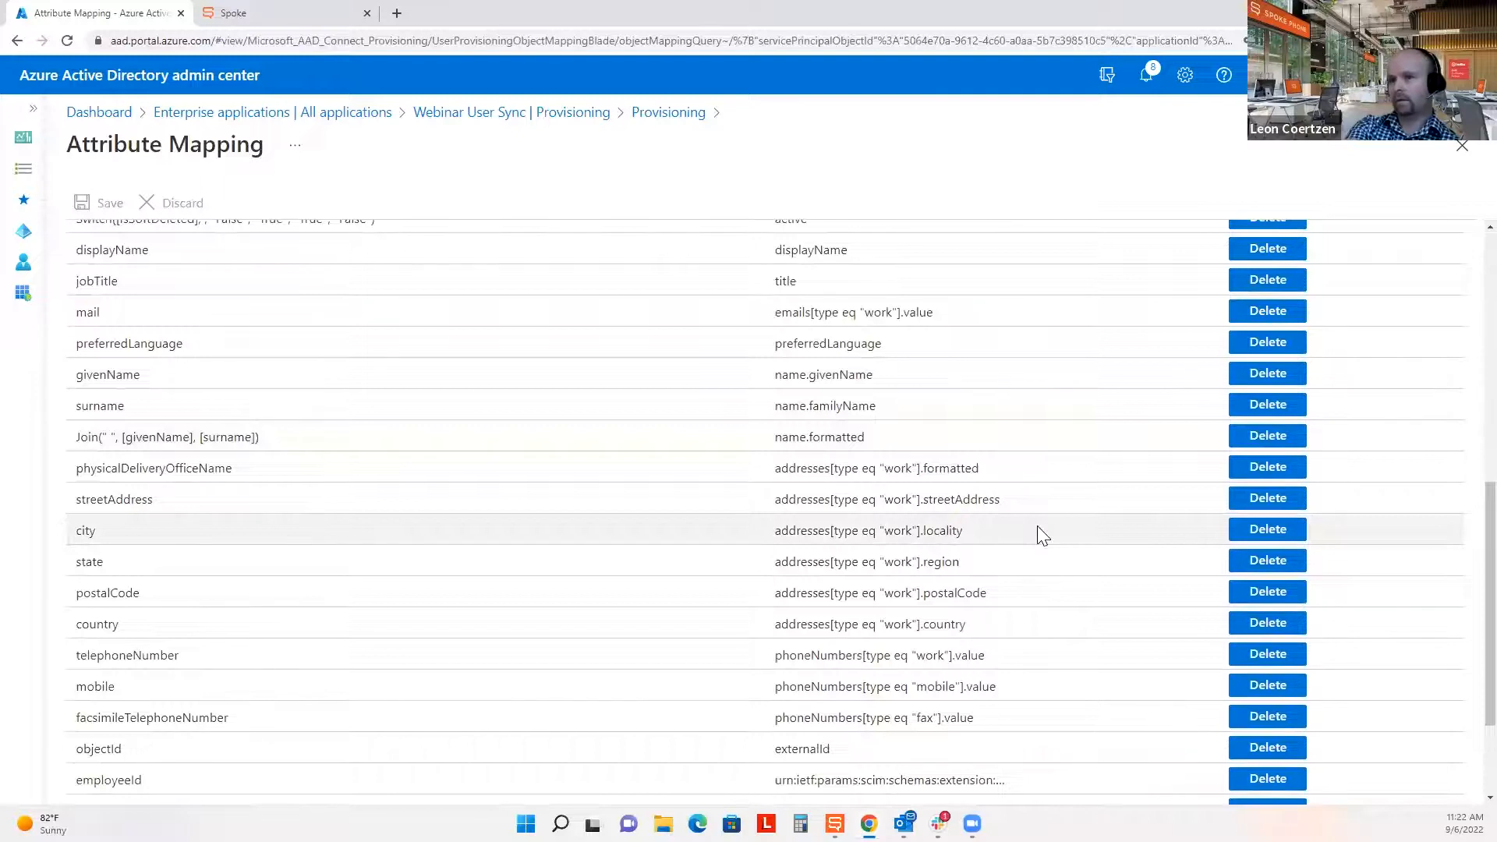
scroll(1038, 530, "down", 1)
scroll(1037, 530, "down", 1)
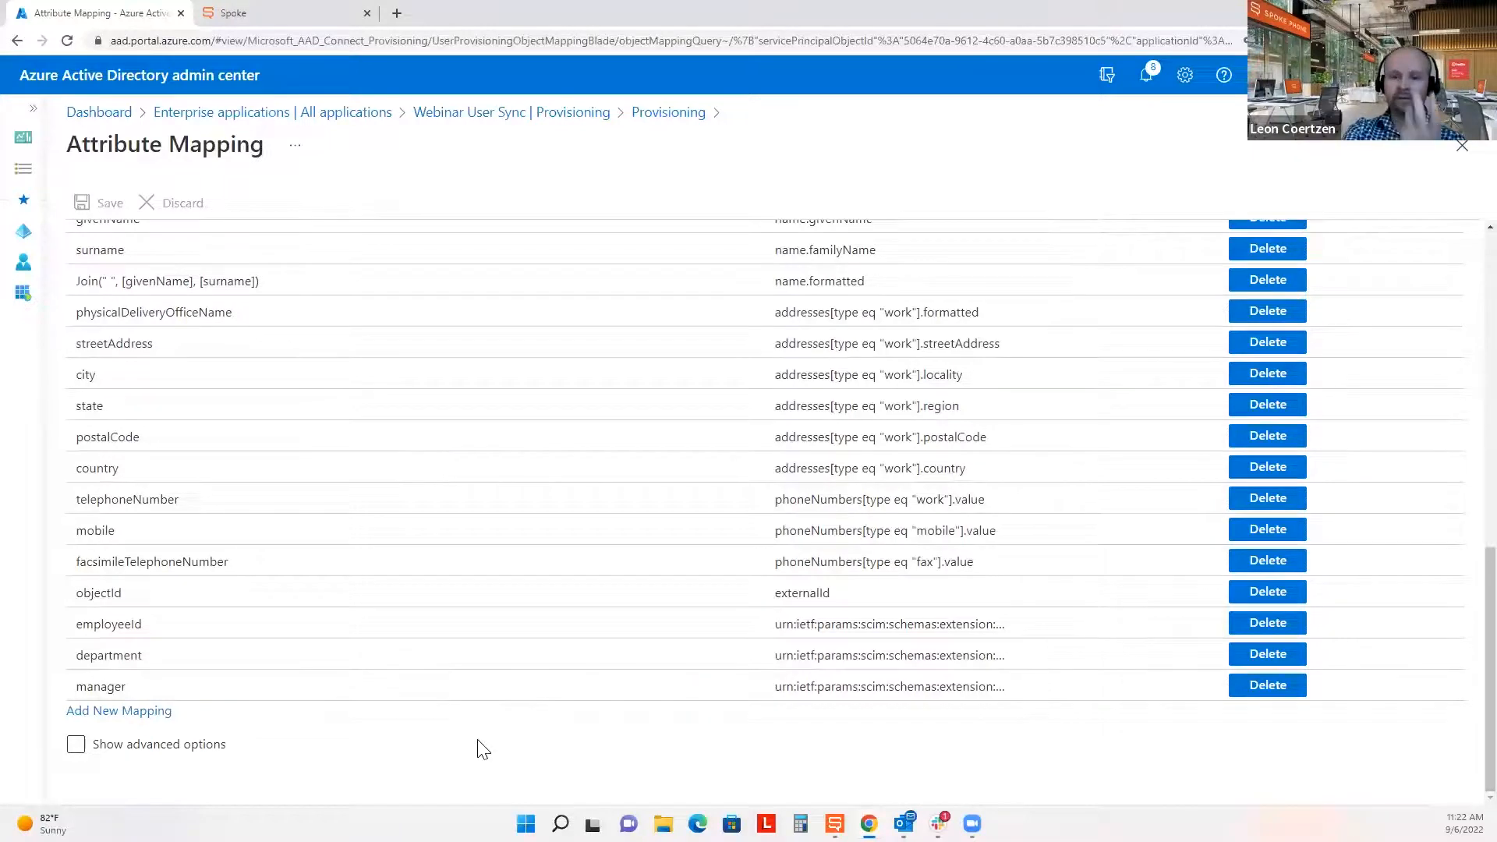
left_click(324, 12)
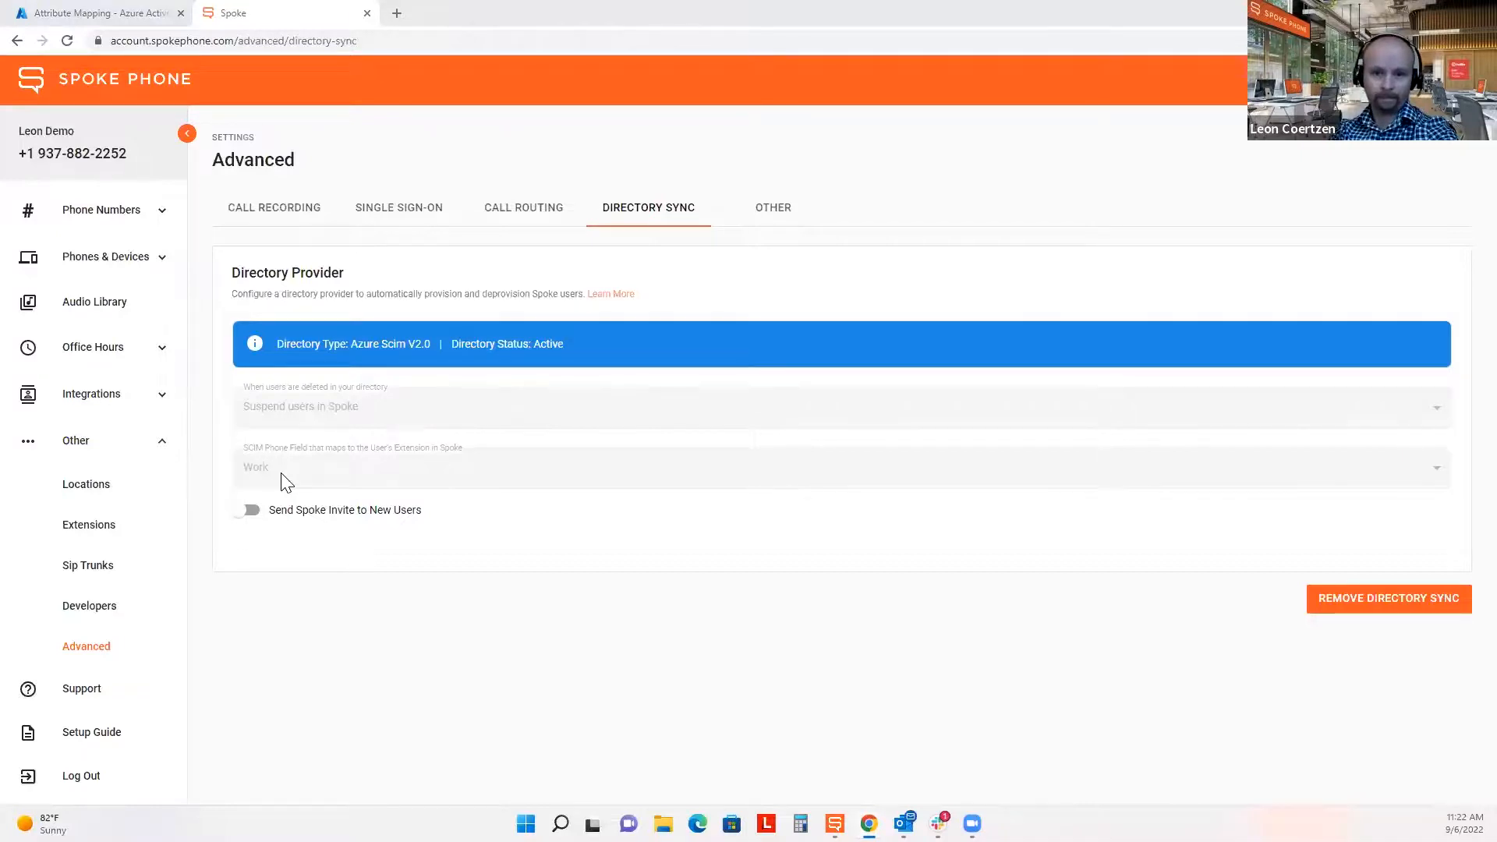
Return to slide 11 on user extension testing, showing Office phone extension 1161.
left_click(708, 764)
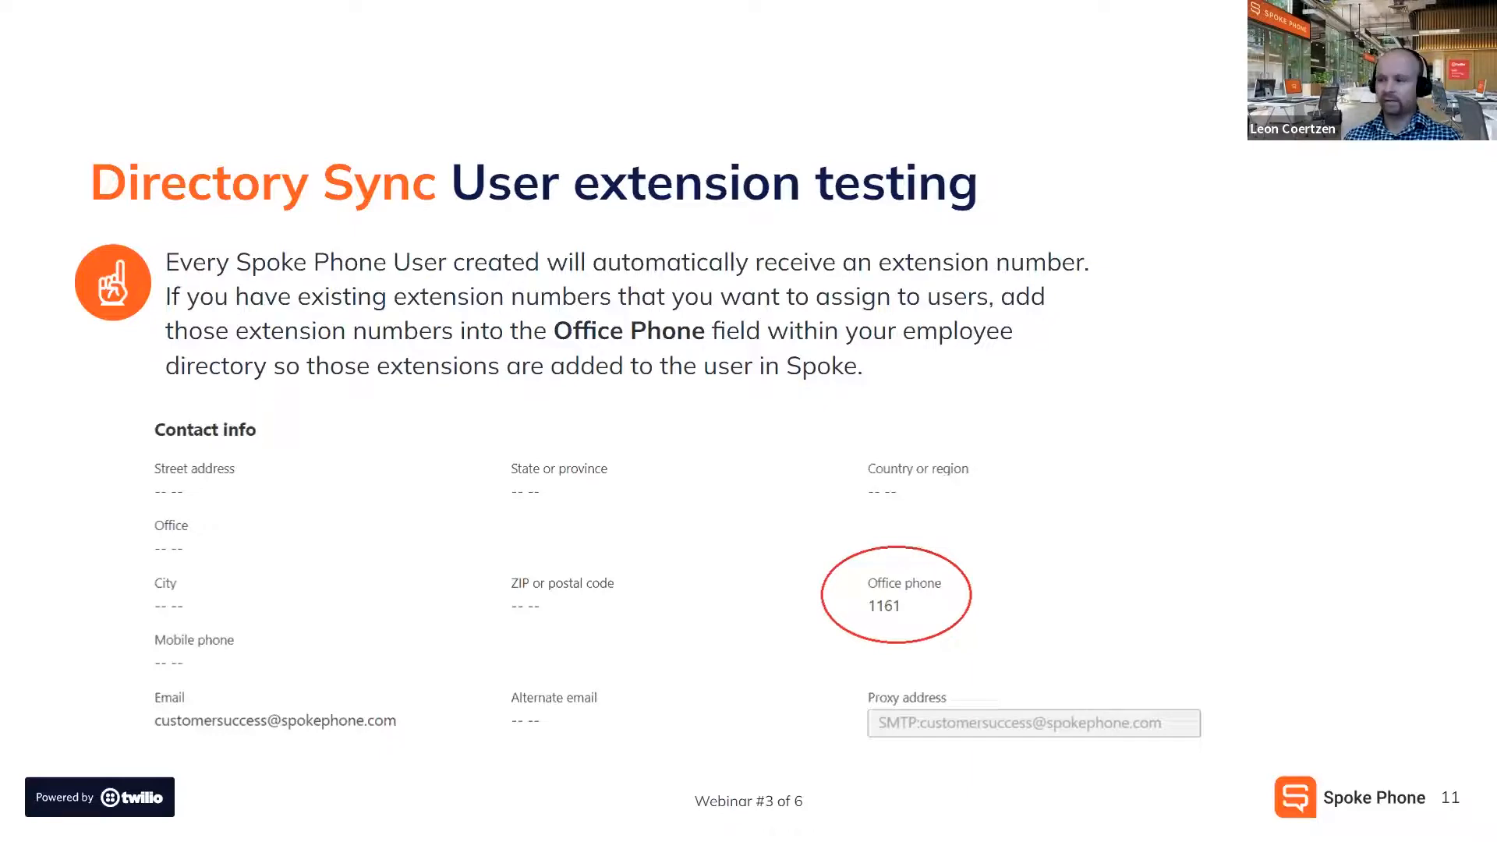
Advance to the Q&A slide, then go back to Spoke's Directory Sync settings.
left_click(1083, 516)
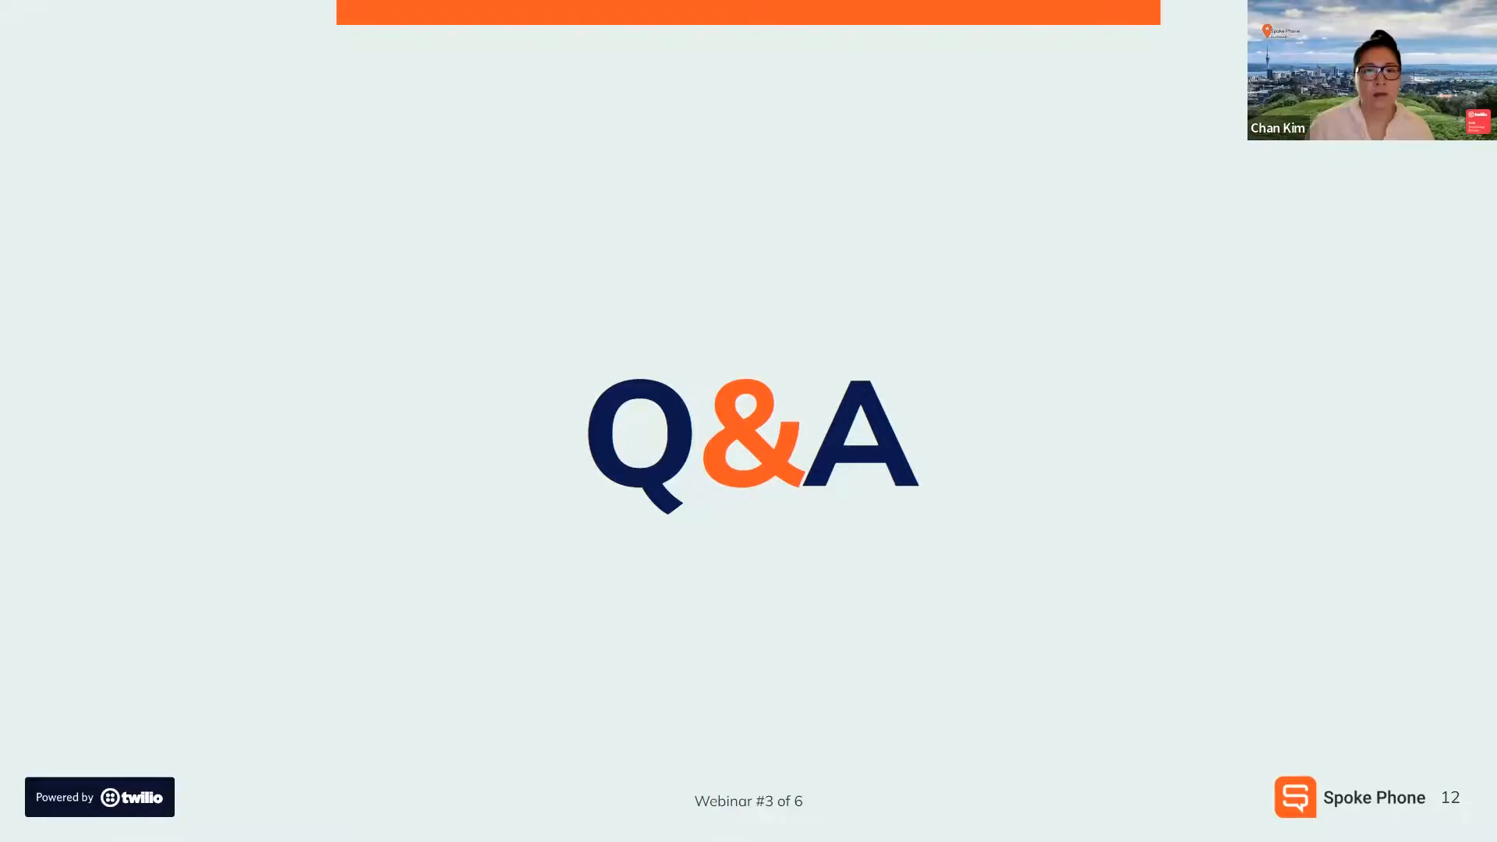
key("alt+Tab")
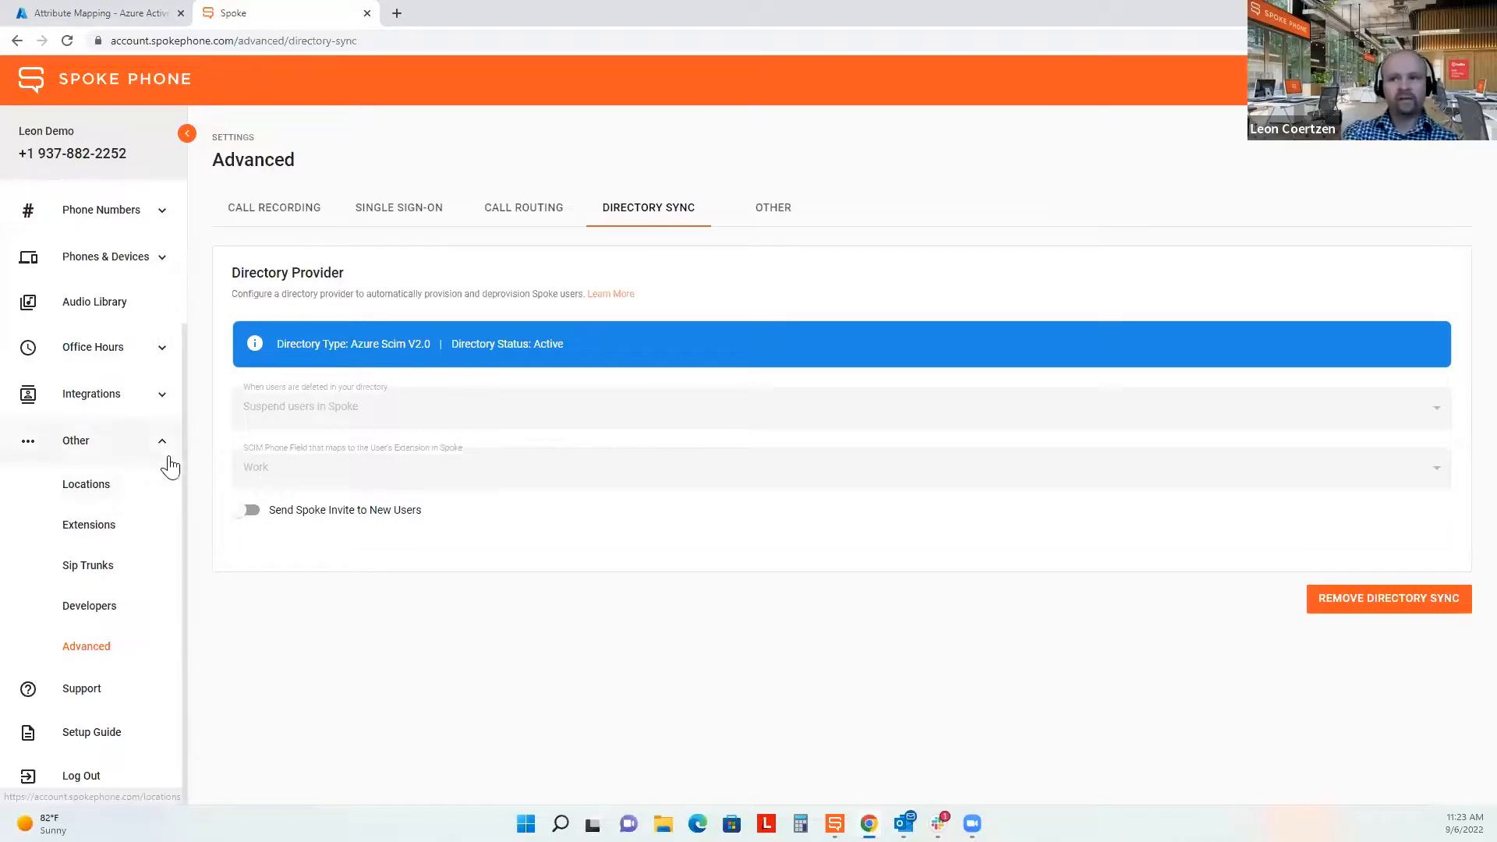
Show Manage Numbers, highlighting the number's friendly name and its Spoke Attendant/IVR assignment.
scroll(188, 344, "up", 3)
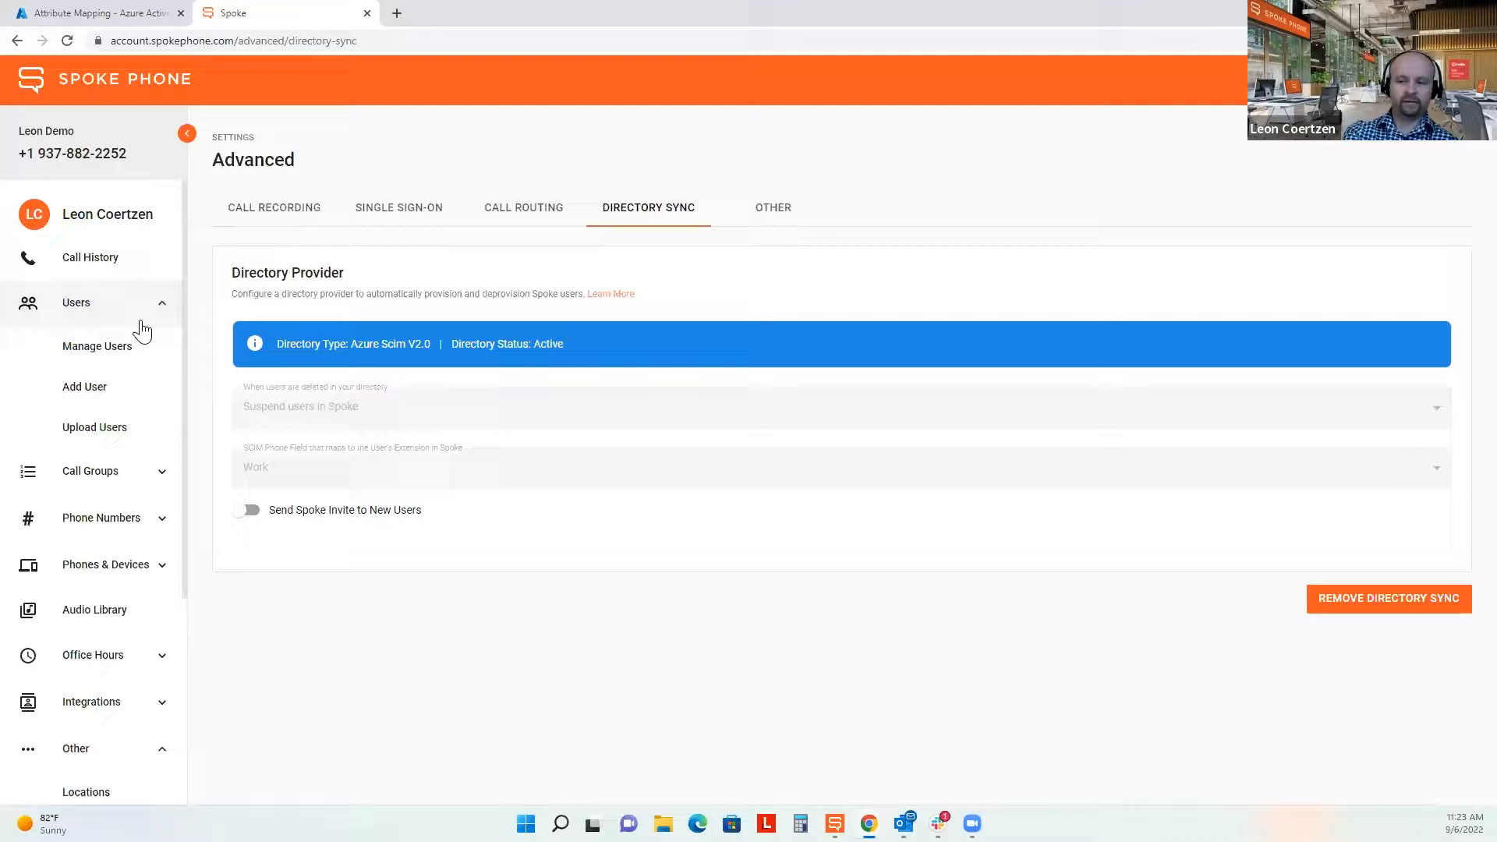
scroll(93, 589, "down", 3)
scroll(93, 591, "up", 1)
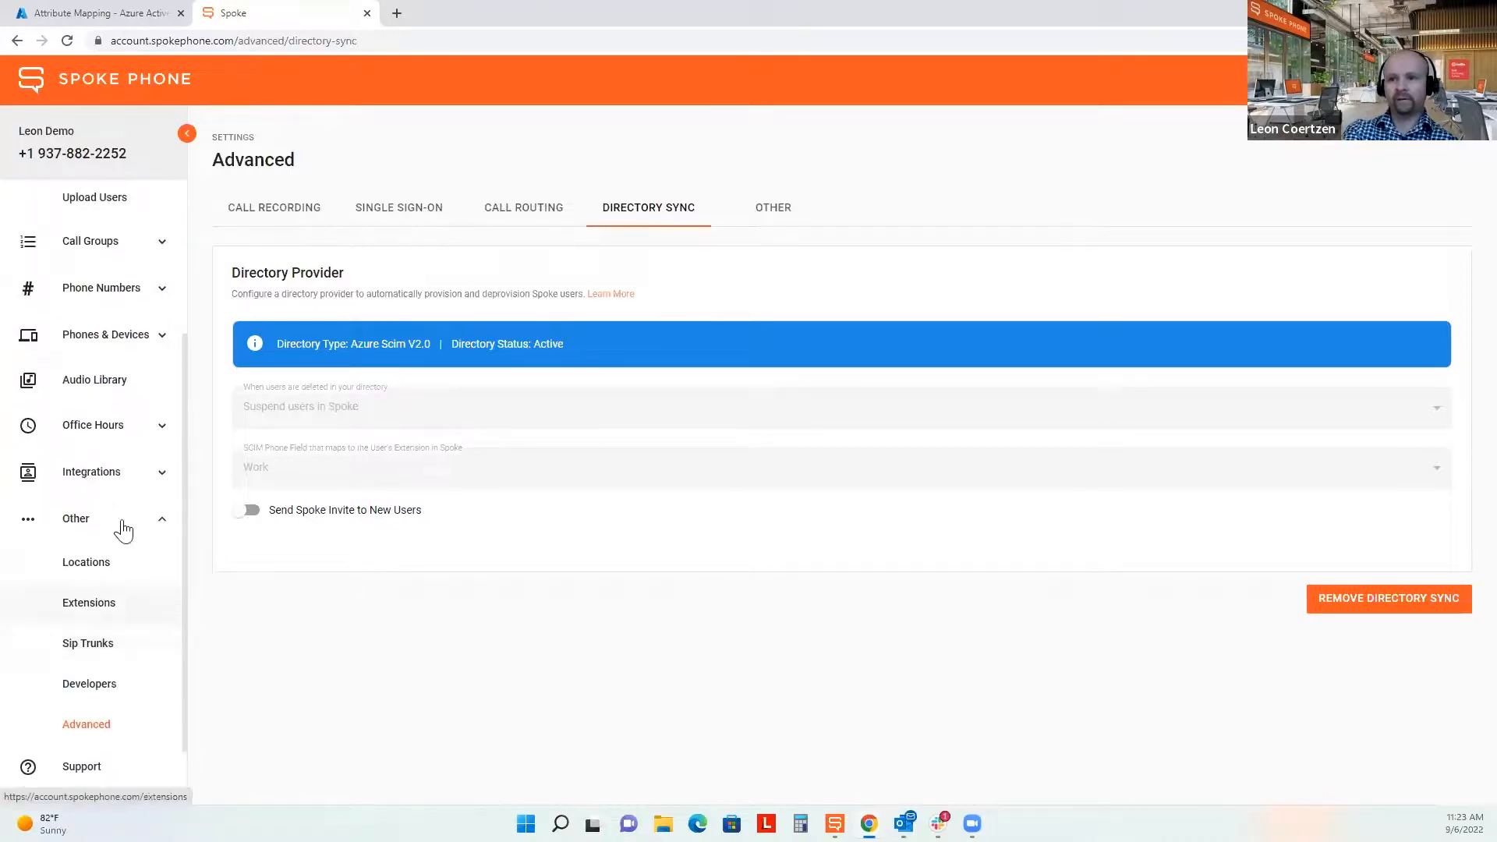
left_click(141, 305)
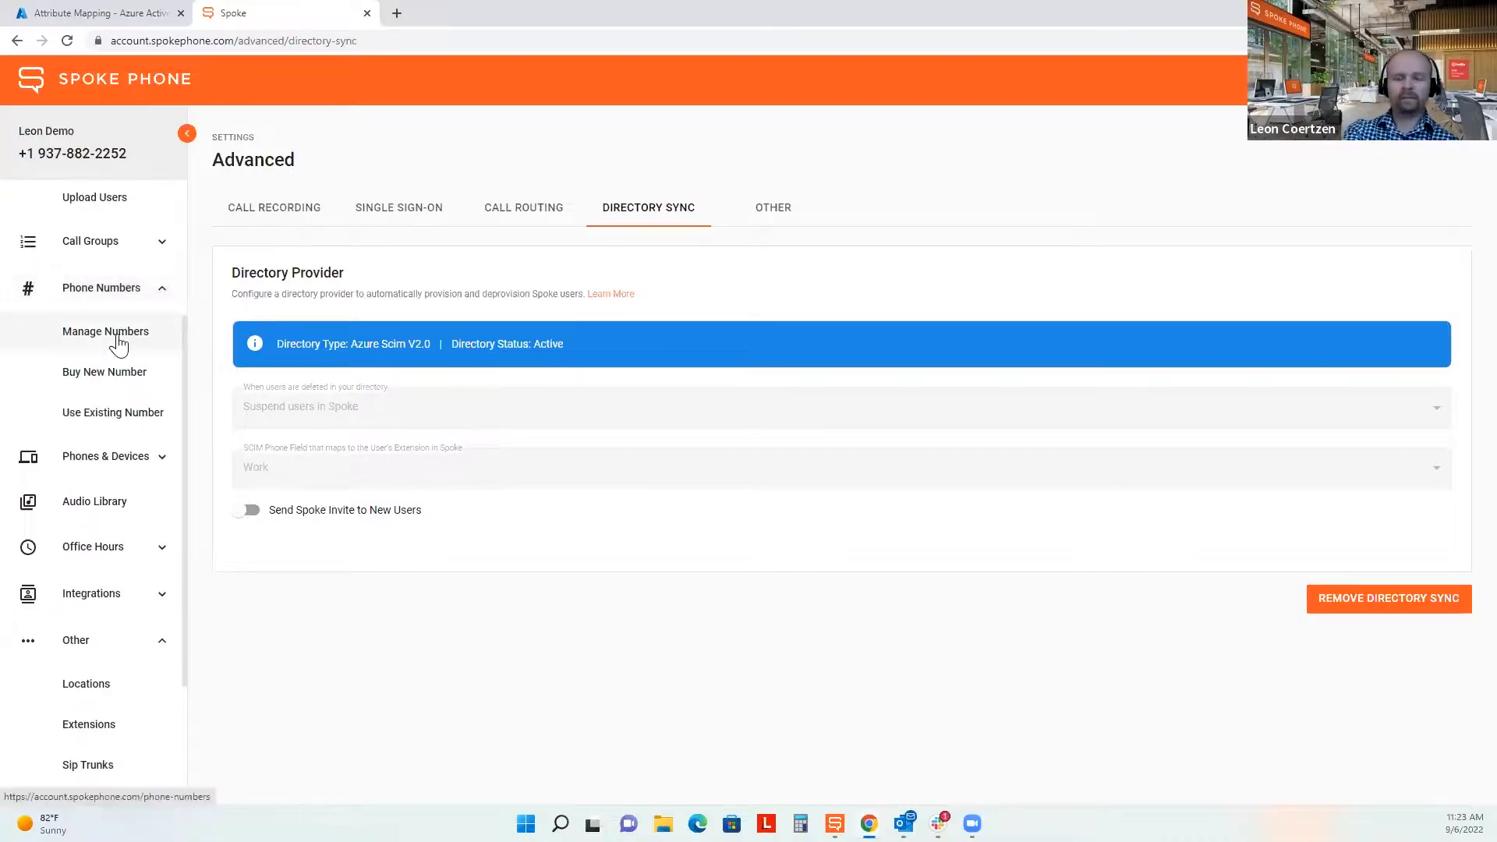
left_click(117, 337)
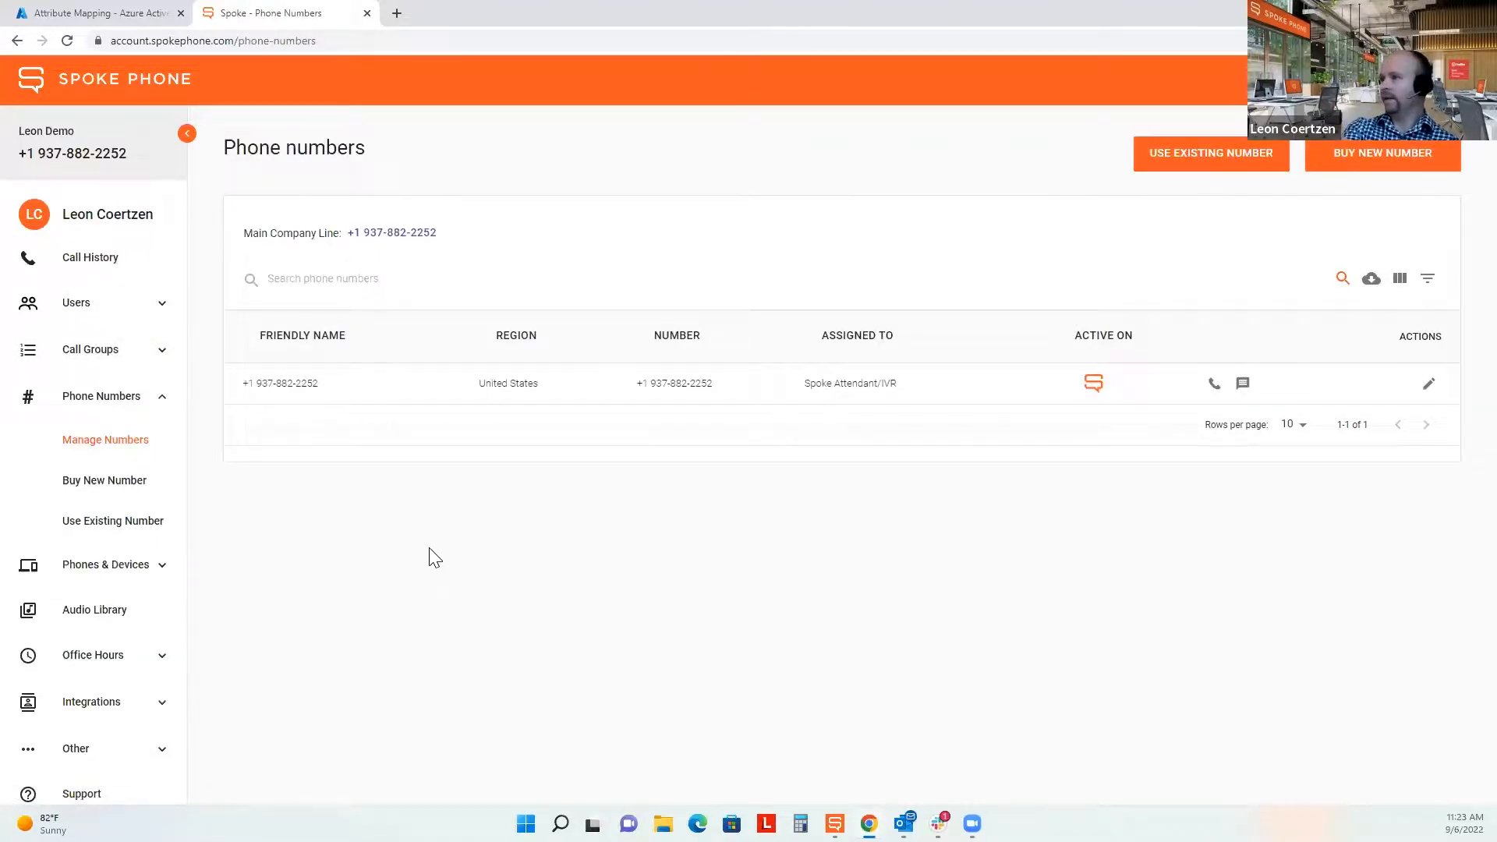
left_click_drag(243, 384, 350, 389)
left_click(376, 545)
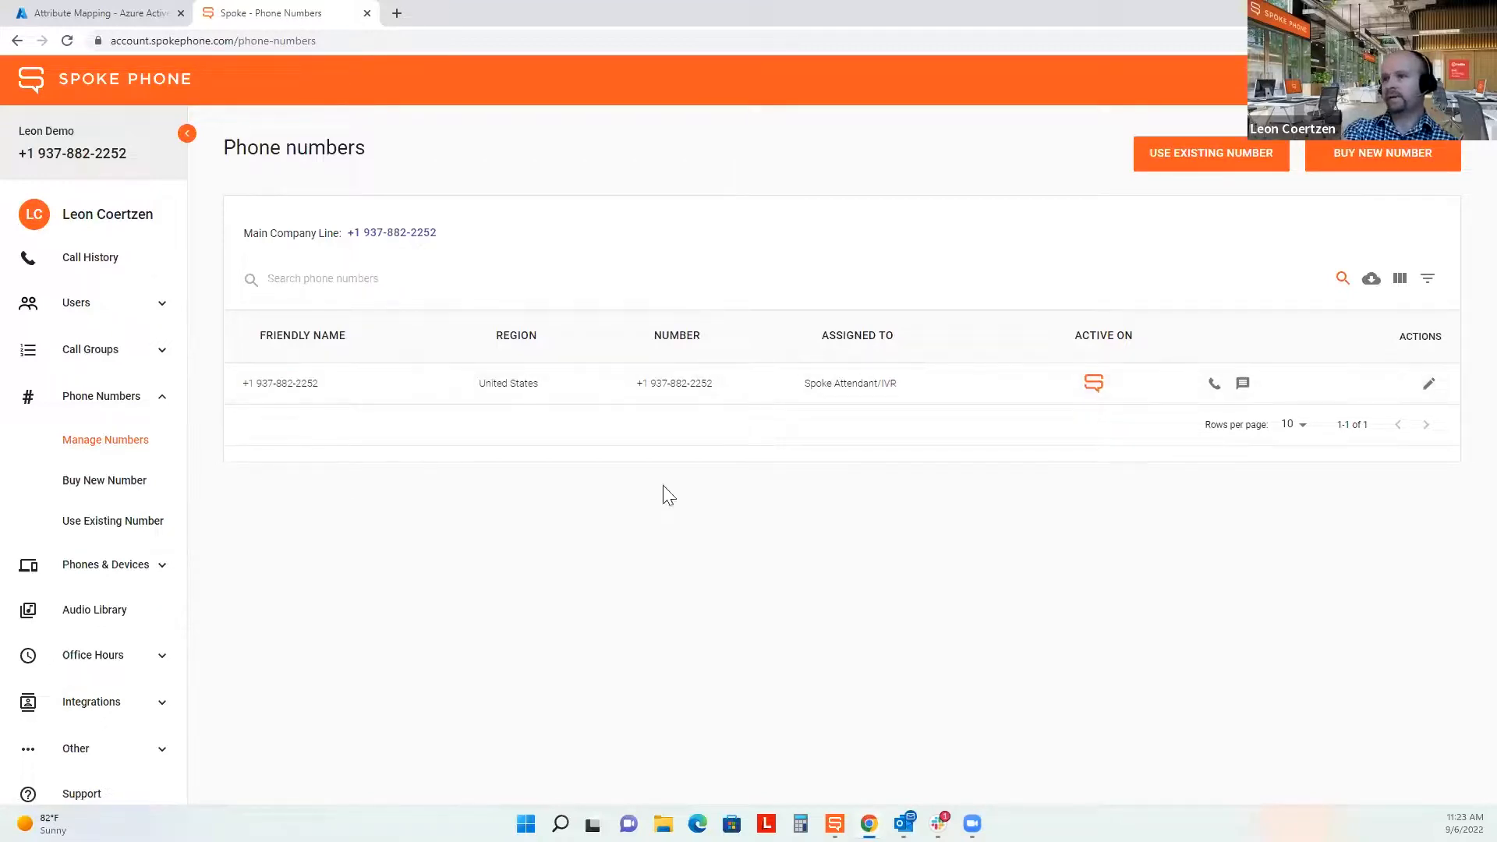
left_click_drag(915, 390, 816, 394)
left_click(858, 537)
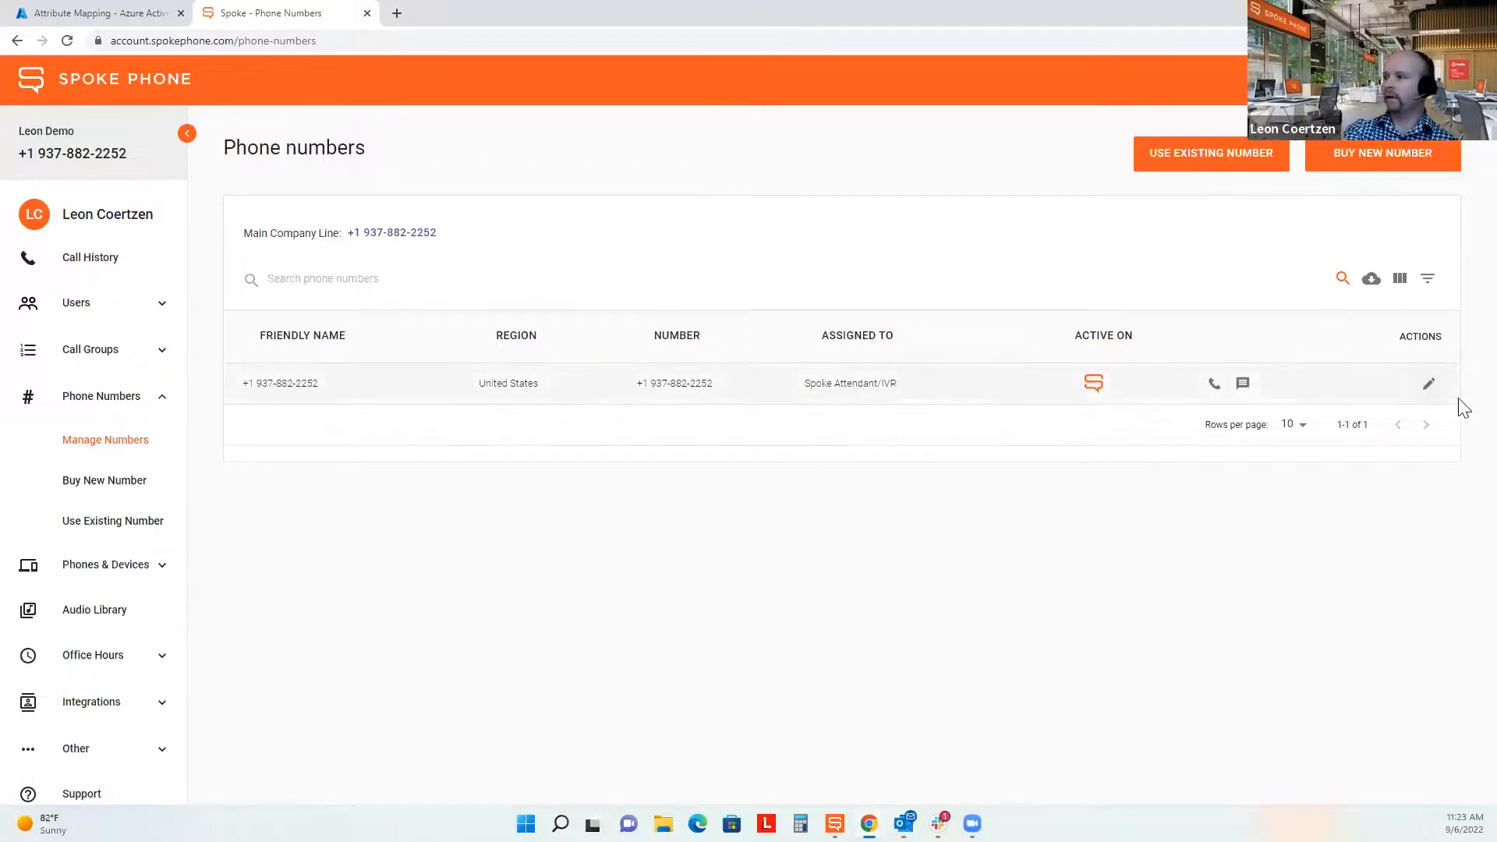
Try reassigning the number on its edit page, dismiss the notice, and open Manage users.
left_click(1429, 384)
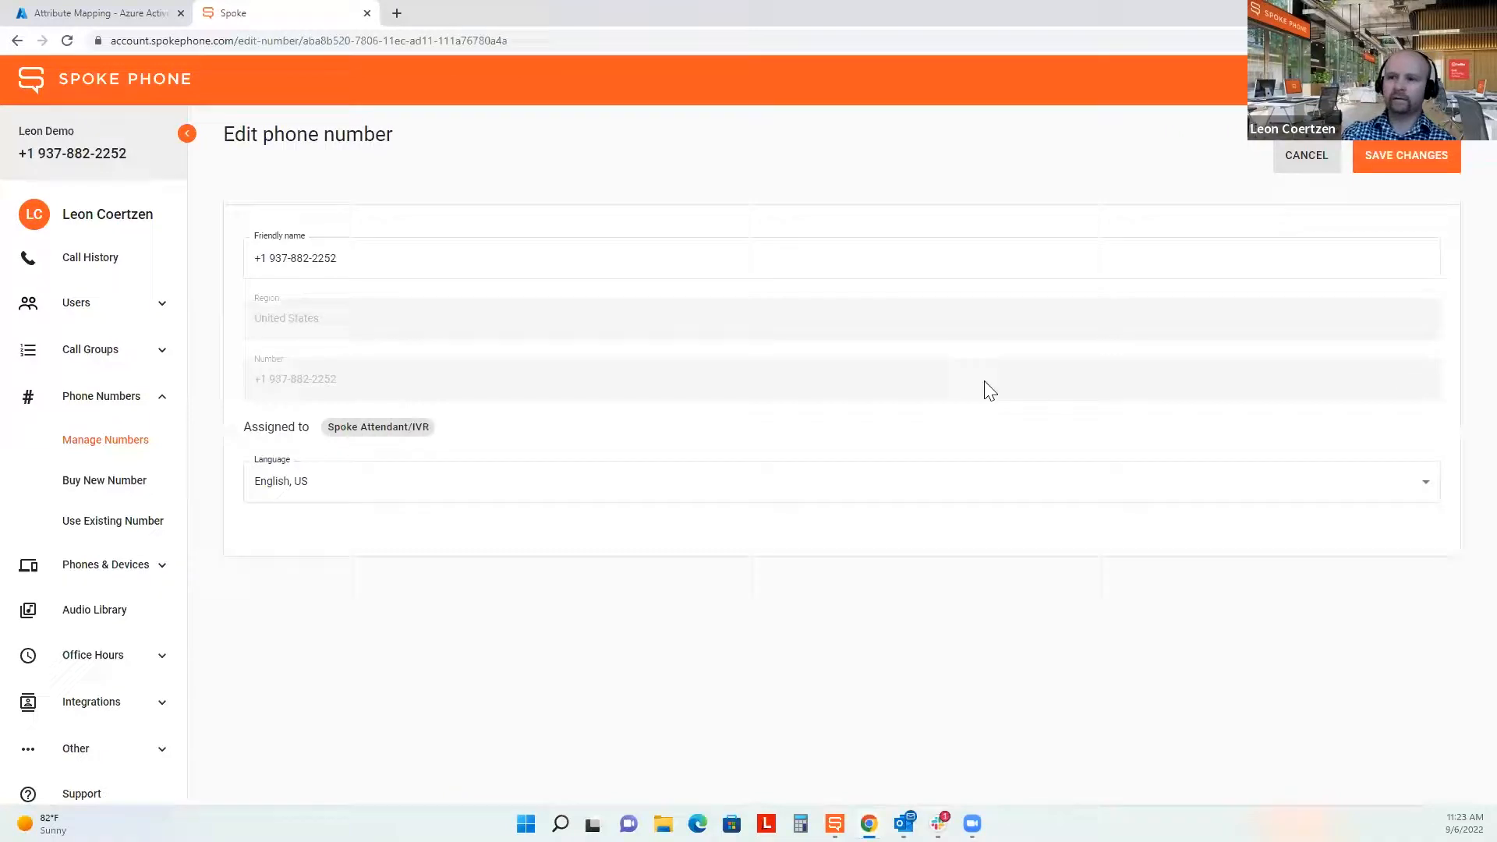
left_click(397, 434)
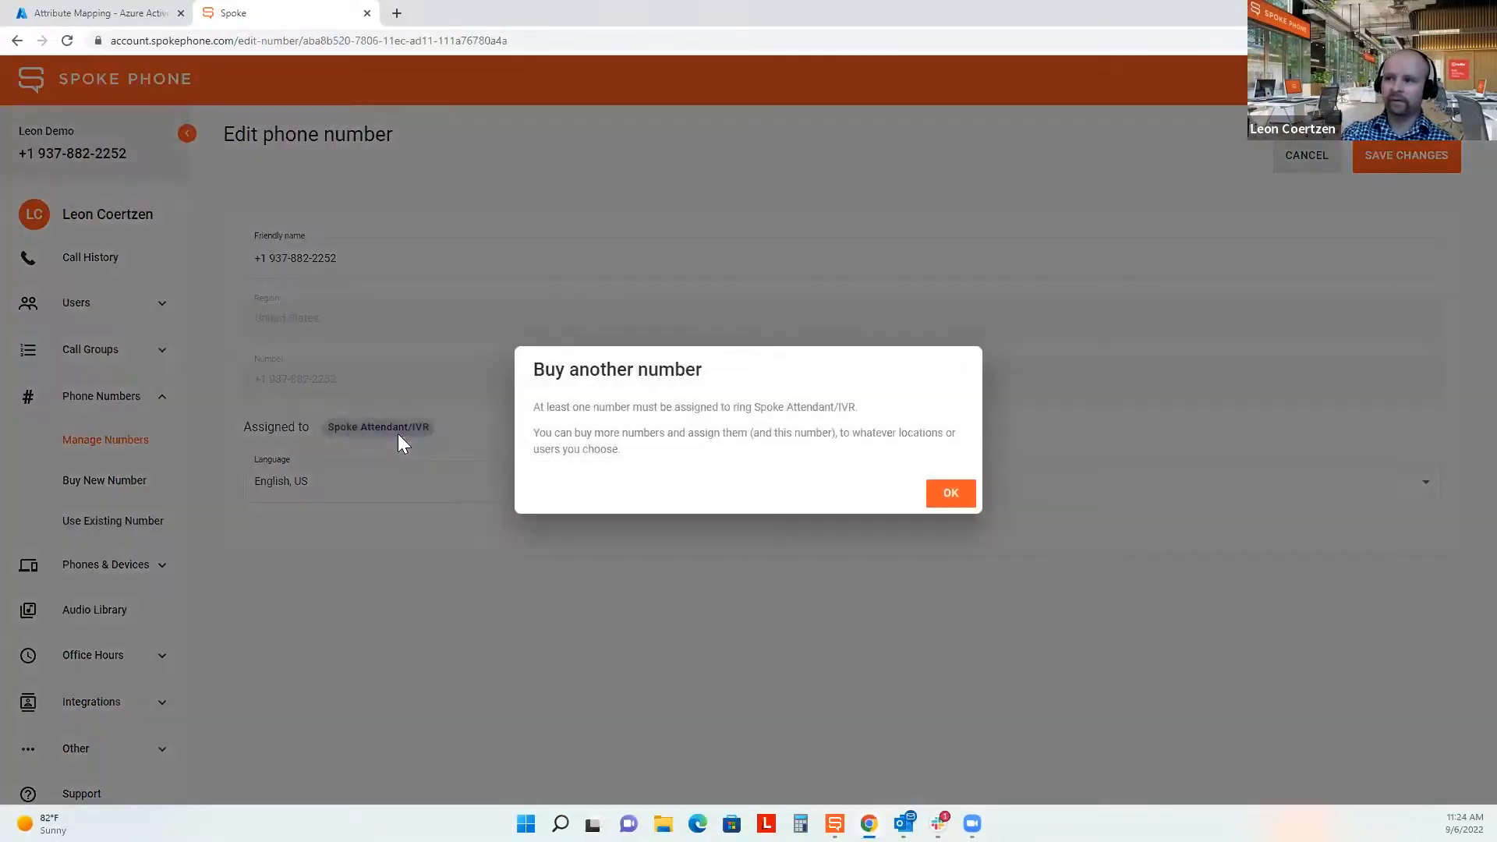
left_click(867, 492)
left_click(93, 300)
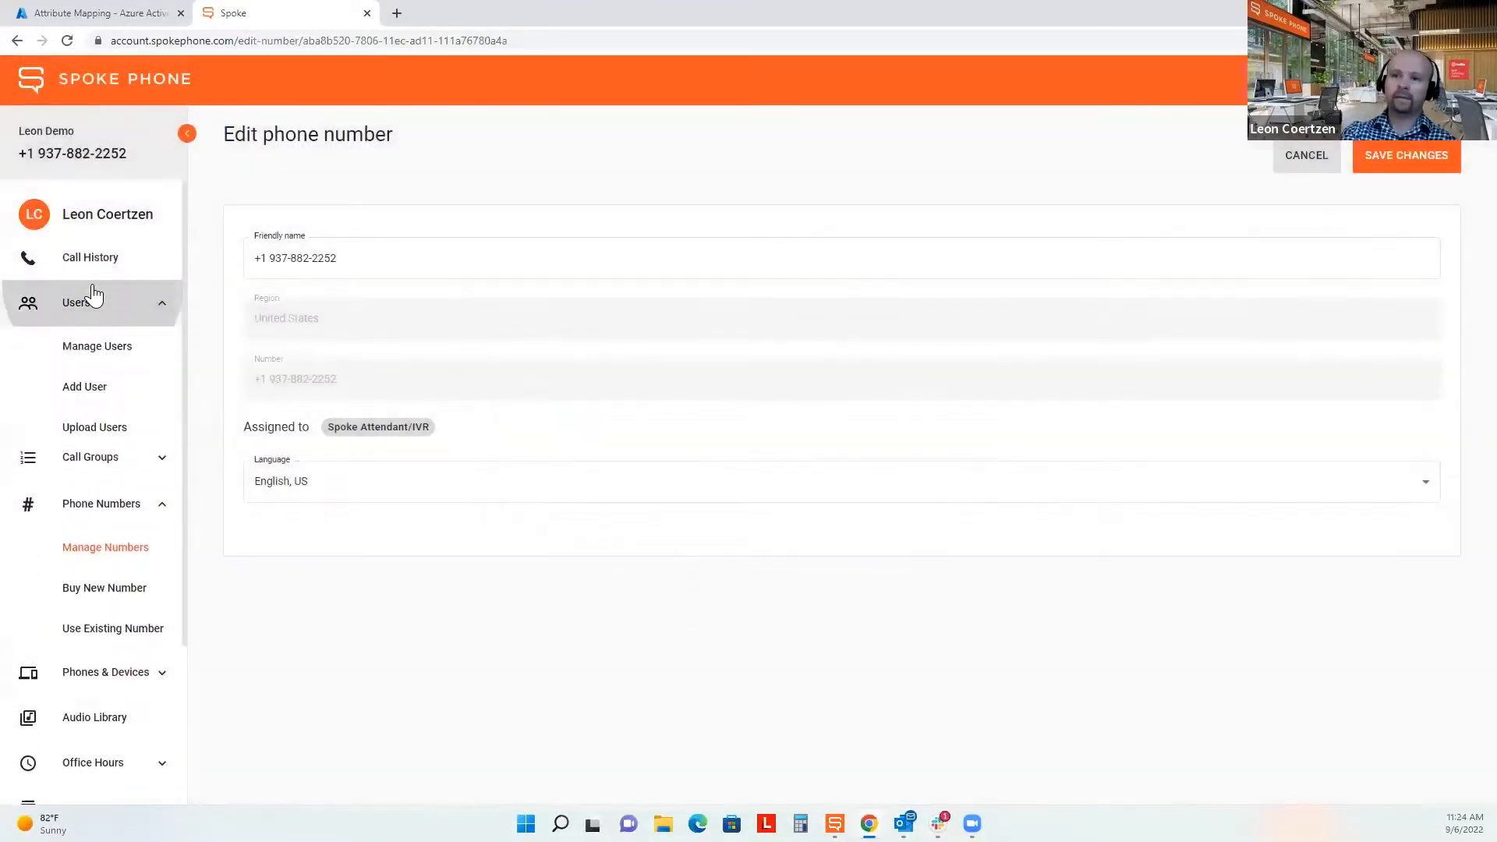
left_click(107, 356)
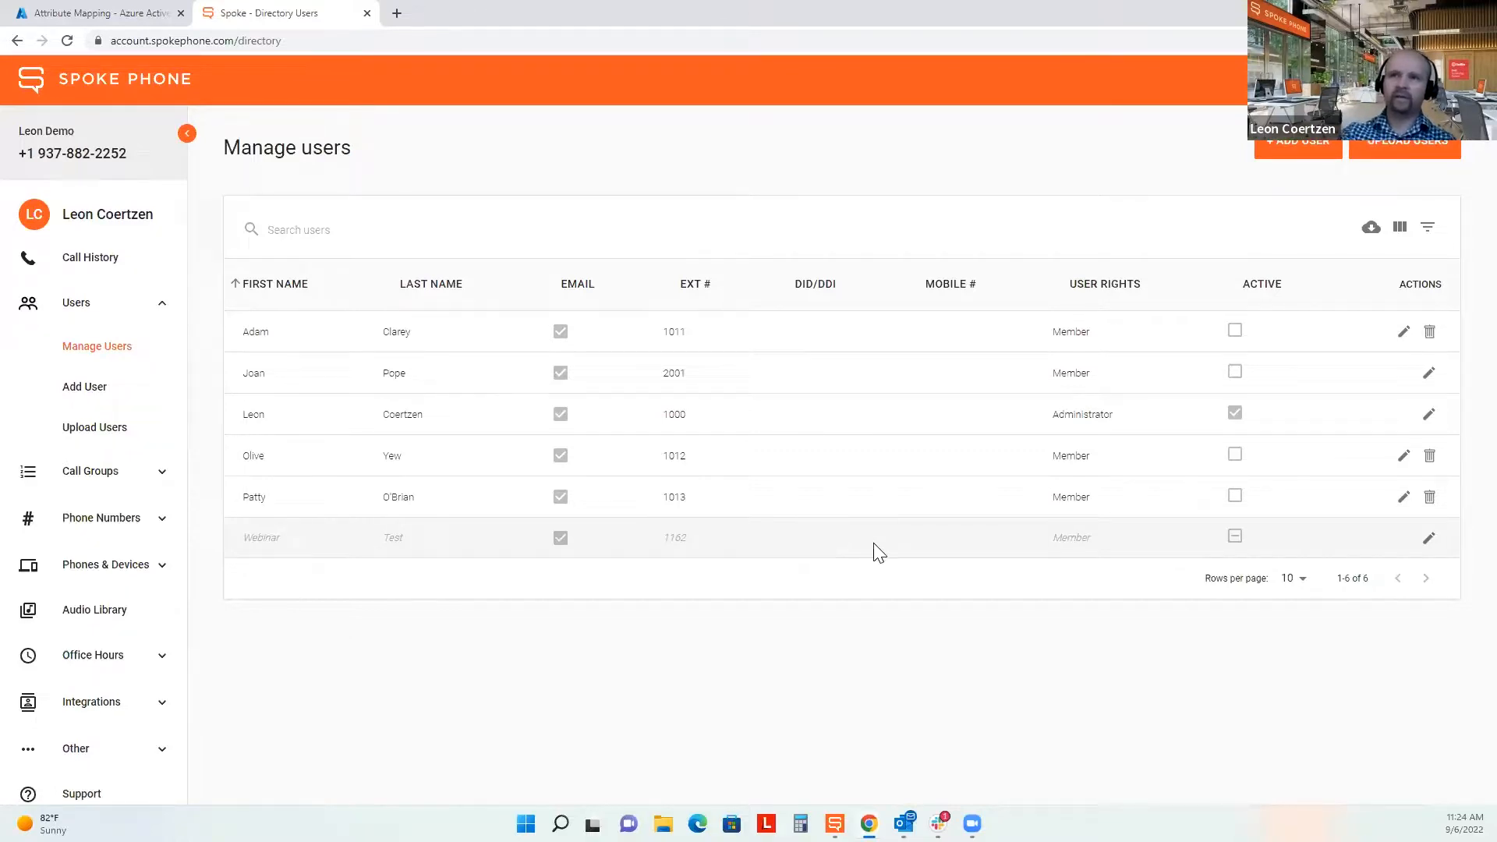
Show Azure's Attribute Mapping page with telephoneNumber mapped to the work phone number.
left_click(125, 12)
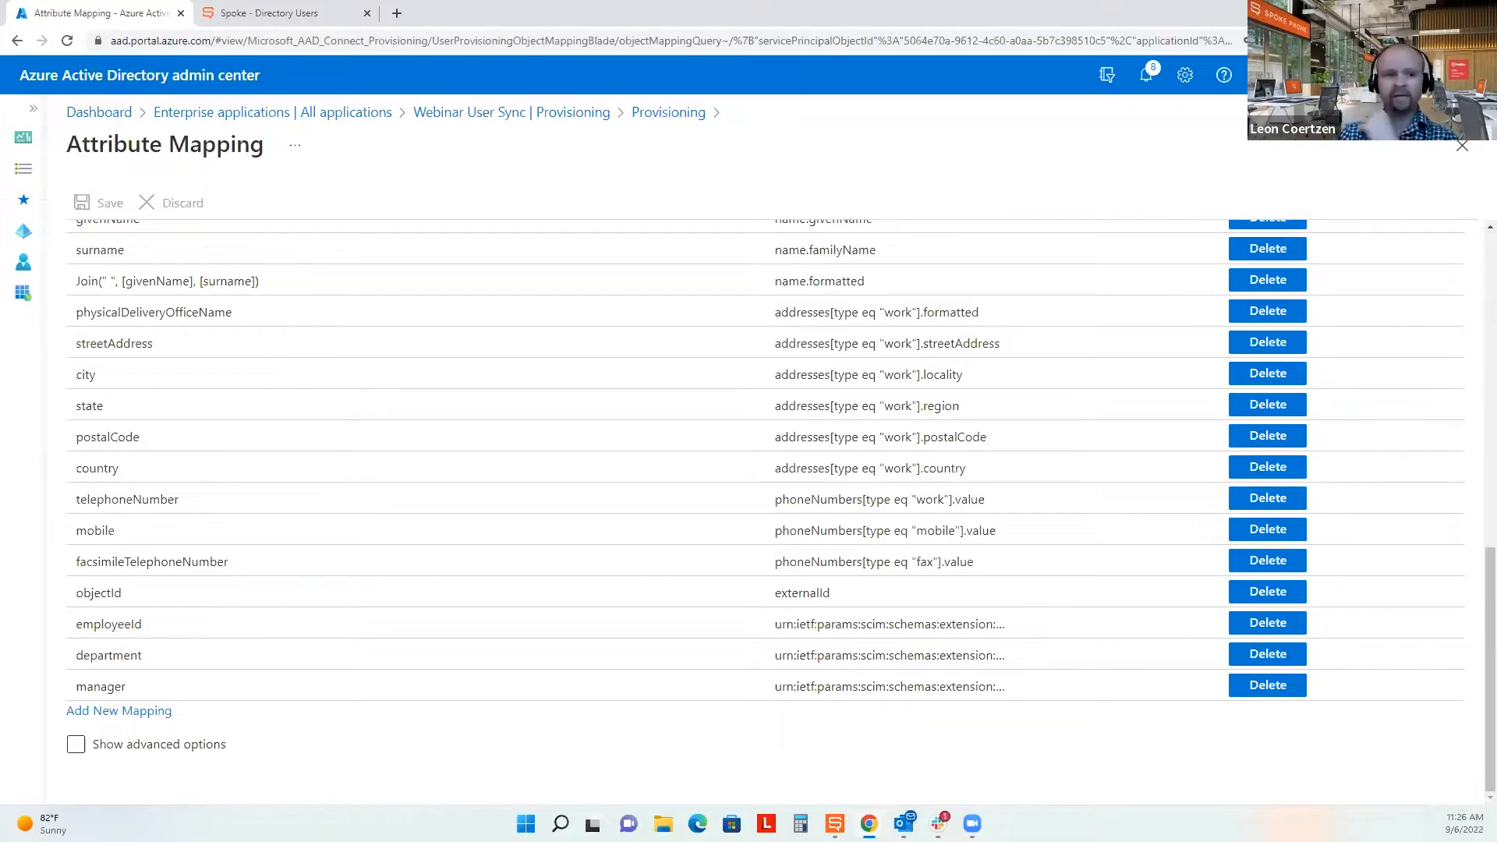
Reload Spoke's Manage users list, then switch to the closing 'Thank you!' slide.
left_click(257, 12)
left_click(117, 346)
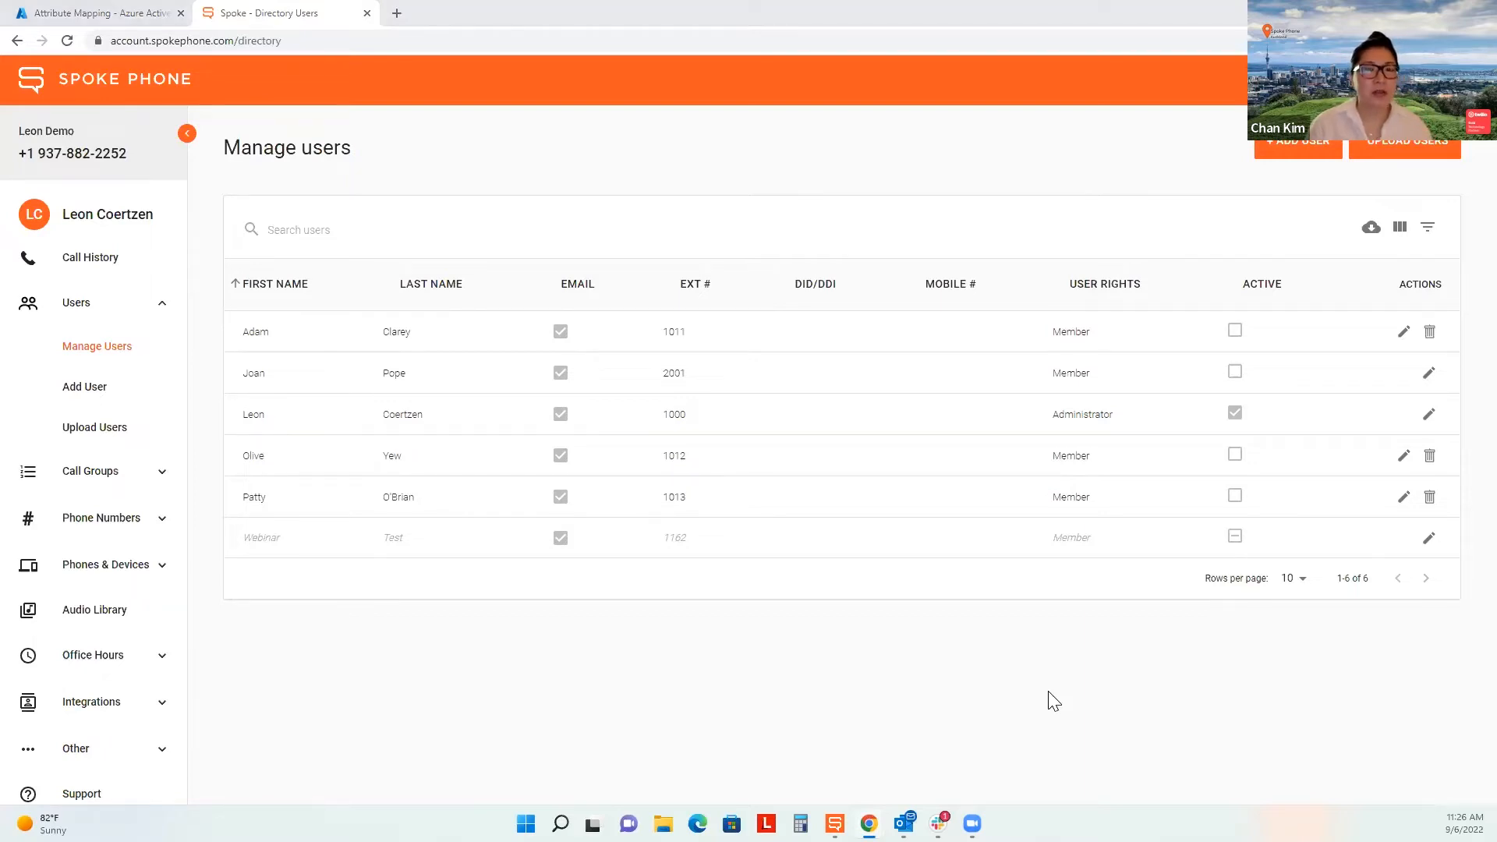
key("alt+Tab")
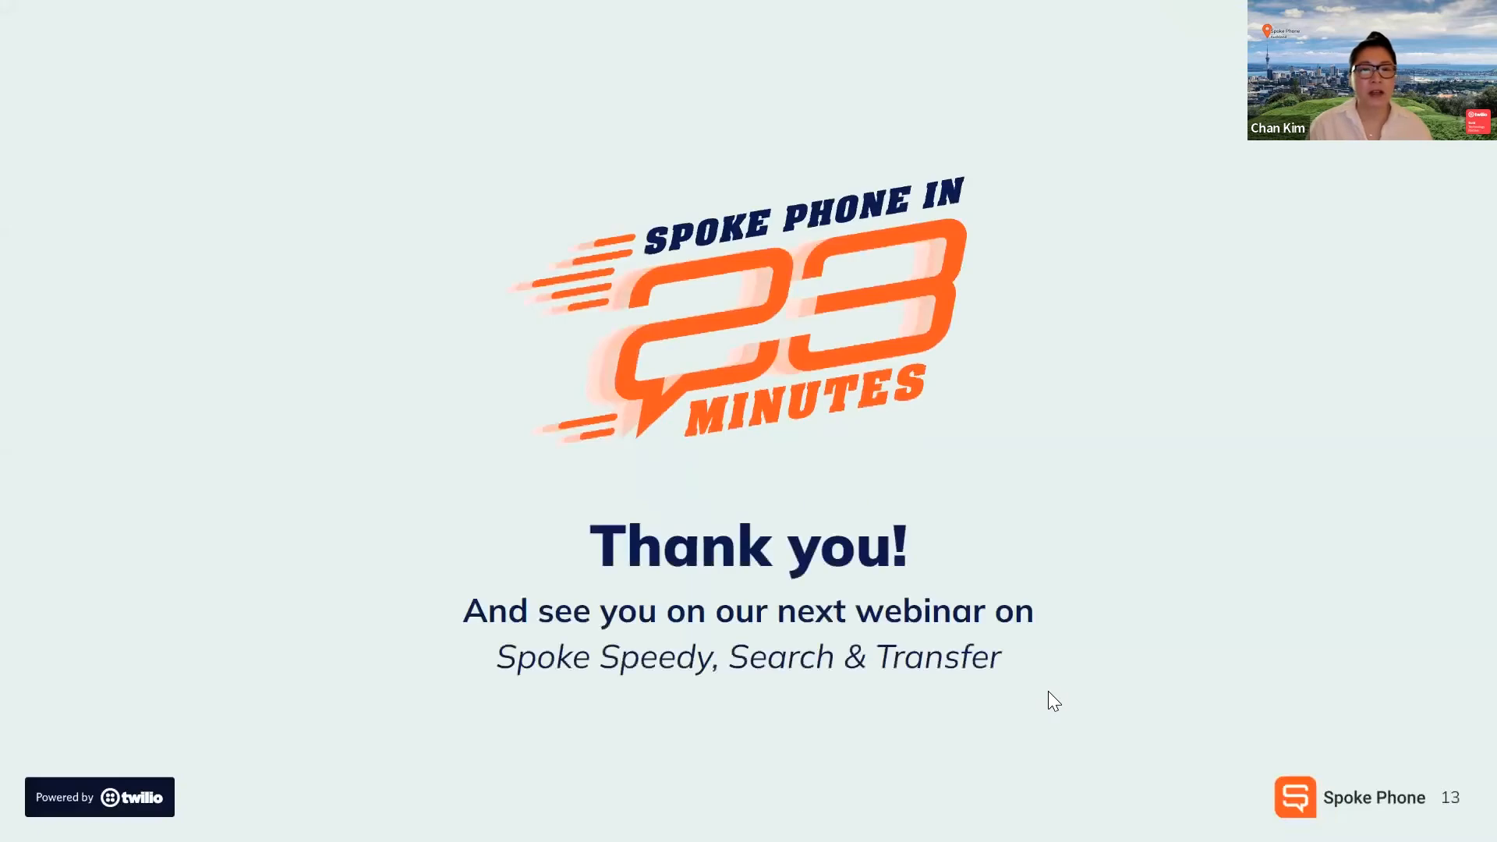